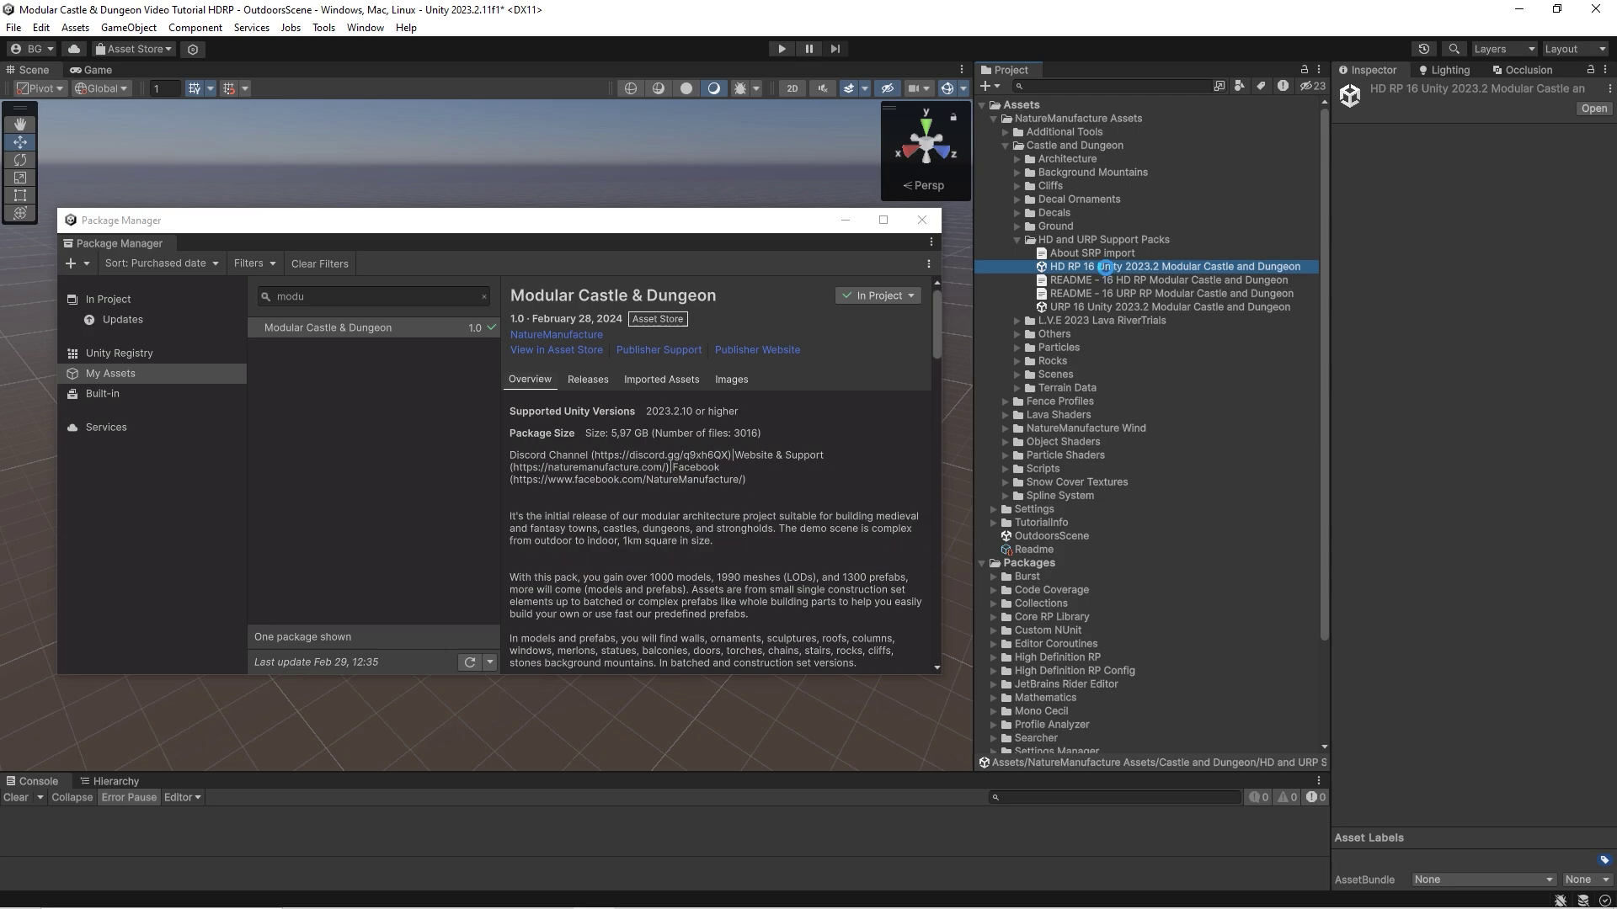
Step: Import the full HD RP 16 Unity 2023.2 Modular Castle and Dungeon support package into the project
{"action": "double_click", "coordinate": [1105, 268]}
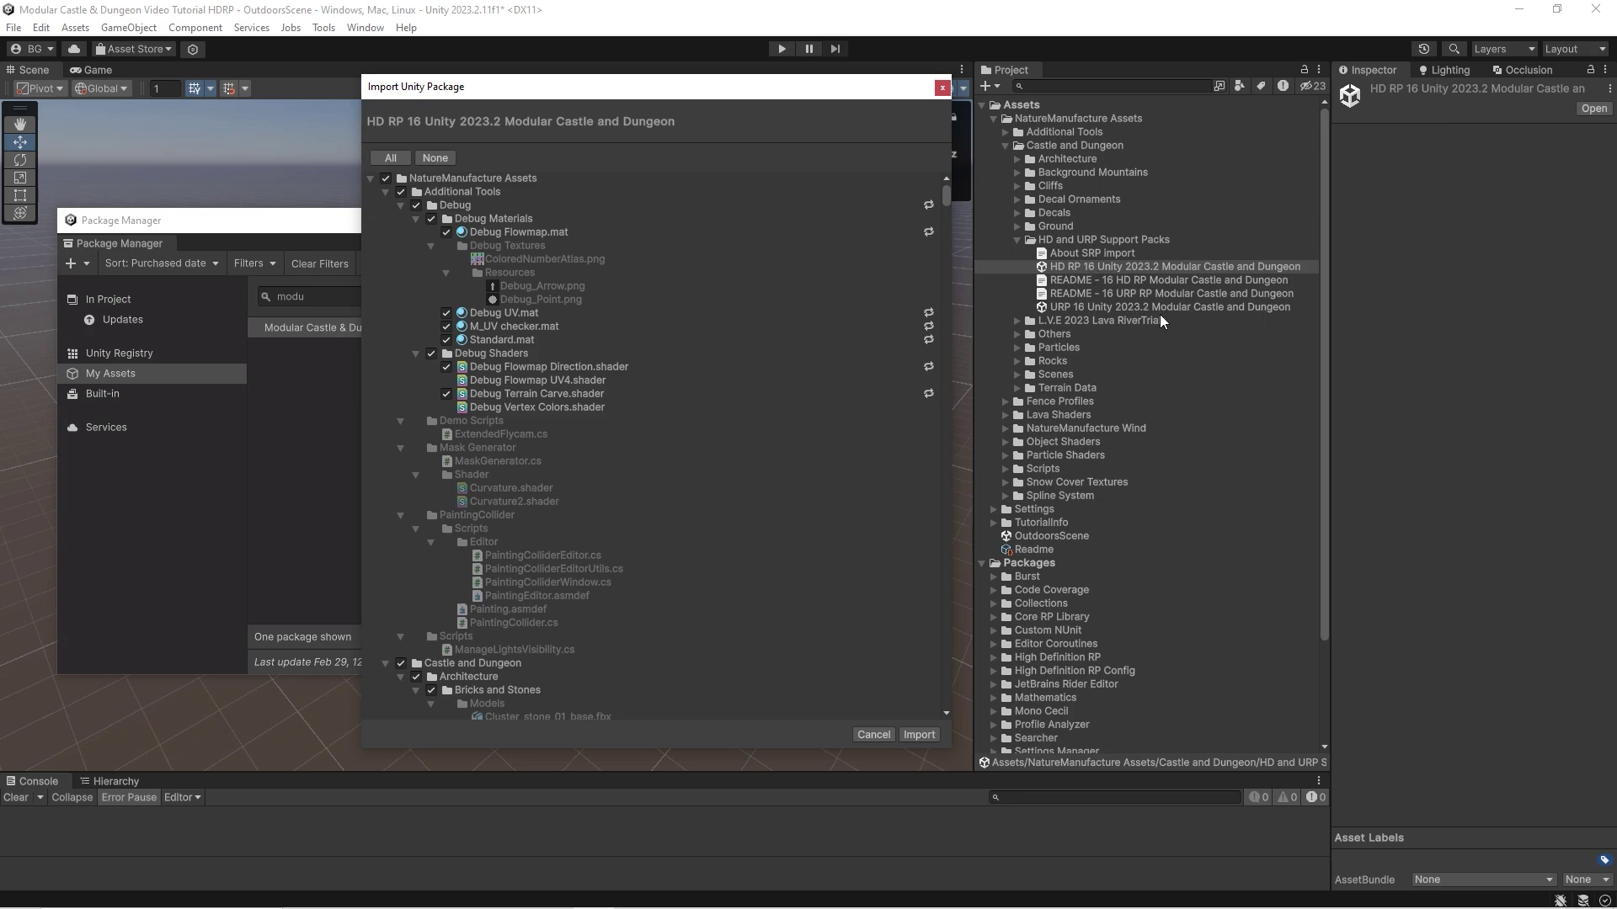
{"action": "left_click", "coordinate": [913, 735]}
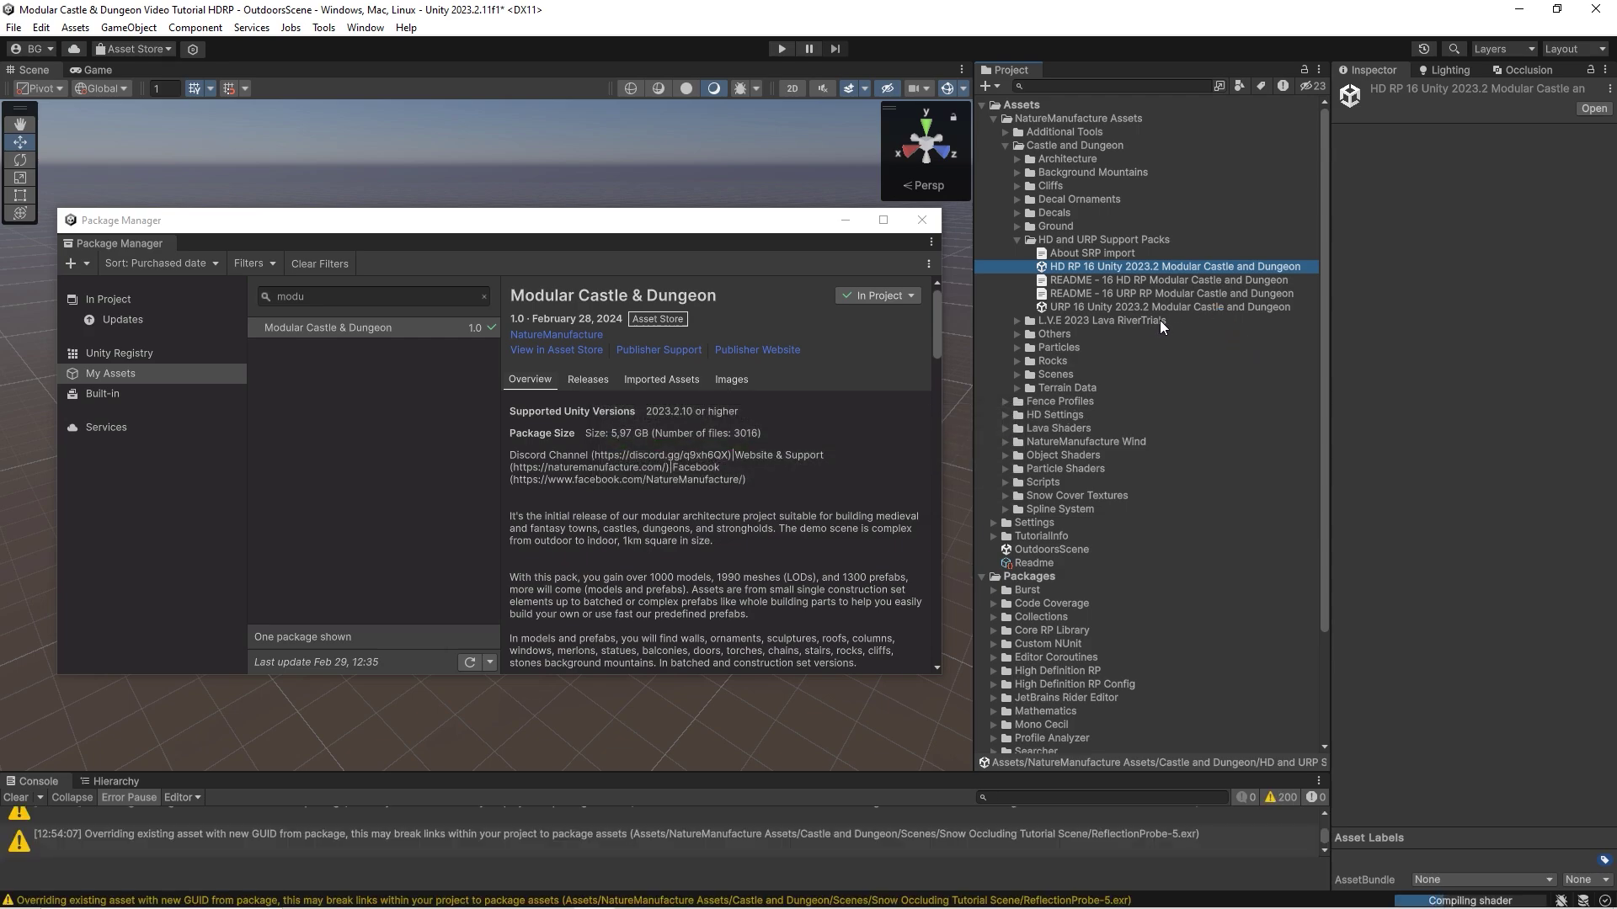
Step: Open the Demo Castle scene from the Scenes folder without saving OutdoorsScene, and close the Package Manager
{"action": "left_click", "coordinate": [1017, 376]}
{"action": "double_click", "coordinate": [1081, 441]}
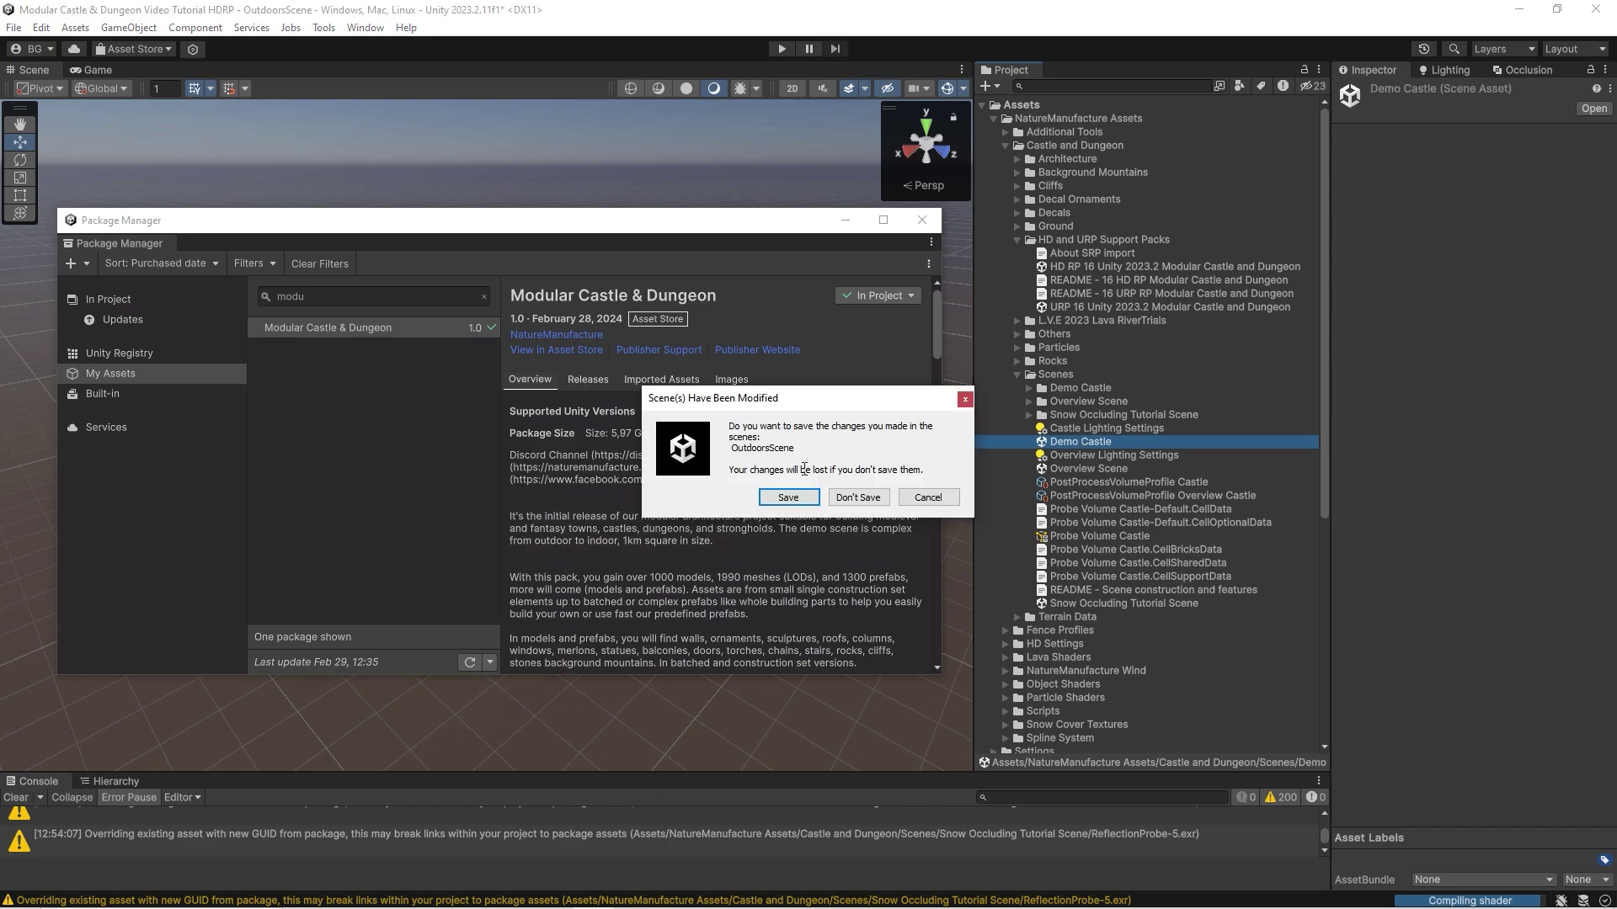
{"action": "left_click", "coordinate": [854, 498]}
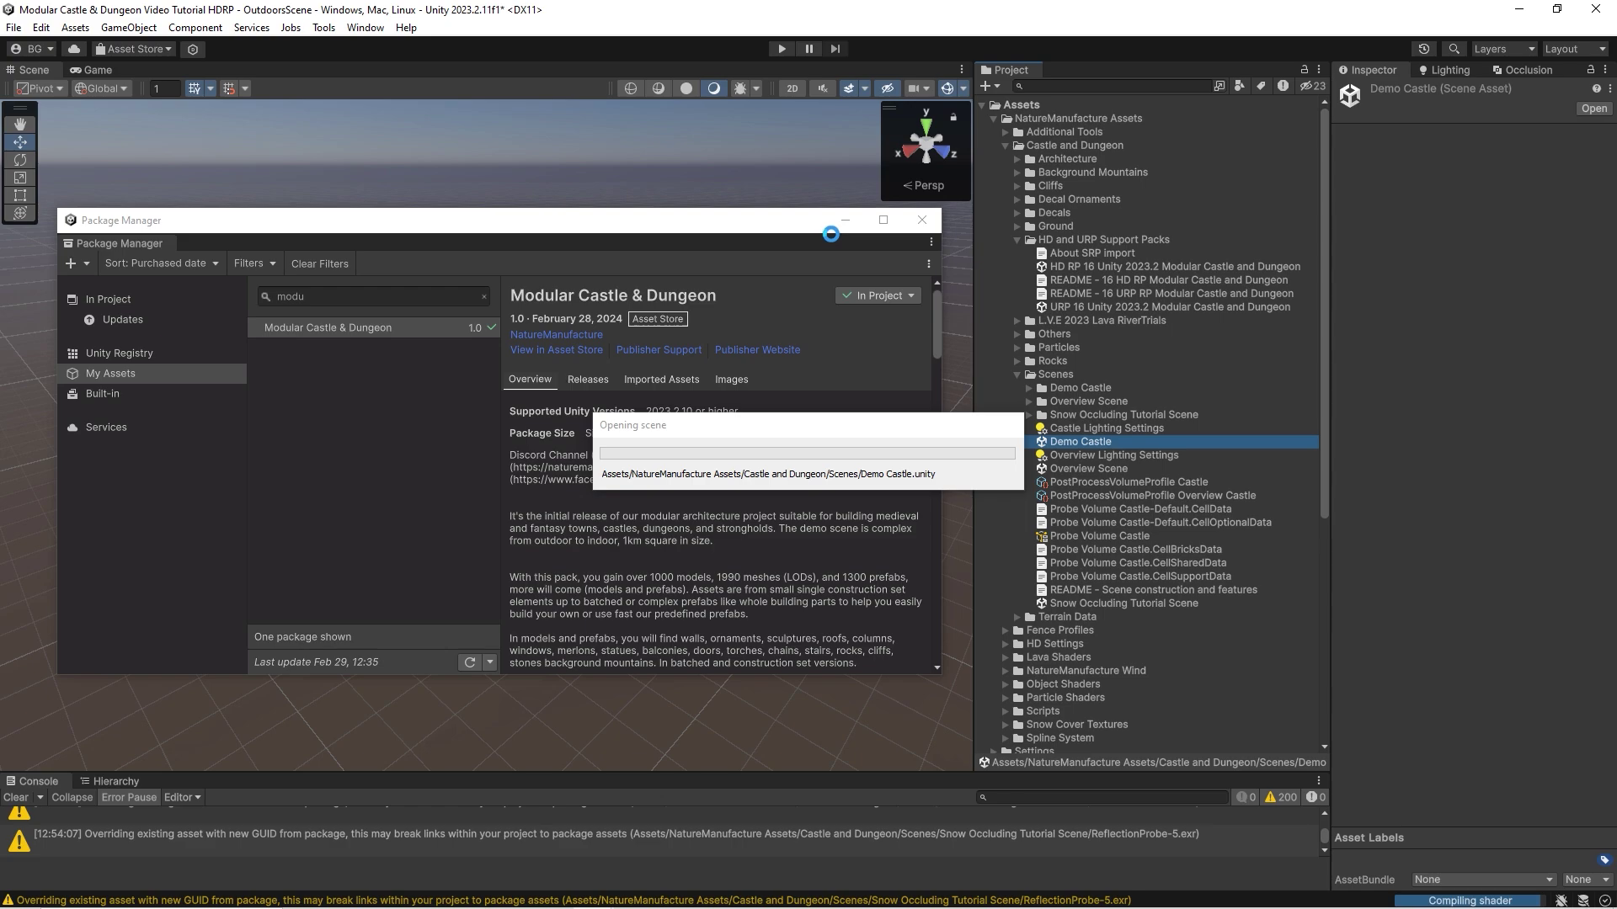
{"action": "left_click", "coordinate": [920, 224]}
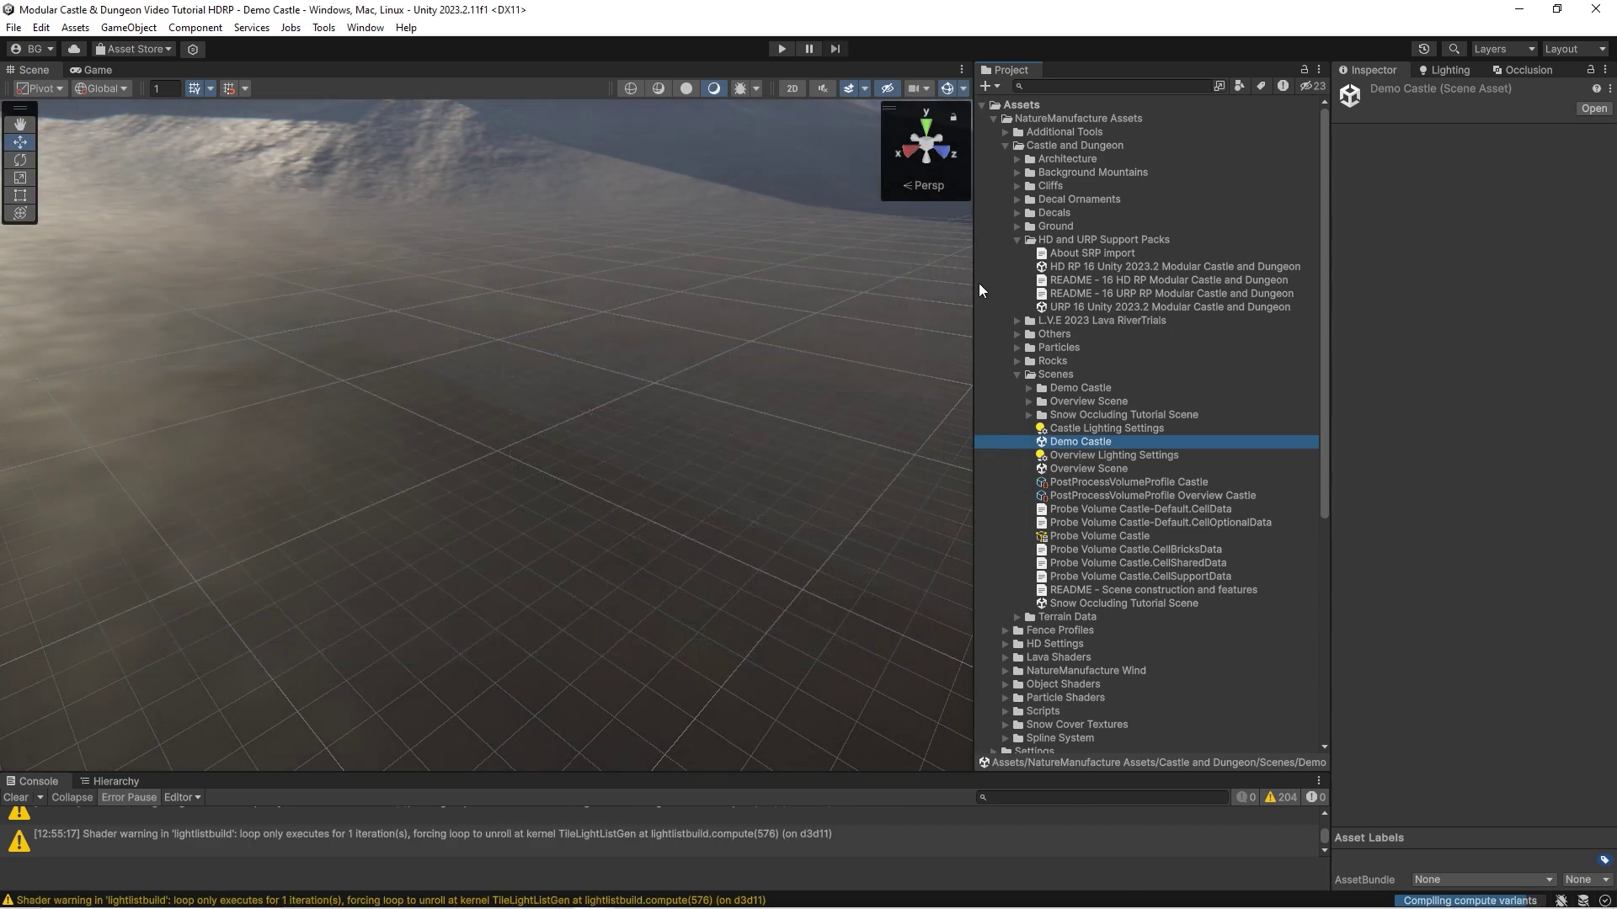
Step: Select the stained-glass window Prefab_glass_window_8 on the temple front and widen the Inspector to show its properties
{"action": "left_click_drag", "start_coordinate": [975, 283], "coordinate": [1215, 286]}
{"action": "right_click_drag", "start_coordinate": [876, 244], "coordinate": [989, 310]}
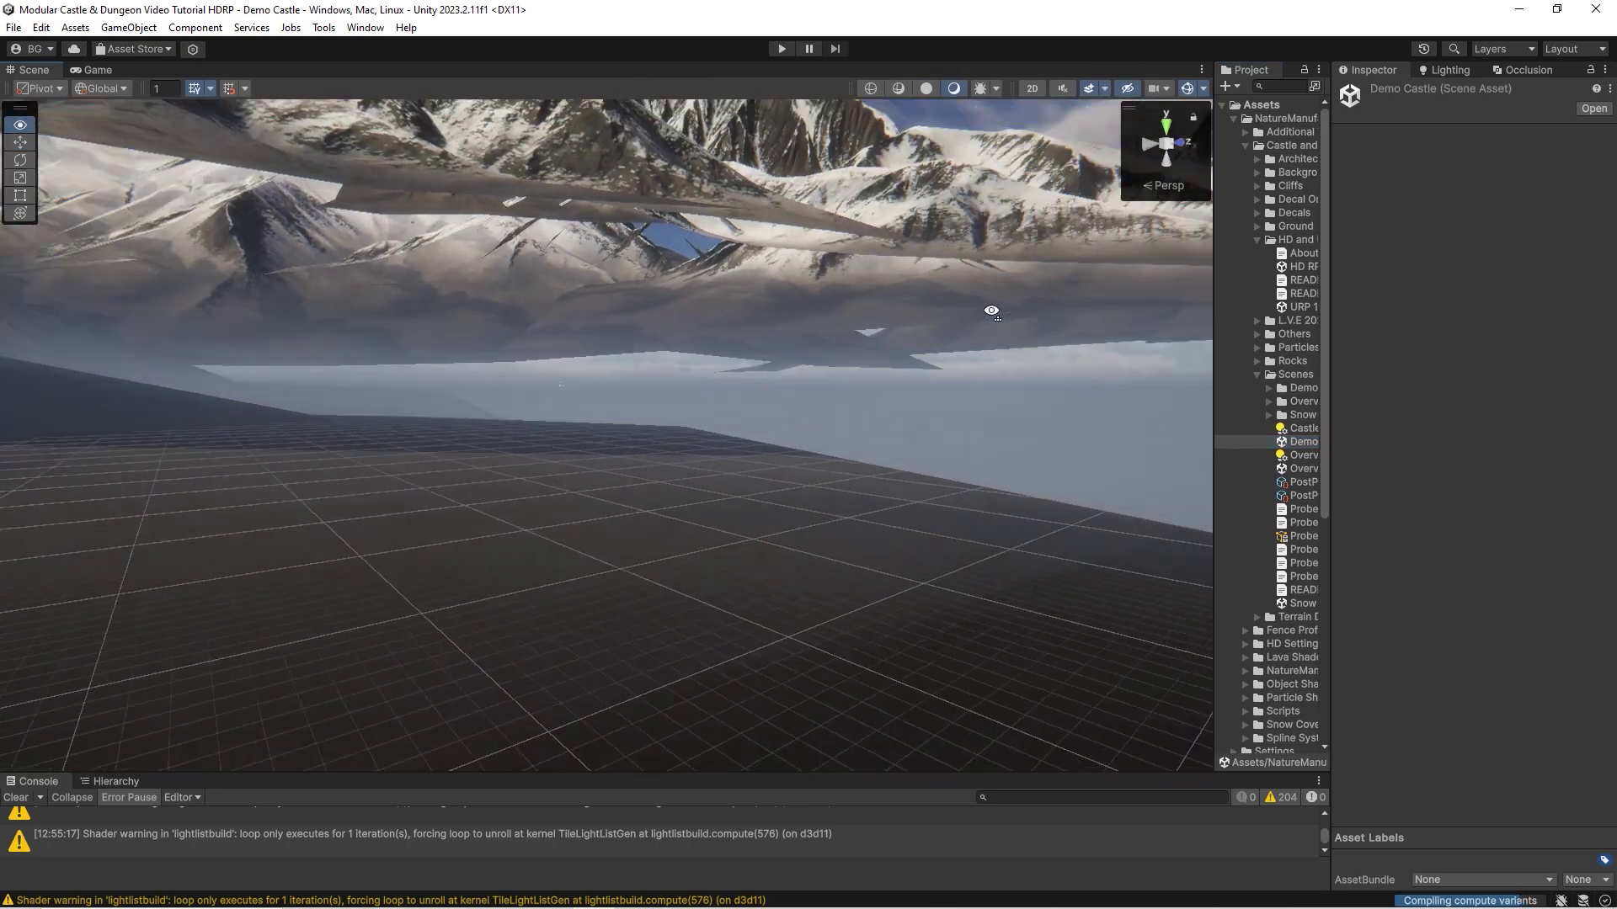
{"action": "mouse_move", "coordinate": [632, 393]}
{"action": "right_mouse_down"}
{"action": "mouse_move", "coordinate": [943, 396]}
{"action": "mouse_move", "coordinate": [699, 405]}
{"action": "mouse_move", "coordinate": [785, 401]}
{"action": "mouse_move", "coordinate": [776, 442]}
{"action": "right_mouse_up"}
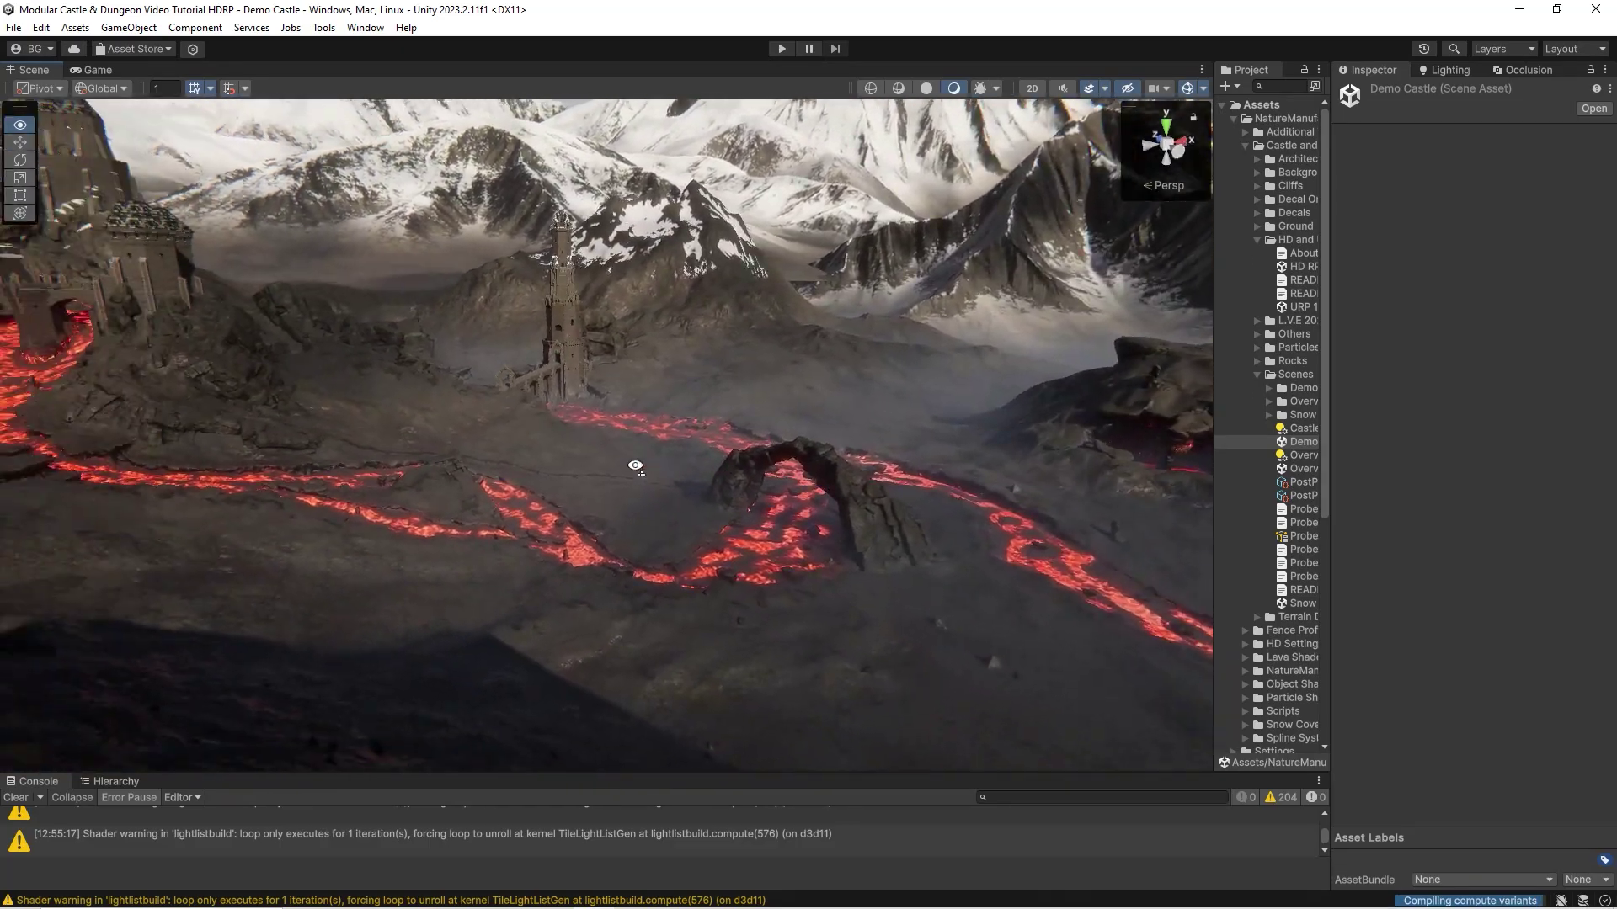
{"action": "key", "text": "w"}
{"action": "right_click_drag", "start_coordinate": [635, 465], "coordinate": [658, 387]}
{"action": "left_click", "coordinate": [657, 388]}
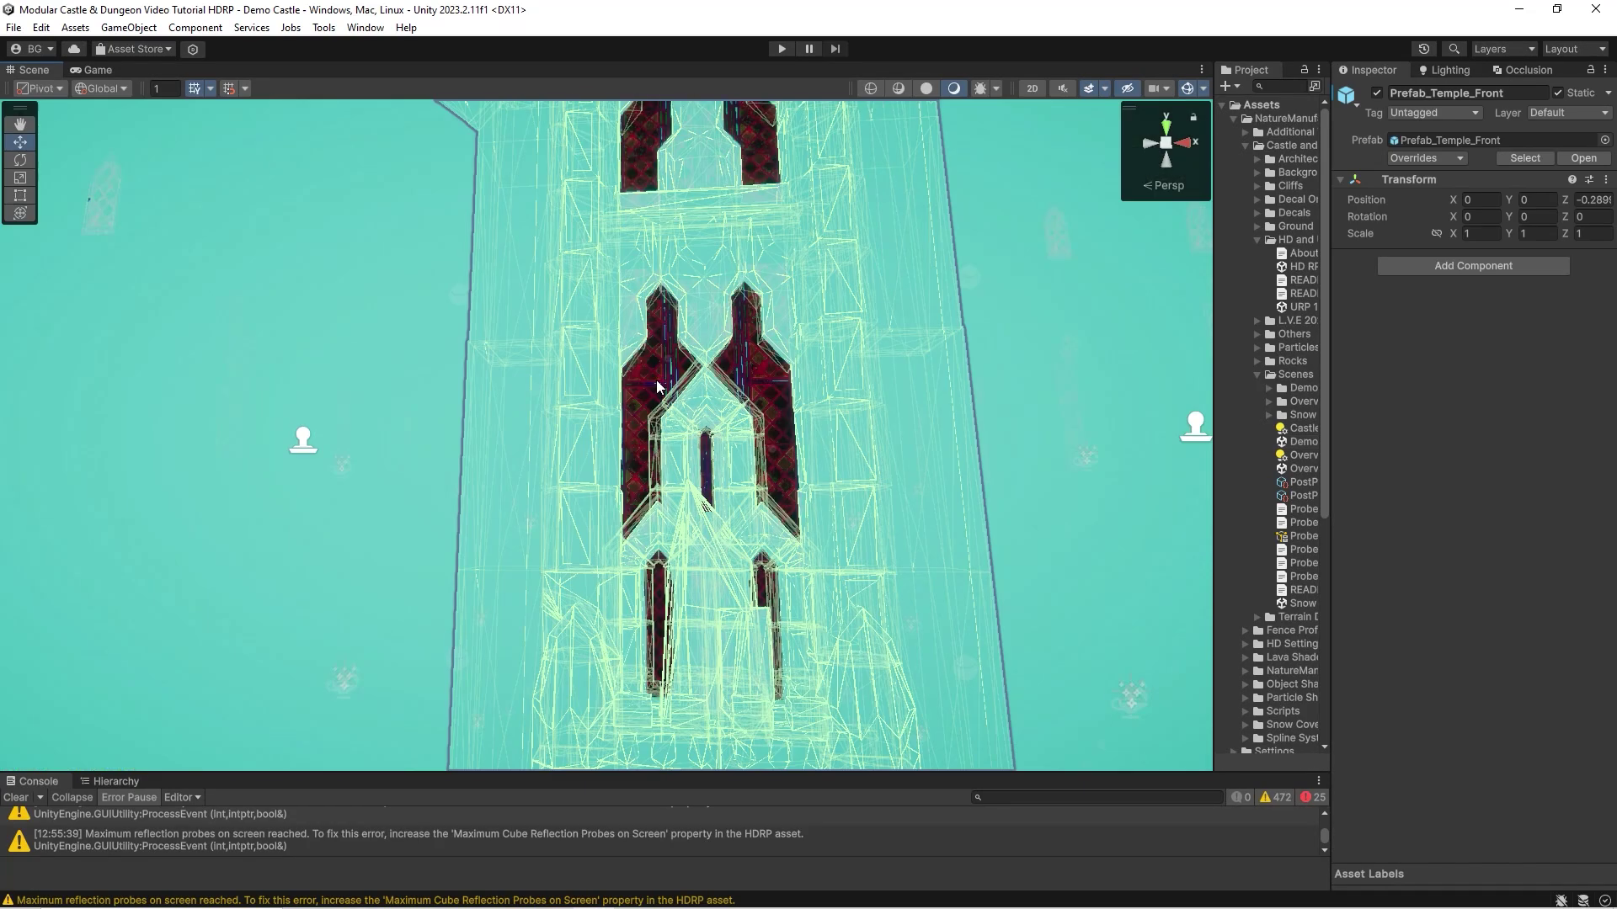
{"action": "left_click", "coordinate": [657, 386]}
{"action": "left_click", "coordinate": [659, 379]}
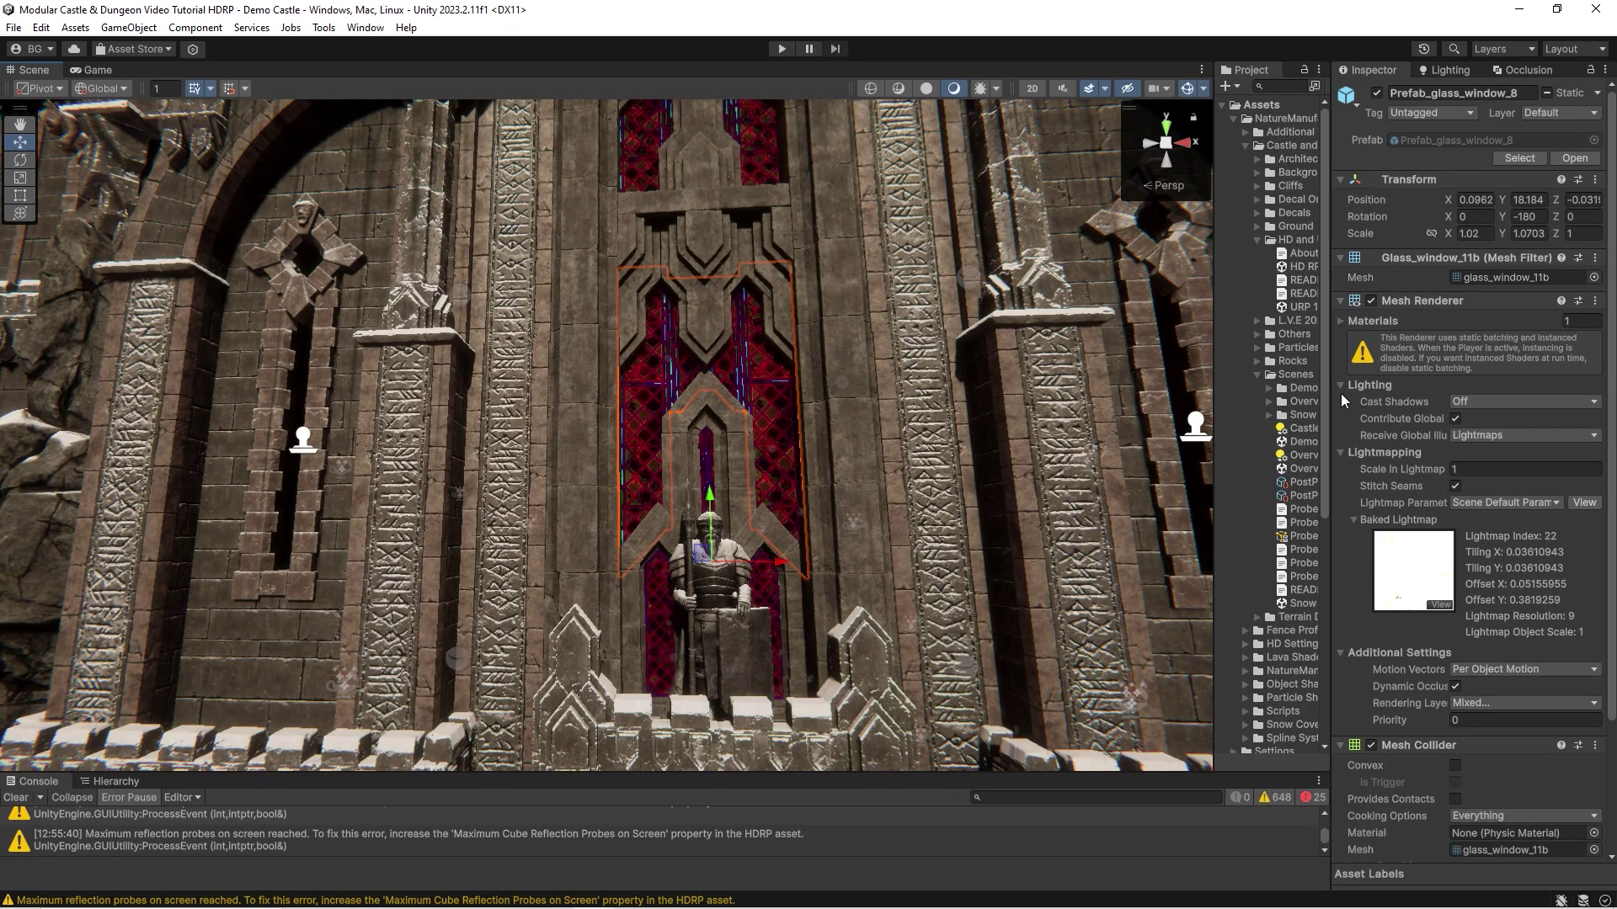
{"action": "left_click_drag", "start_coordinate": [1329, 394], "coordinate": [1103, 395]}
{"action": "left_click_drag", "start_coordinate": [1002, 418], "coordinate": [912, 417]}
{"action": "left_click", "coordinate": [15, 28]}
{"action": "mouse_move", "coordinate": [75, 27]}
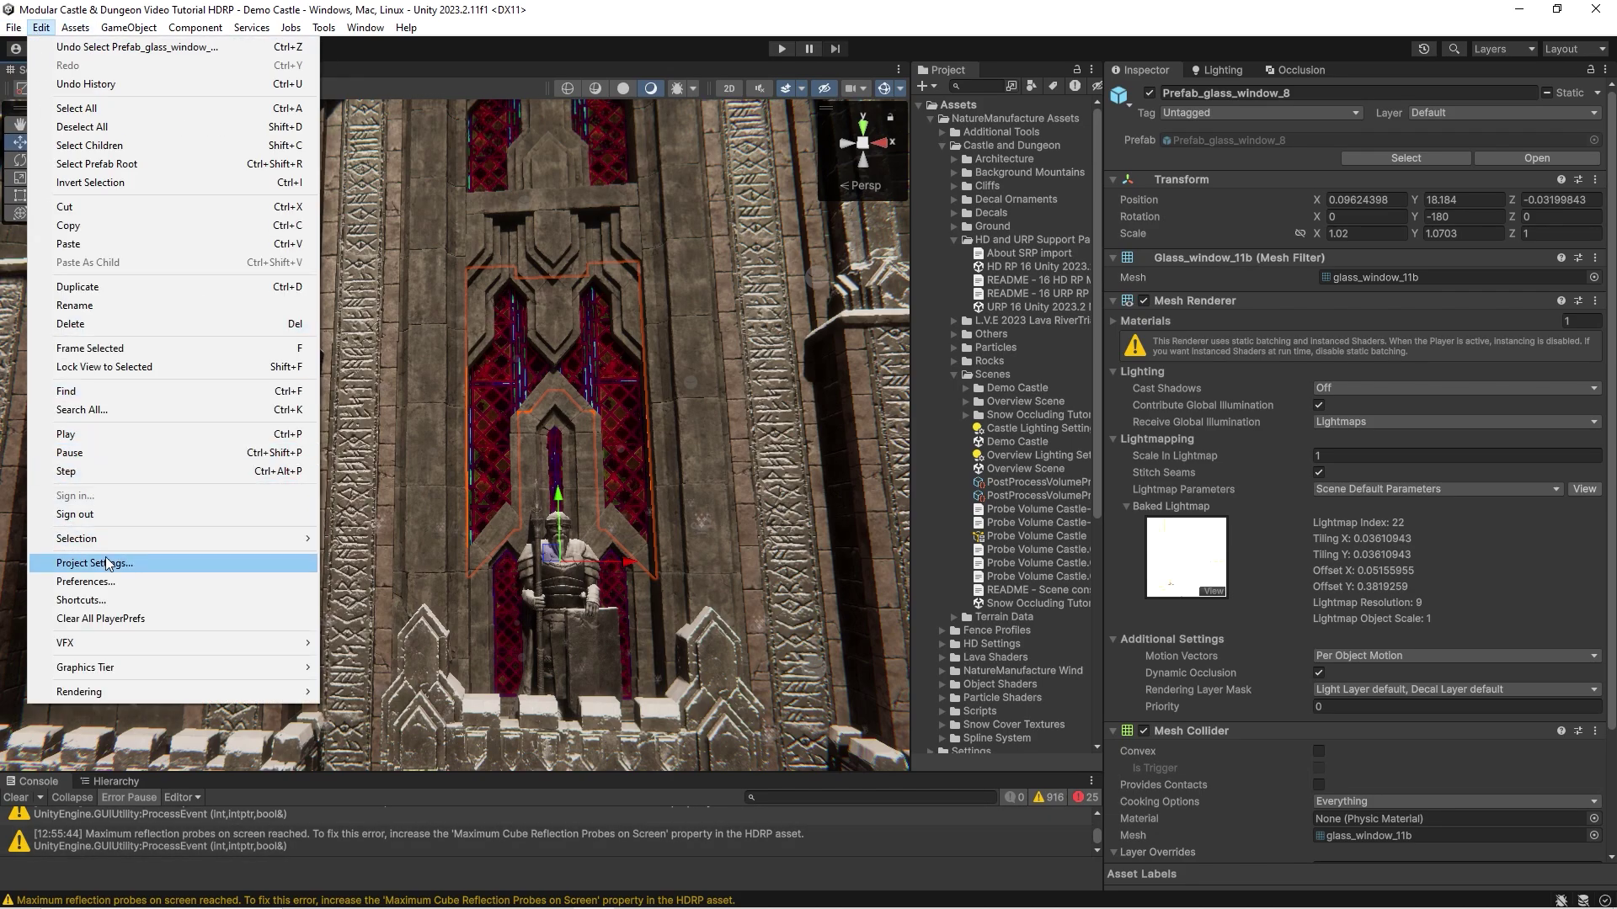
{"action": "left_click", "coordinate": [101, 562]}
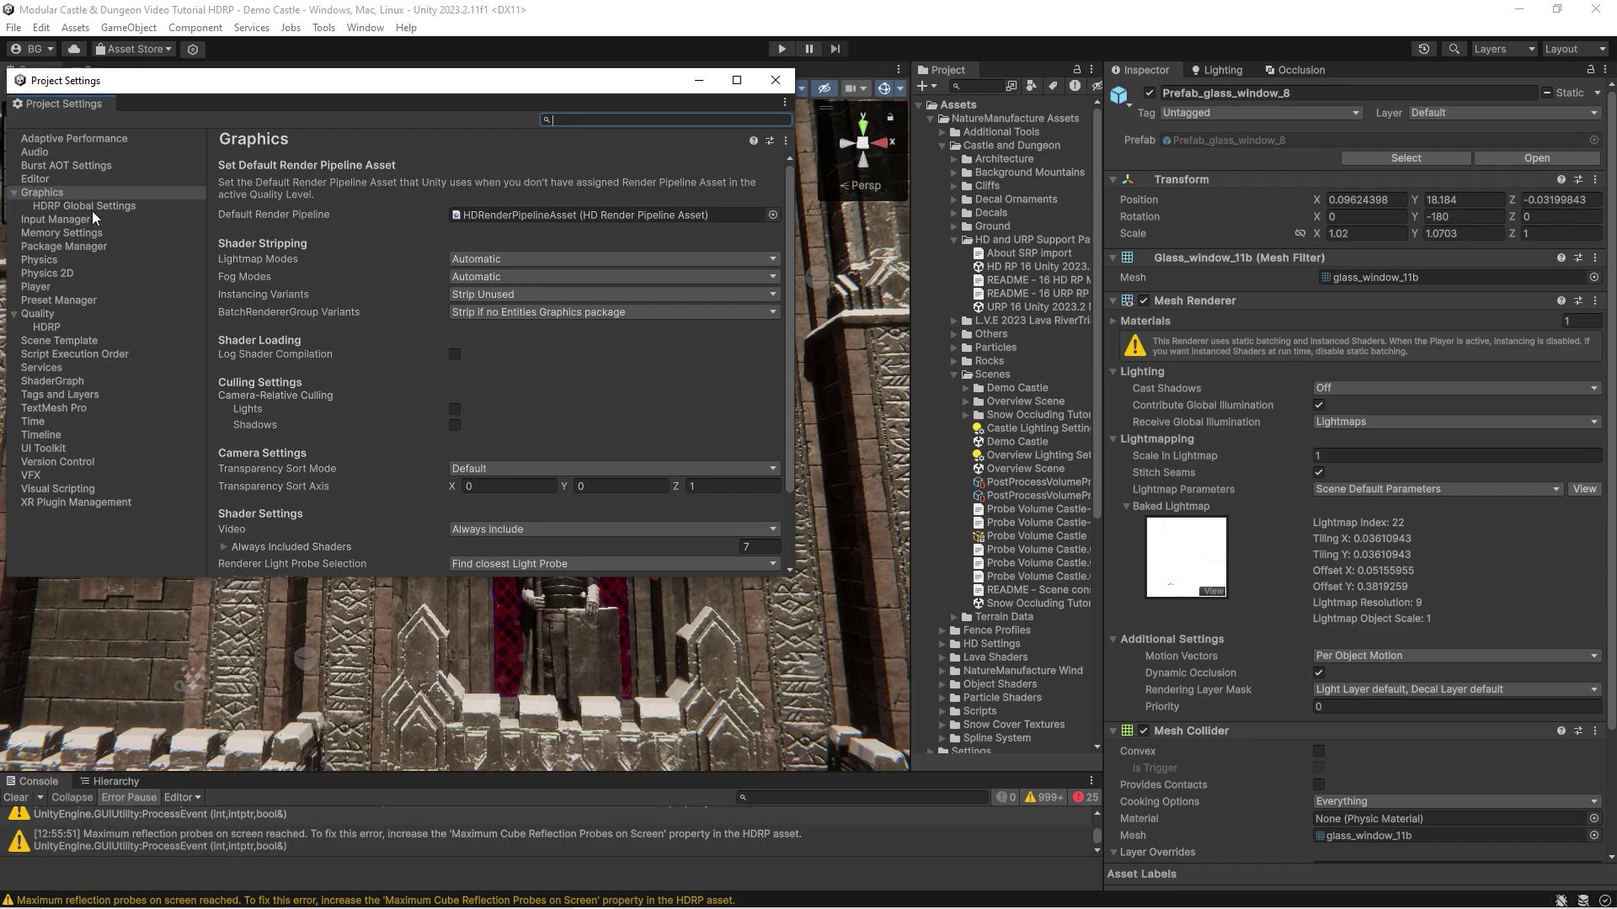
{"action": "left_click", "coordinate": [773, 83]}
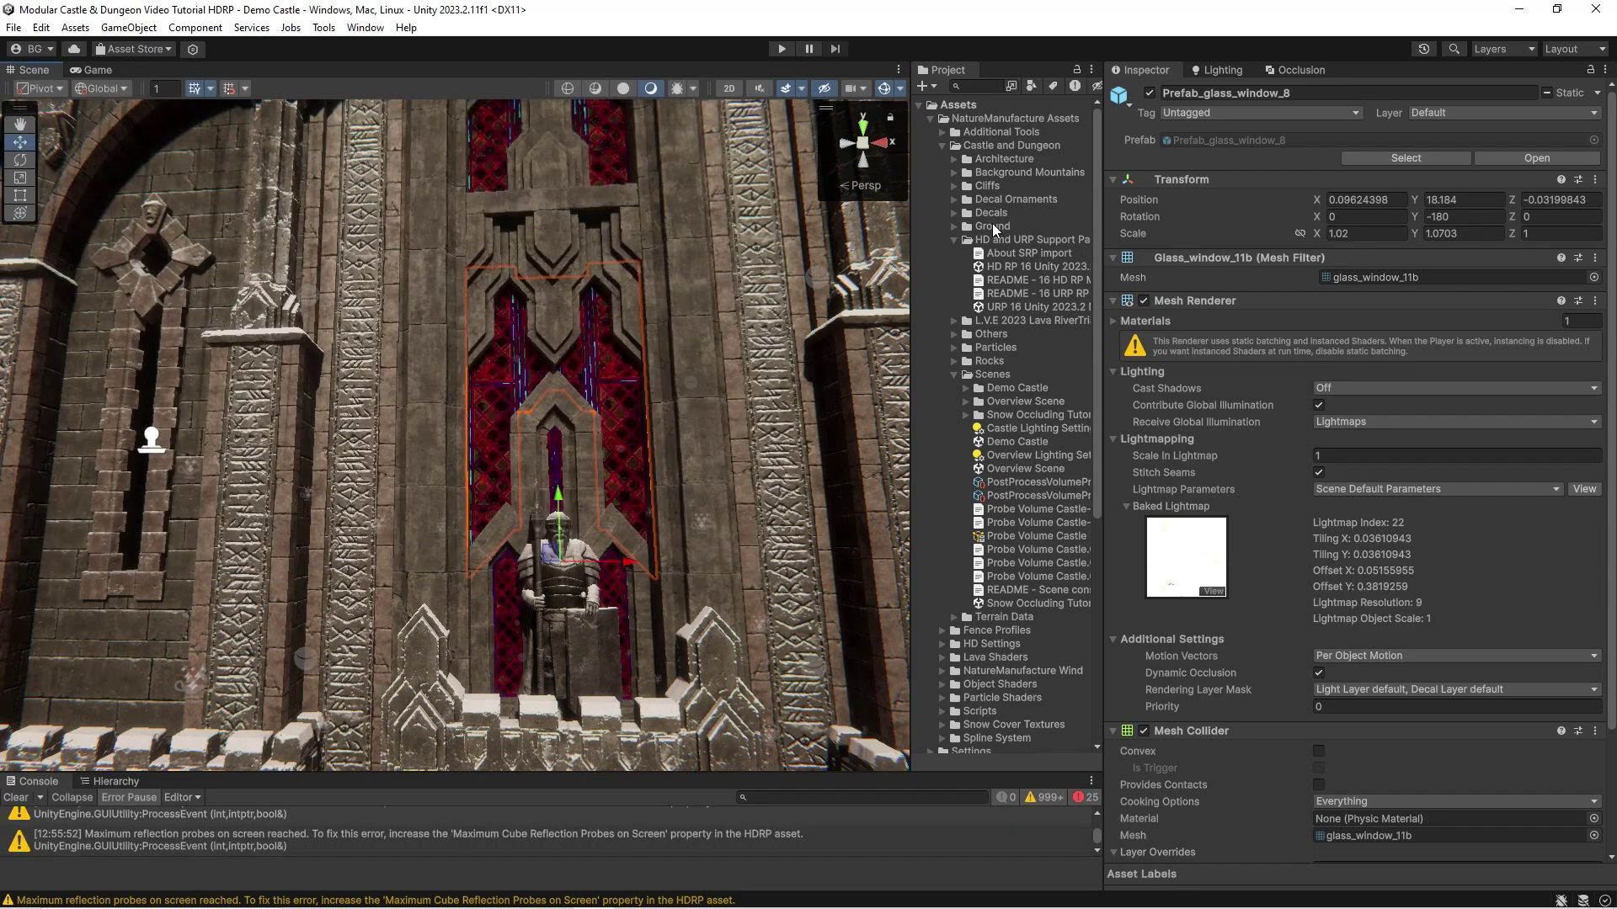
Step: Register the NM_SSSSettings_Glass diffusion profile of the window's M_stained_glass_02 material in HDRP using the Fix option
{"action": "scroll", "coordinate": [1285, 504], "scroll_direction": "down", "scroll_amount": 3}
{"action": "left_click", "coordinate": [1125, 794]}
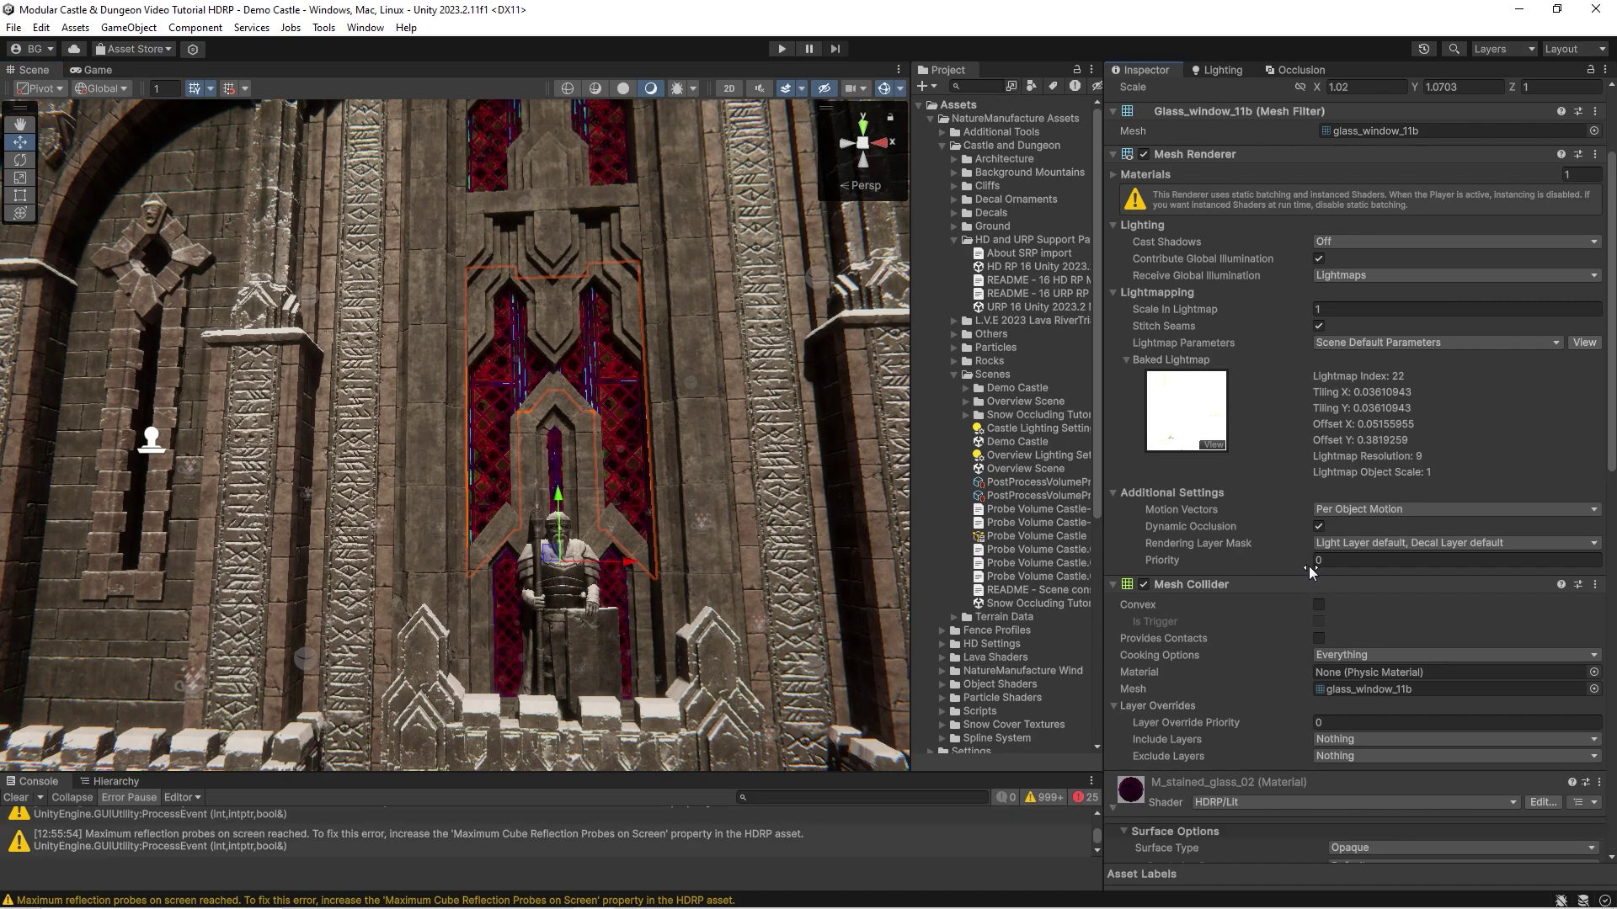
{"action": "scroll", "coordinate": [1309, 566], "scroll_direction": "down", "scroll_amount": 5}
{"action": "scroll", "coordinate": [1293, 537], "scroll_direction": "down", "scroll_amount": 2}
{"action": "scroll", "coordinate": [1292, 533], "scroll_direction": "down", "scroll_amount": 3}
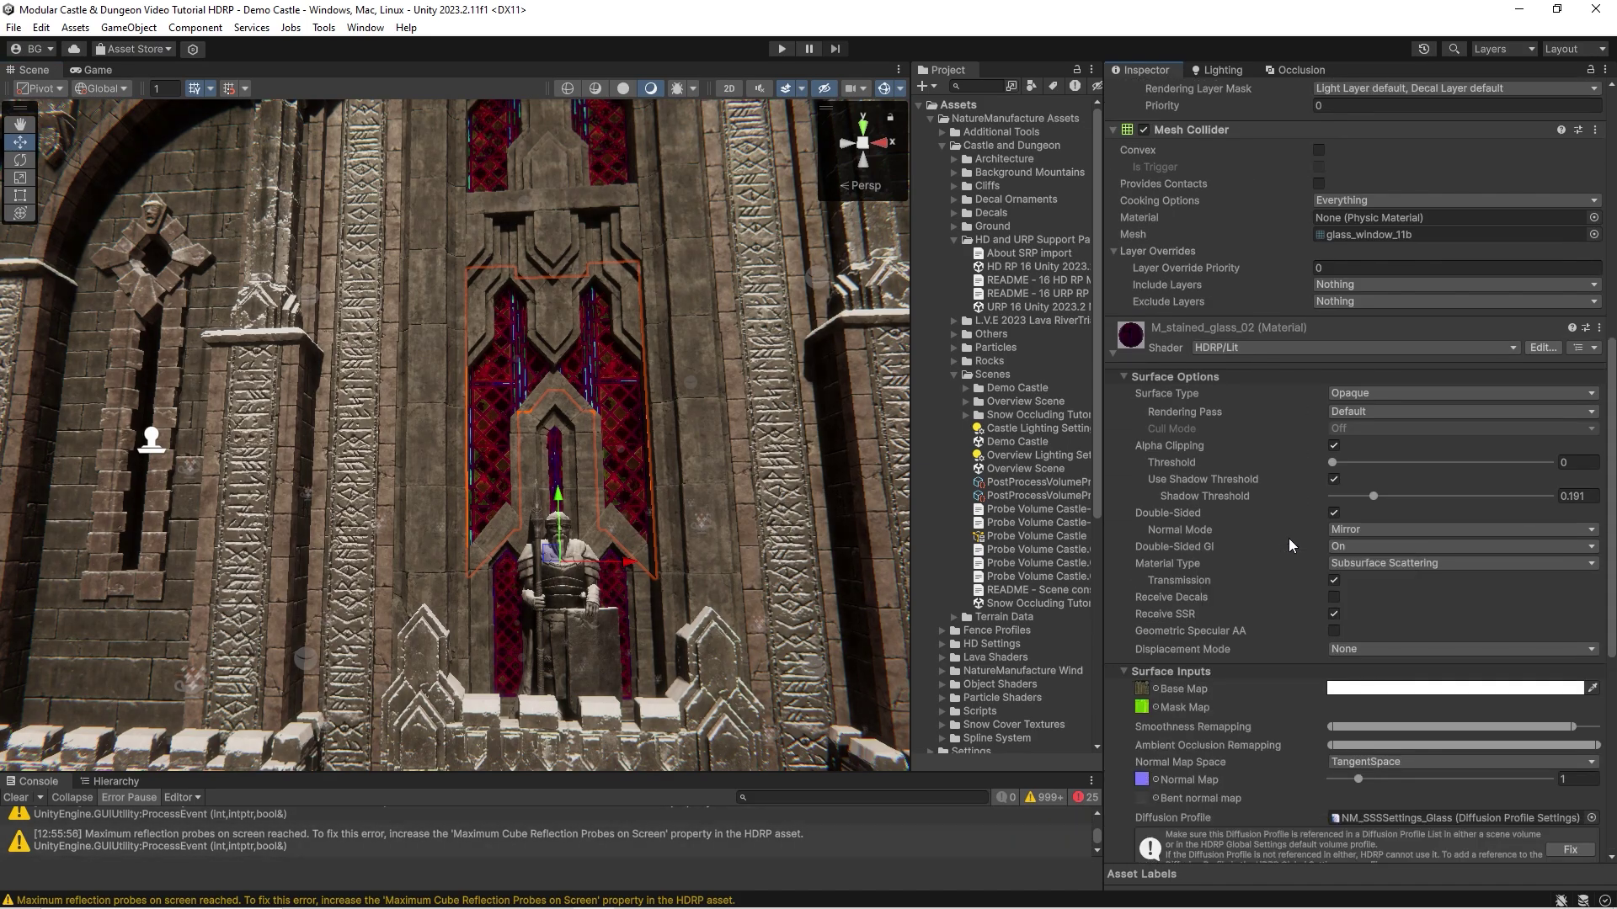
{"action": "scroll", "coordinate": [1295, 546], "scroll_direction": "down", "scroll_amount": 4}
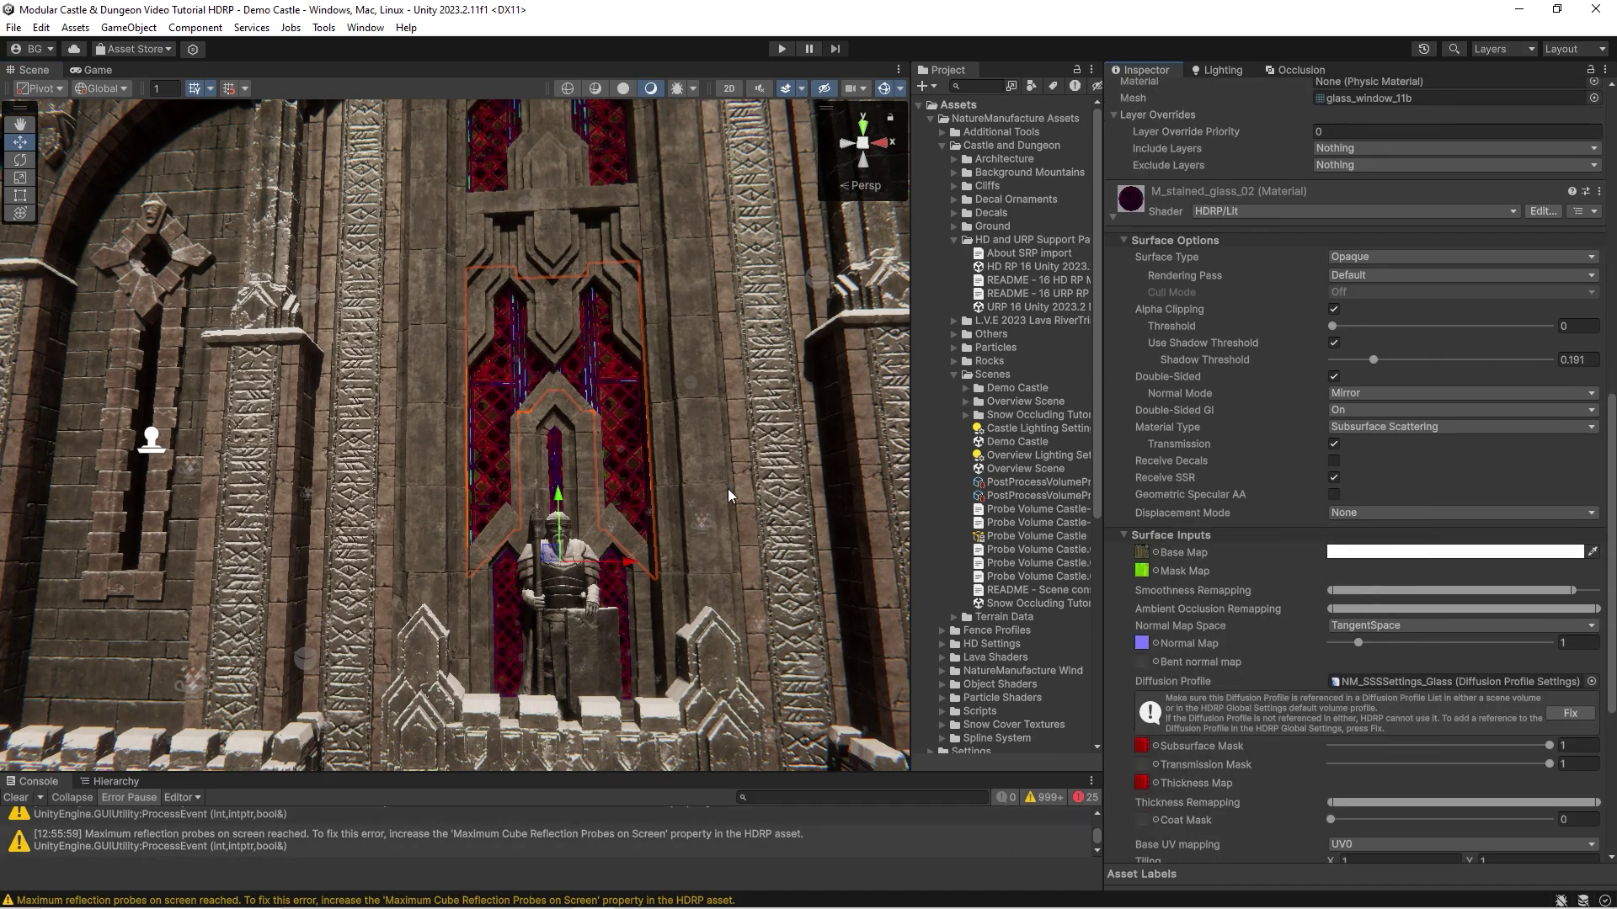
{"action": "right_click_drag", "start_coordinate": [728, 489], "coordinate": [819, 532]}
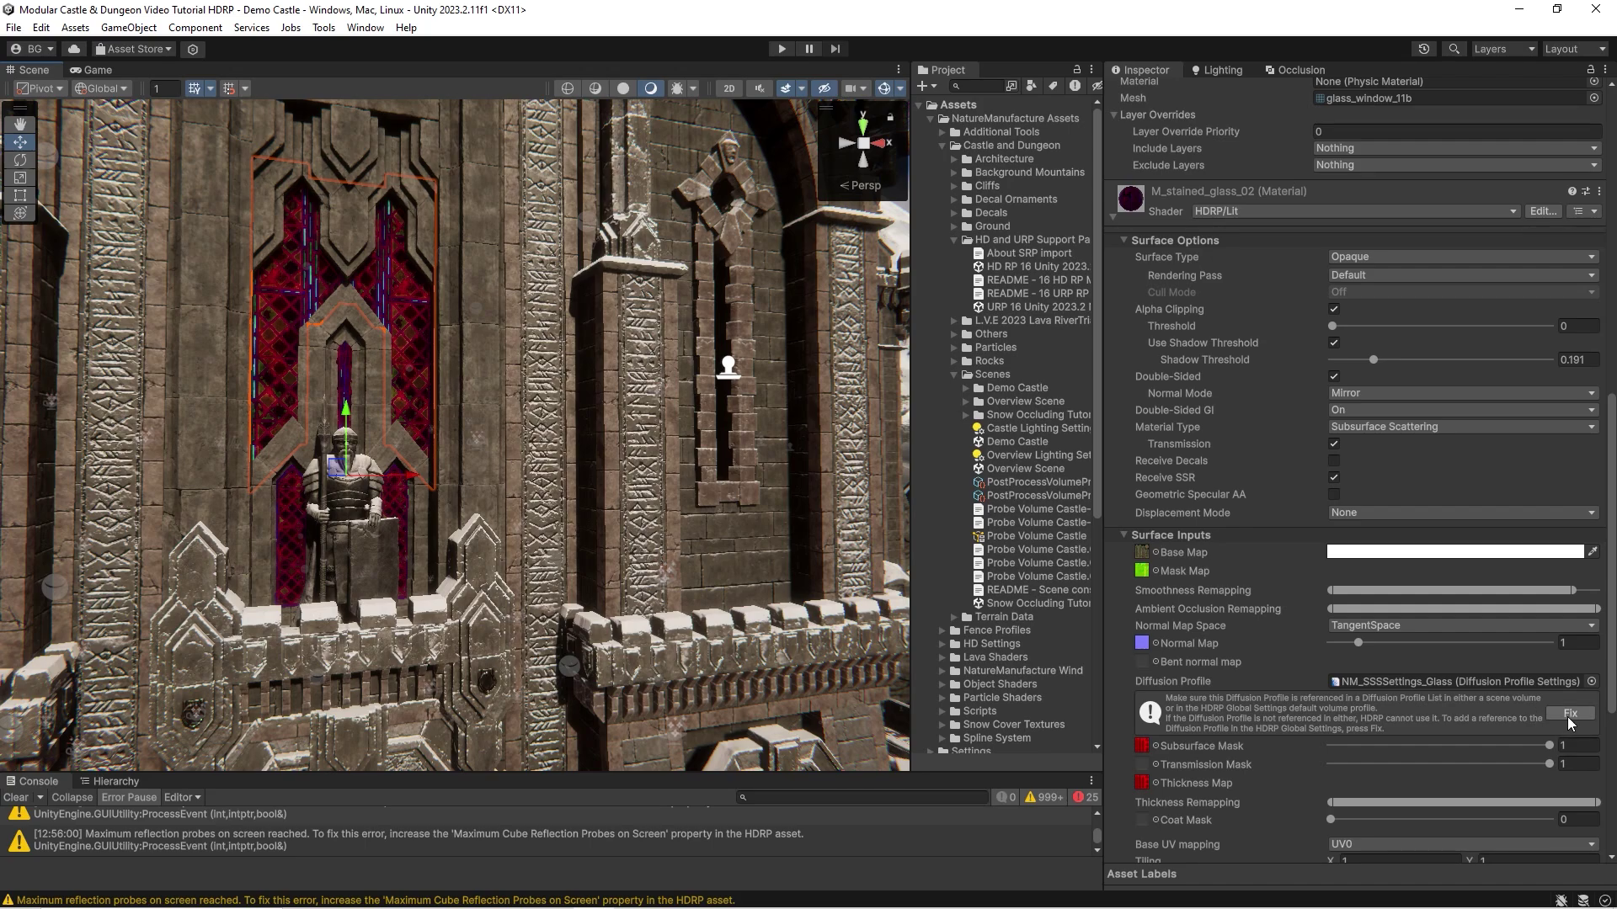
{"action": "left_click", "coordinate": [1568, 714]}
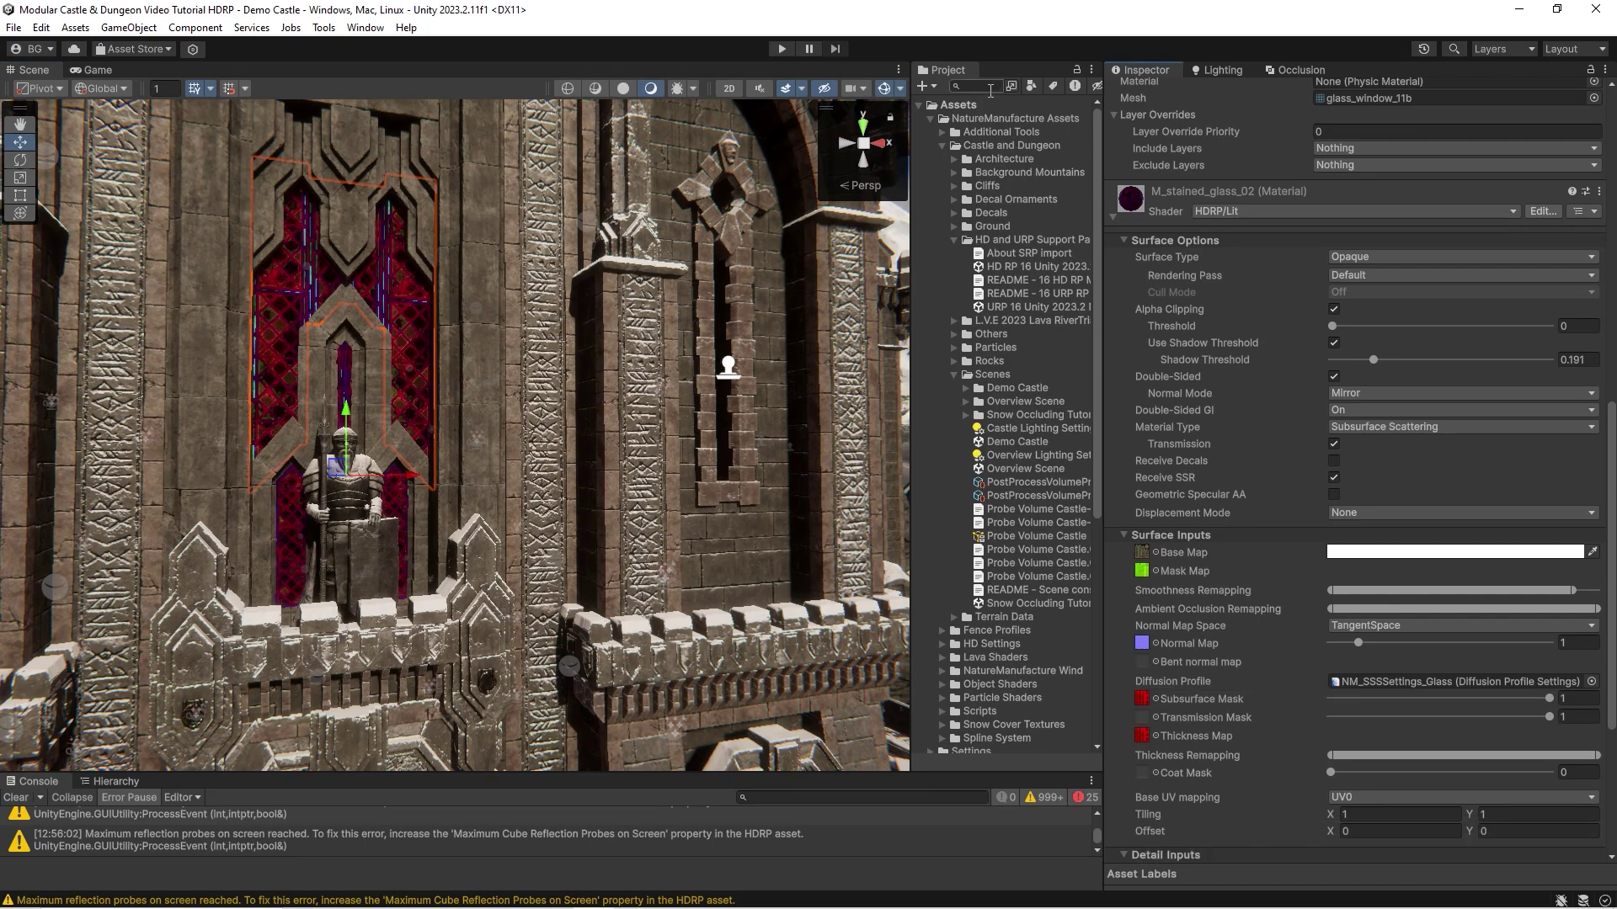
Step: Search the project for "smoke" and fix the missing NM_SSSSettings_Smoke diffusion profile reference on the M_Smoke_Volcano_Lightmap_Lit material
{"action": "right_click_drag", "start_coordinate": [693, 185], "coordinate": [694, 171]}
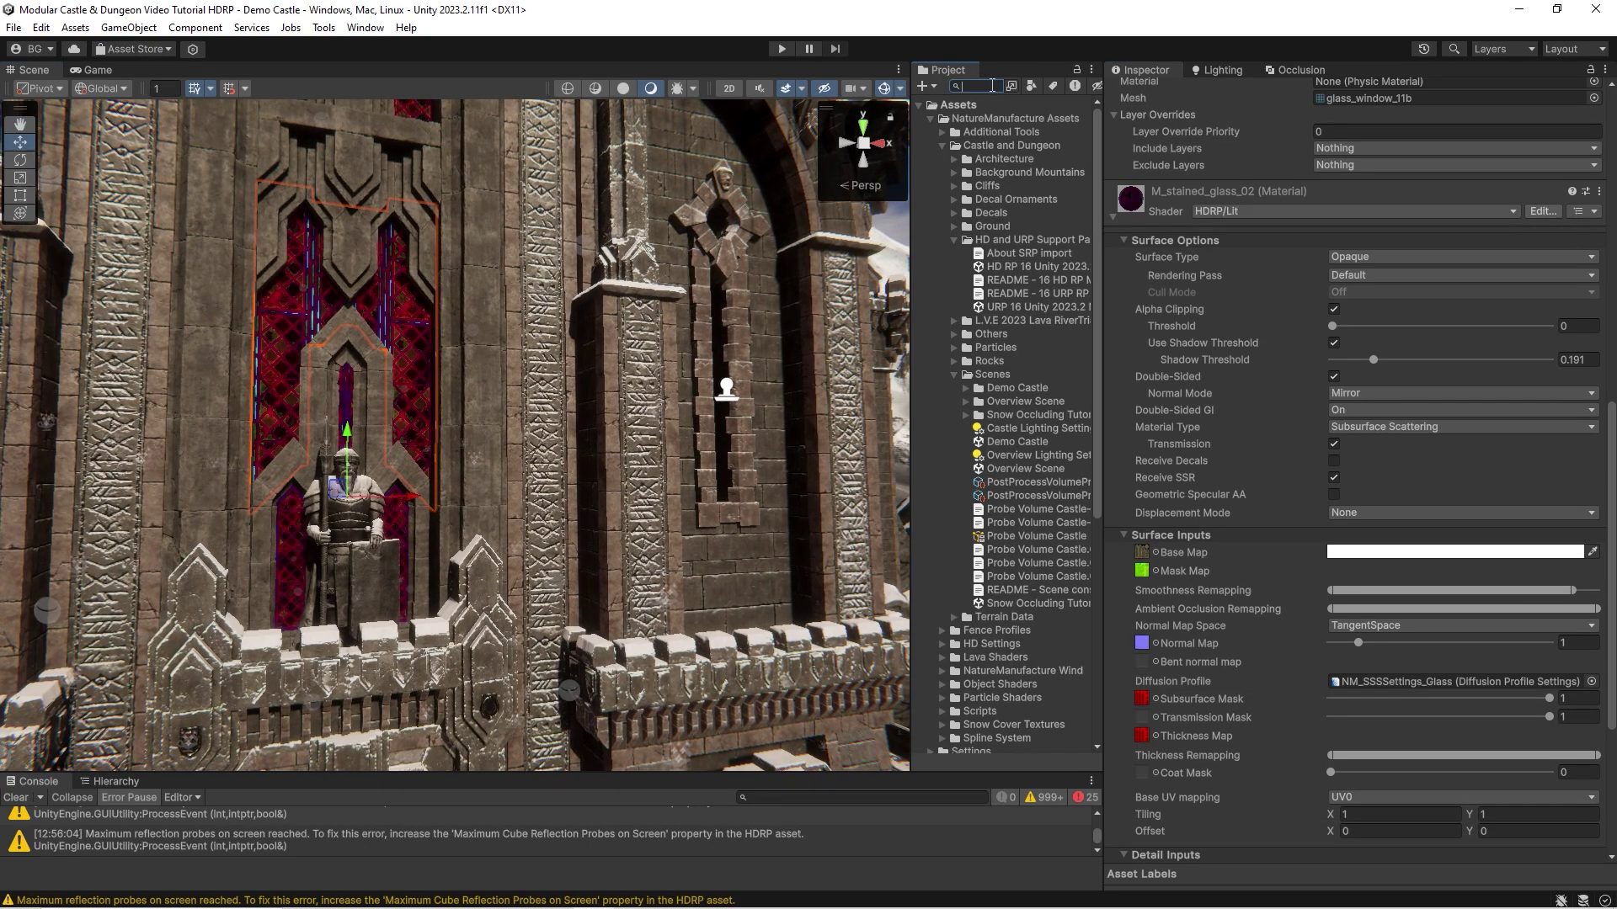
{"action": "left_click", "coordinate": [992, 85]}
{"action": "type", "text": "smoke"}
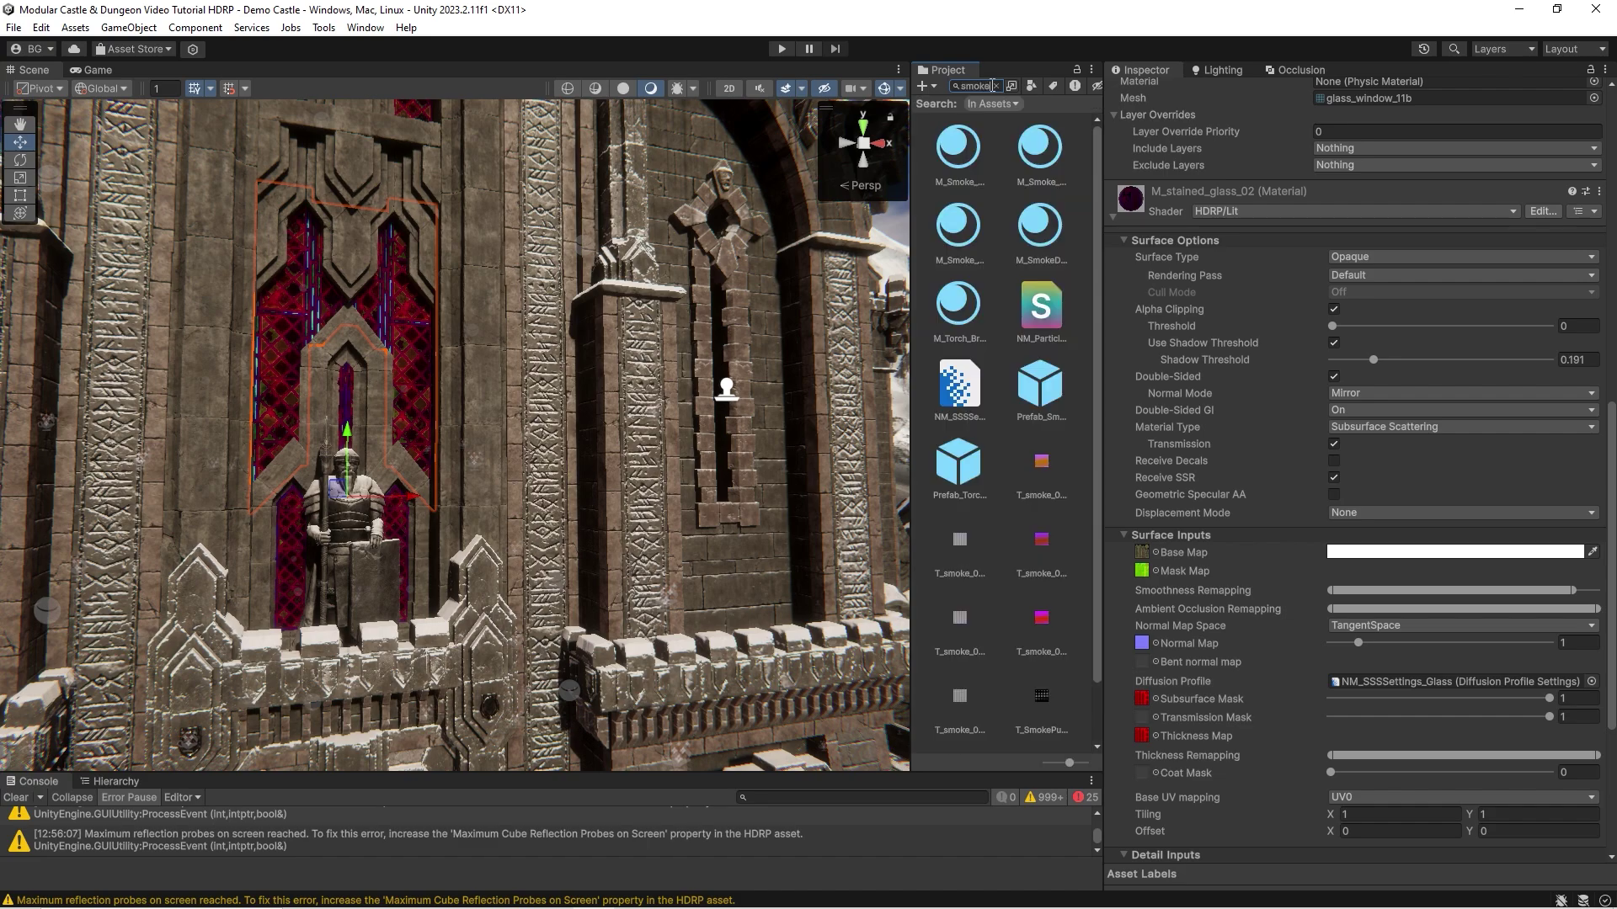
{"action": "left_click", "coordinate": [968, 218]}
{"action": "left_click_drag", "start_coordinate": [912, 239], "coordinate": [787, 239]}
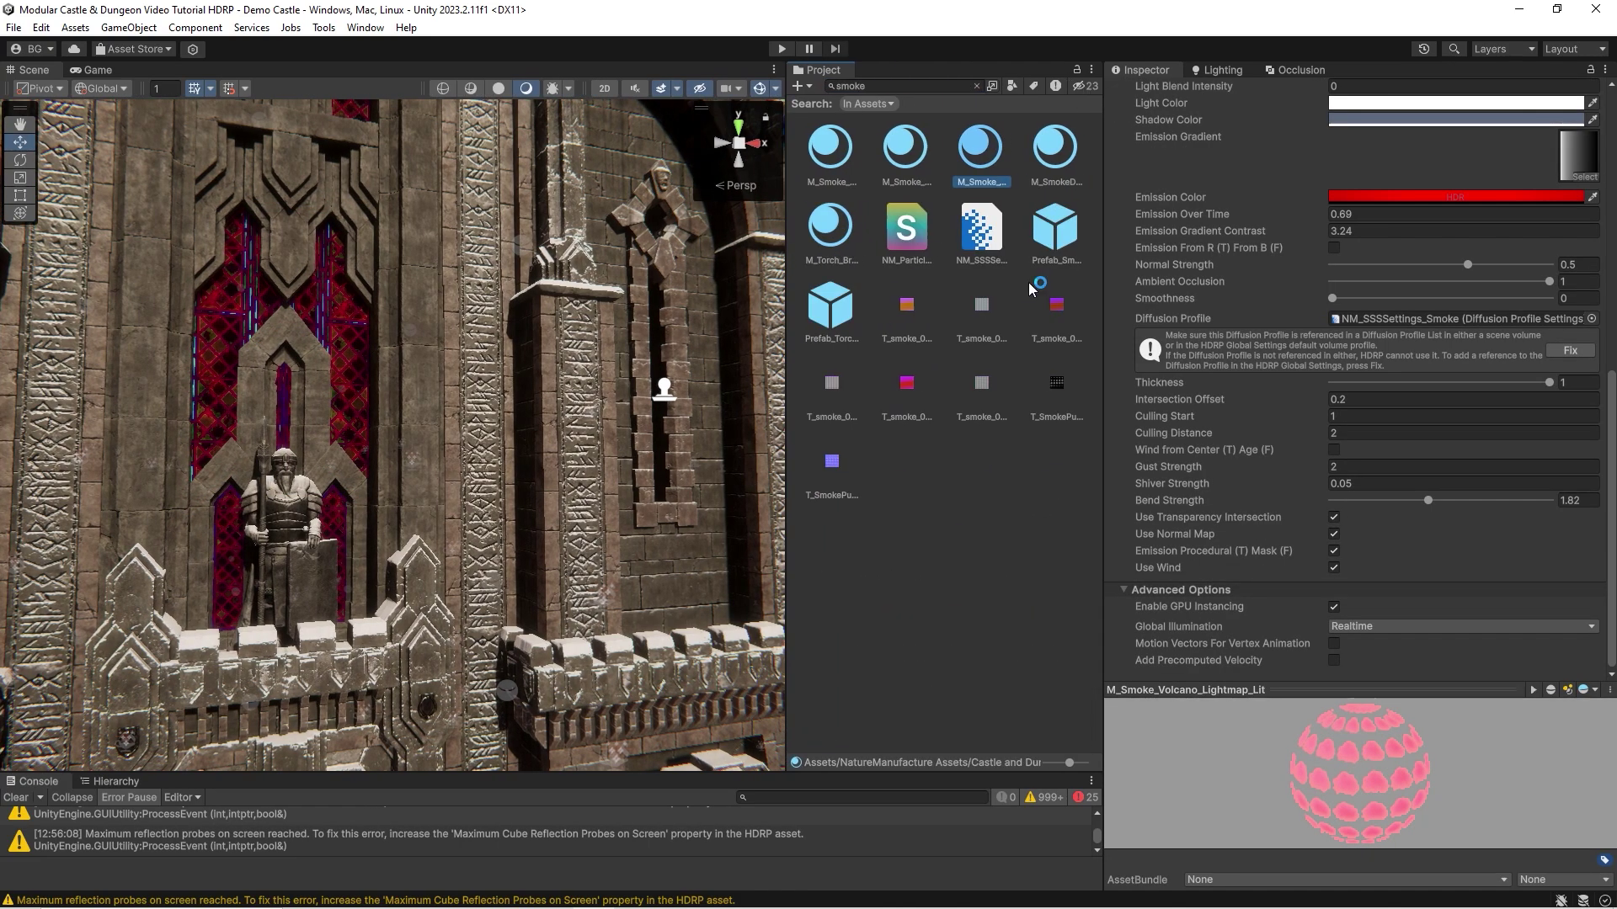
{"action": "left_click", "coordinate": [1570, 350]}
Step: Search the project for "obsid", fix the NM_SSSSettings_Obsidian diffusion profile reference on the M_Obsidian material, and save the scene
{"action": "left_click", "coordinate": [952, 86]}
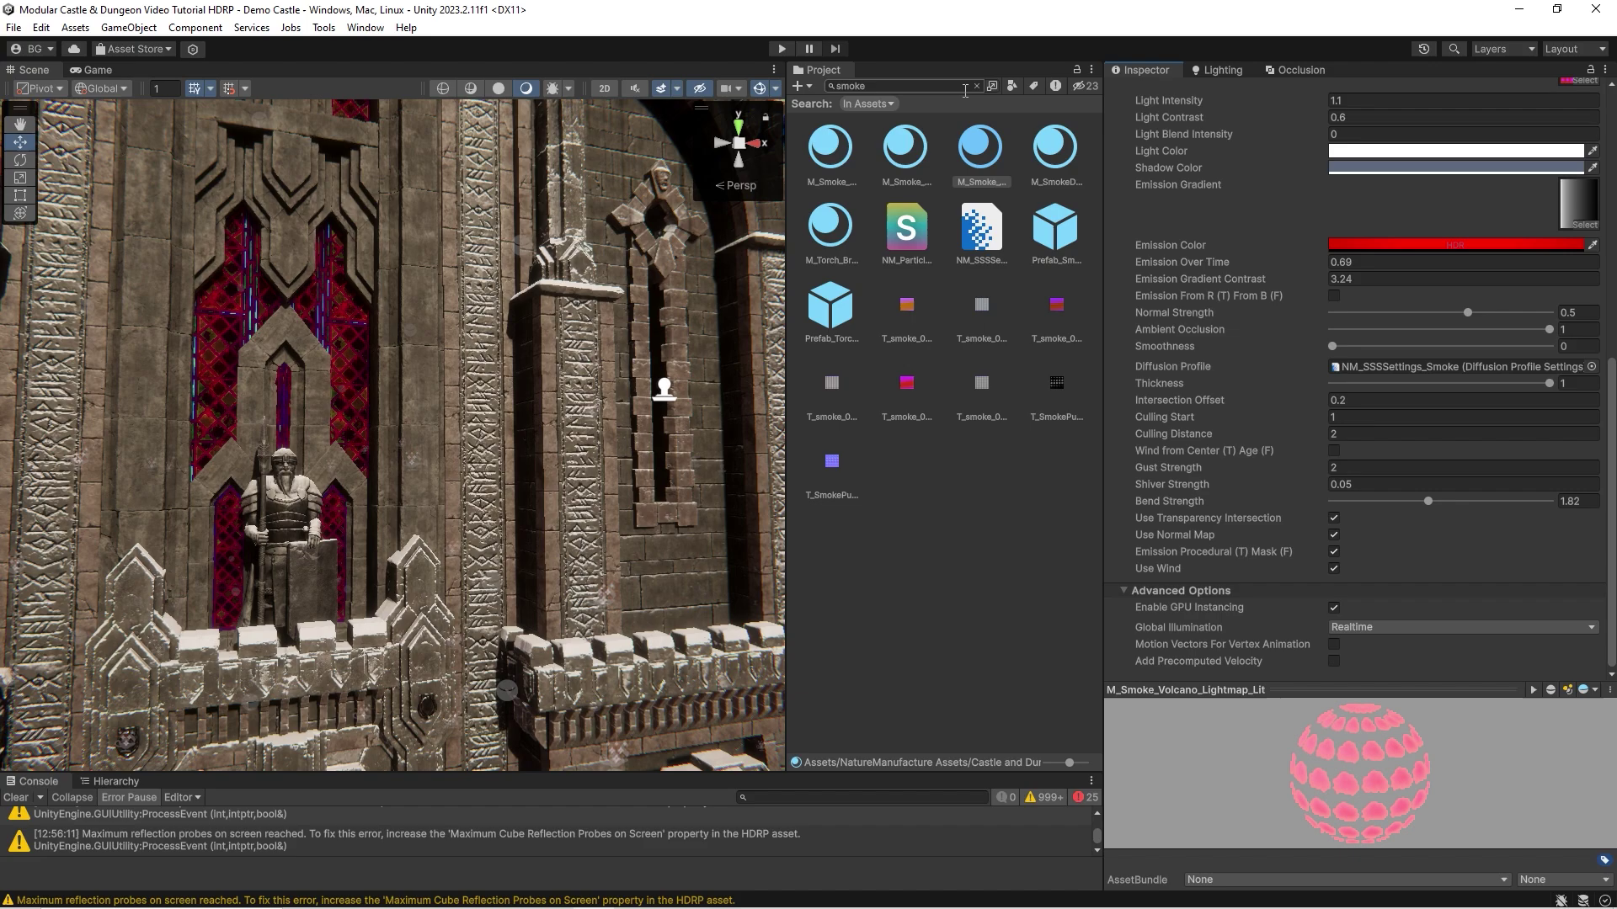
{"action": "type", "text": "o"}
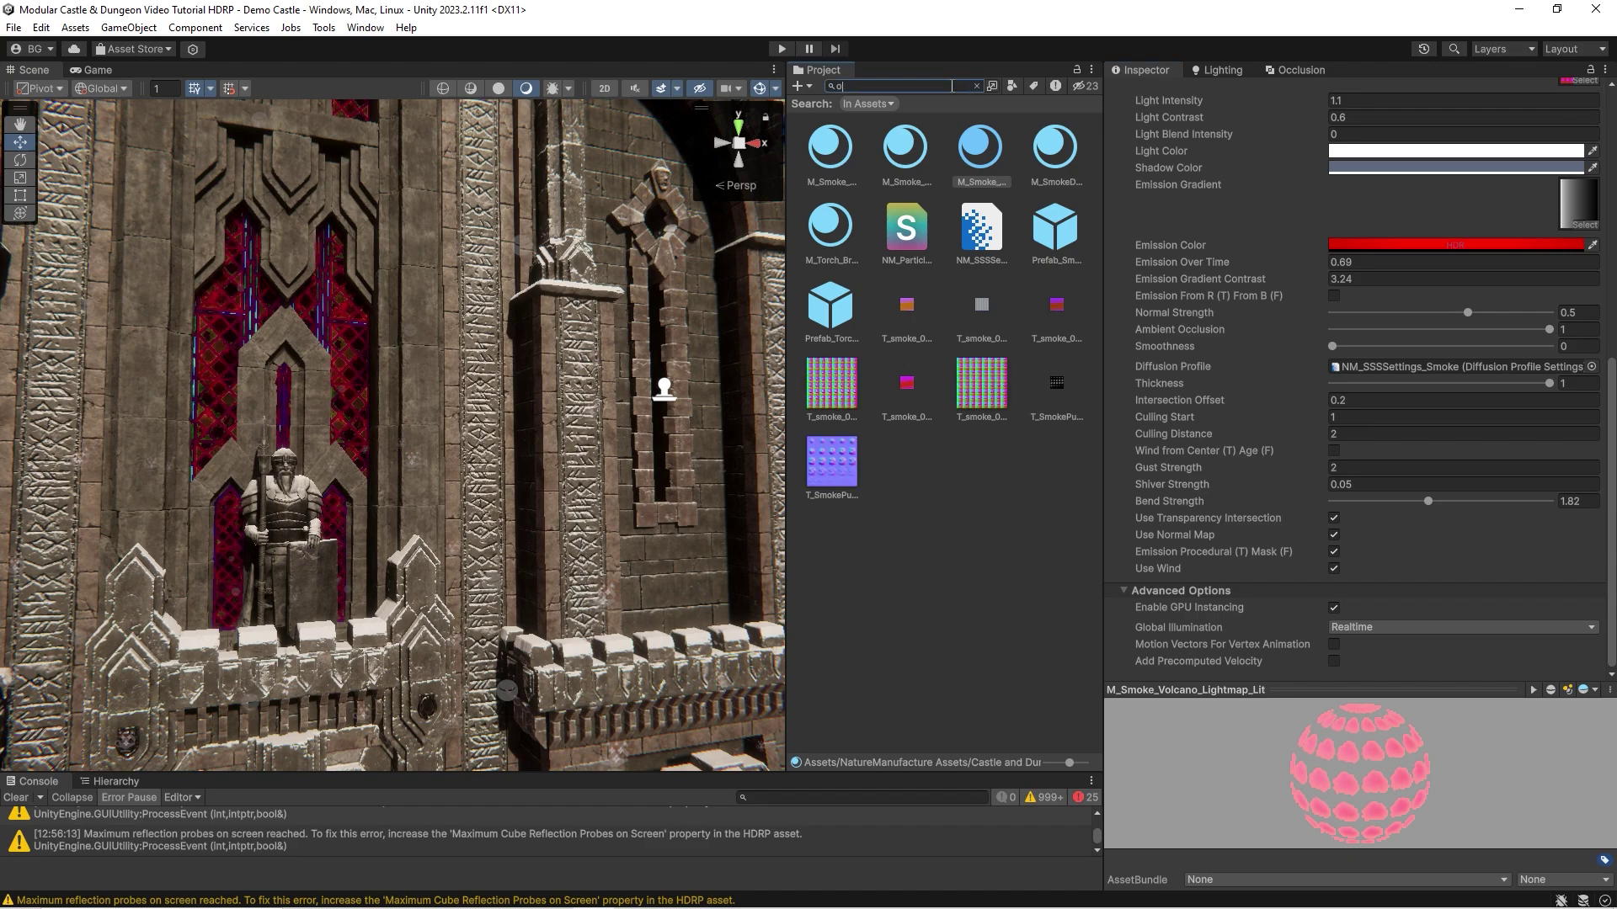
{"action": "type", "text": "b"}
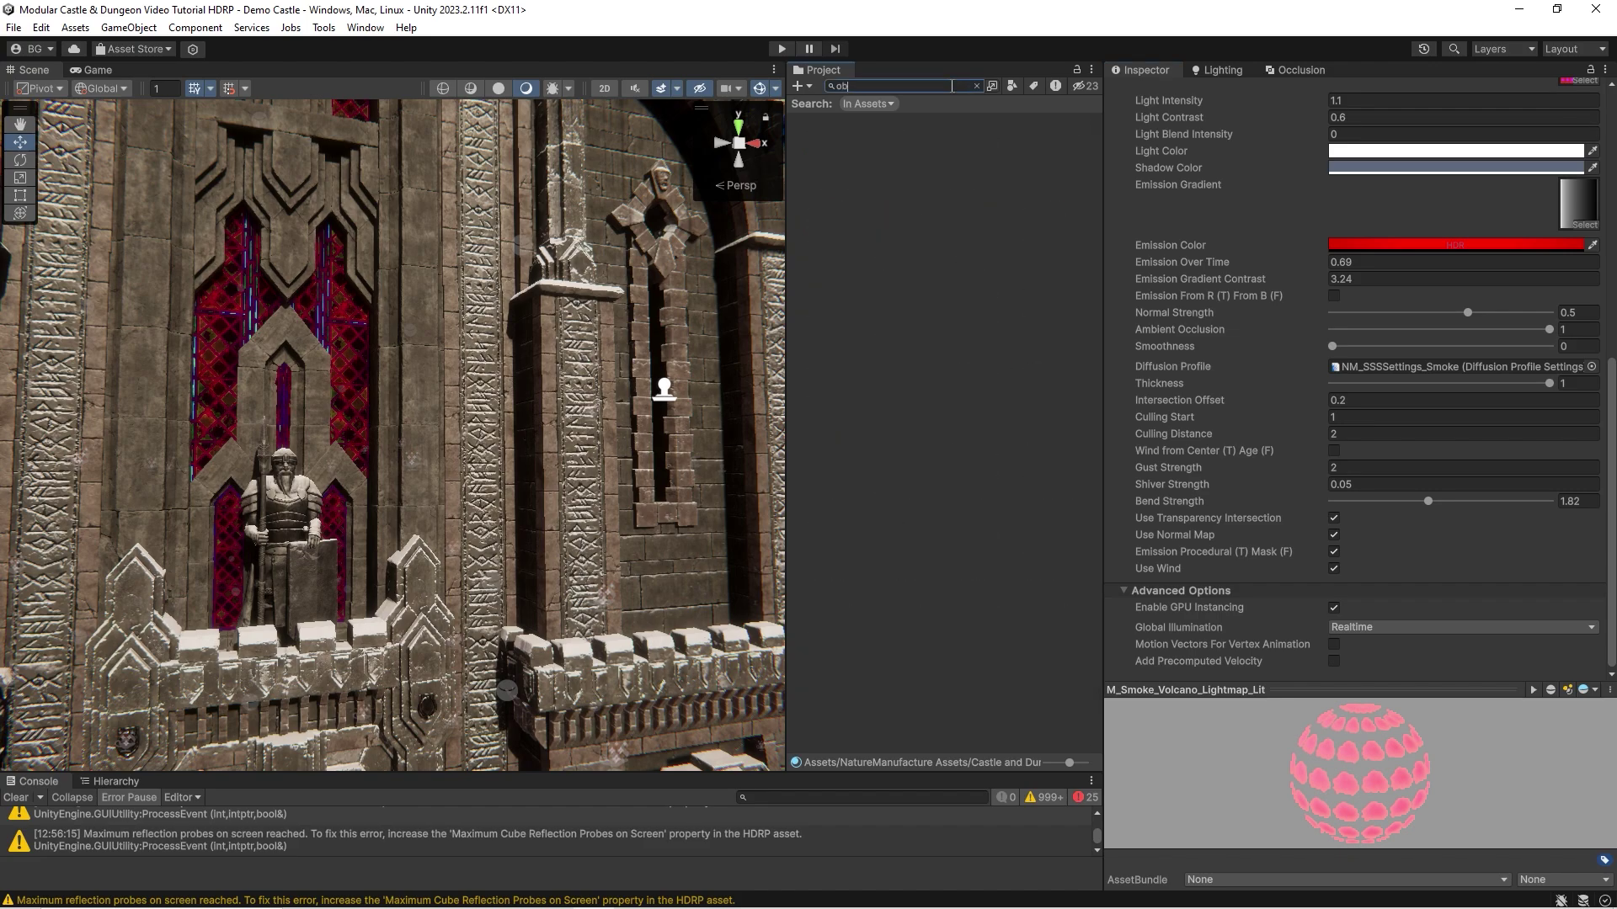
{"action": "type", "text": "issid"}
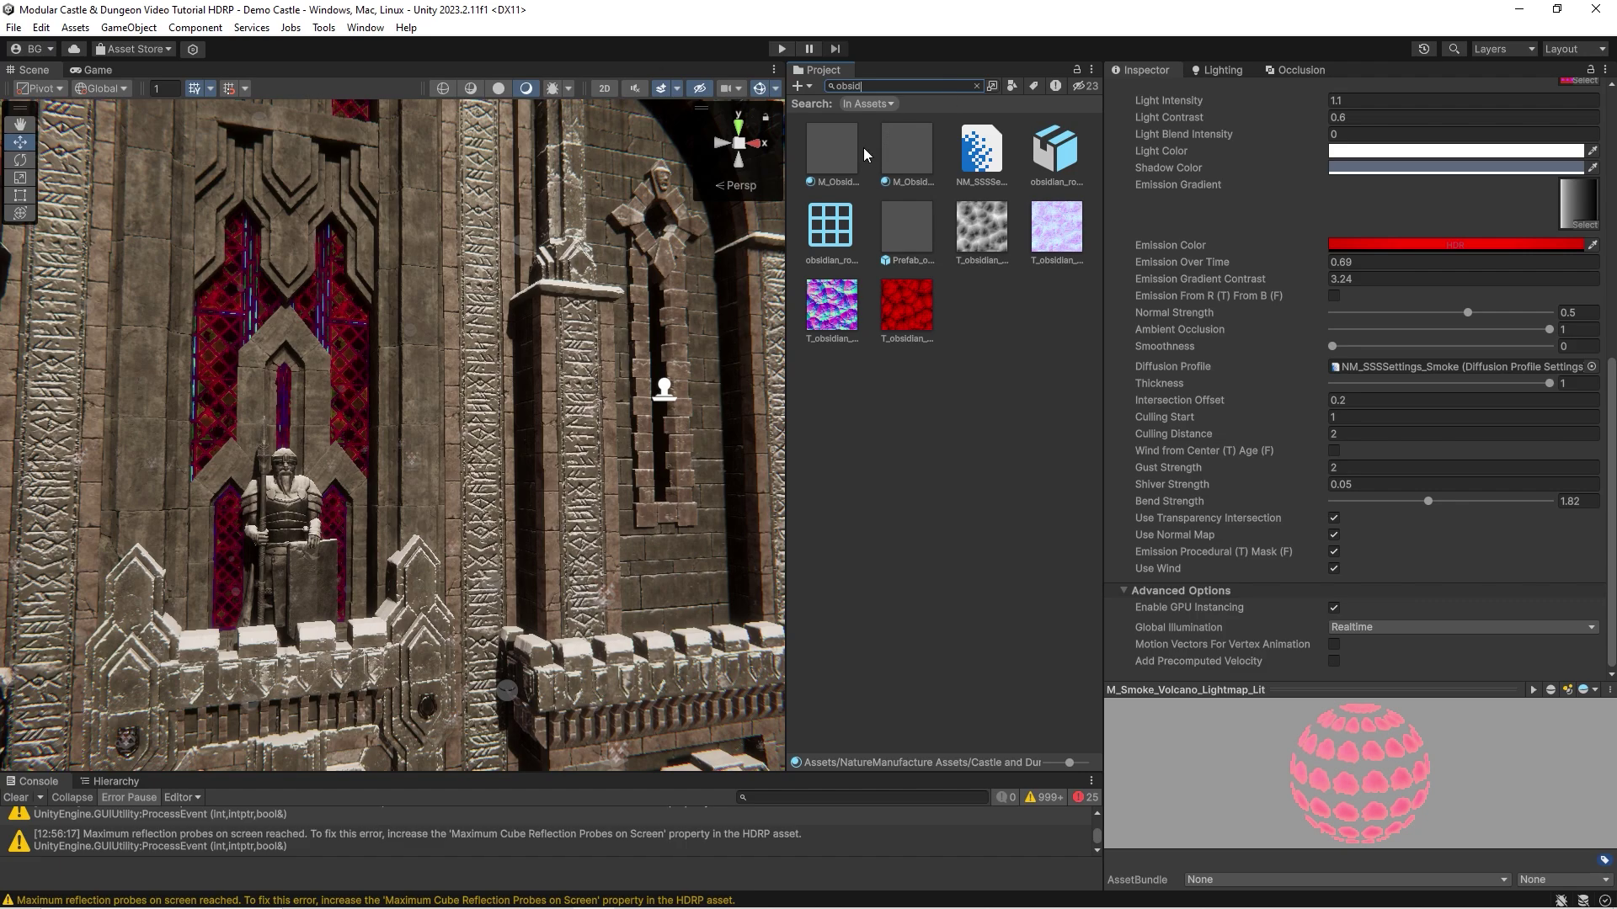
{"action": "left_click", "coordinate": [851, 151]}
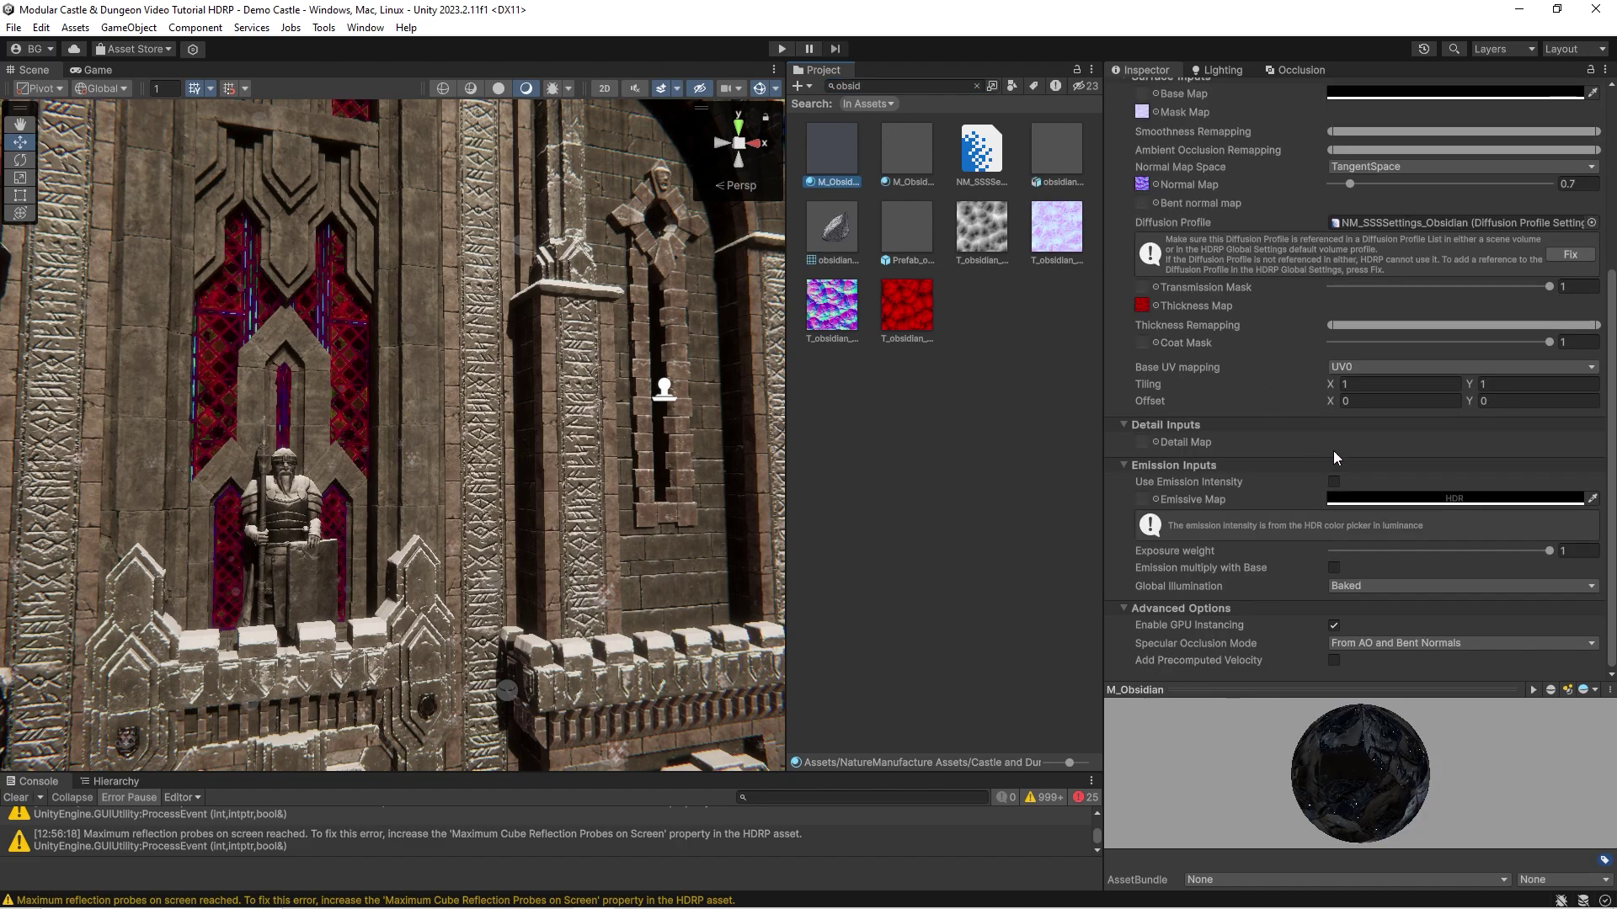
{"action": "left_click", "coordinate": [1571, 254]}
{"action": "right_click_drag", "start_coordinate": [442, 390], "coordinate": [417, 392]}
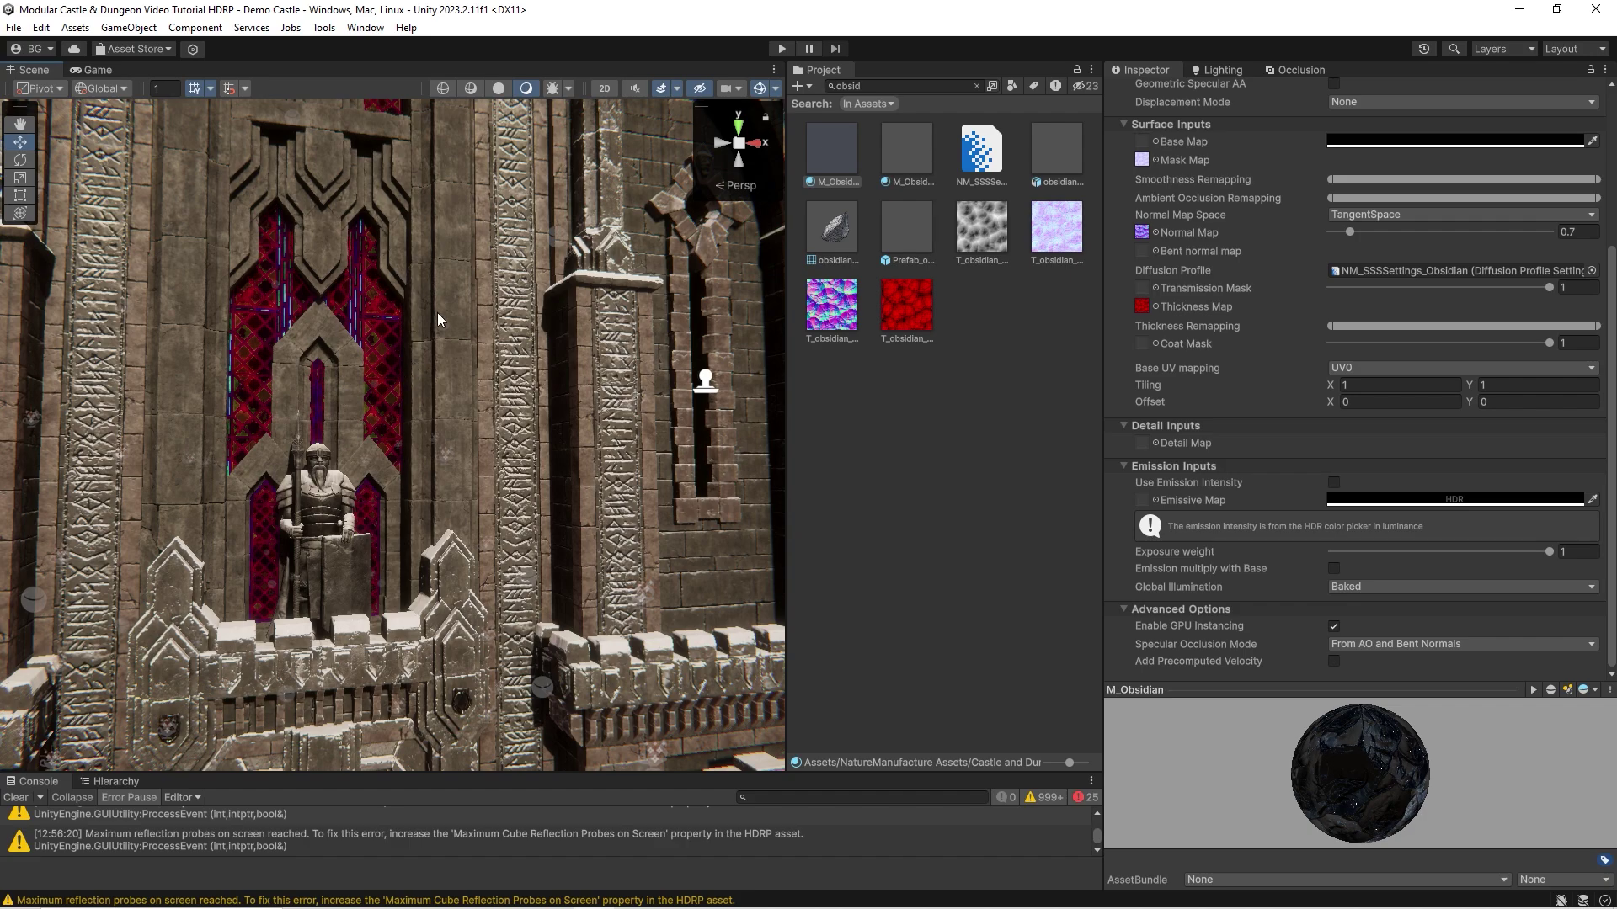
{"action": "key", "text": "ctrl+s"}
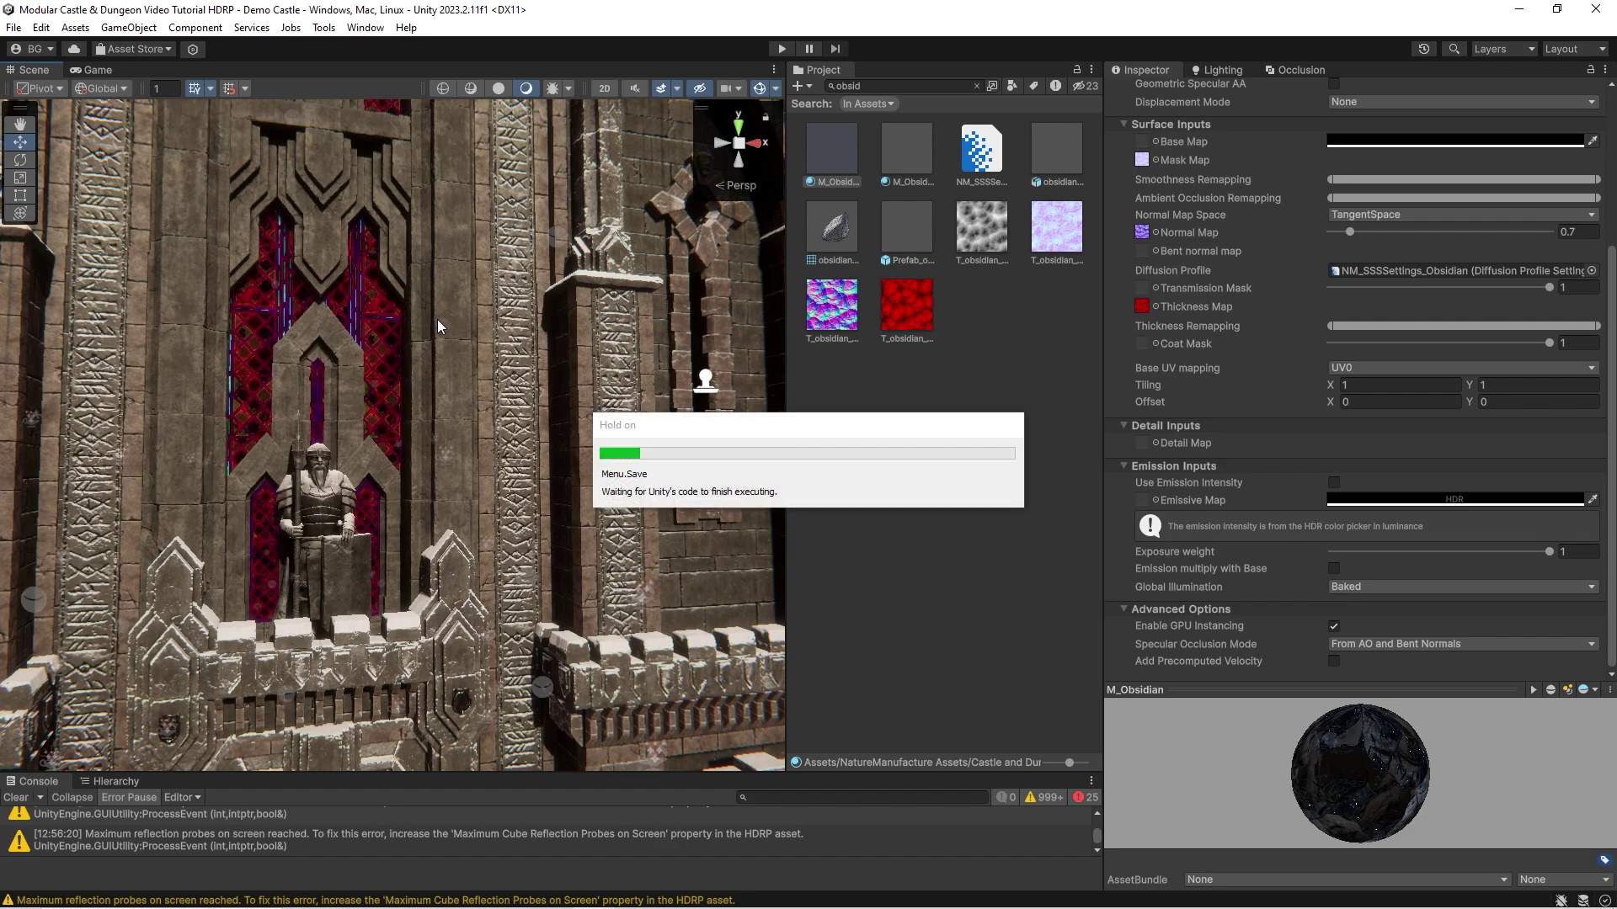
Step: Search the project assets for "castle" and select the Demo Castle scene
{"action": "left_click", "coordinate": [886, 86]}
{"action": "key", "text": "ctrl+a"}
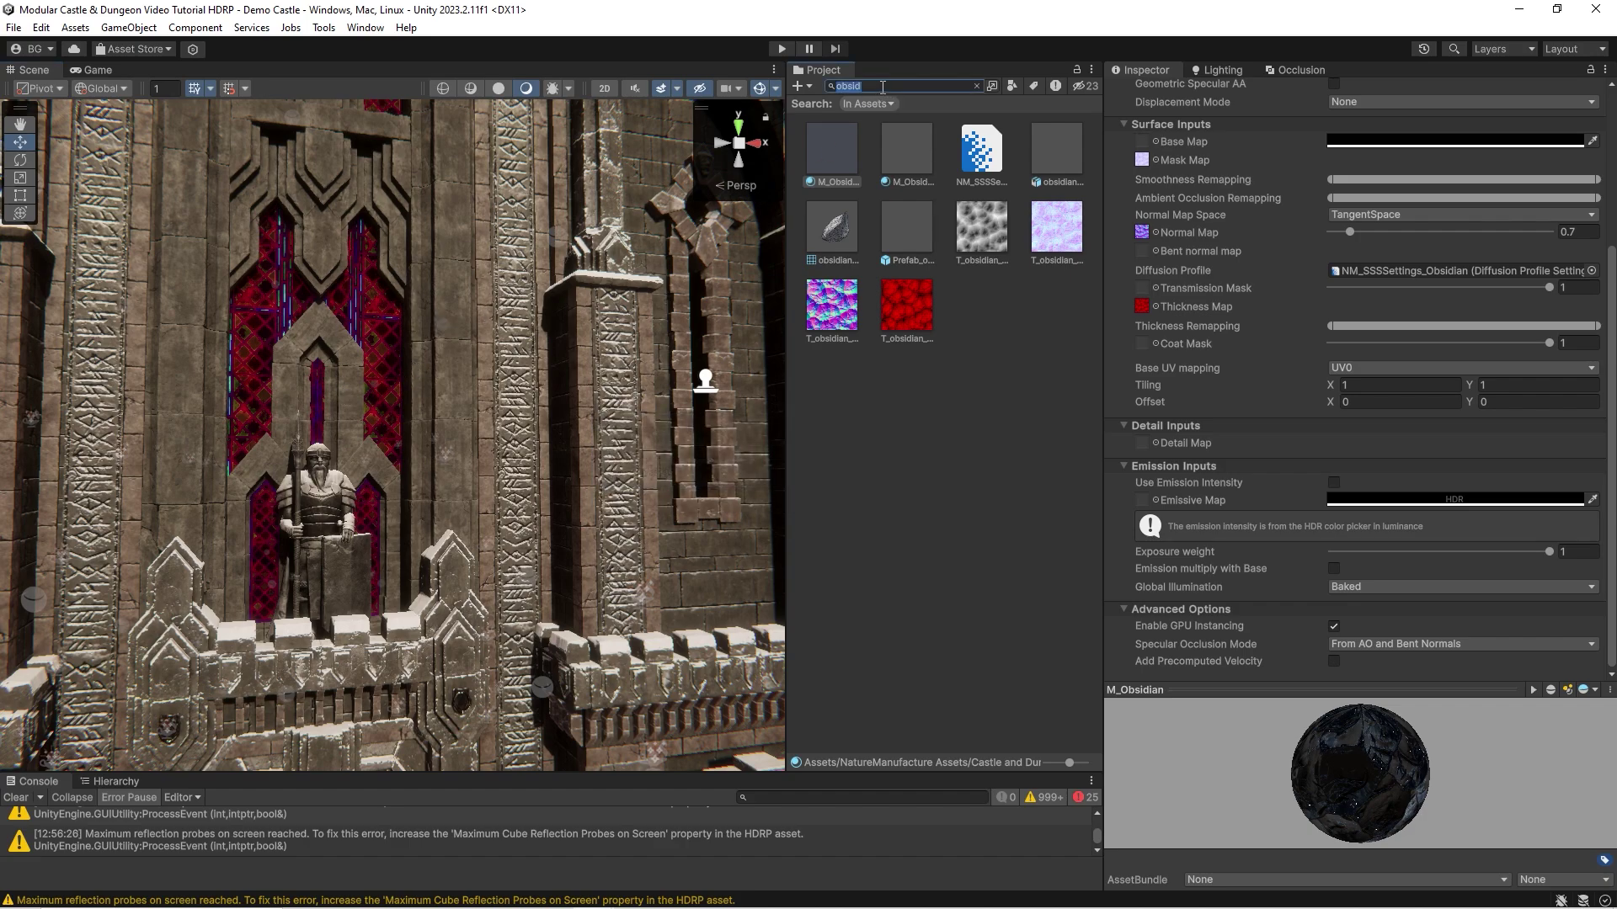
{"action": "key", "text": "BackSpace"}
{"action": "type", "text": "castle"}
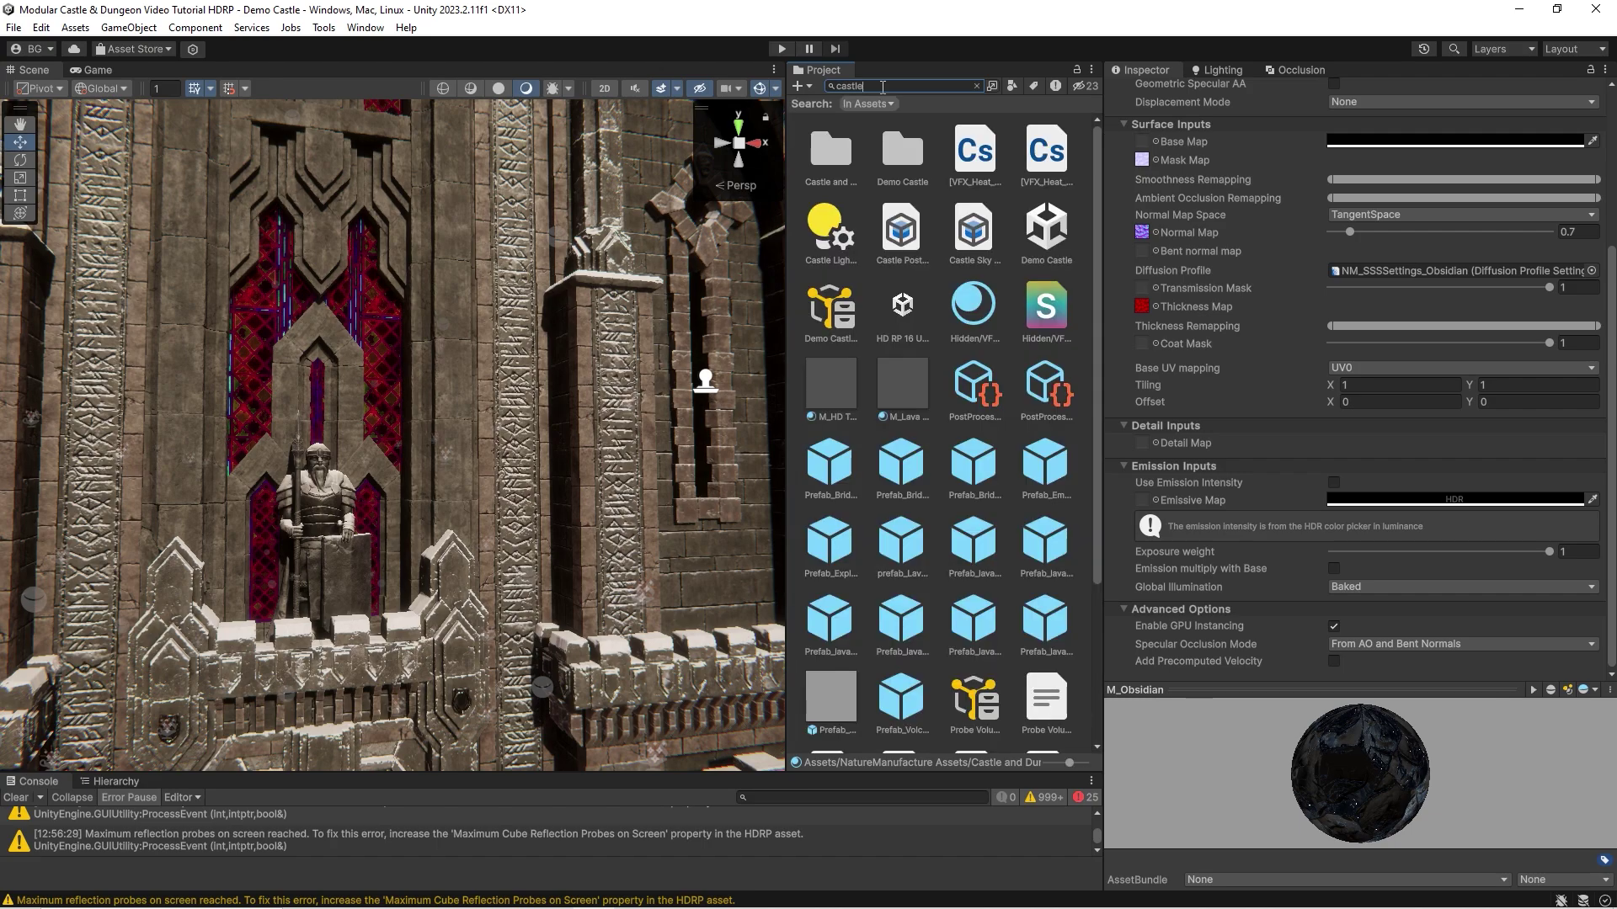
{"action": "scroll", "coordinate": [911, 328], "scroll_direction": "down", "scroll_amount": 5}
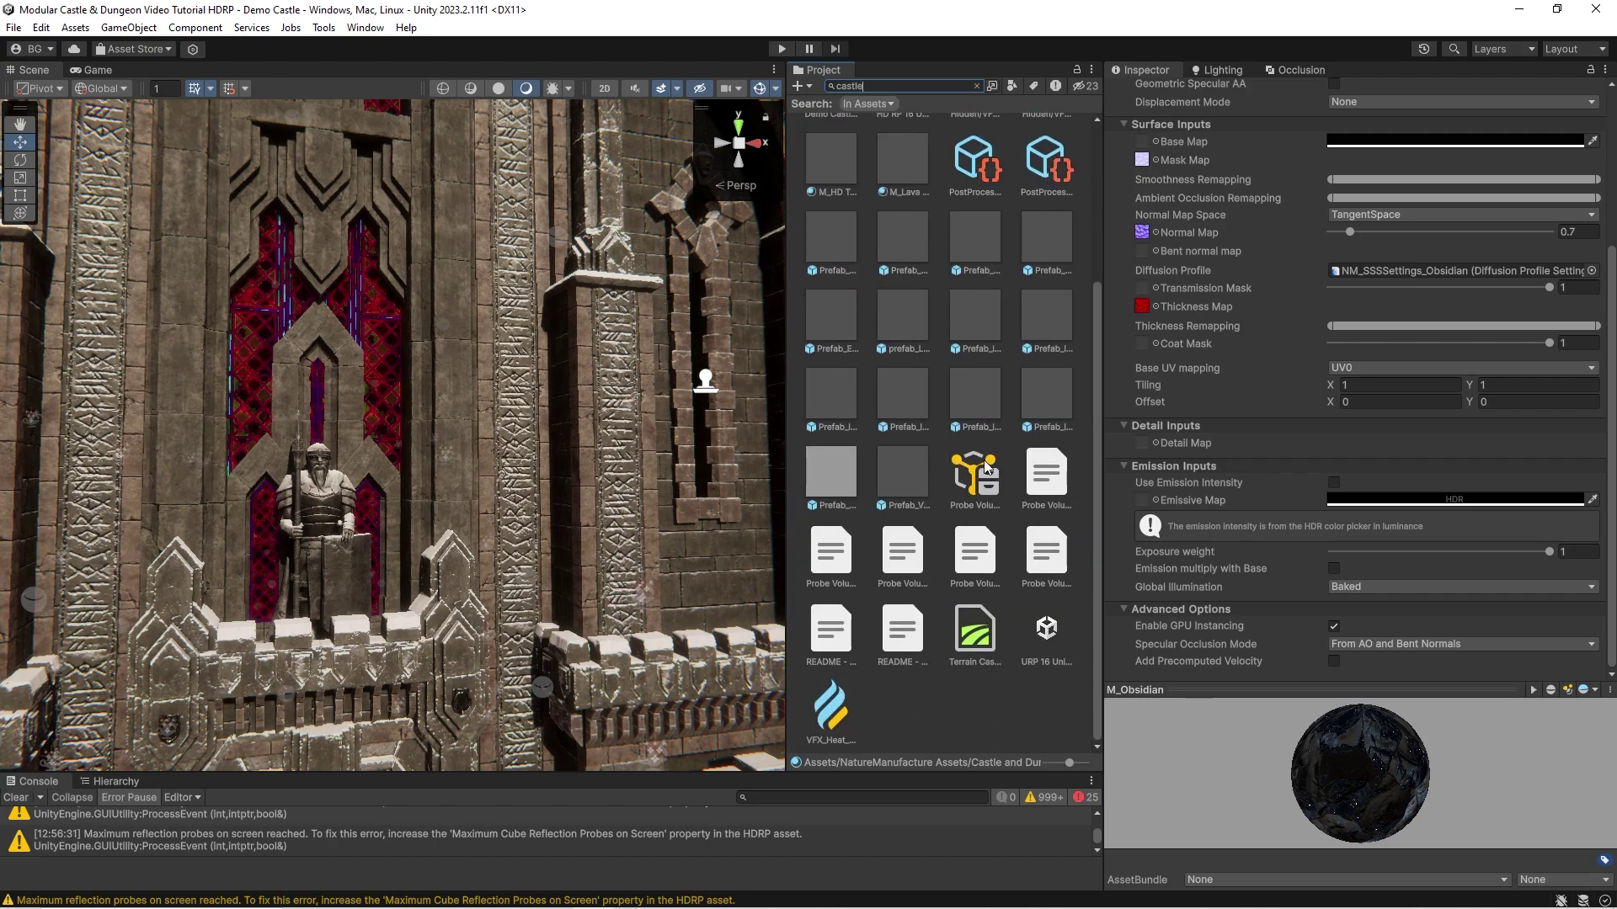
{"action": "scroll", "coordinate": [883, 185], "scroll_direction": "up", "scroll_amount": 5}
{"action": "left_click", "coordinate": [1058, 241]}
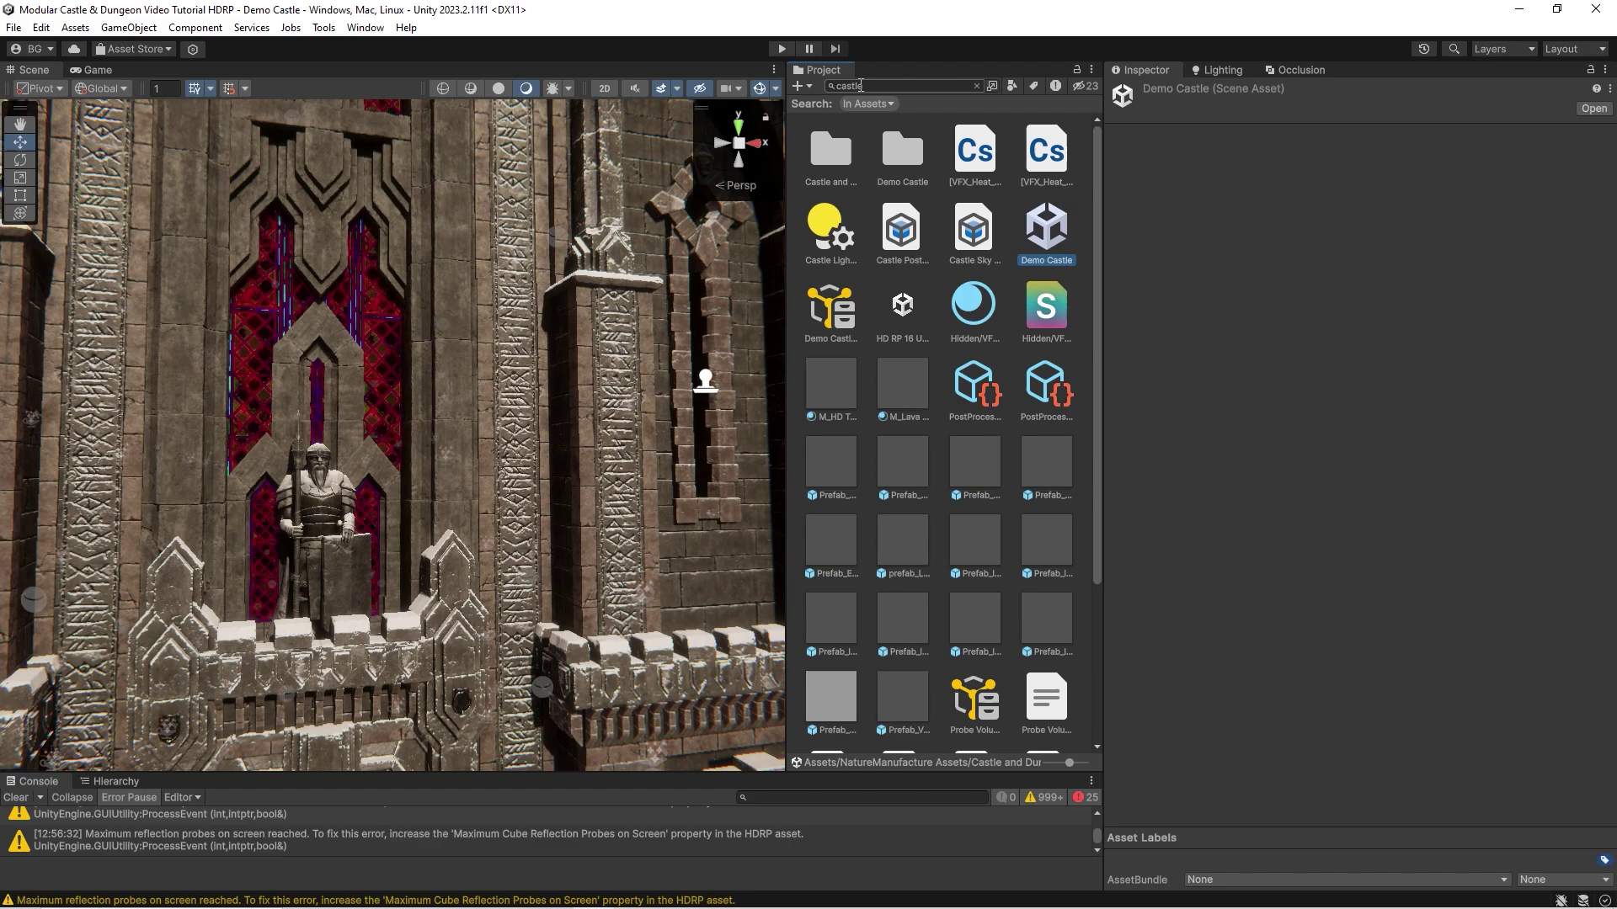
Step: Clear the project search and reopen the Demo Castle scene from the Scenes folder
{"action": "left_click", "coordinate": [871, 85]}
{"action": "key", "text": "BackSpace"}
{"action": "scroll", "coordinate": [866, 583], "scroll_direction": "down", "scroll_amount": 3}
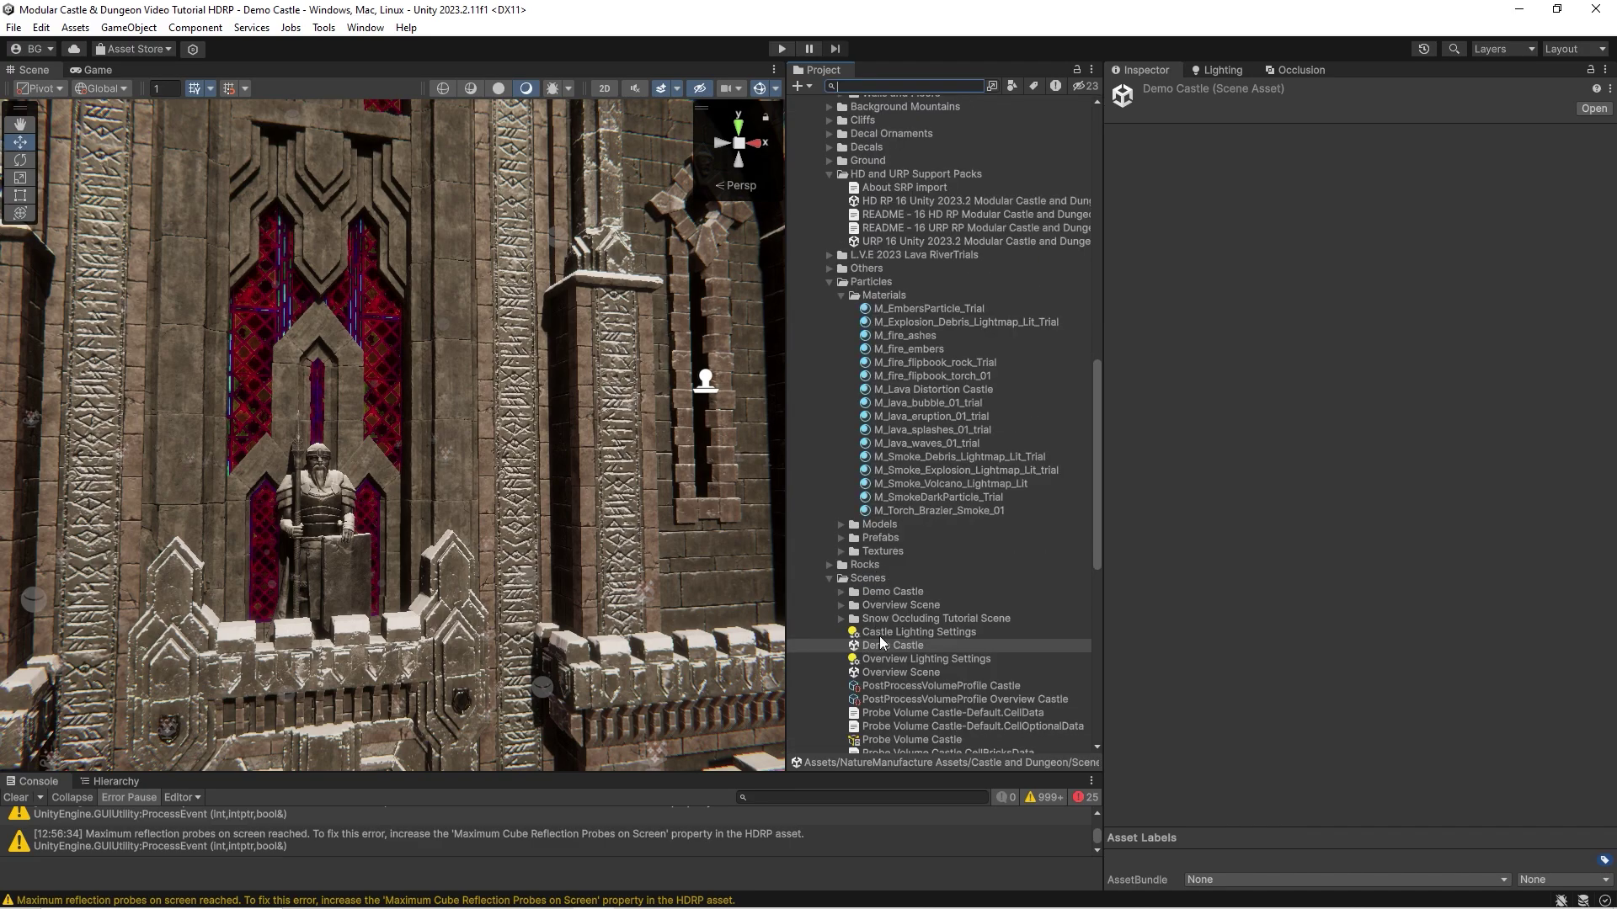
{"action": "left_click", "coordinate": [890, 646]}
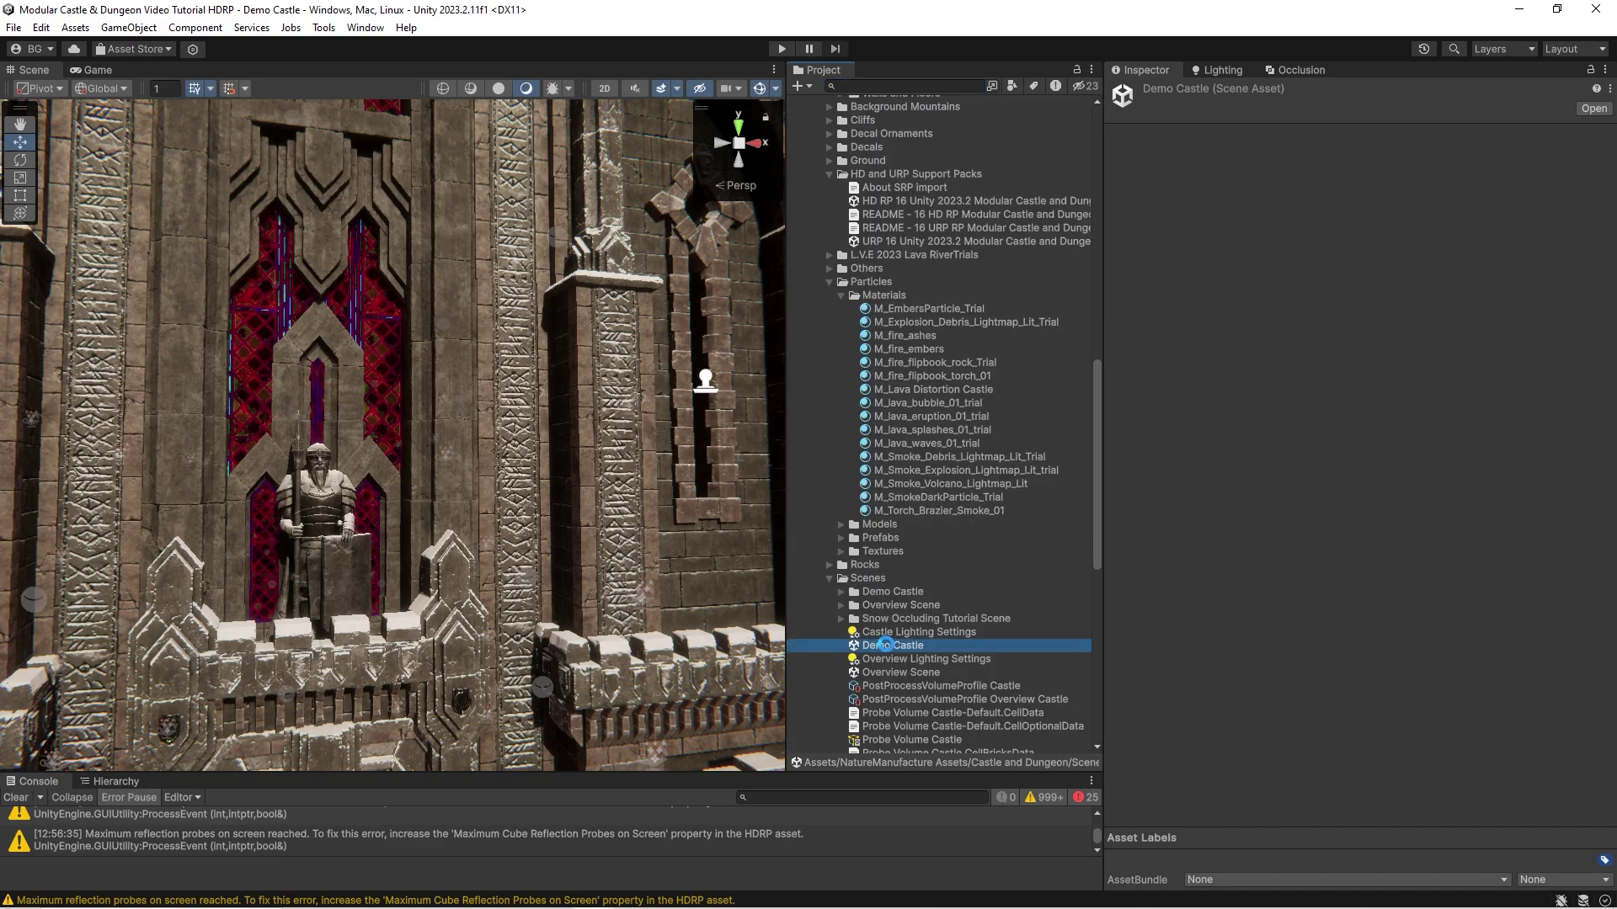
{"action": "key", "text": "Return"}
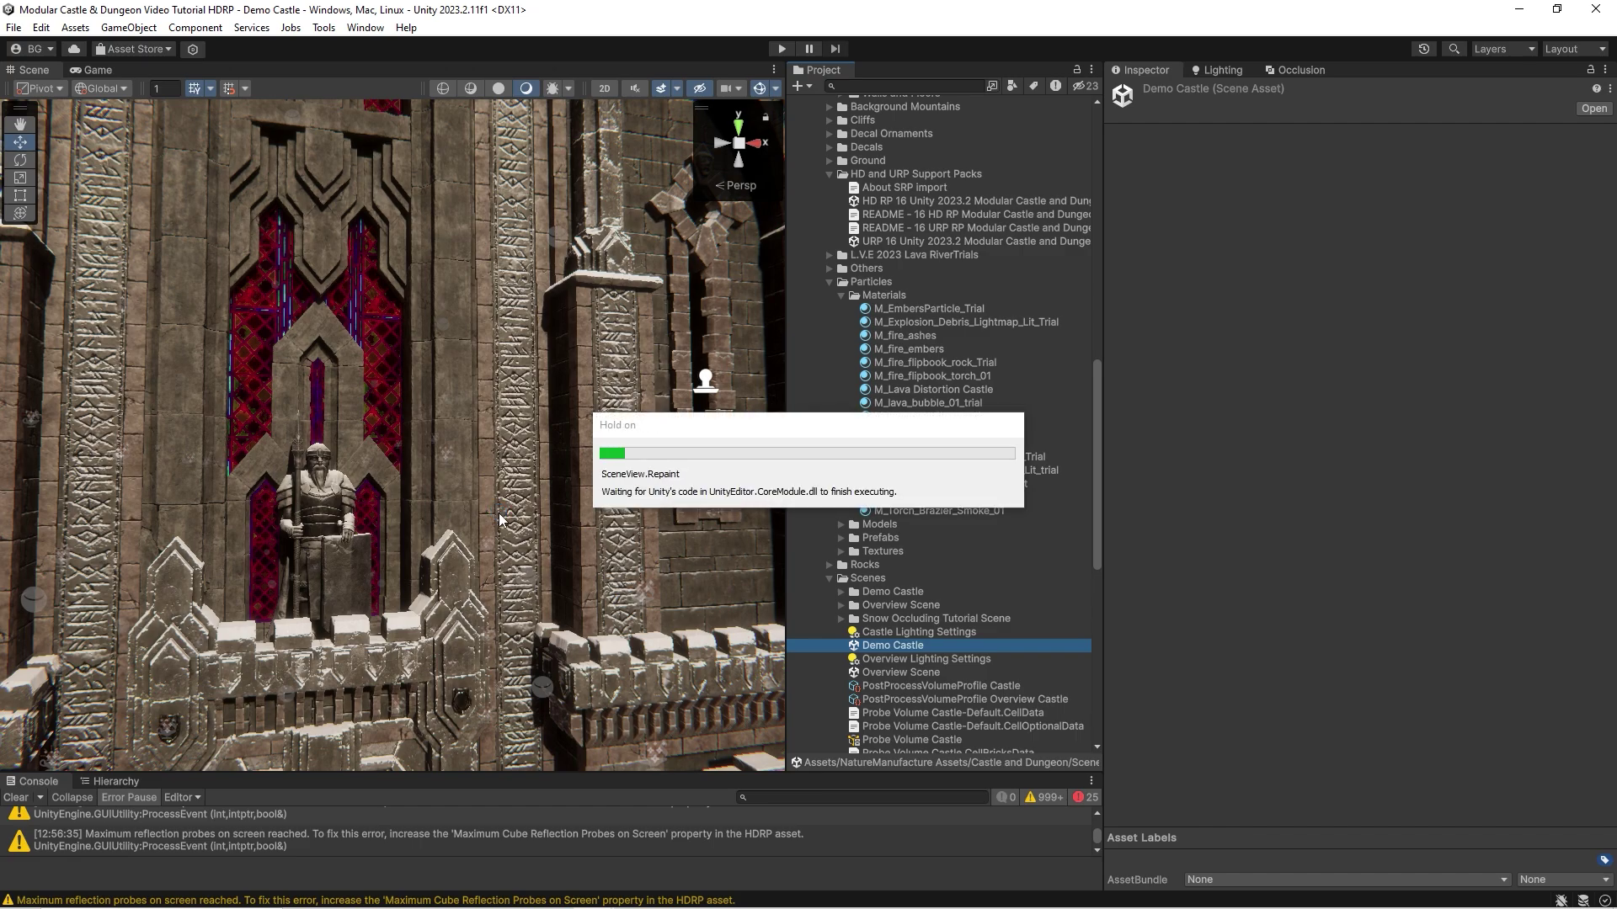
Step: Fly the scene camera to the lava river beside the castle and enlarge the Console to show more messages
{"action": "right_click_drag", "start_coordinate": [283, 435], "coordinate": [265, 429]}
{"action": "left_click_drag", "start_coordinate": [265, 430], "coordinate": [618, 533], "text": "alt"}
{"action": "key", "text": "w"}
{"action": "right_click_drag", "start_coordinate": [619, 533], "coordinate": [483, 796]}
{"action": "left_click_drag", "start_coordinate": [483, 773], "coordinate": [484, 545]}
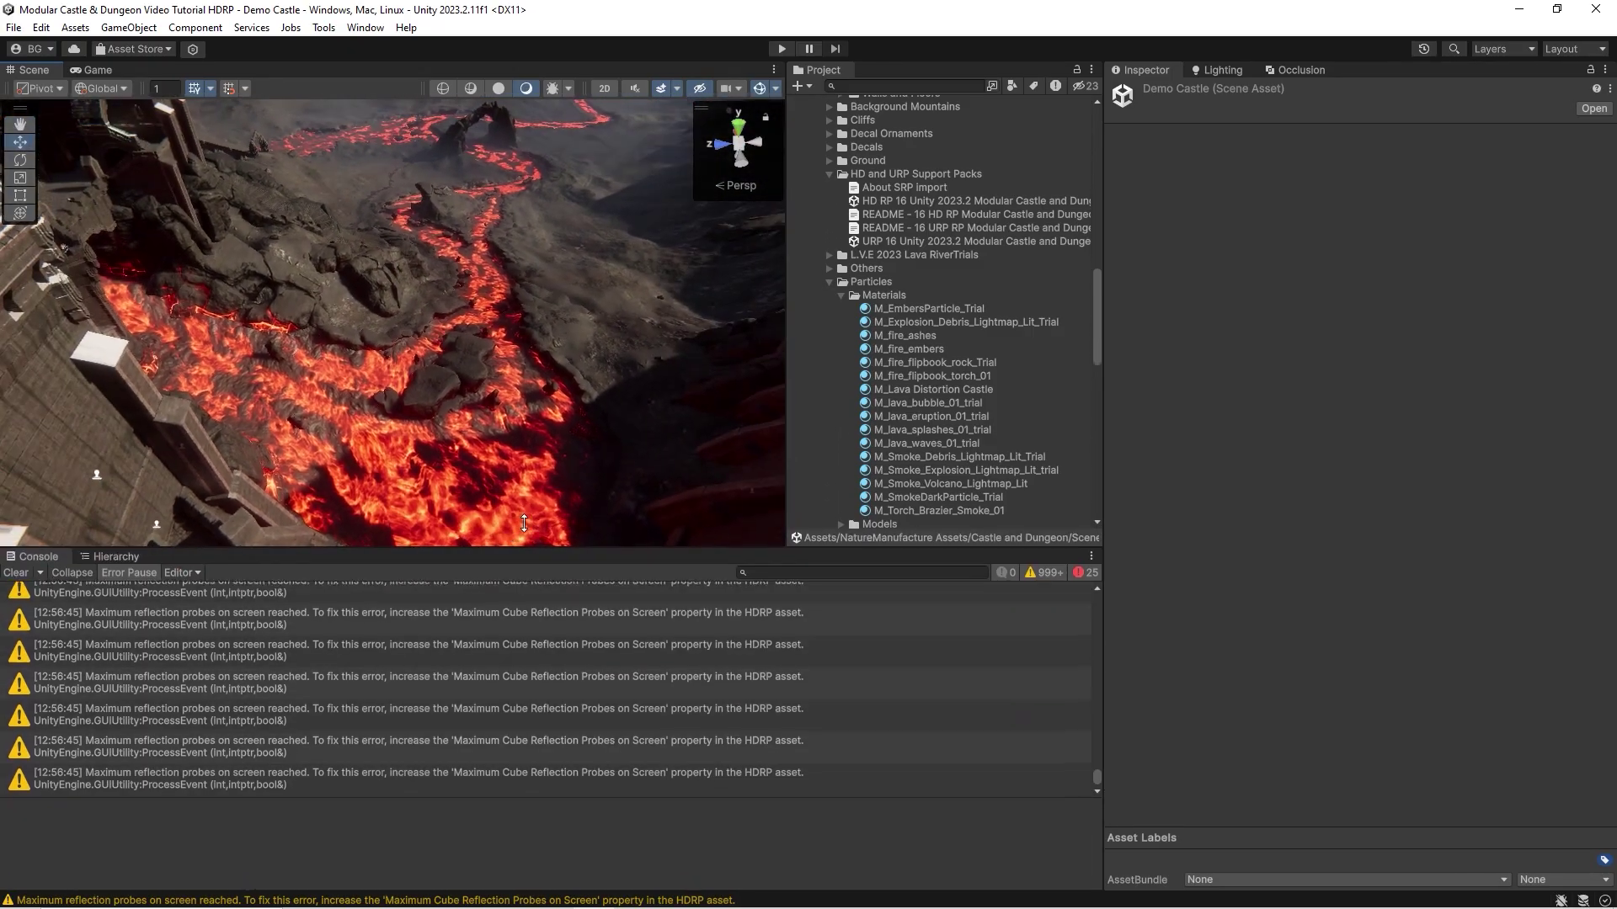
Step: Fly the scene camera from the lava river to the castle bridge and its tower against the snowy mountains
{"action": "right_click_drag", "start_coordinate": [471, 425], "coordinate": [500, 298]}
{"action": "key", "text": "w"}
{"action": "left_click_drag", "start_coordinate": [500, 298], "coordinate": [273, 289], "text": "alt"}
{"action": "right_click_drag", "start_coordinate": [273, 290], "coordinate": [172, 292]}
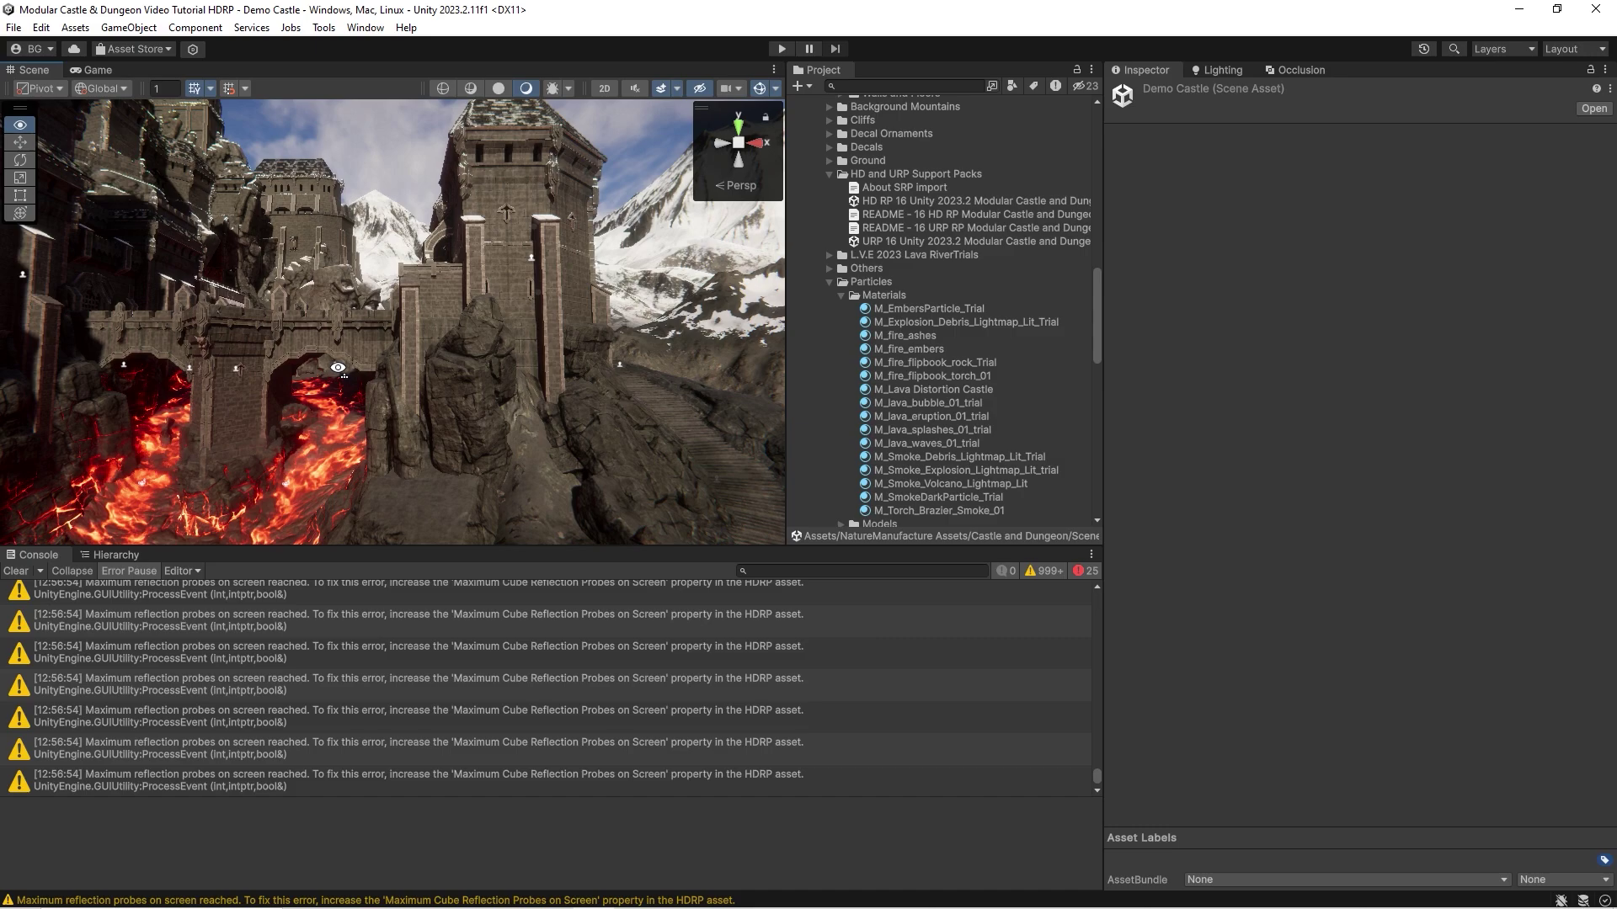
{"action": "left_click_drag", "start_coordinate": [522, 487], "coordinate": [462, 379], "text": "alt"}
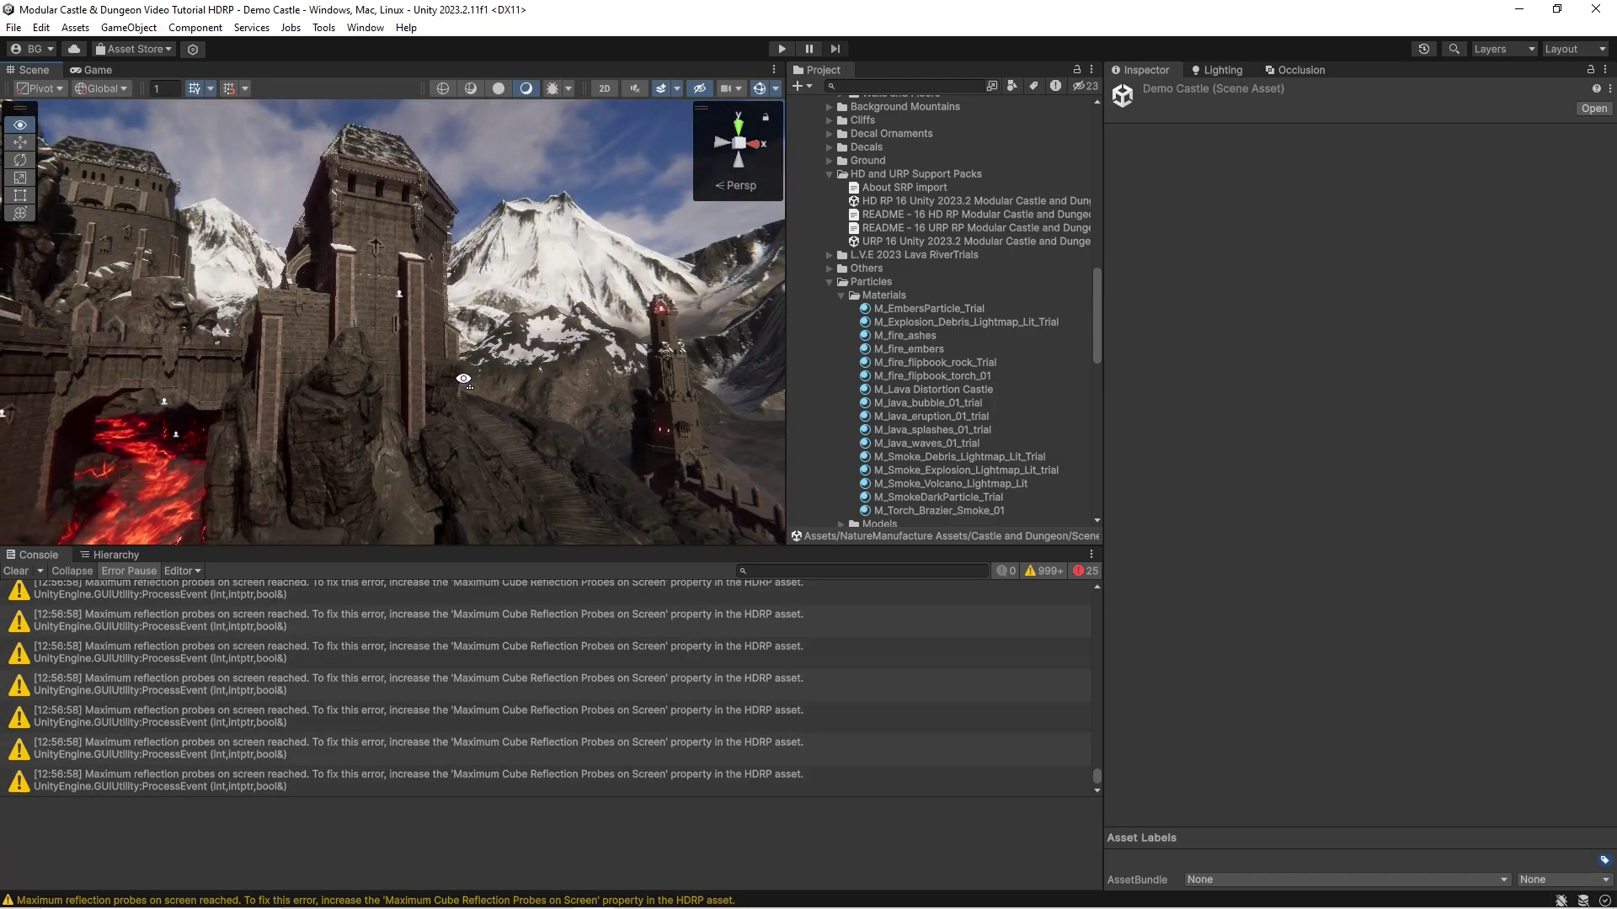
Step: Open the project's HDRP quality settings and go to their Lighting section
{"action": "left_click", "coordinate": [42, 28]}
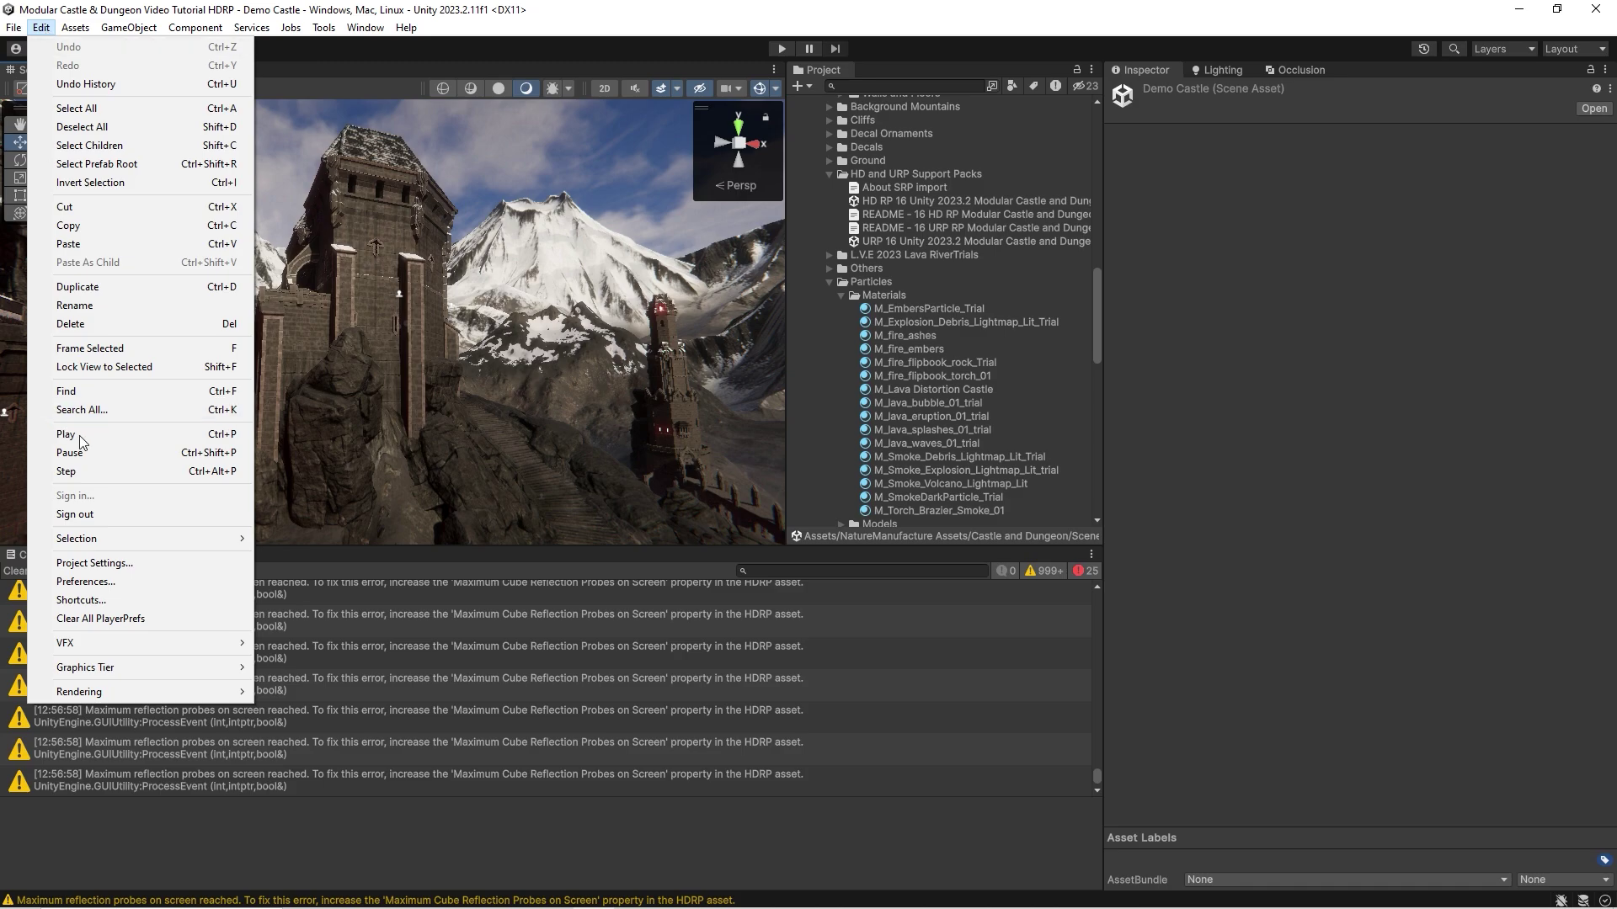
{"action": "left_click", "coordinate": [94, 563]}
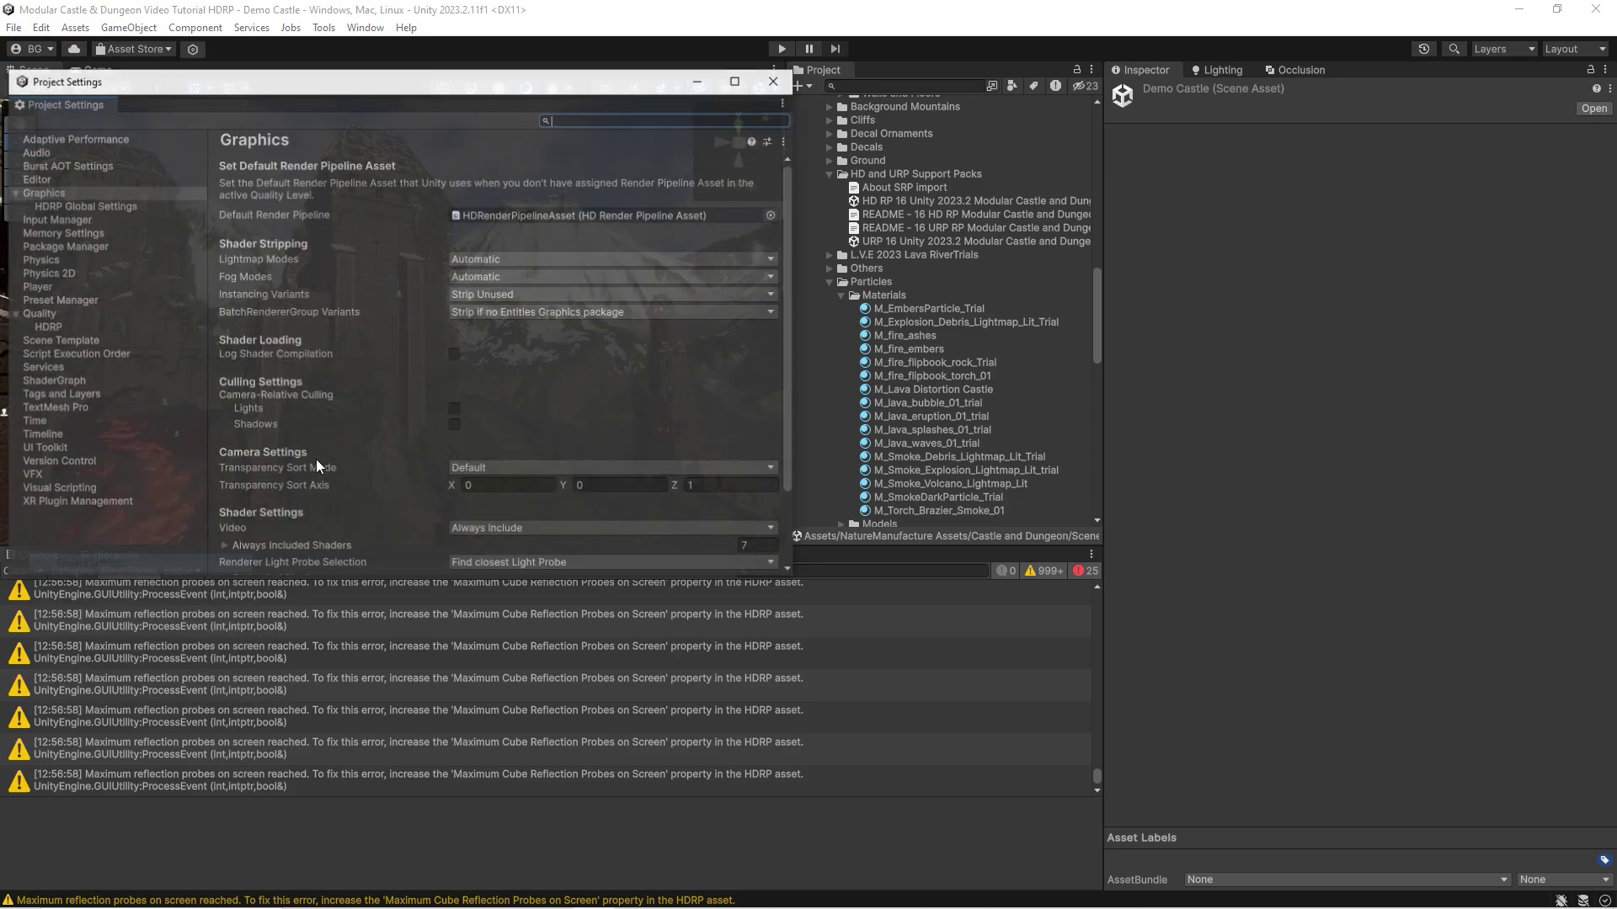
{"action": "left_click", "coordinate": [38, 315]}
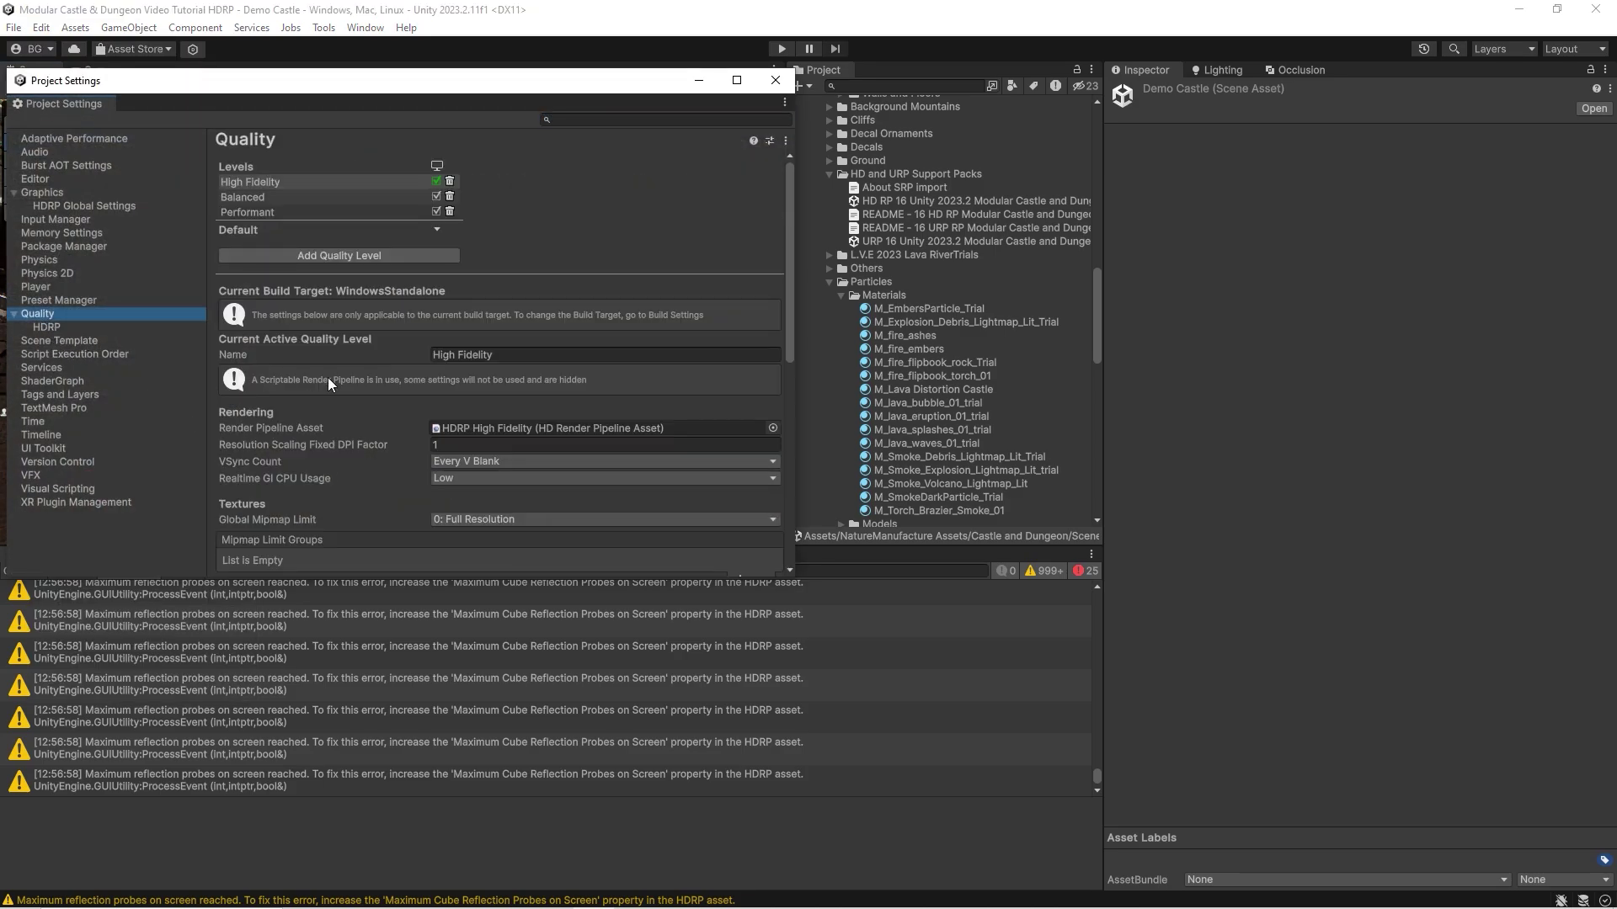
{"action": "scroll", "coordinate": [330, 384], "scroll_direction": "down", "scroll_amount": 5}
{"action": "scroll", "coordinate": [258, 368], "scroll_direction": "down", "scroll_amount": 5}
{"action": "left_click", "coordinate": [60, 330]}
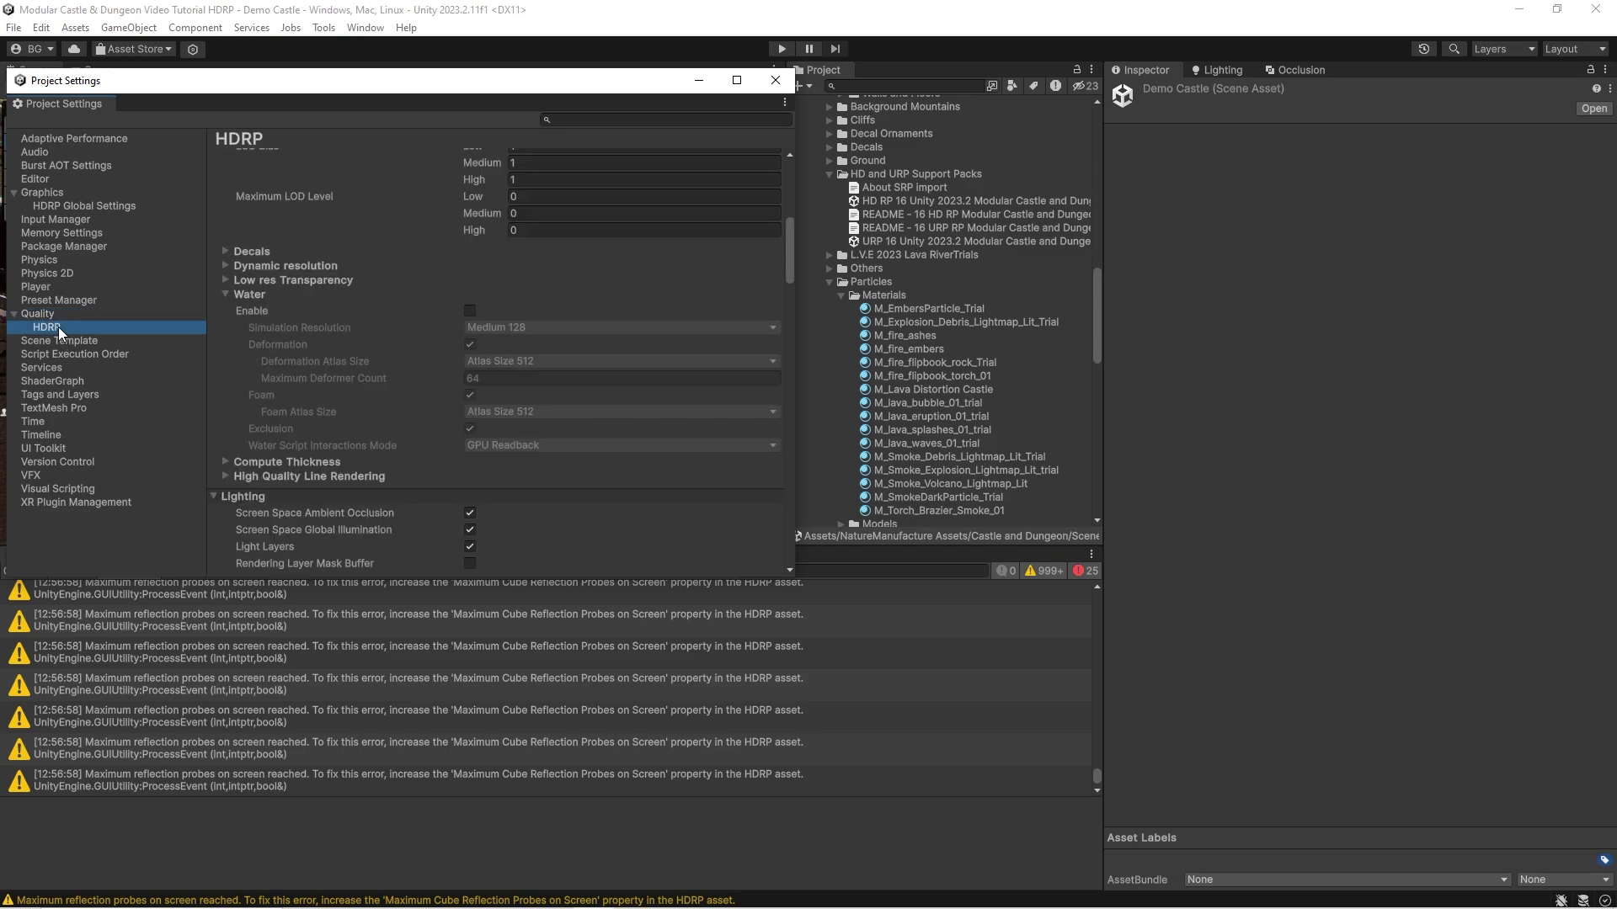
{"action": "scroll", "coordinate": [432, 439], "scroll_direction": "down", "scroll_amount": 5}
Step: Search the project settings for "reflection probe" and set Maximum Cube Reflection Probes on Screen to 64
{"action": "left_click", "coordinate": [584, 122]}
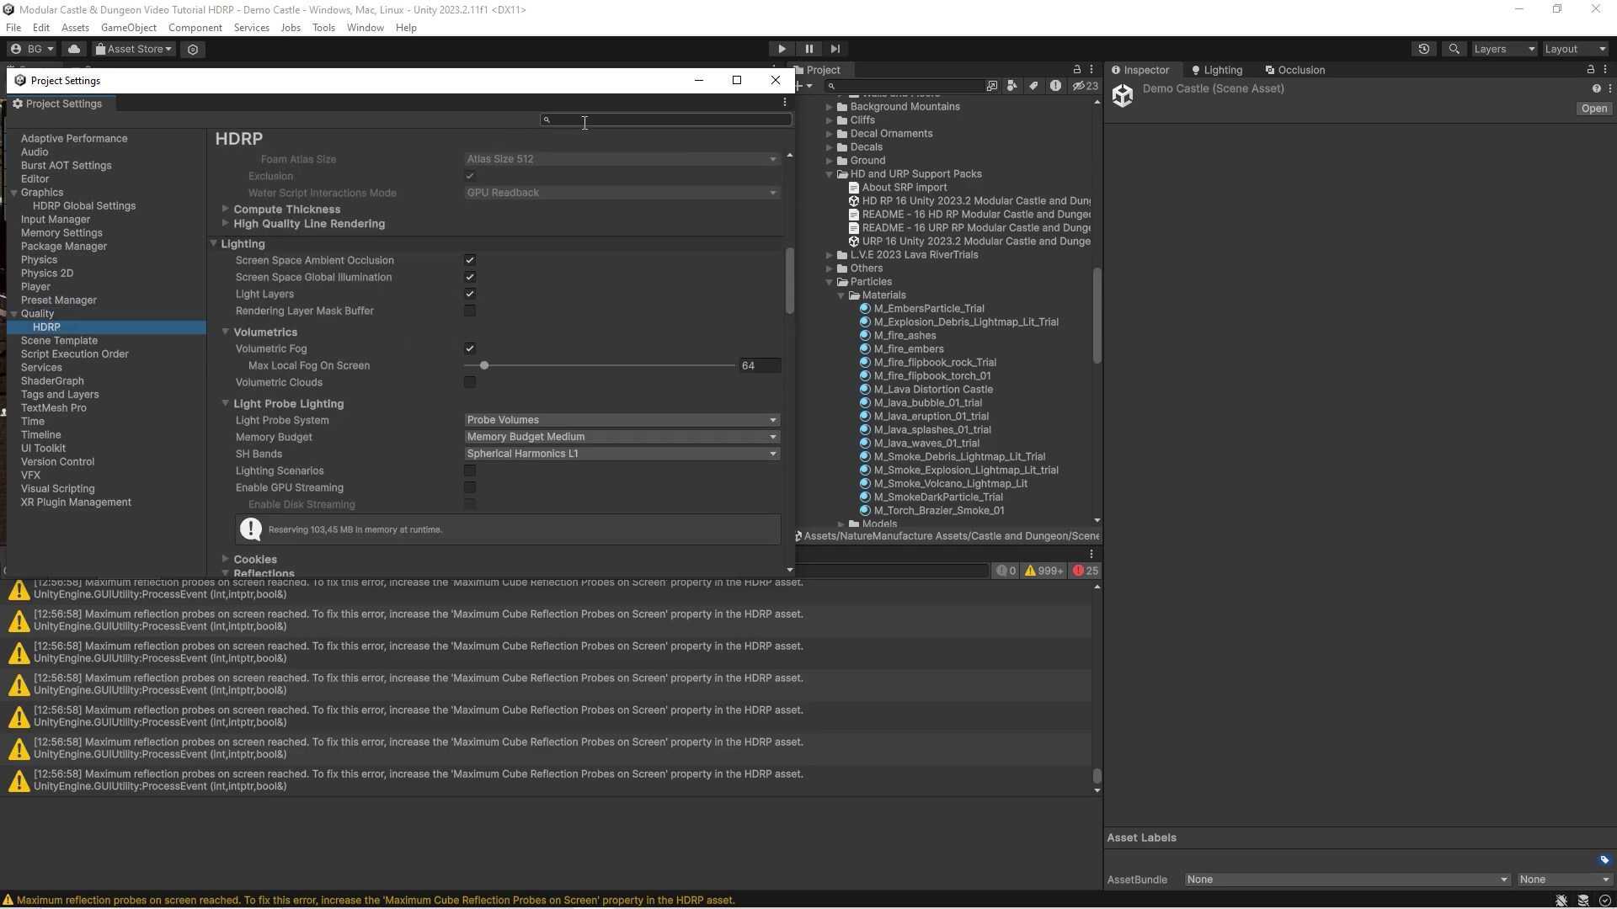
{"action": "type", "text": "reflection probe"}
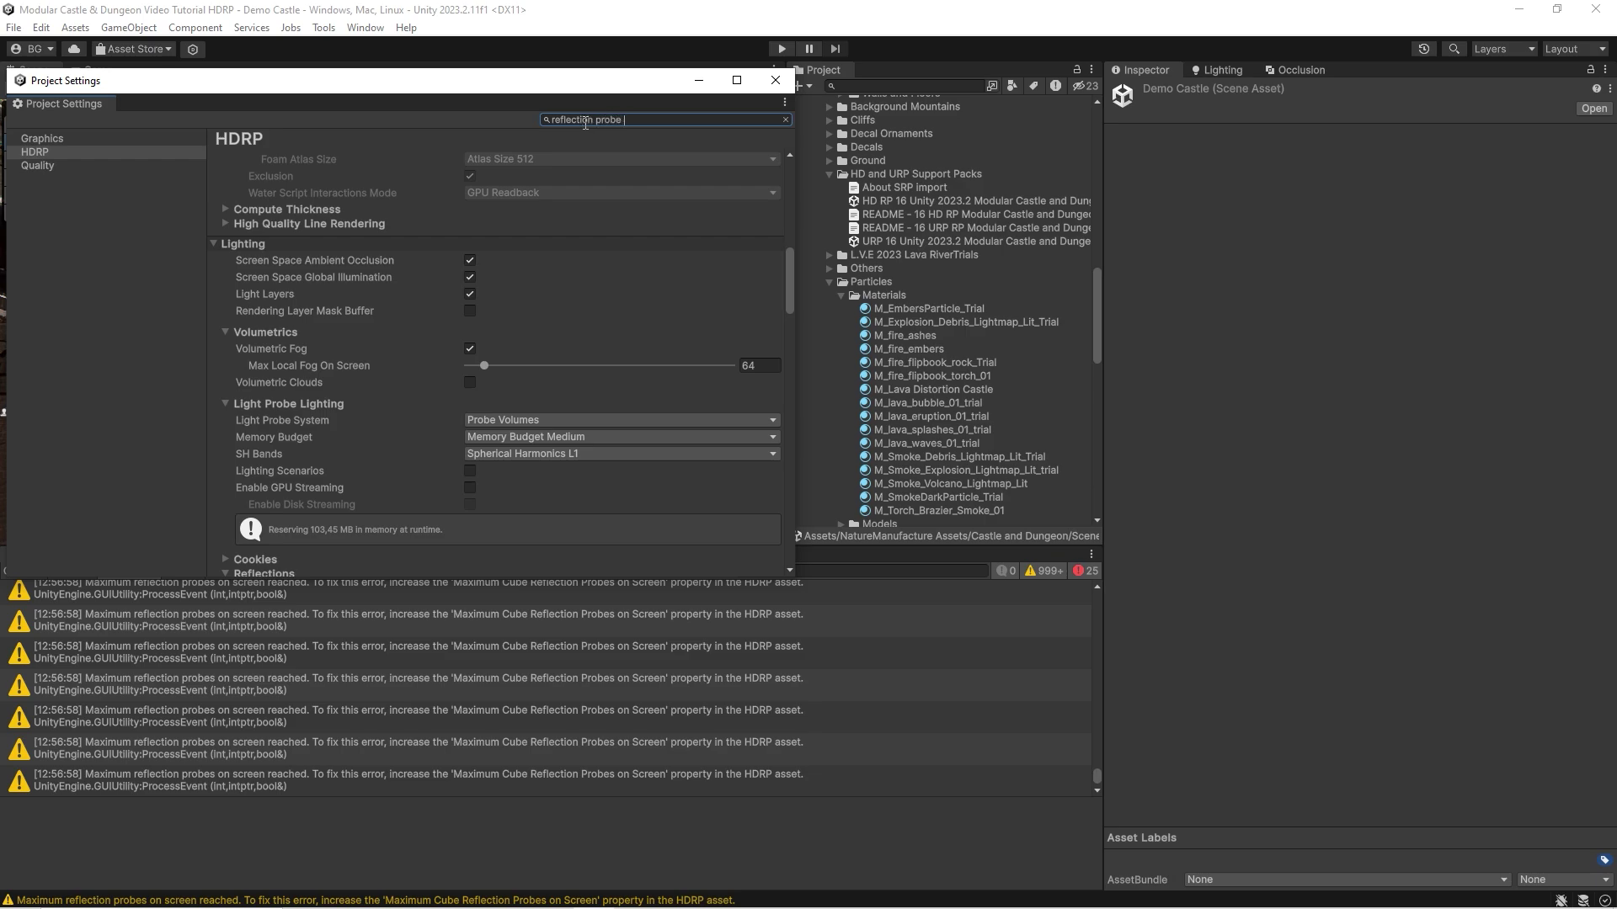
{"action": "left_click_drag", "start_coordinate": [498, 91], "coordinate": [1160, 90]}
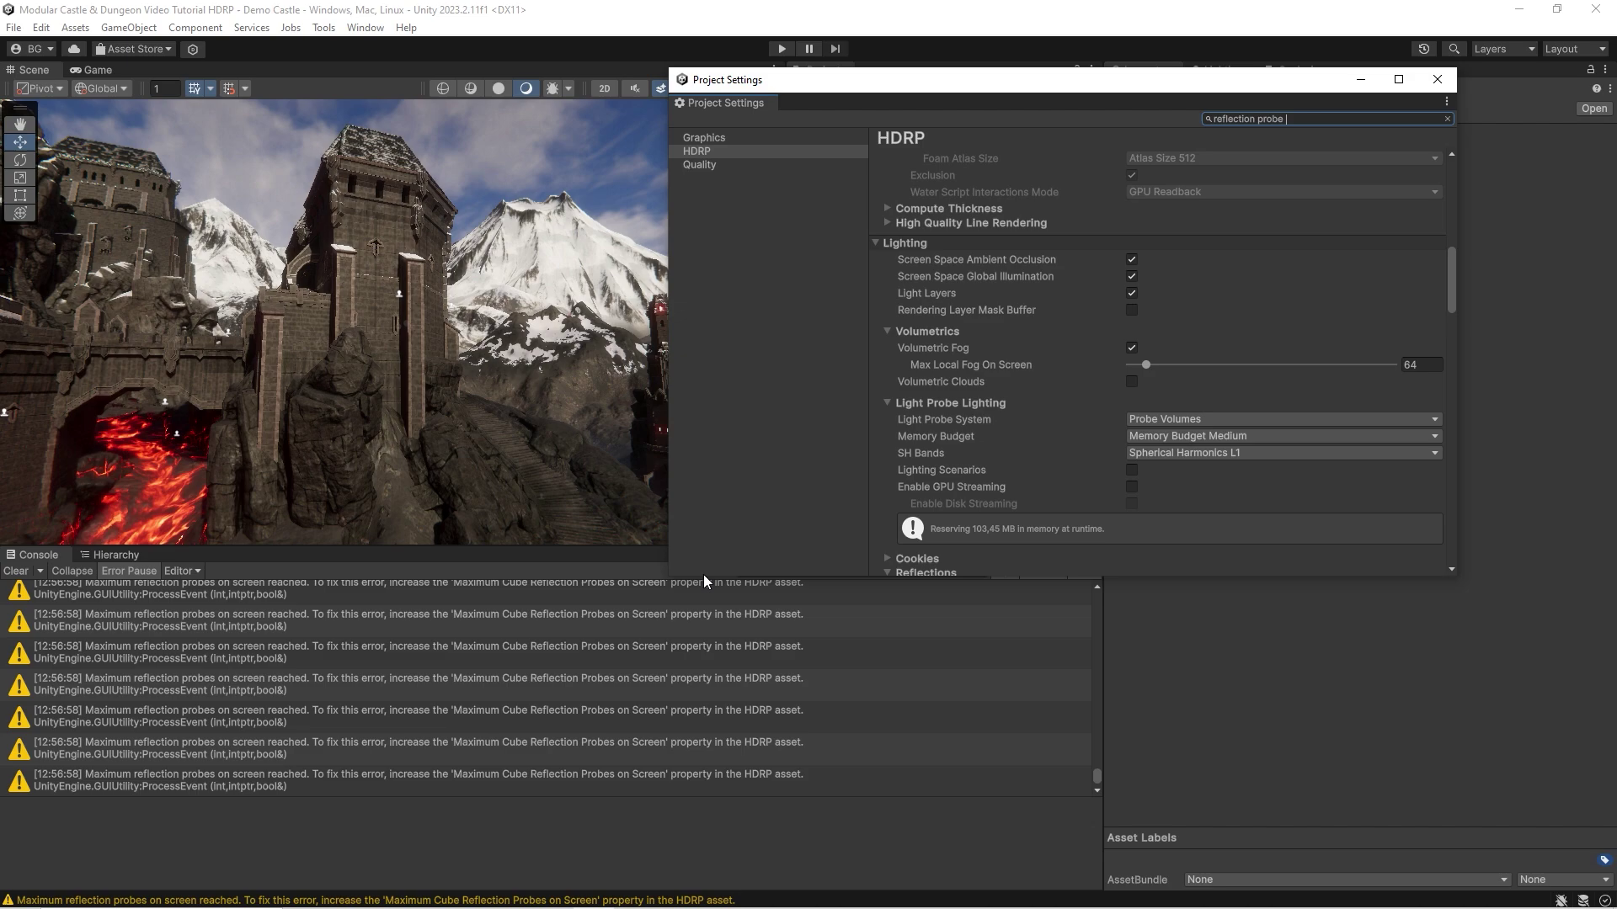
{"action": "left_click_drag", "start_coordinate": [706, 582], "coordinate": [714, 758]}
{"action": "scroll", "coordinate": [1057, 524], "scroll_direction": "down", "scroll_amount": 5}
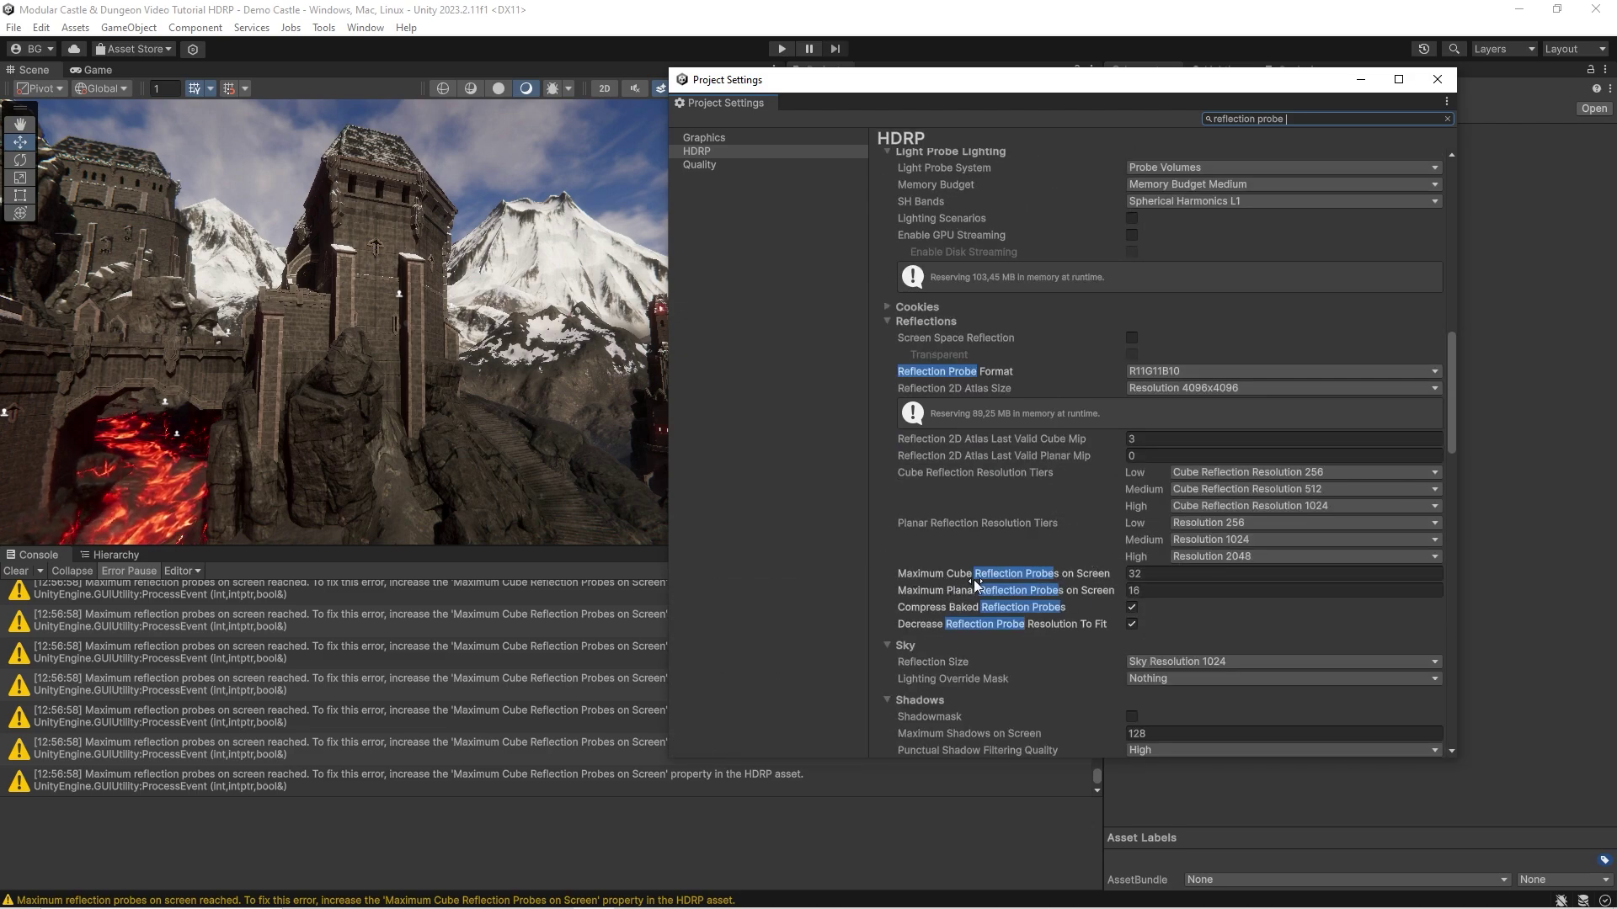
{"action": "left_click", "coordinate": [1149, 573]}
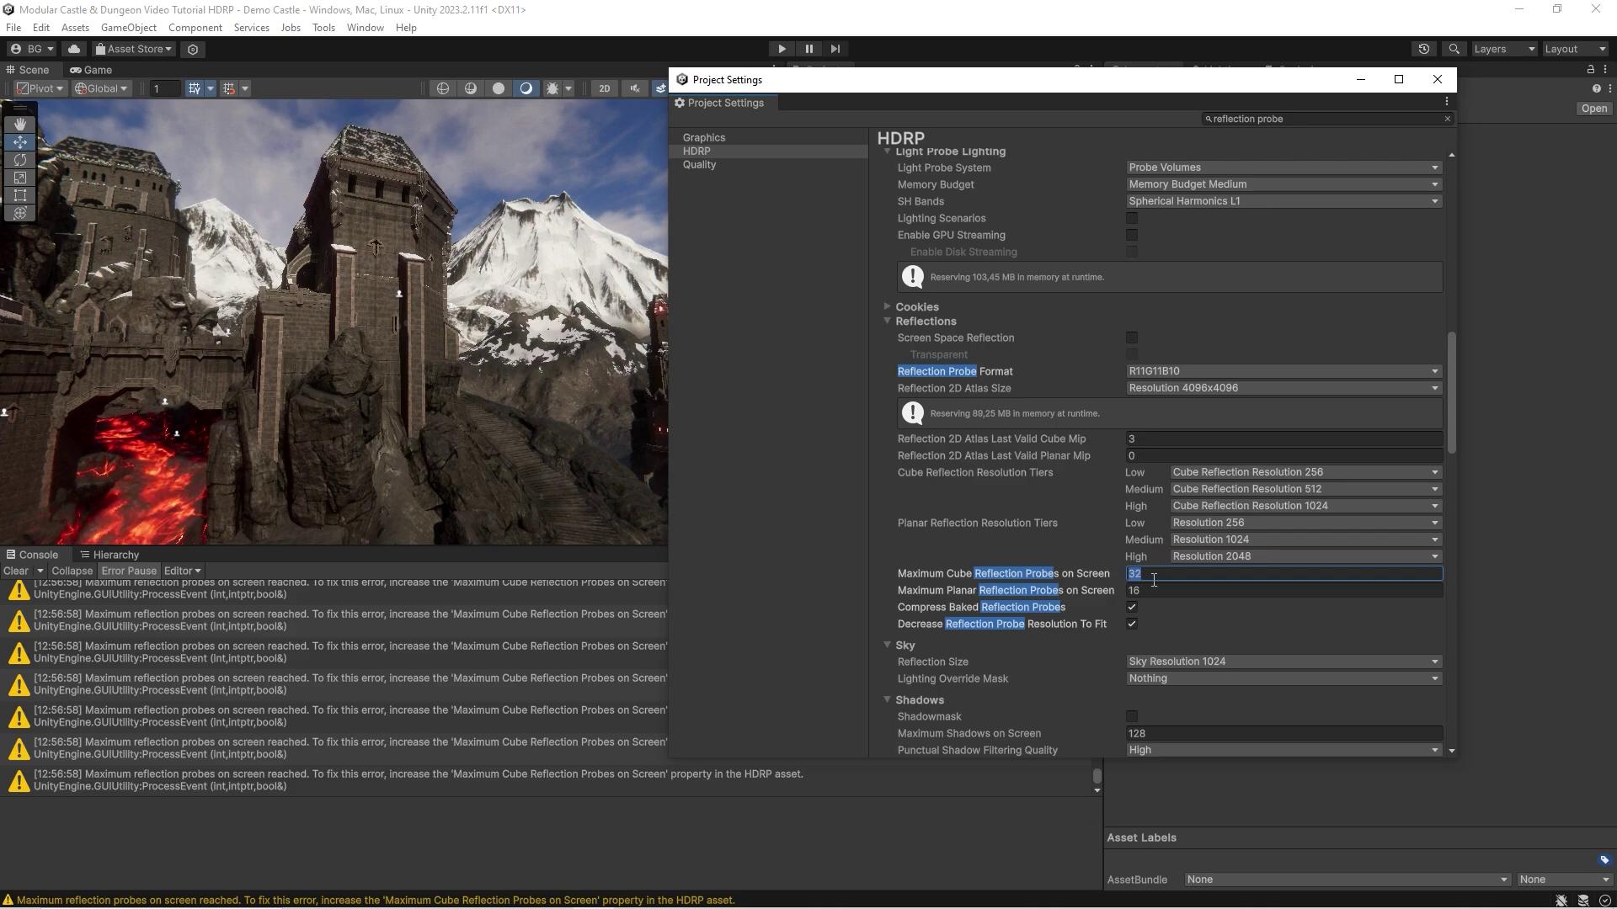
{"action": "type", "text": "64"}
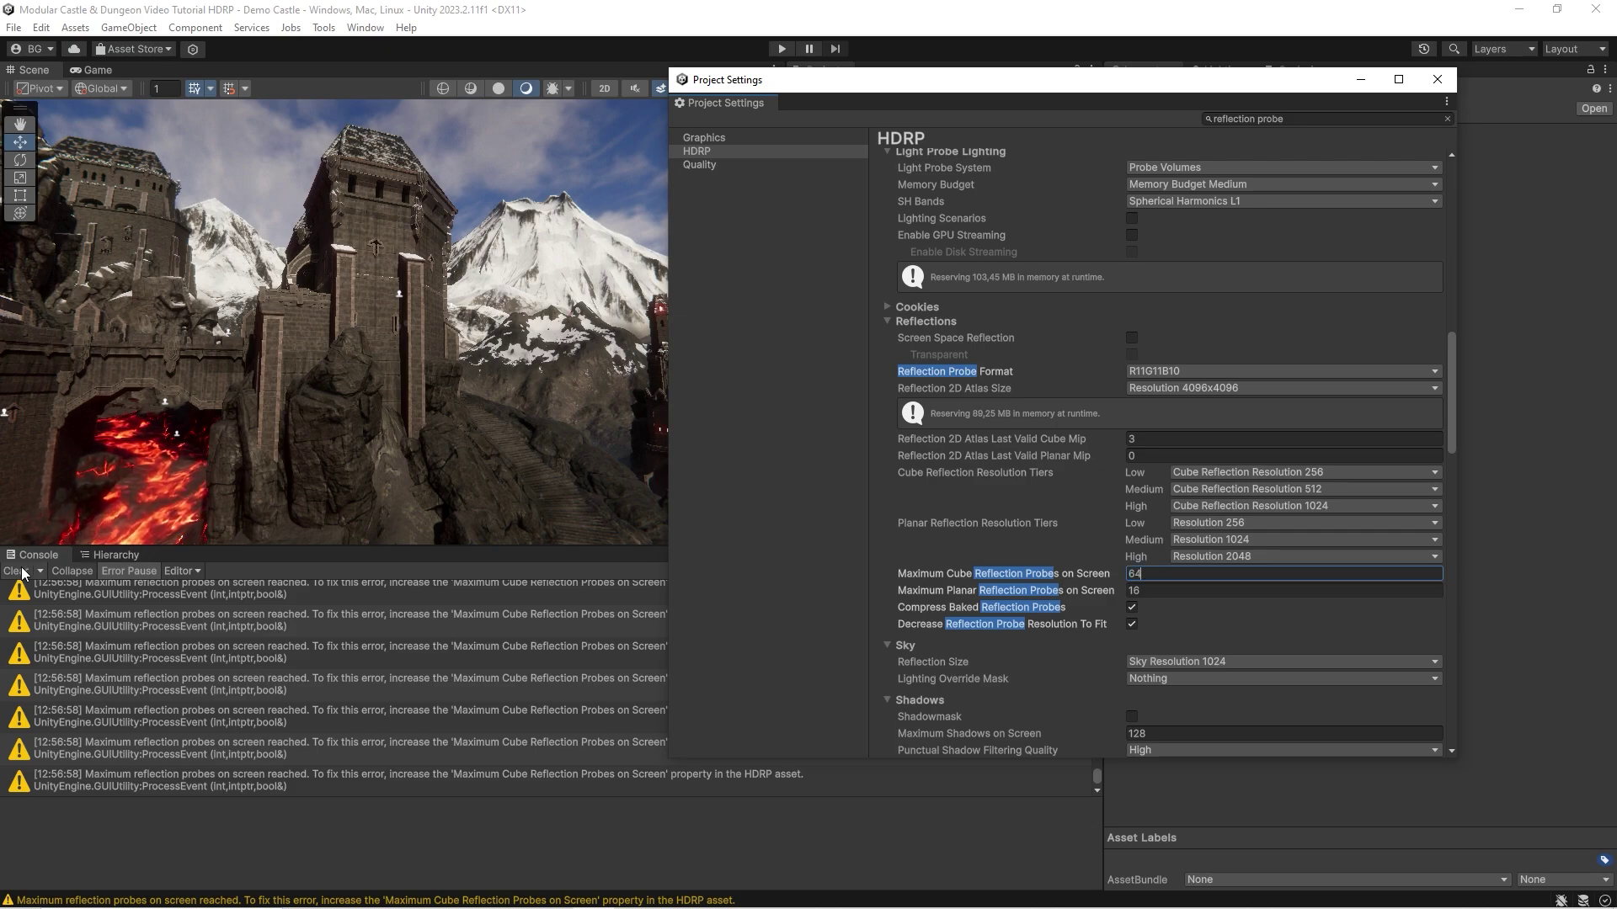
Step: Set the Reflection 2D Atlas Size to Resolution 8192x8192 and clear the Console messages
{"action": "left_click_drag", "start_coordinate": [907, 80], "coordinate": [1035, 80]}
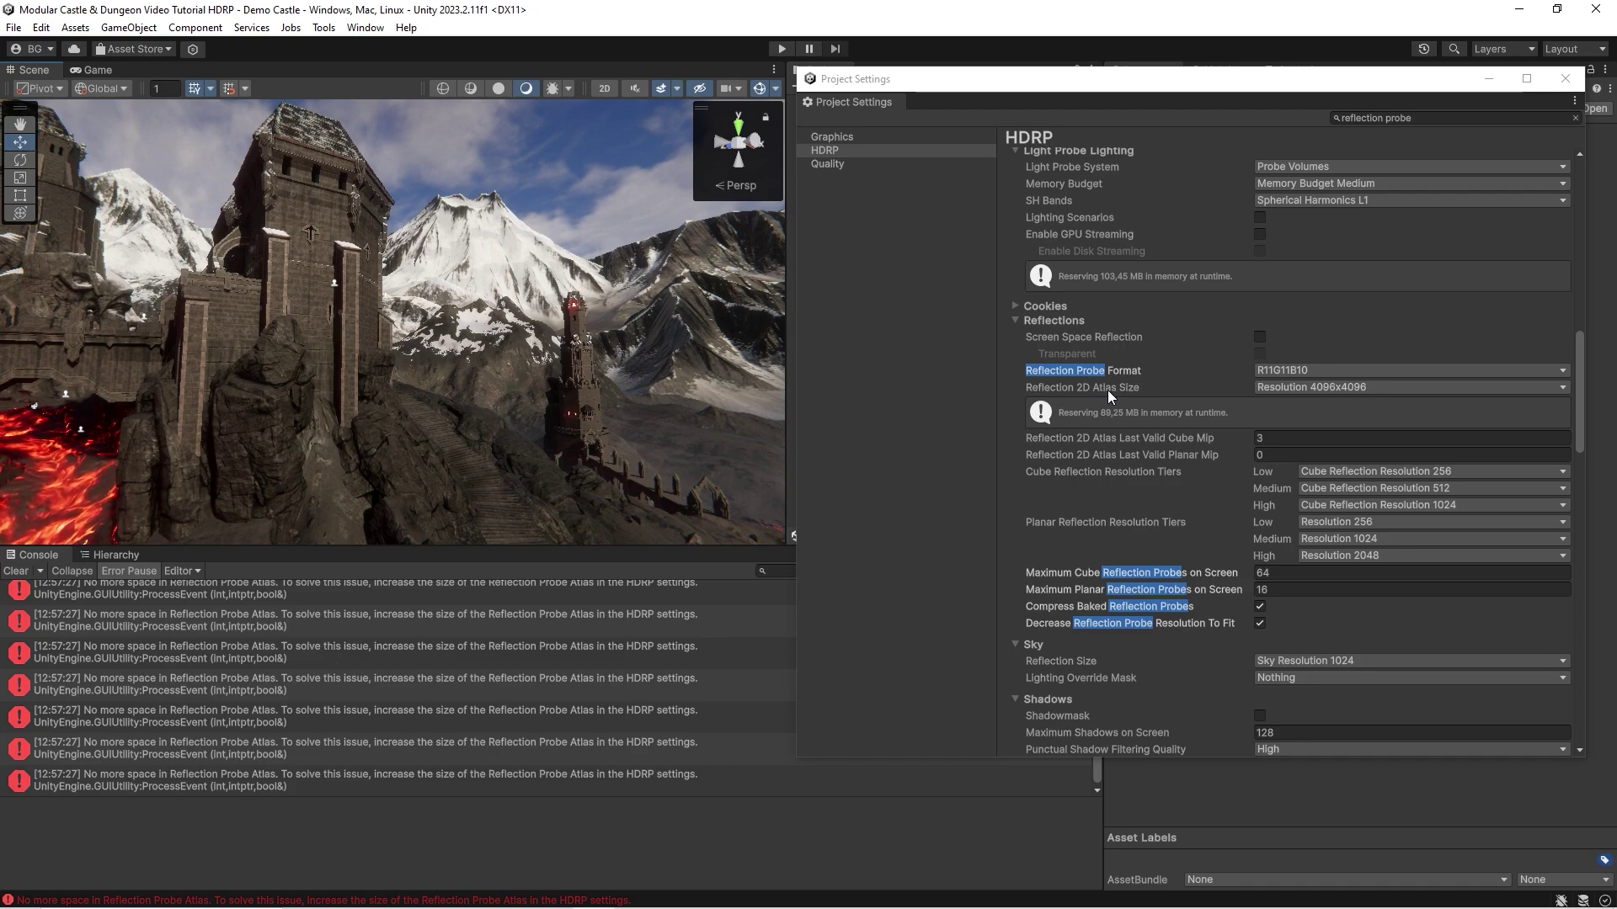
{"action": "left_click", "coordinate": [1322, 389]}
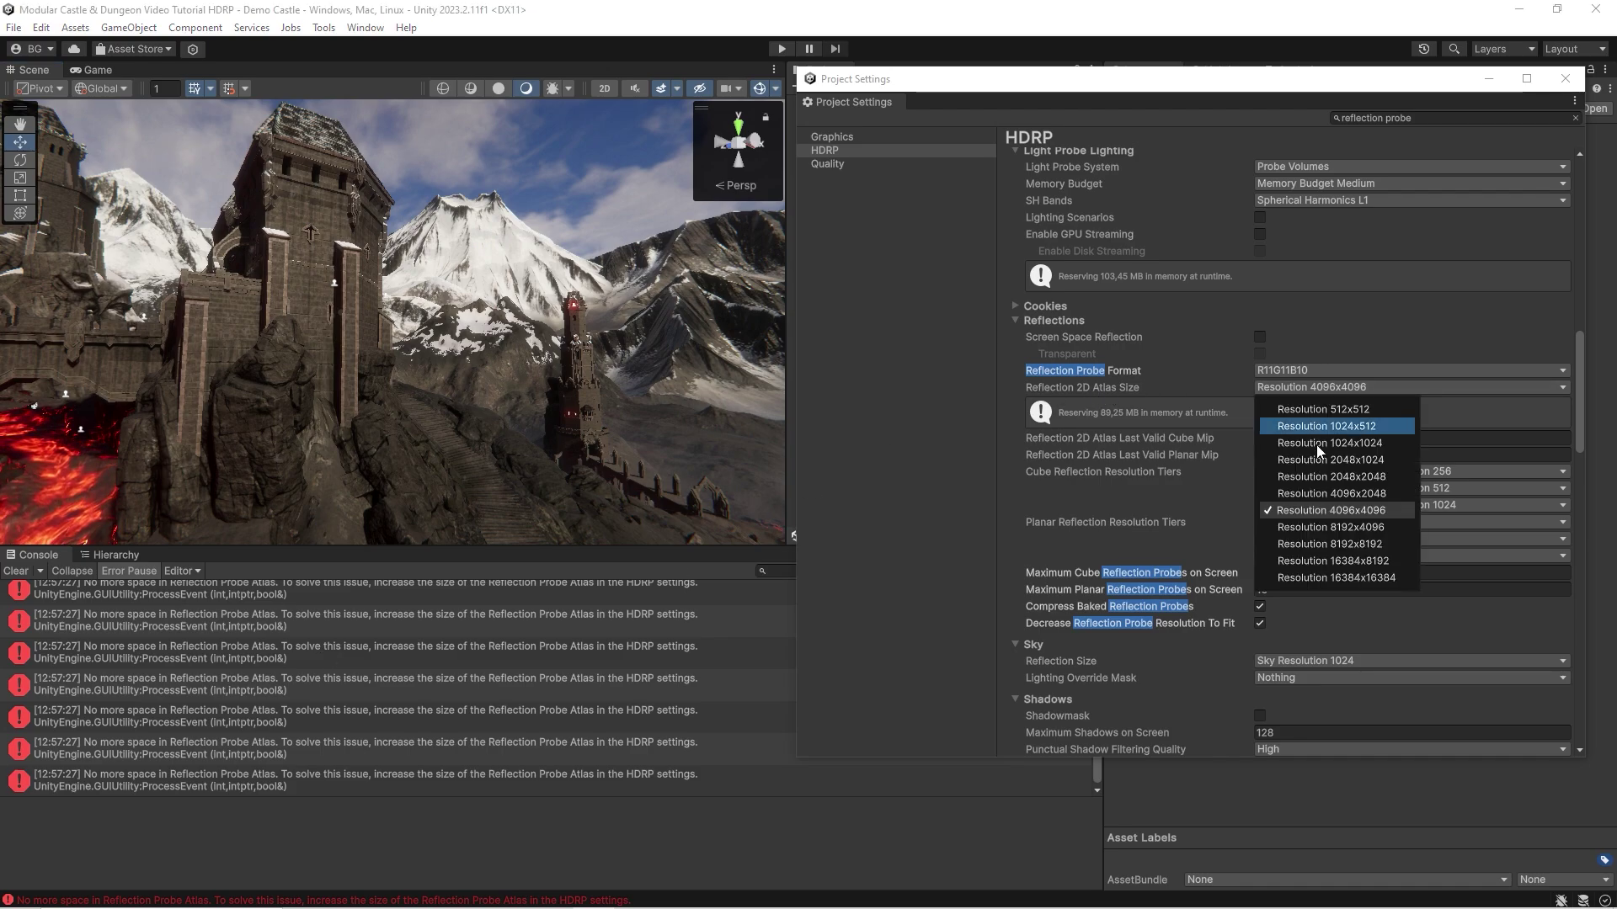
{"action": "left_click", "coordinate": [1322, 542]}
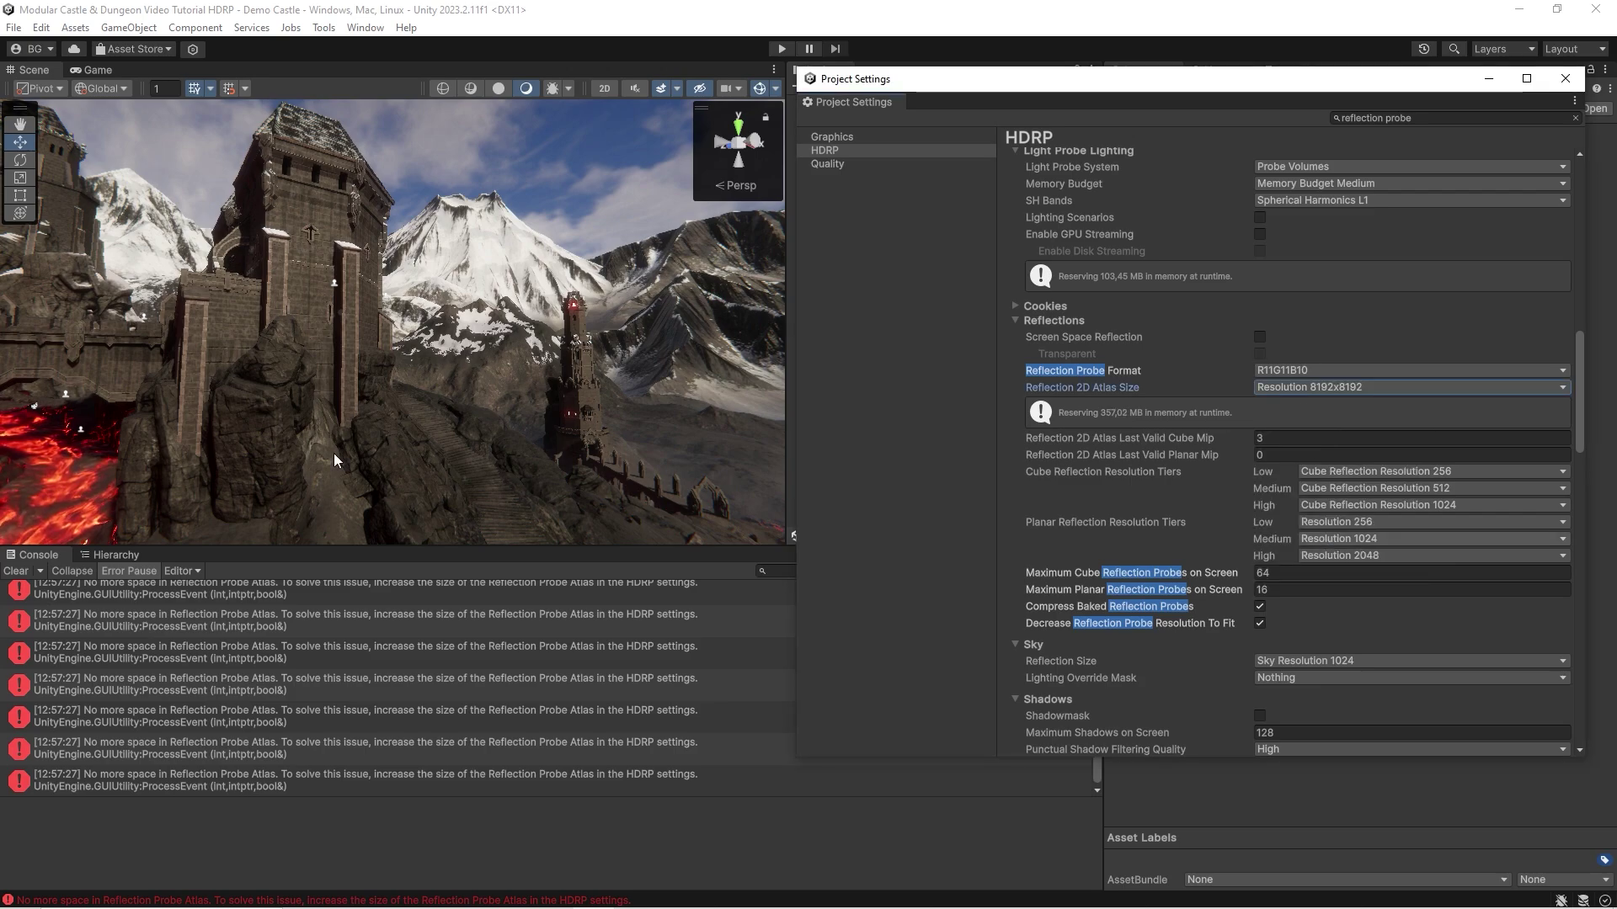
{"action": "left_click", "coordinate": [14, 572]}
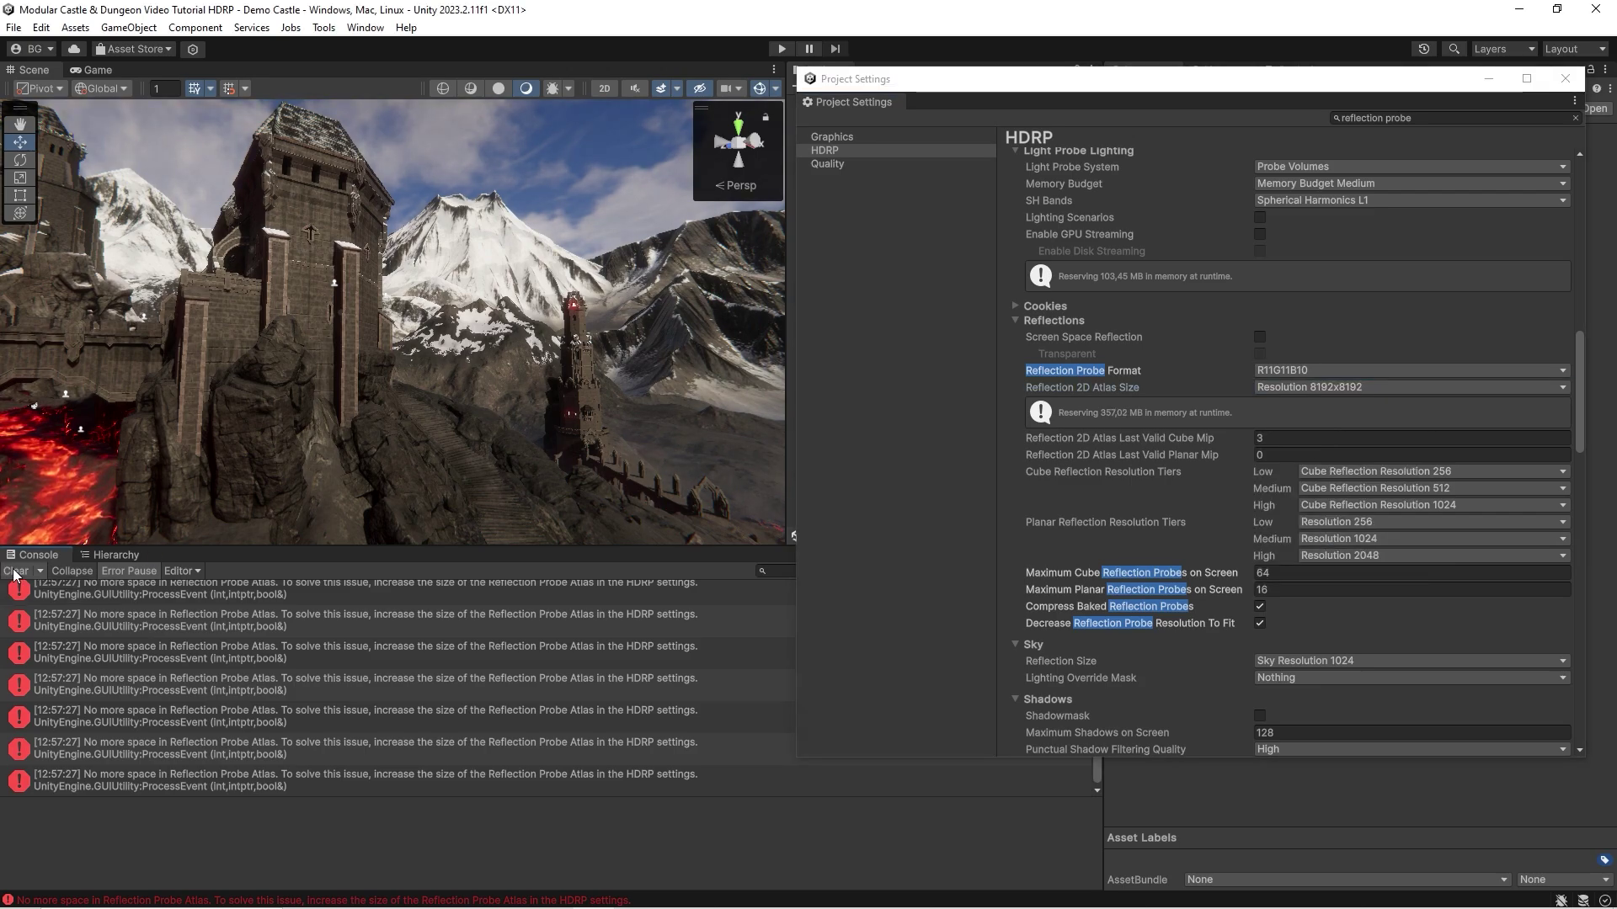
Step: Fly the scene camera close to the castle wall to check for new Console messages, and close the project settings
{"action": "left_click_drag", "start_coordinate": [926, 87], "coordinate": [1079, 114]}
{"action": "key", "text": "w"}
{"action": "mouse_move", "coordinate": [400, 311]}
{"action": "right_mouse_down"}
{"action": "mouse_move", "coordinate": [287, 242]}
{"action": "mouse_move", "coordinate": [495, 337]}
{"action": "mouse_move", "coordinate": [404, 321]}
{"action": "right_mouse_up"}
{"action": "key", "text": "s"}
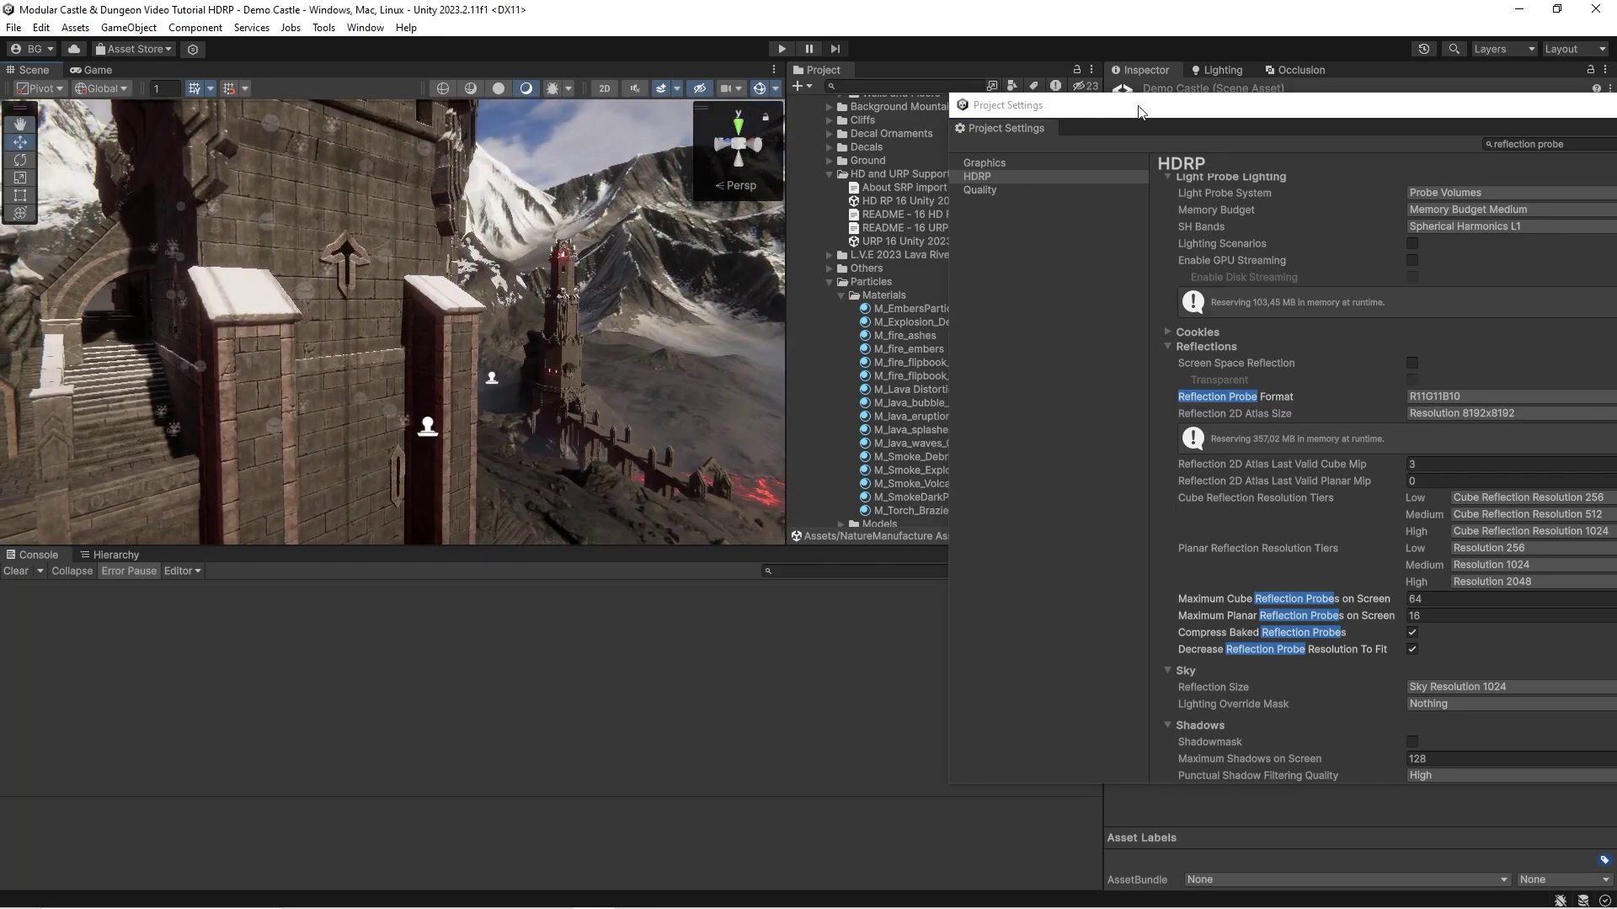
{"action": "left_click_drag", "start_coordinate": [1150, 107], "coordinate": [791, 112]}
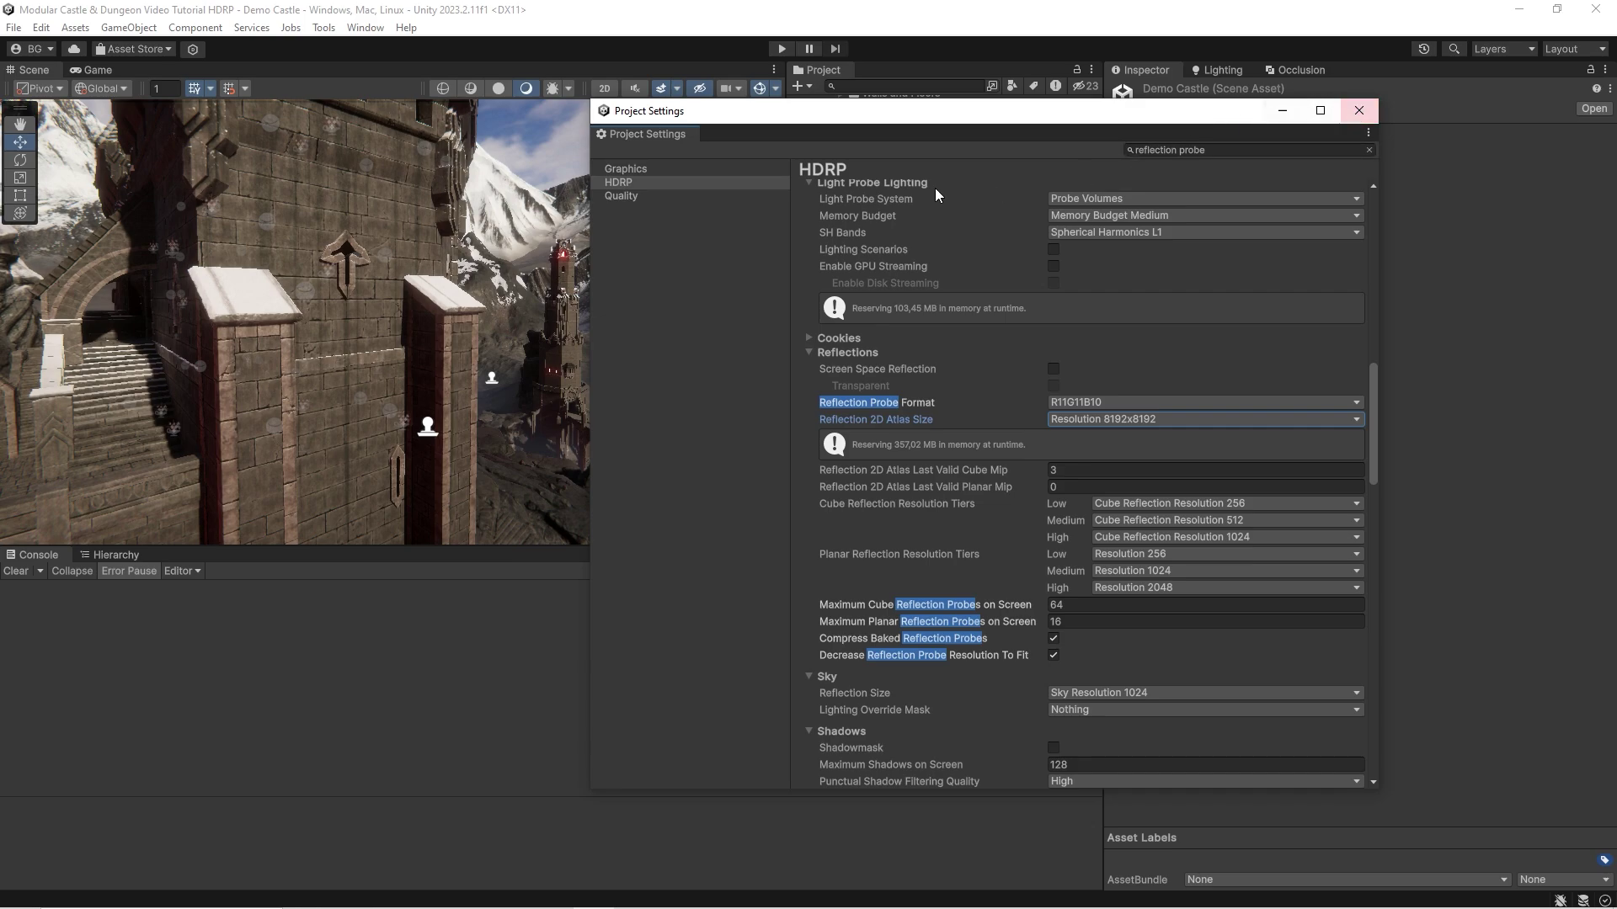
{"action": "left_click", "coordinate": [1359, 110]}
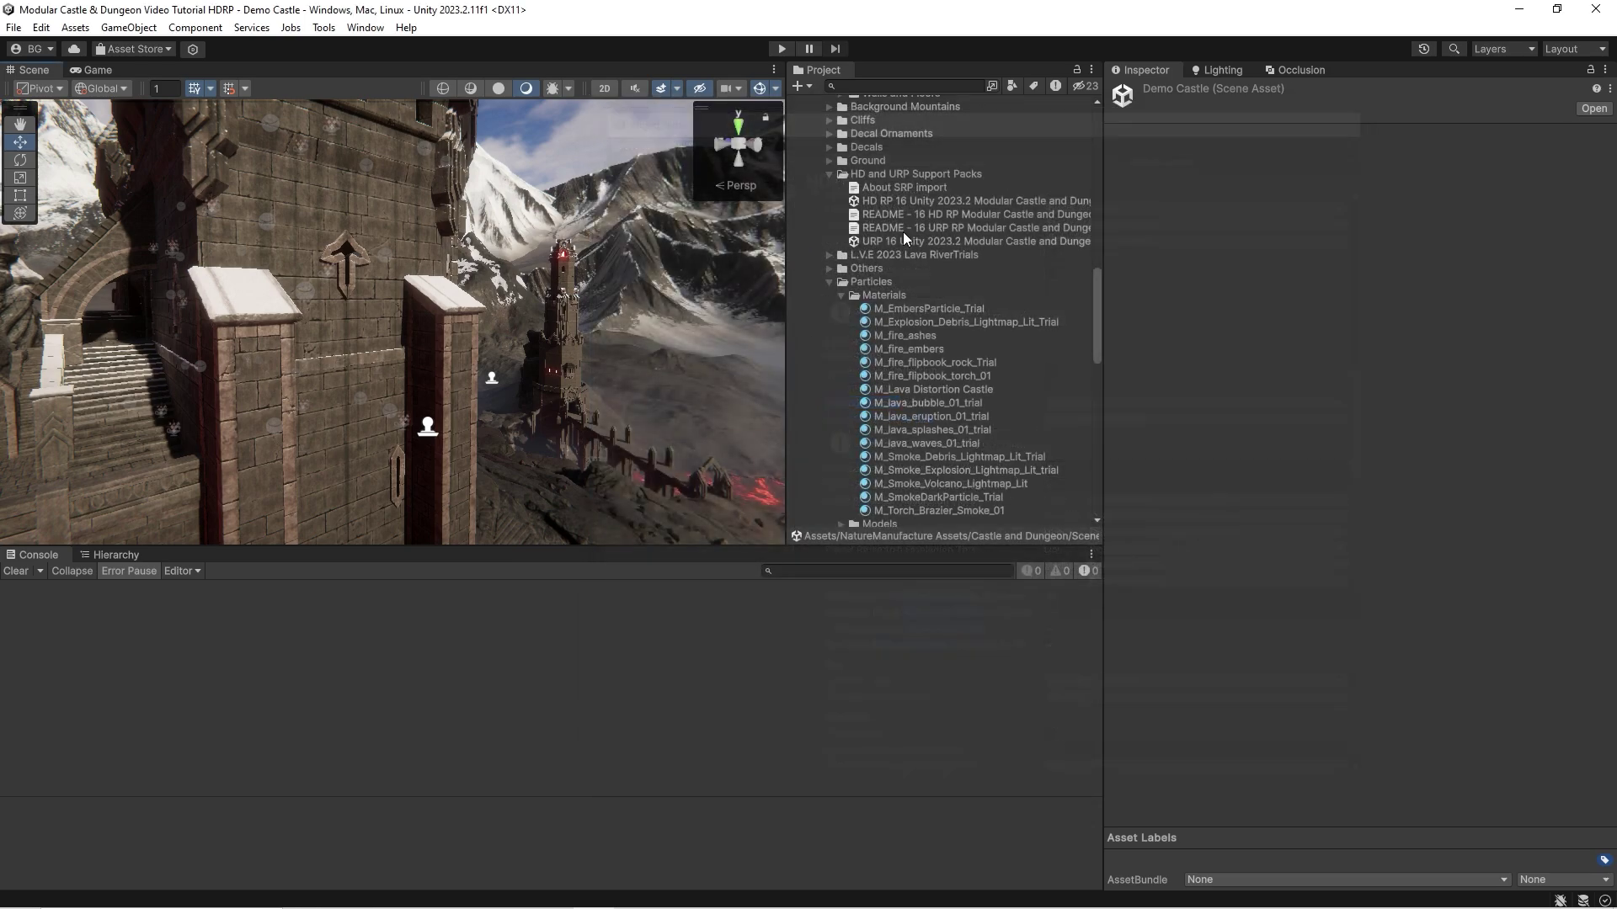
Step: Enlarge the Scene view, shrink the Console and Inspector, and fly the camera over the rocky slope beside the castle
{"action": "left_click_drag", "start_coordinate": [785, 383], "coordinate": [989, 384]}
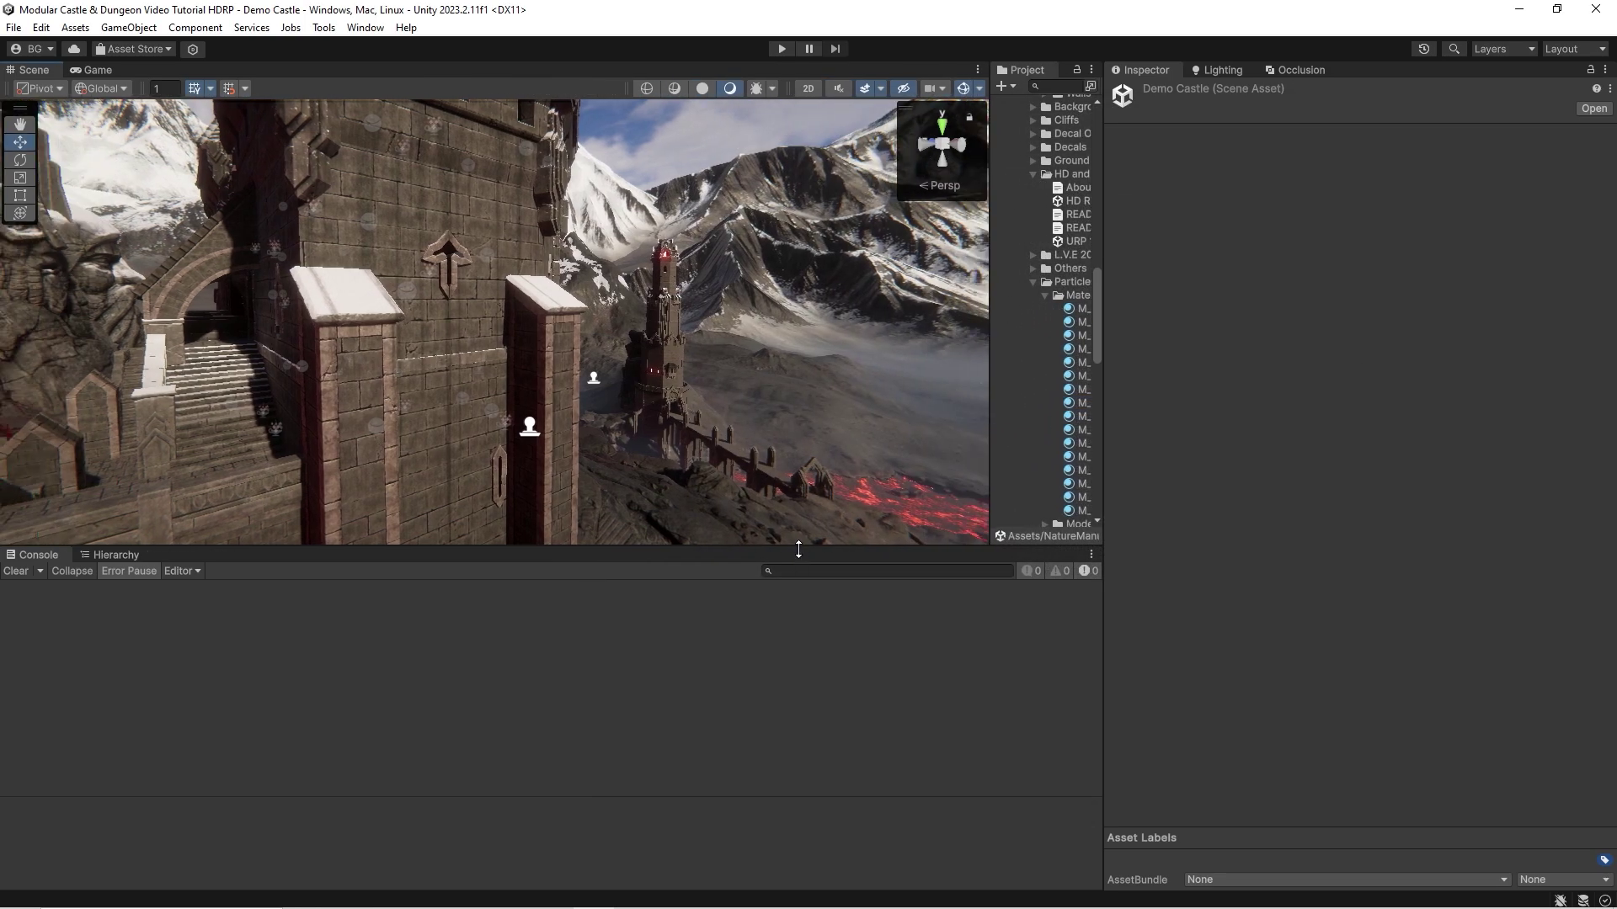
{"action": "left_click_drag", "start_coordinate": [801, 545], "coordinate": [880, 751]}
{"action": "left_click_drag", "start_coordinate": [1101, 641], "coordinate": [1380, 641]}
{"action": "key", "text": "w"}
{"action": "right_click_drag", "start_coordinate": [657, 421], "coordinate": [716, 488]}
{"action": "left_click_drag", "start_coordinate": [1242, 481], "coordinate": [1035, 445]}
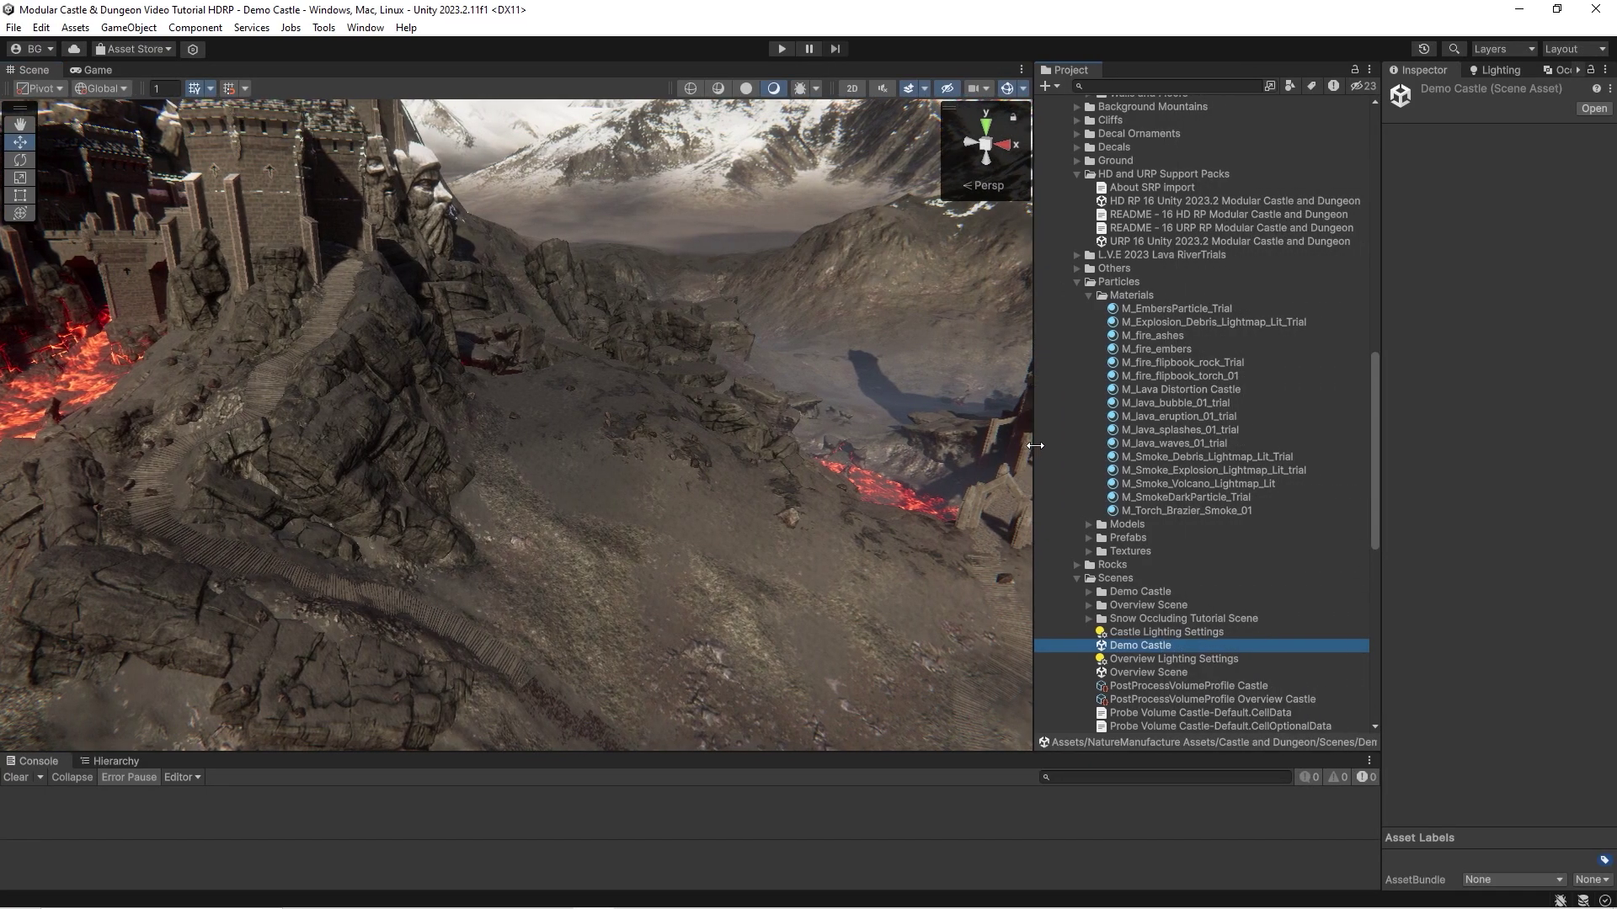
Step: Search the project assets for "overview"
{"action": "scroll", "coordinate": [1144, 285], "scroll_direction": "up", "scroll_amount": 10}
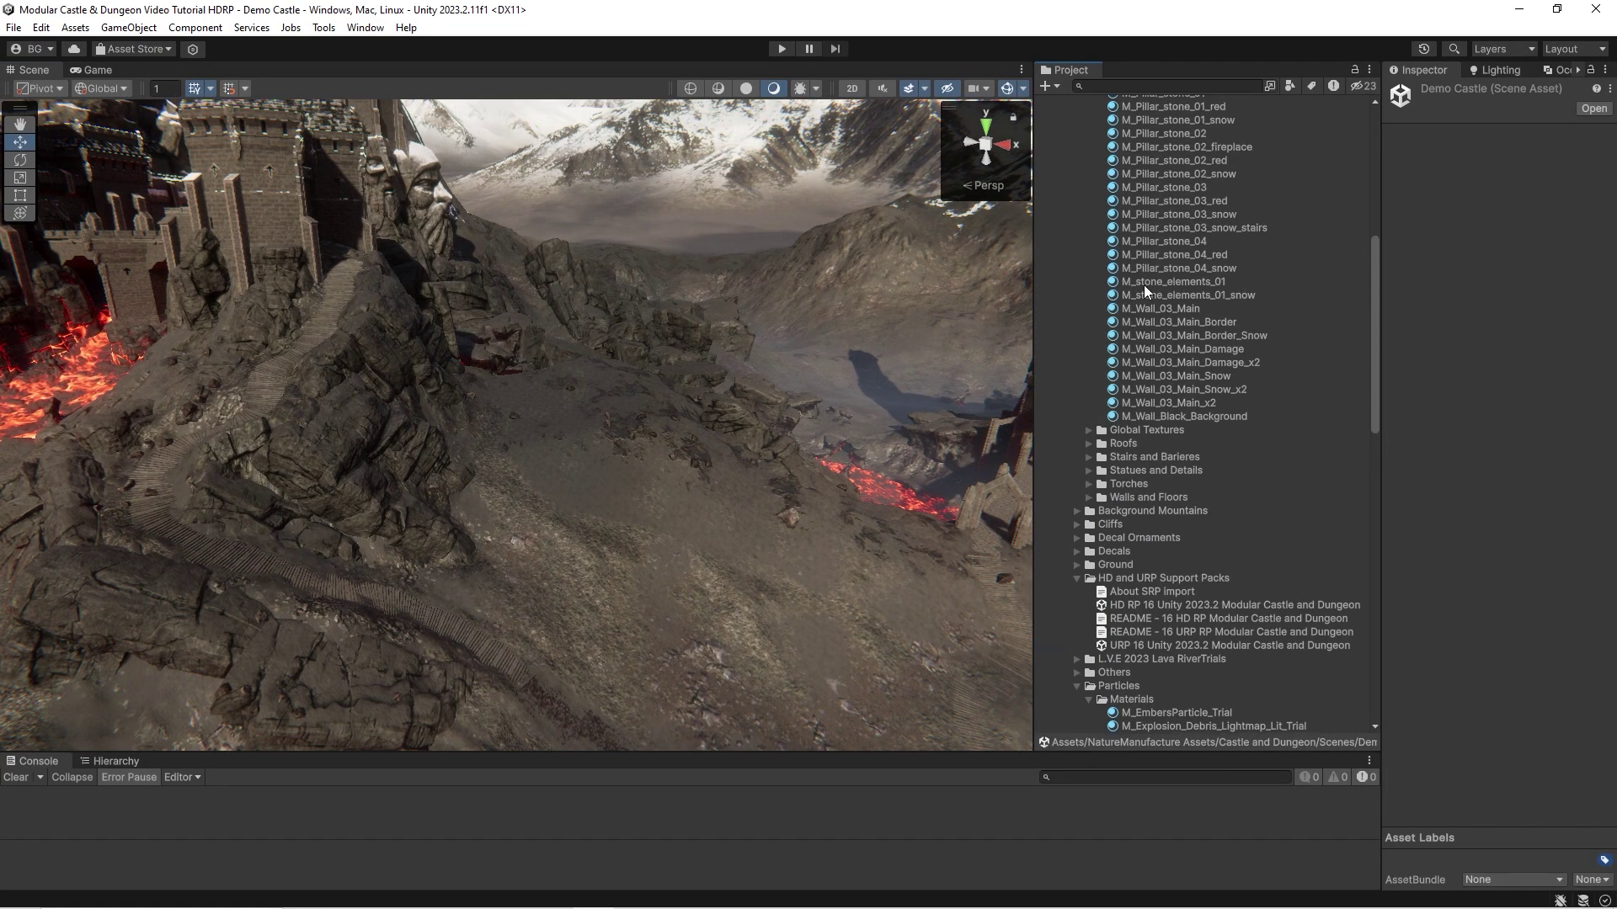
{"action": "left_click", "coordinate": [1138, 82]}
{"action": "type", "text": "ove"}
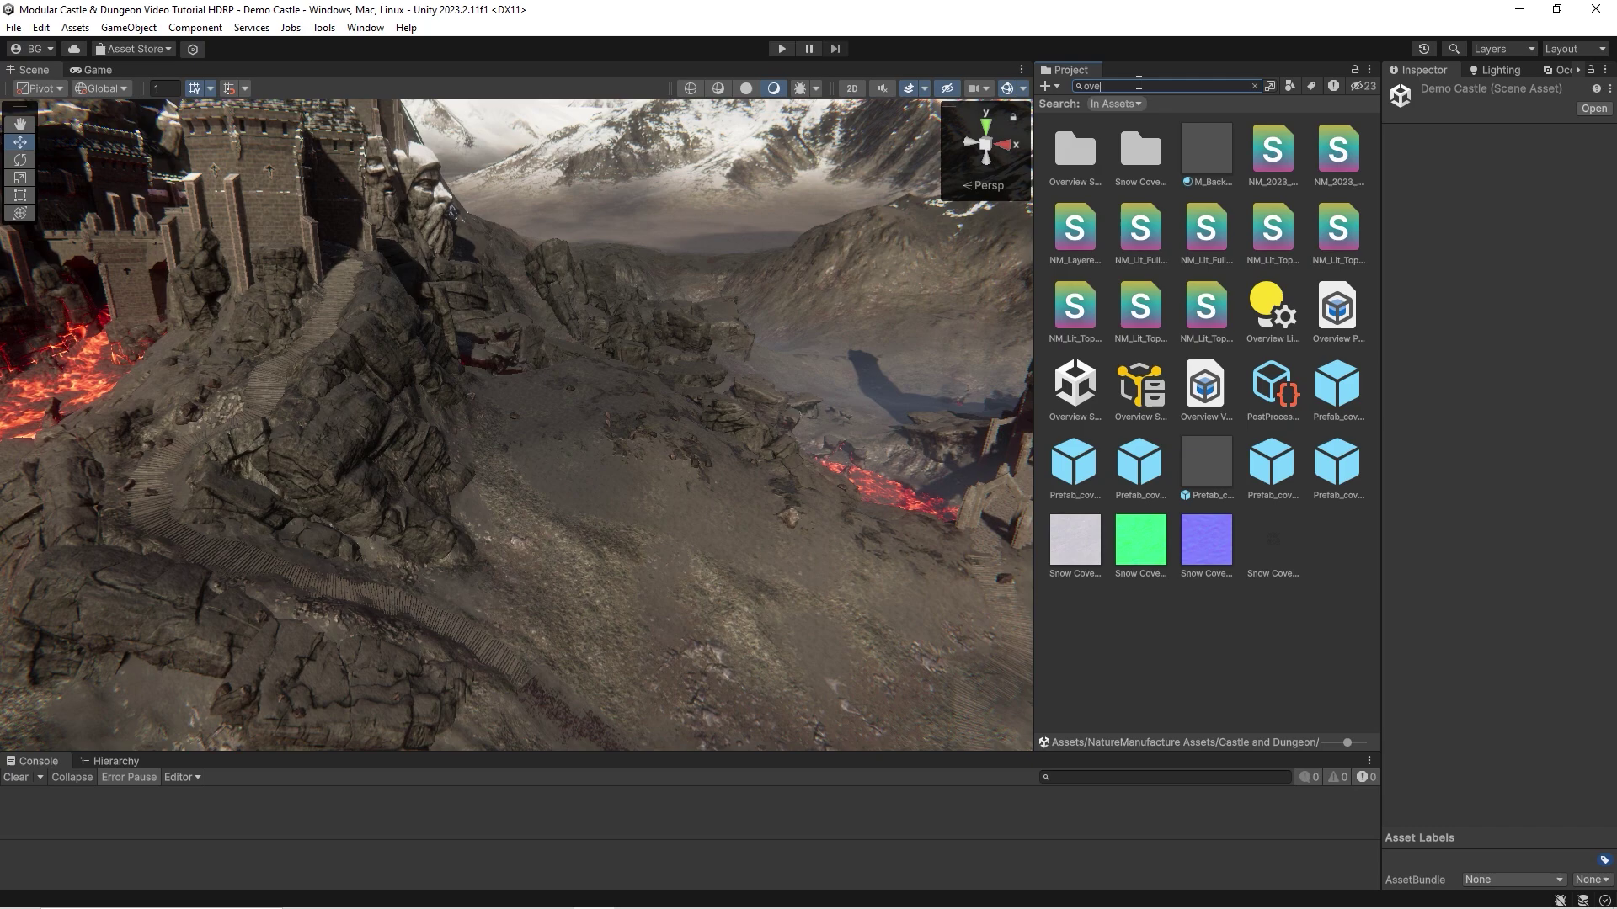
{"action": "type", "text": "rview"}
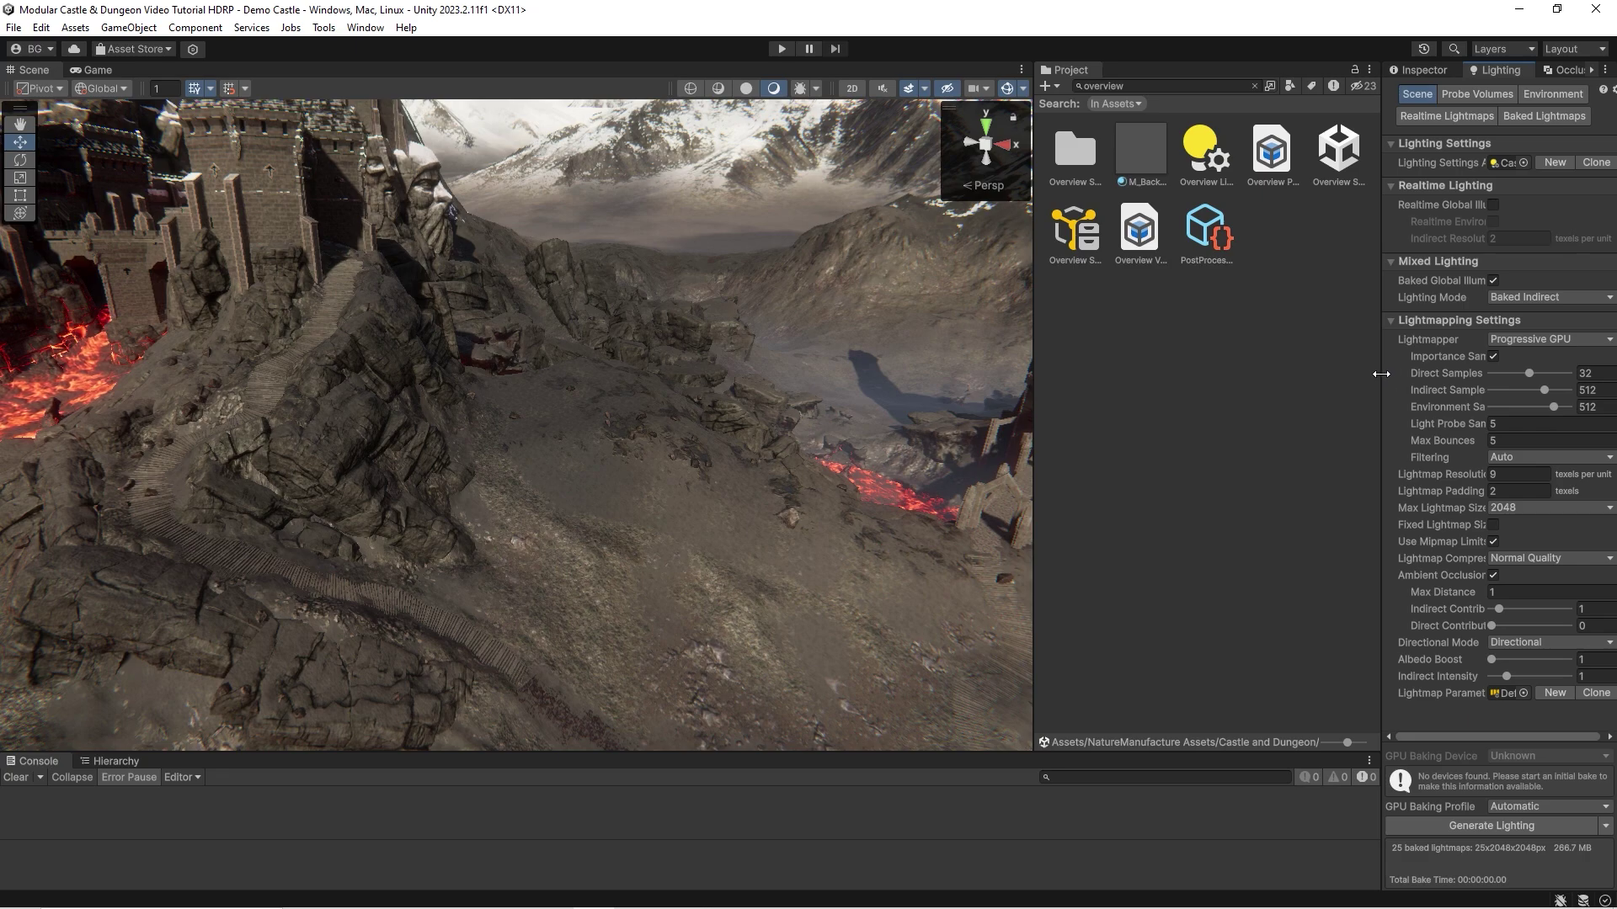
Step: Show the Demo Castle scene's Lighting settings with more width and turn the scene camera toward the castle
{"action": "left_click_drag", "start_coordinate": [1389, 381], "coordinate": [1179, 381]}
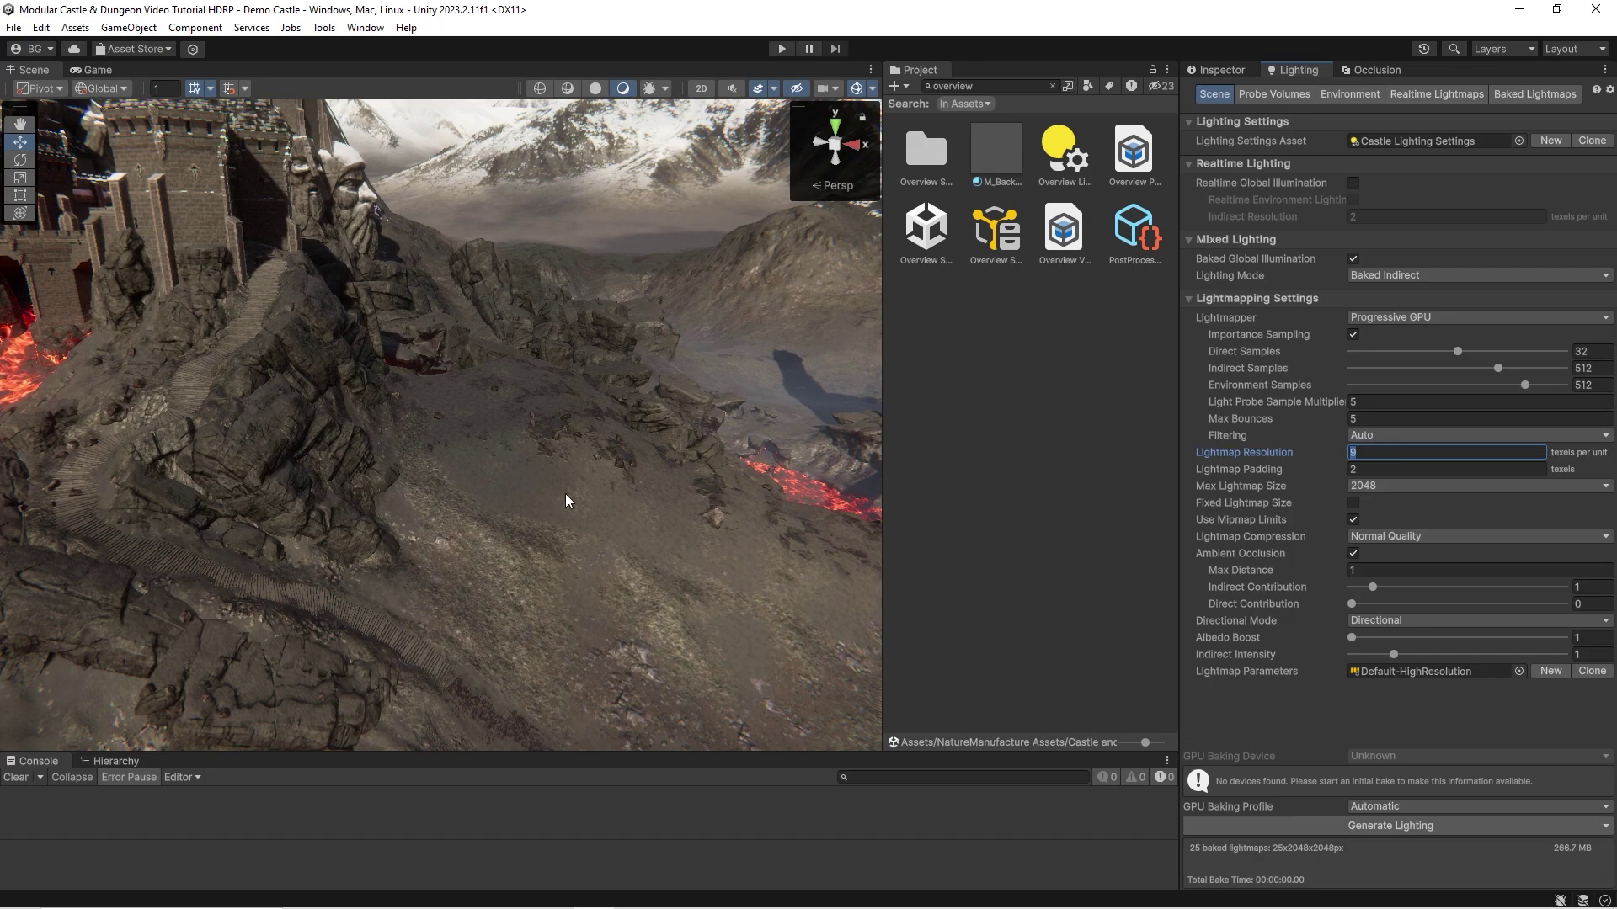
{"action": "right_click_drag", "start_coordinate": [566, 501], "coordinate": [418, 467]}
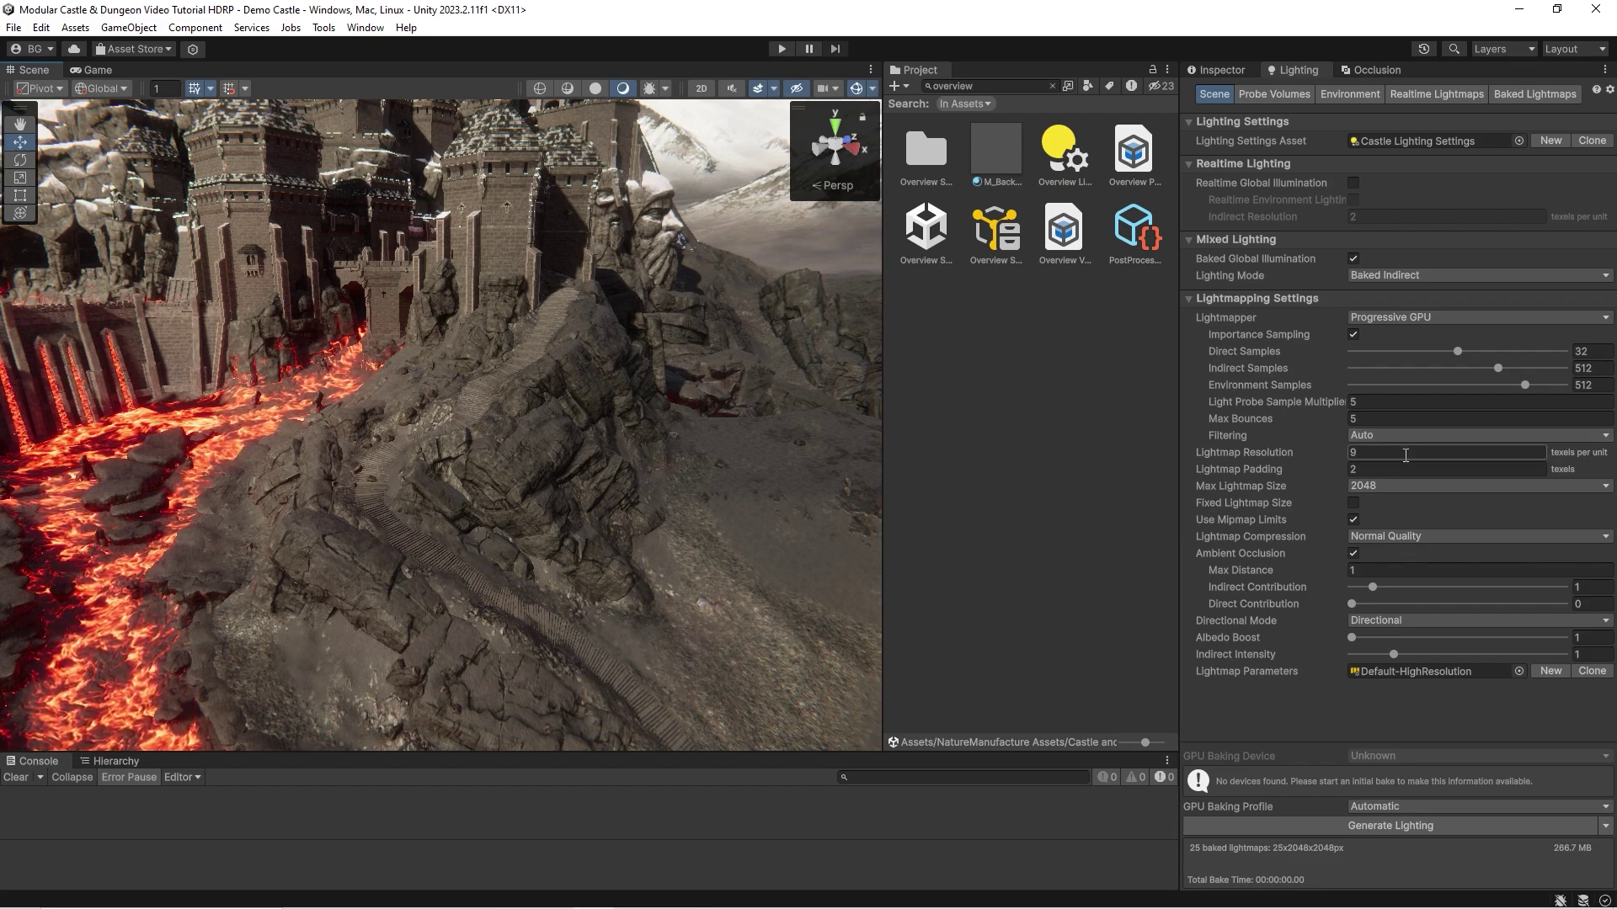
Step: Try a Lightmap Resolution of 12 texels per unit and cancel the entry
{"action": "left_click", "coordinate": [1405, 456]}
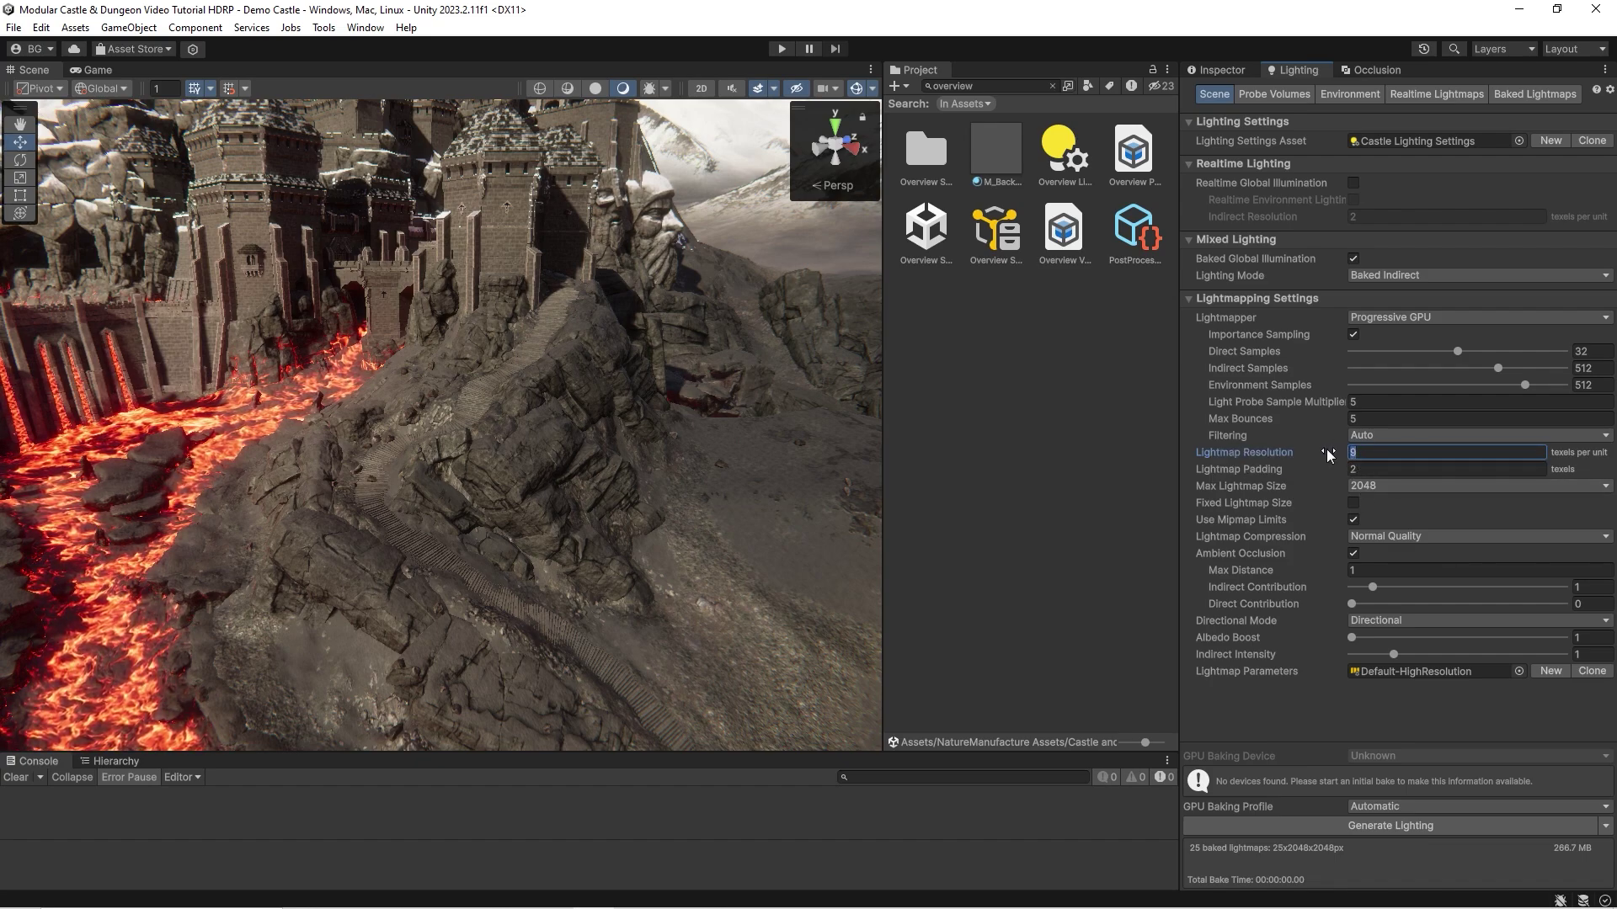
{"action": "type", "text": "12"}
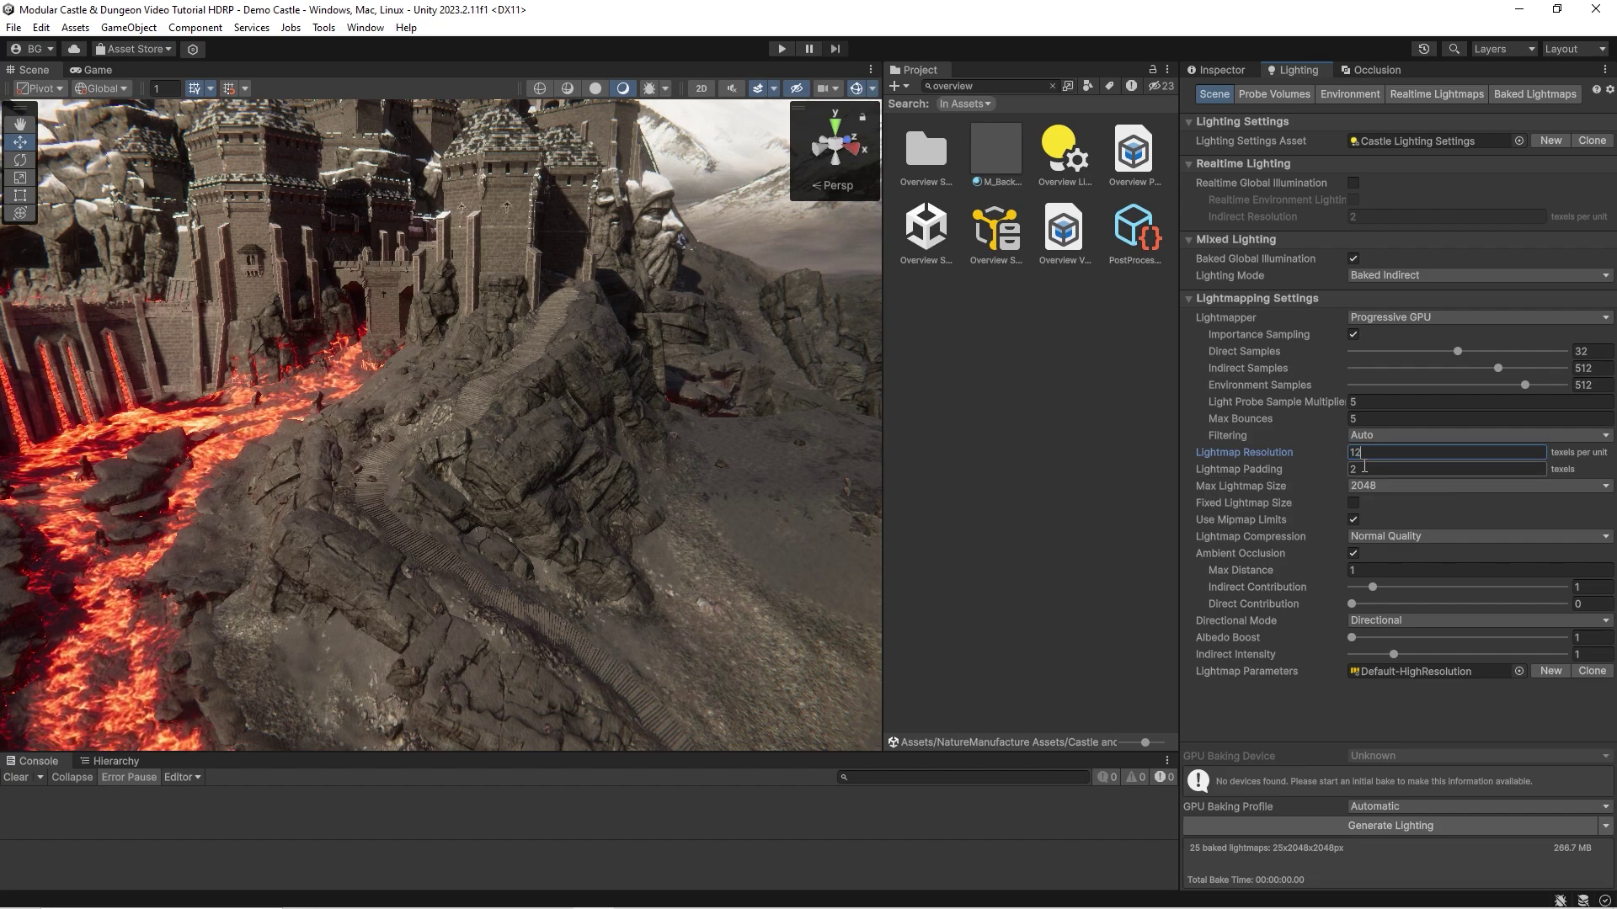
{"action": "key", "text": "Escape"}
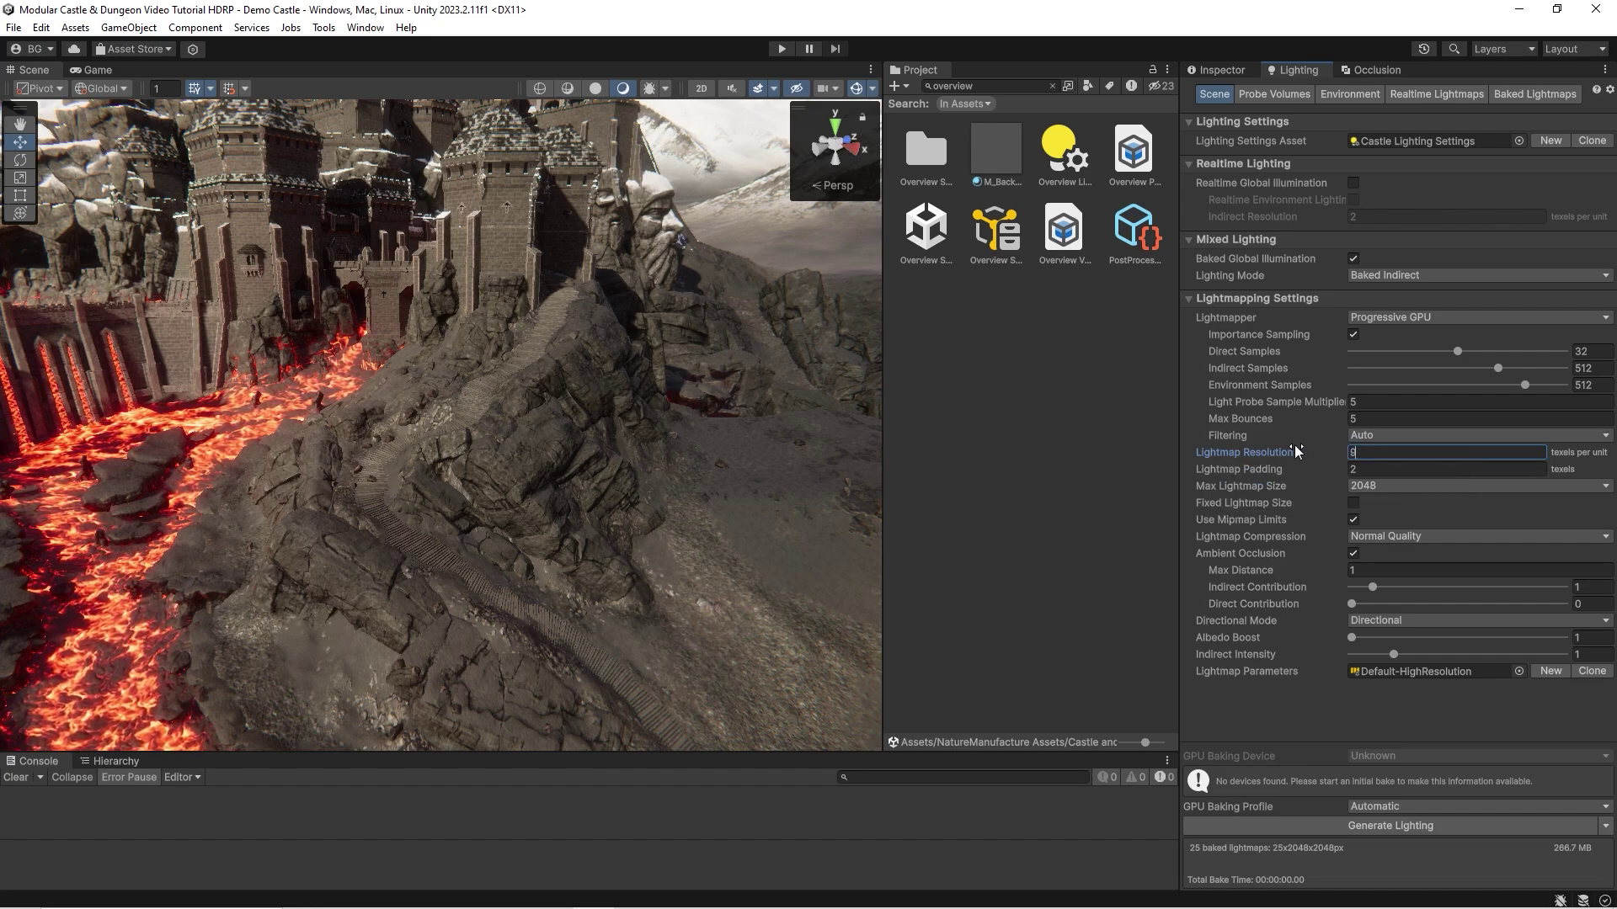
Step: Look around the castle, lava river and rocky ground while reviewing the lightmap resolution and baked lightmap size
{"action": "right_click_drag", "start_coordinate": [616, 445], "coordinate": [491, 392]}
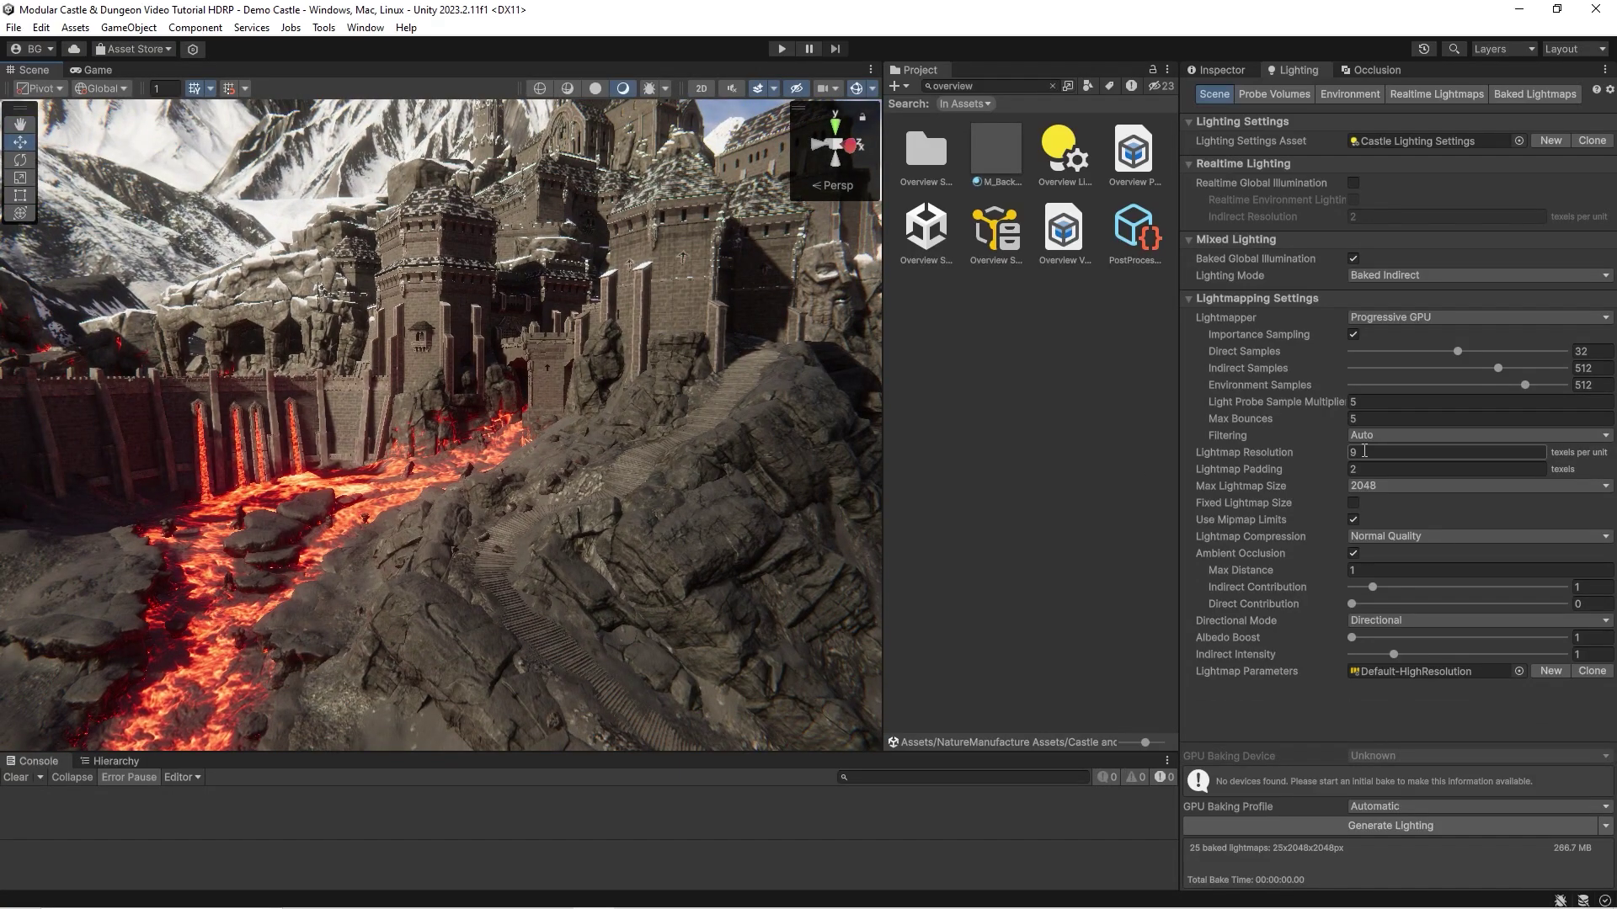
{"action": "right_click_drag", "start_coordinate": [640, 446], "coordinate": [586, 442]}
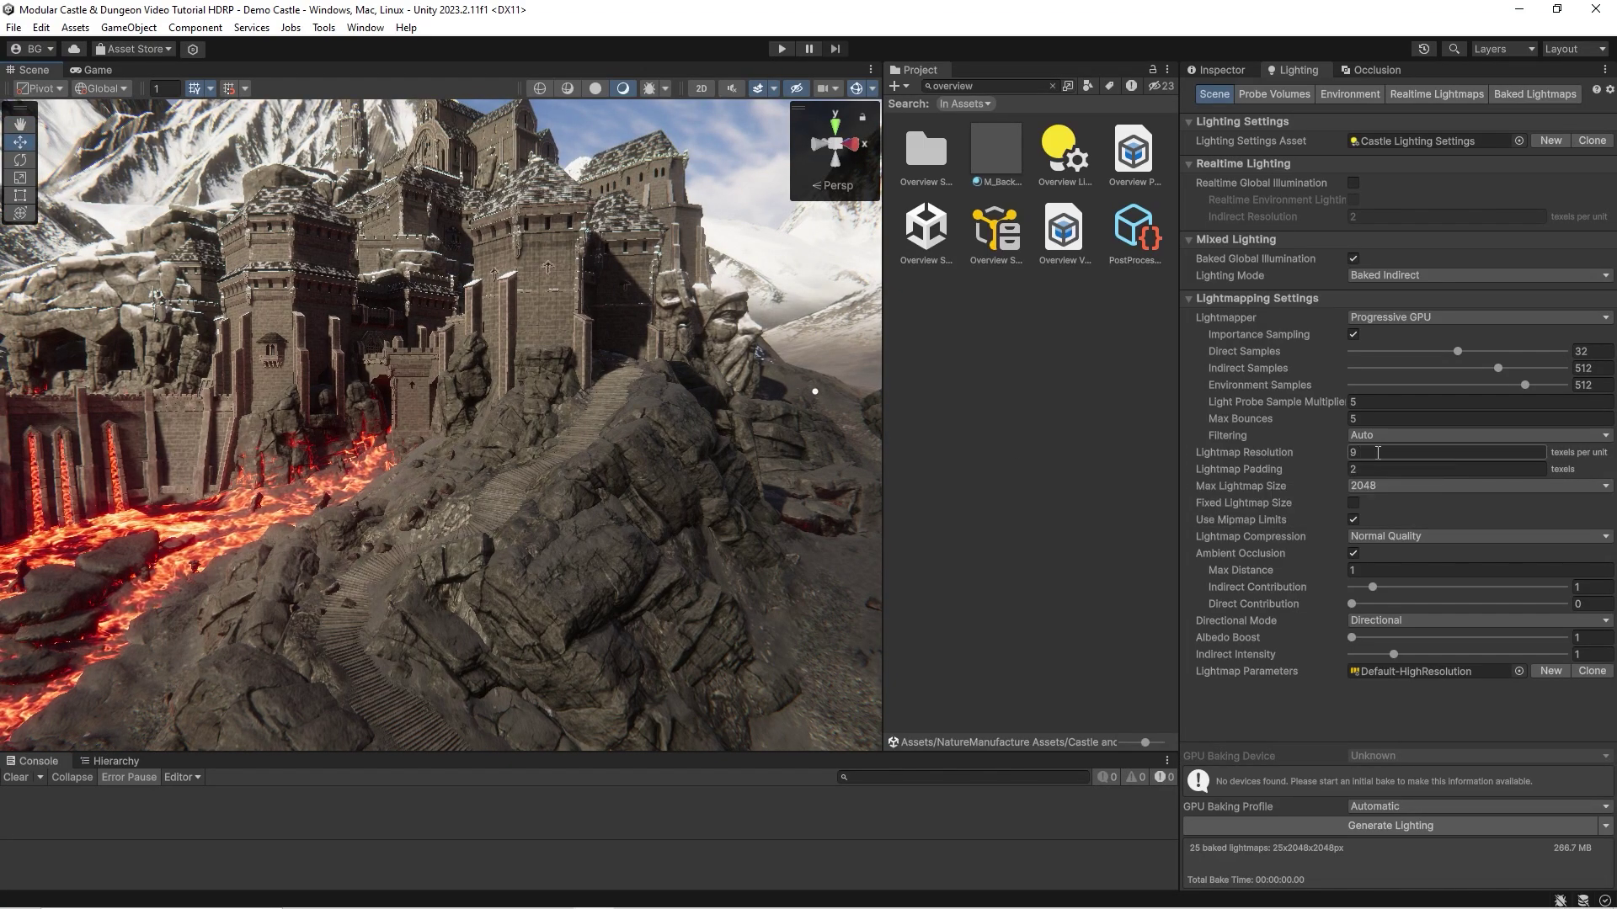
{"action": "right_click_drag", "start_coordinate": [539, 308], "coordinate": [573, 539]}
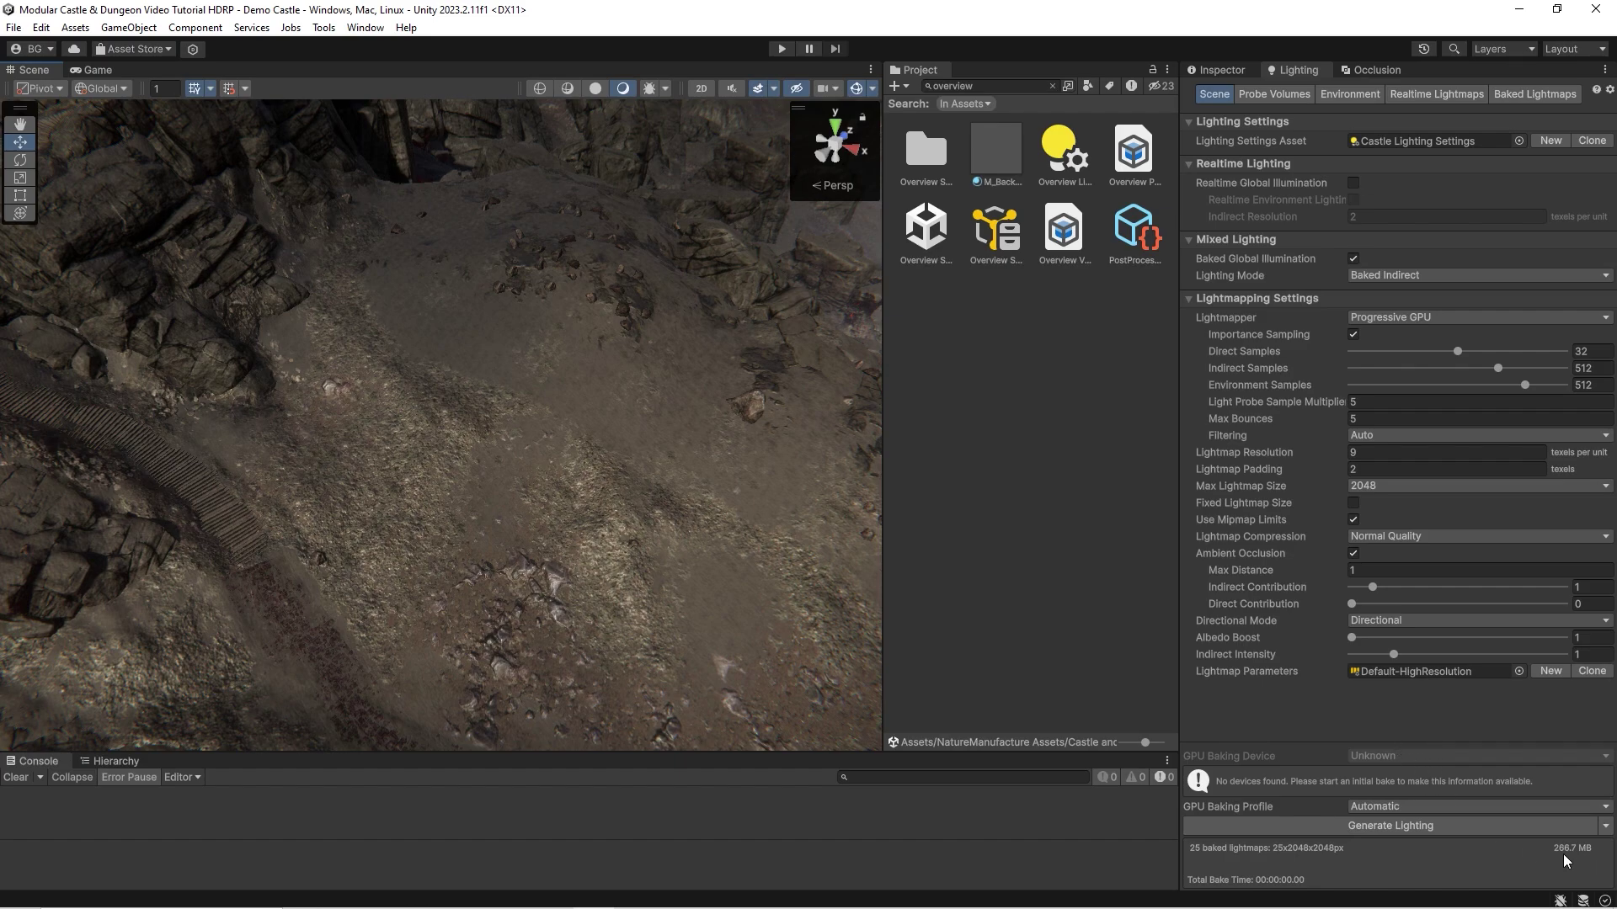
{"action": "right_click_drag", "start_coordinate": [542, 467], "coordinate": [454, 345]}
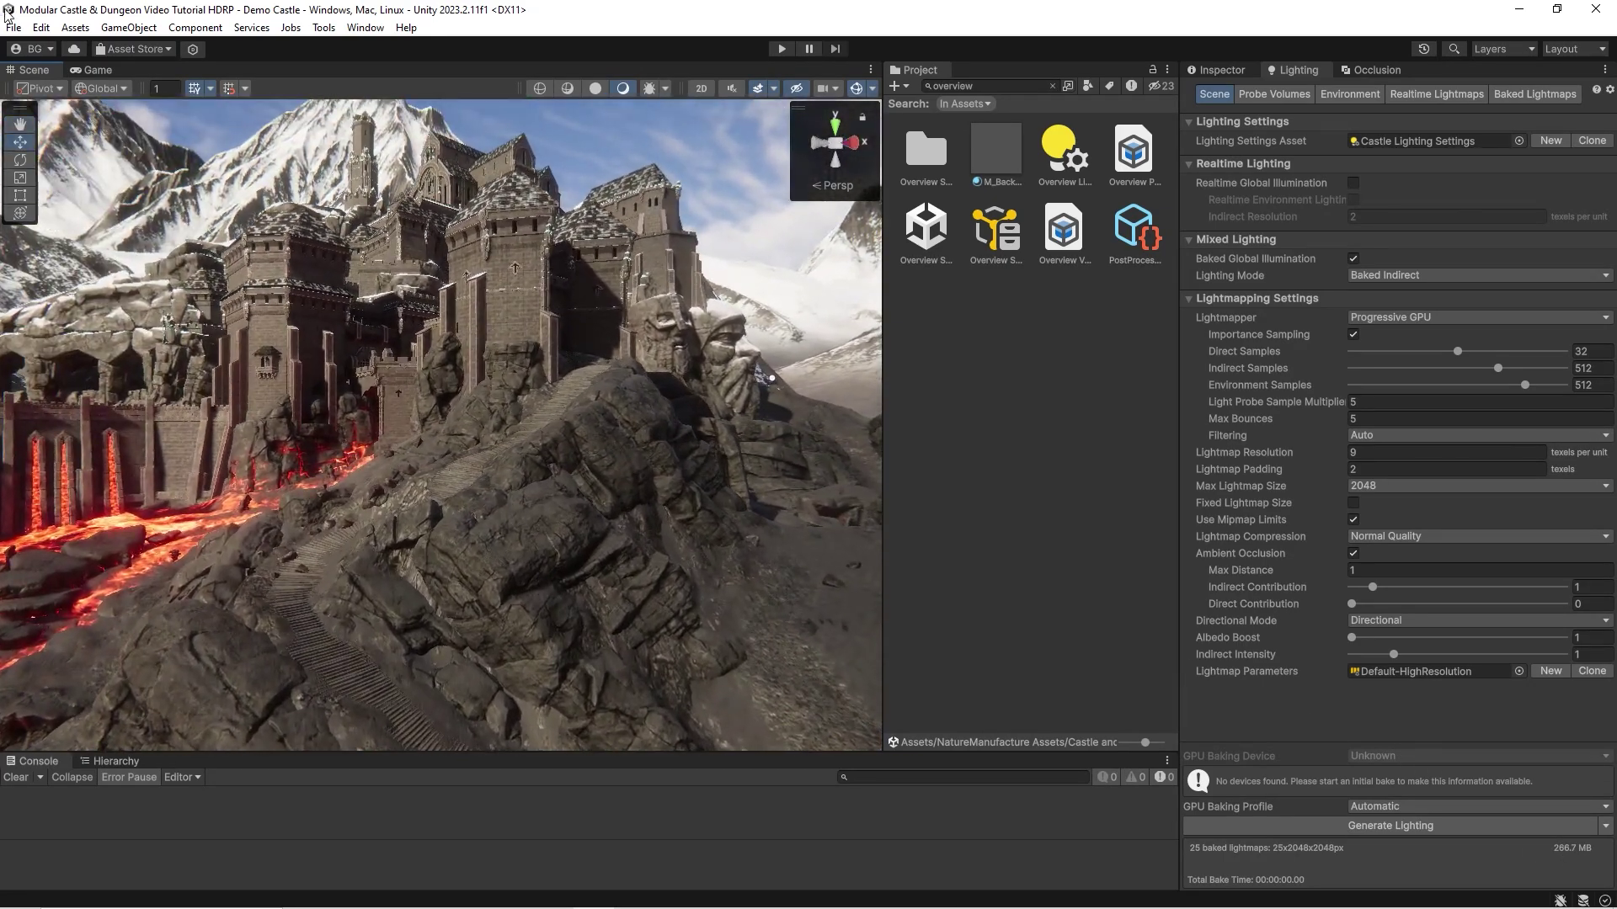
Step: Open the Project Settings on the HDRP quality page
{"action": "left_click", "coordinate": [12, 28]}
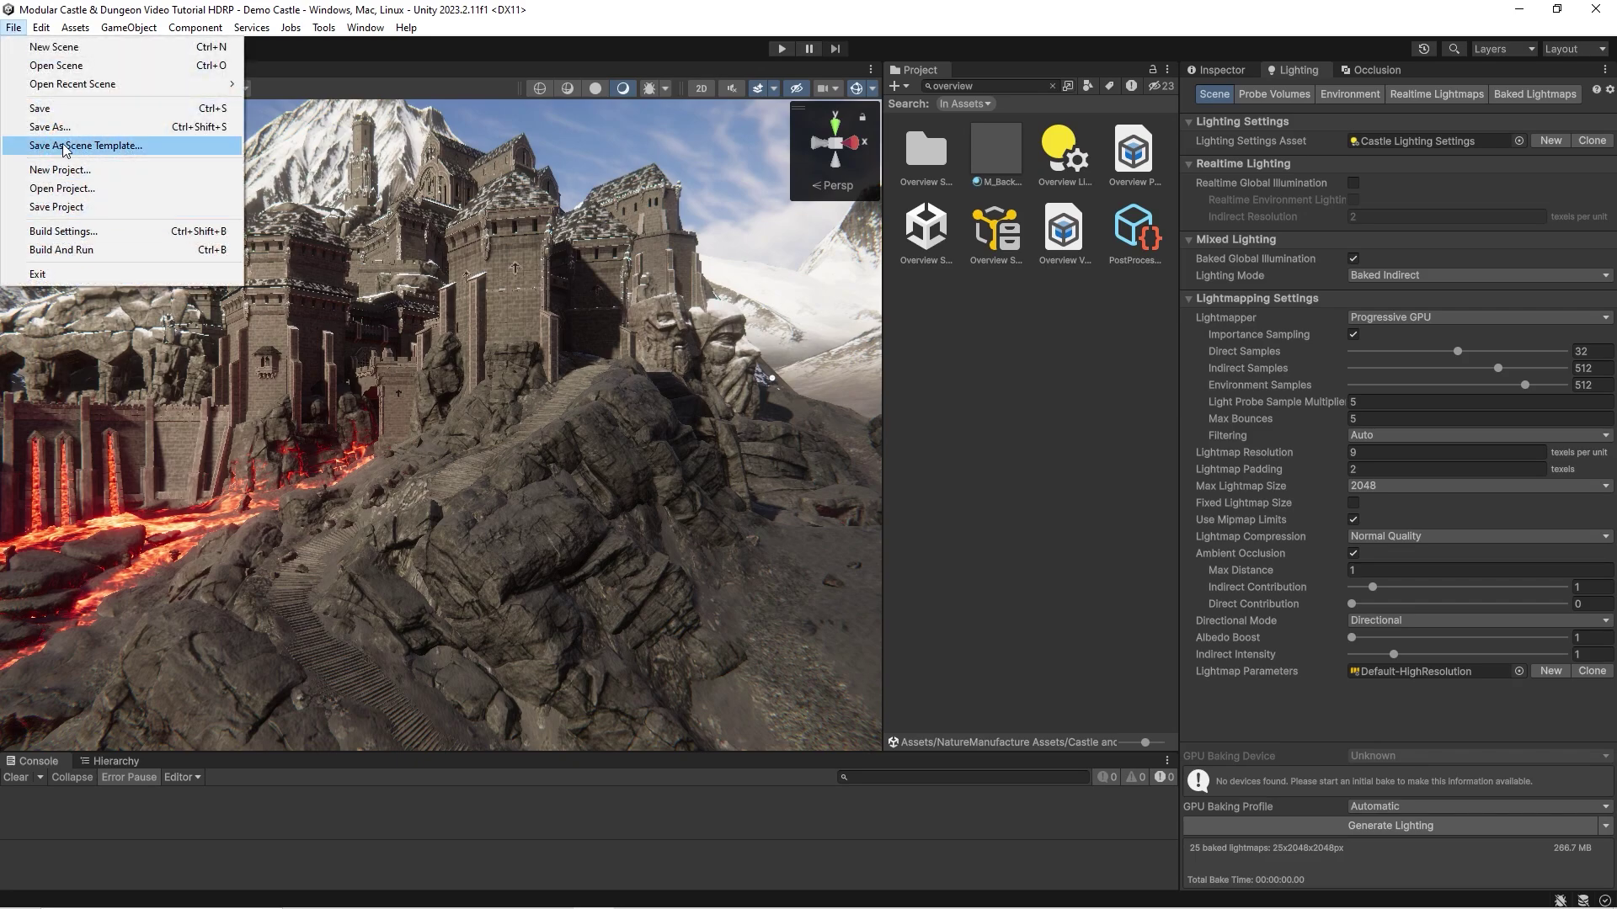
{"action": "mouse_move", "coordinate": [44, 27]}
{"action": "left_click", "coordinate": [94, 562]}
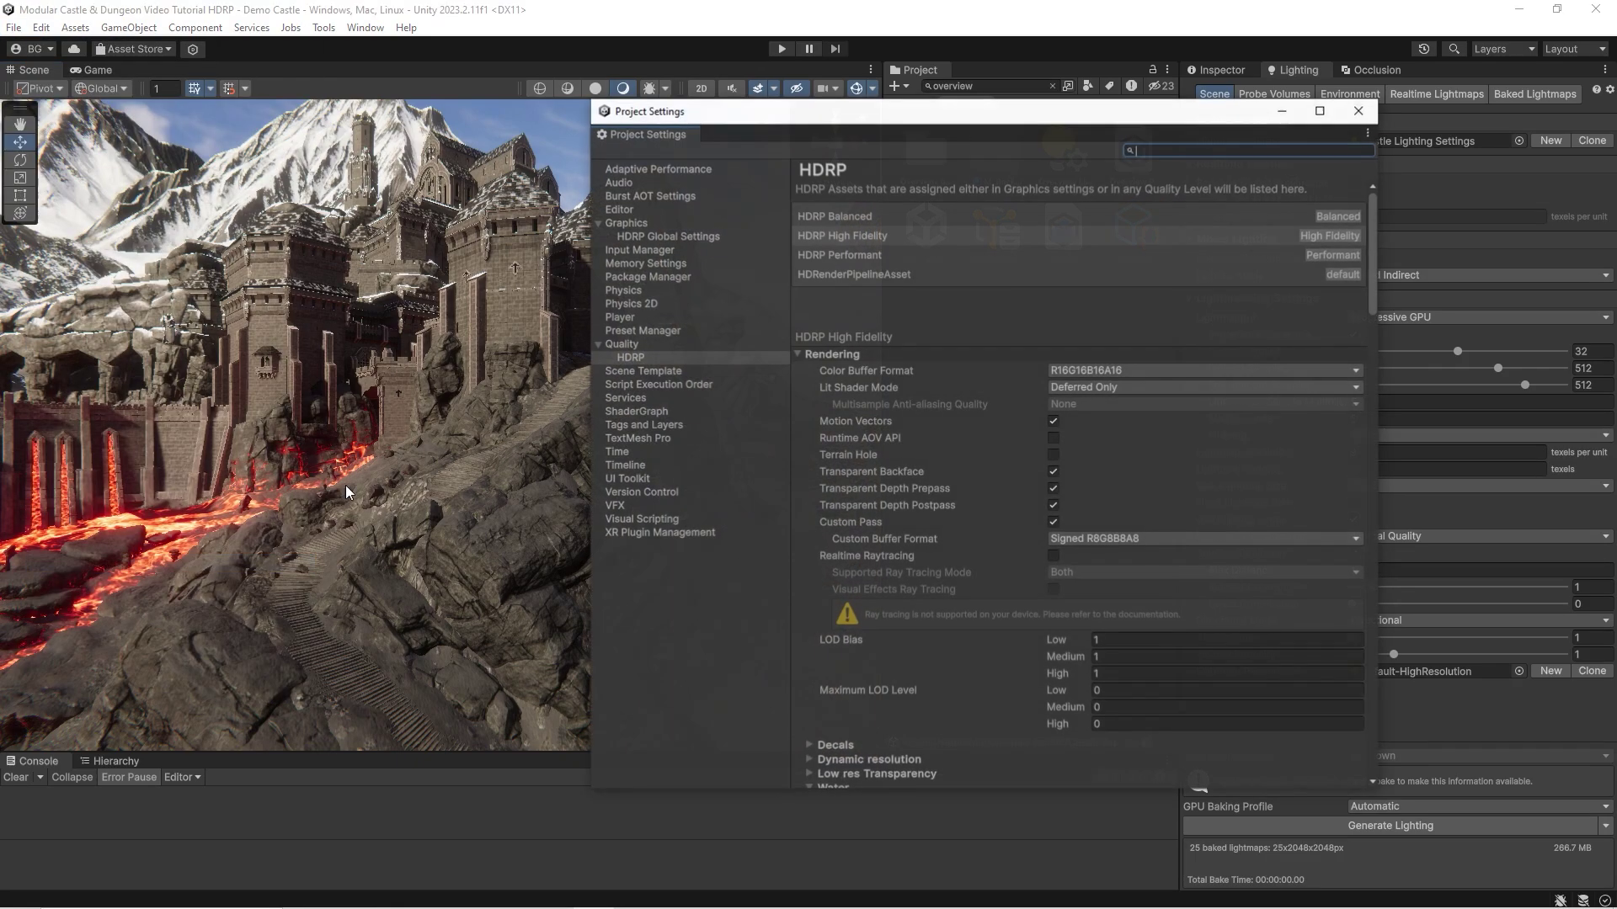
Step: Show the Demo Castle hierarchy with more height, expand the Render group and select its Probe Volume
{"action": "left_click", "coordinate": [109, 760]}
{"action": "left_click_drag", "start_coordinate": [105, 752], "coordinate": [80, 529]}
{"action": "left_click", "coordinate": [43, 622]}
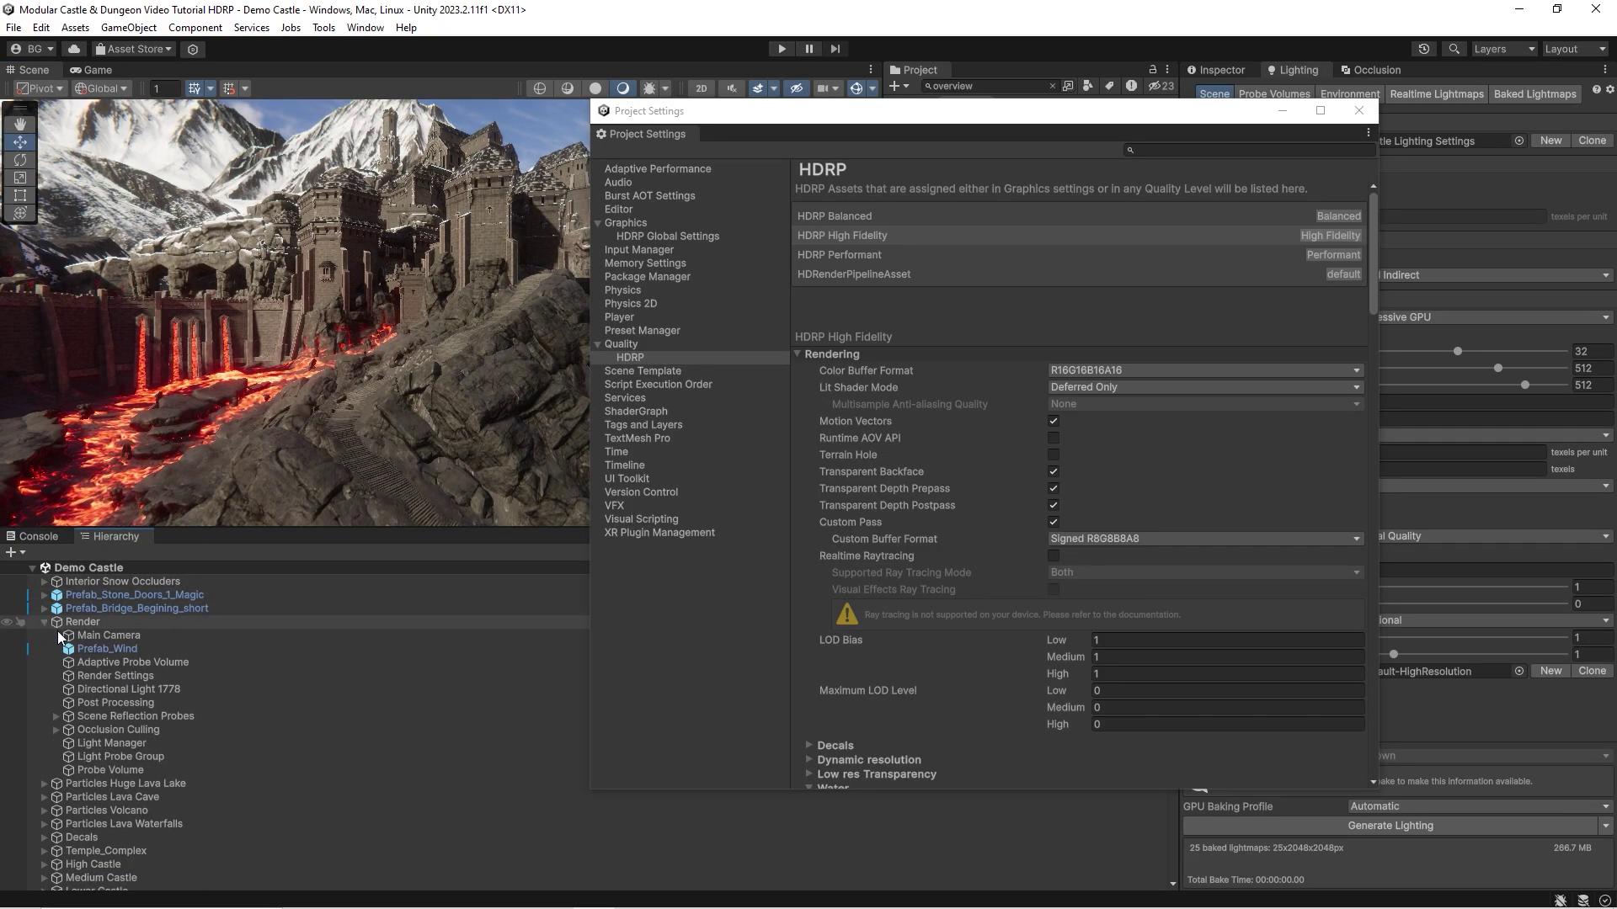
{"action": "left_click", "coordinate": [119, 773]}
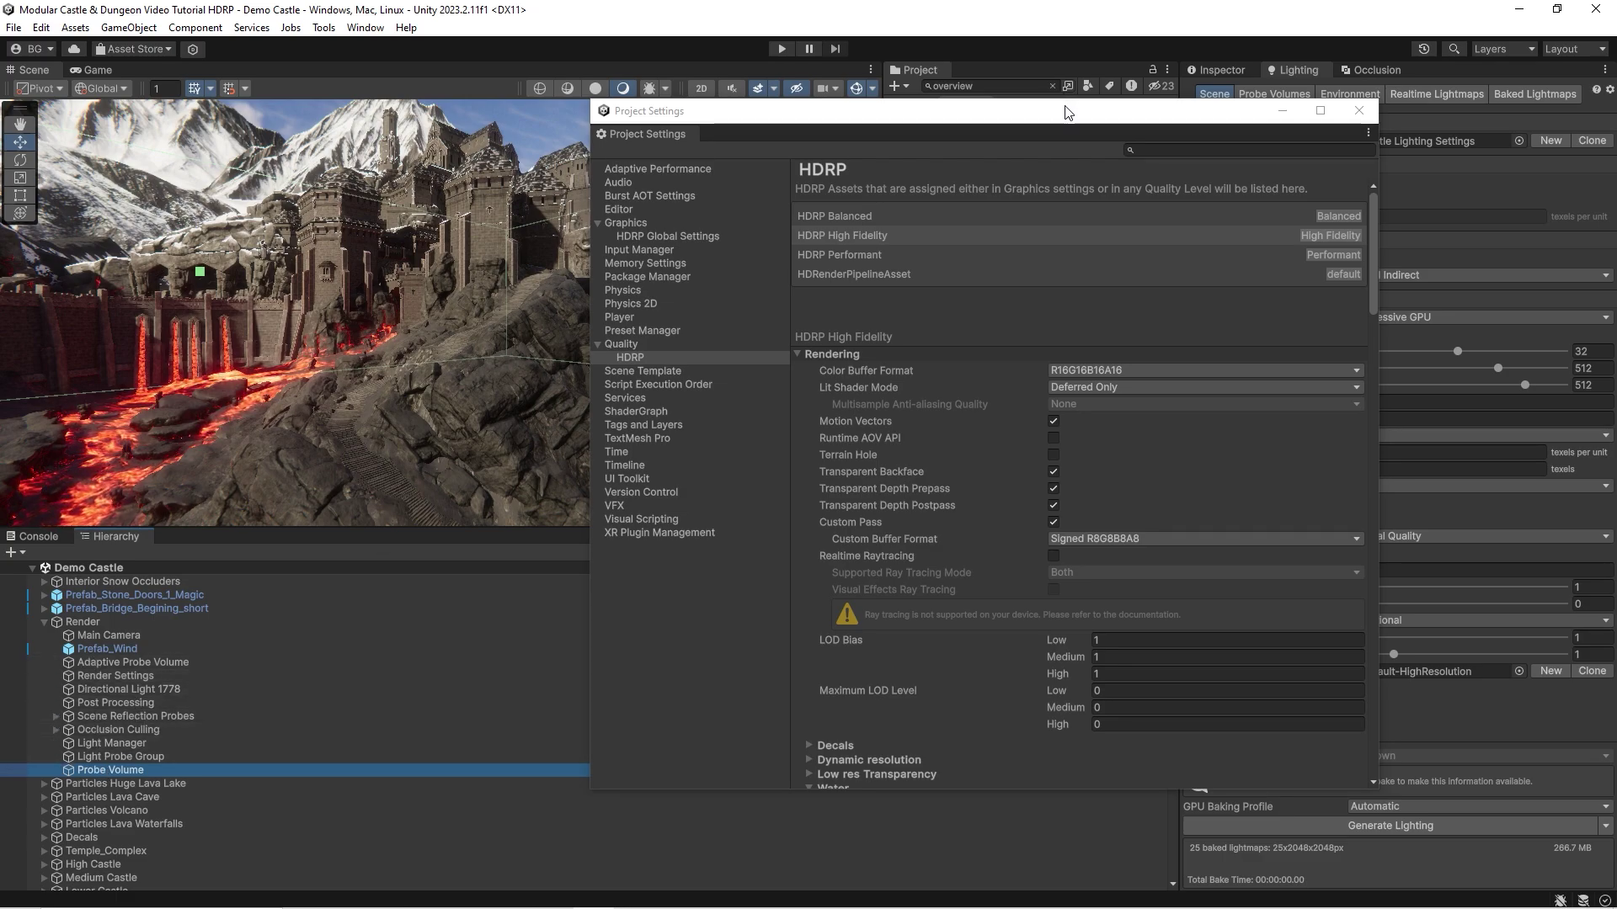
Step: Uncover the object properties and compare the Light Probe Group with the Probe Volume under Render
{"action": "left_click_drag", "start_coordinate": [1236, 104], "coordinate": [985, 75]}
{"action": "left_click", "coordinate": [1208, 70]}
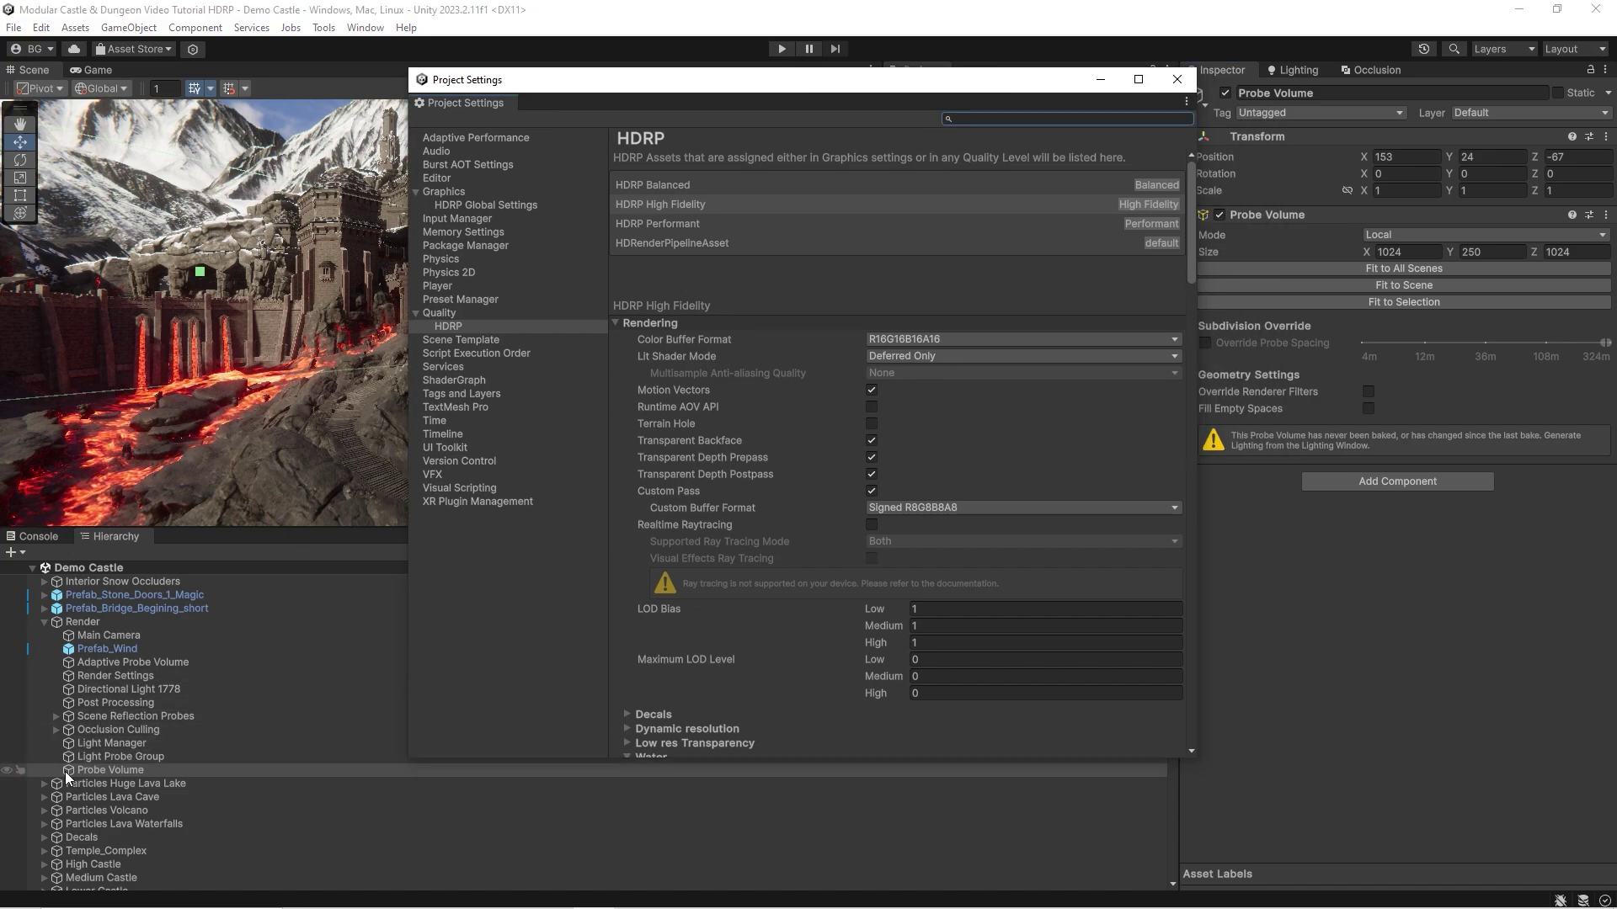
{"action": "left_click", "coordinate": [93, 756]}
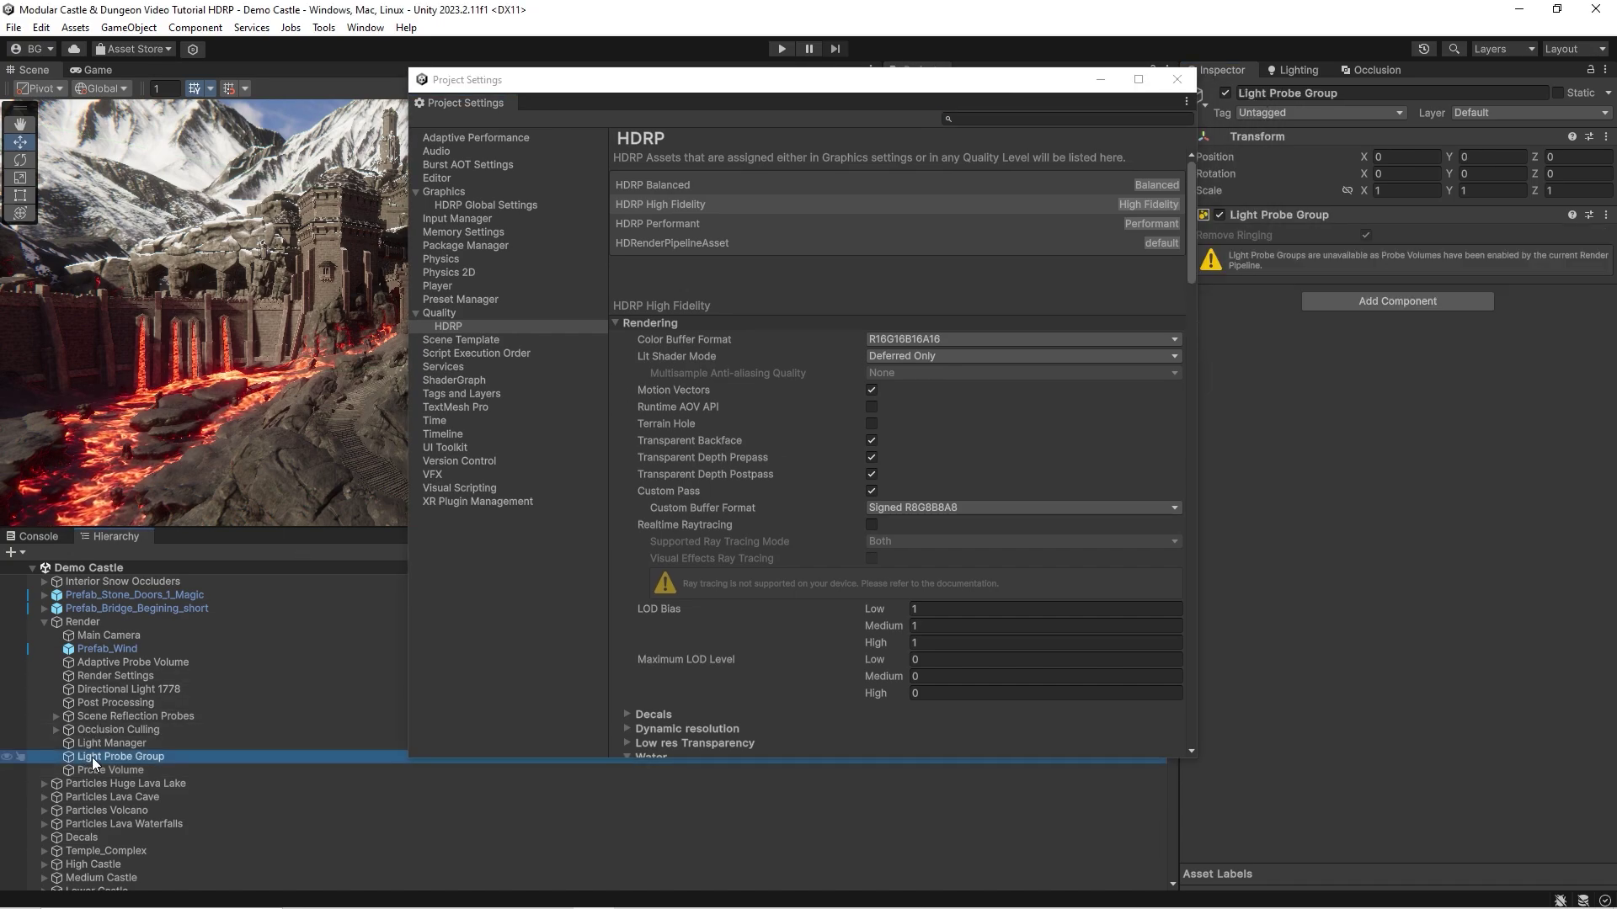
{"action": "left_click", "coordinate": [94, 769]}
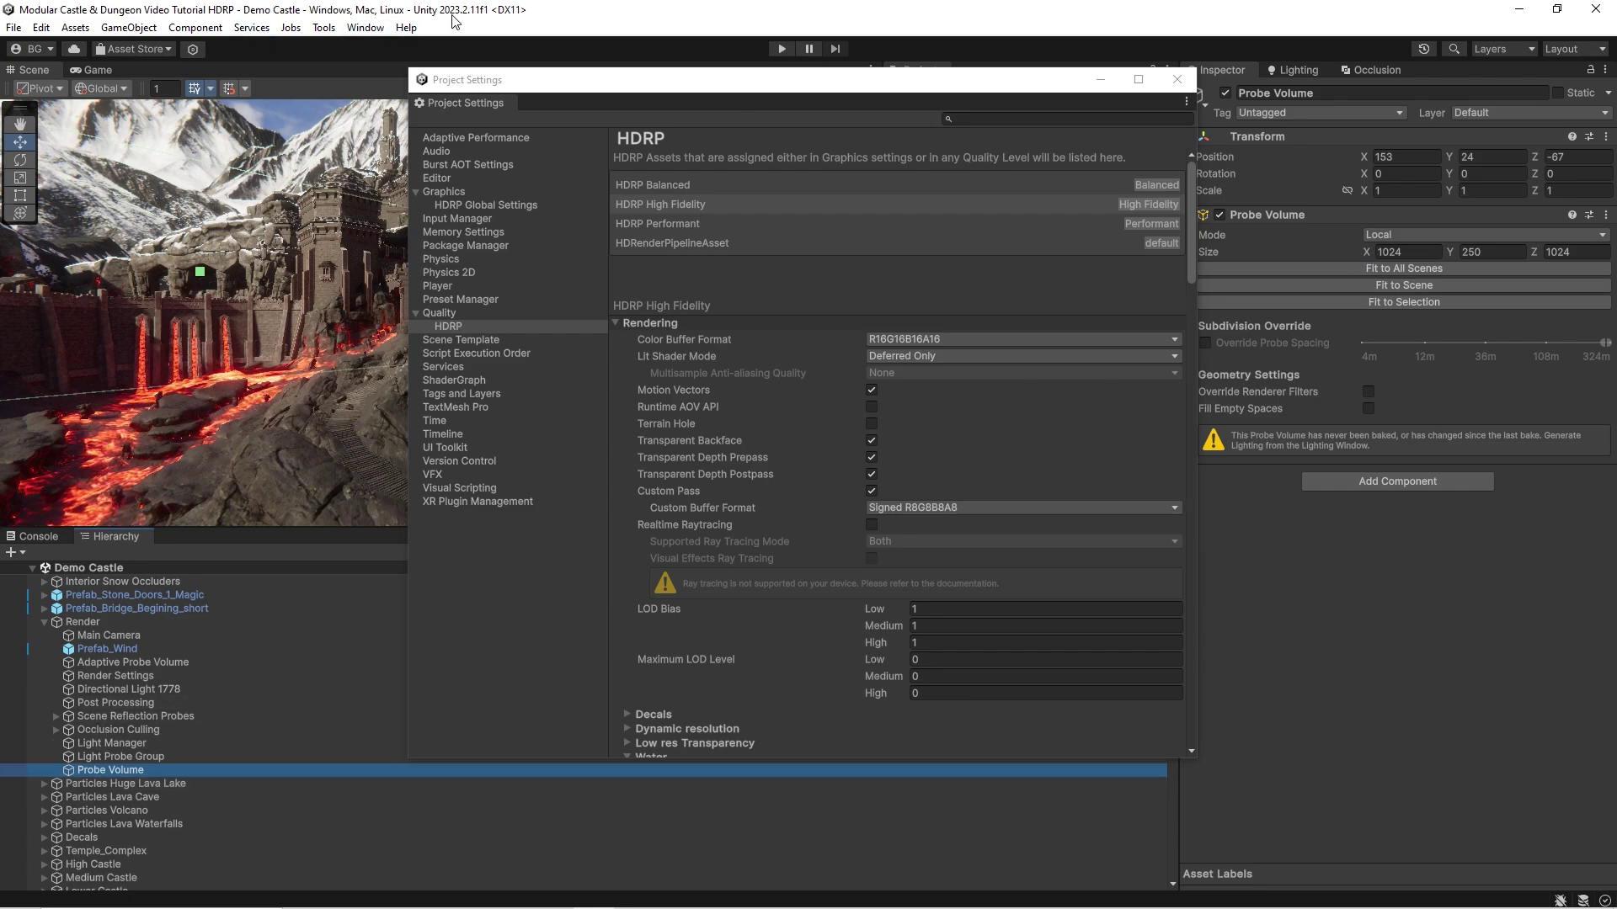
{"action": "left_click", "coordinate": [148, 755]}
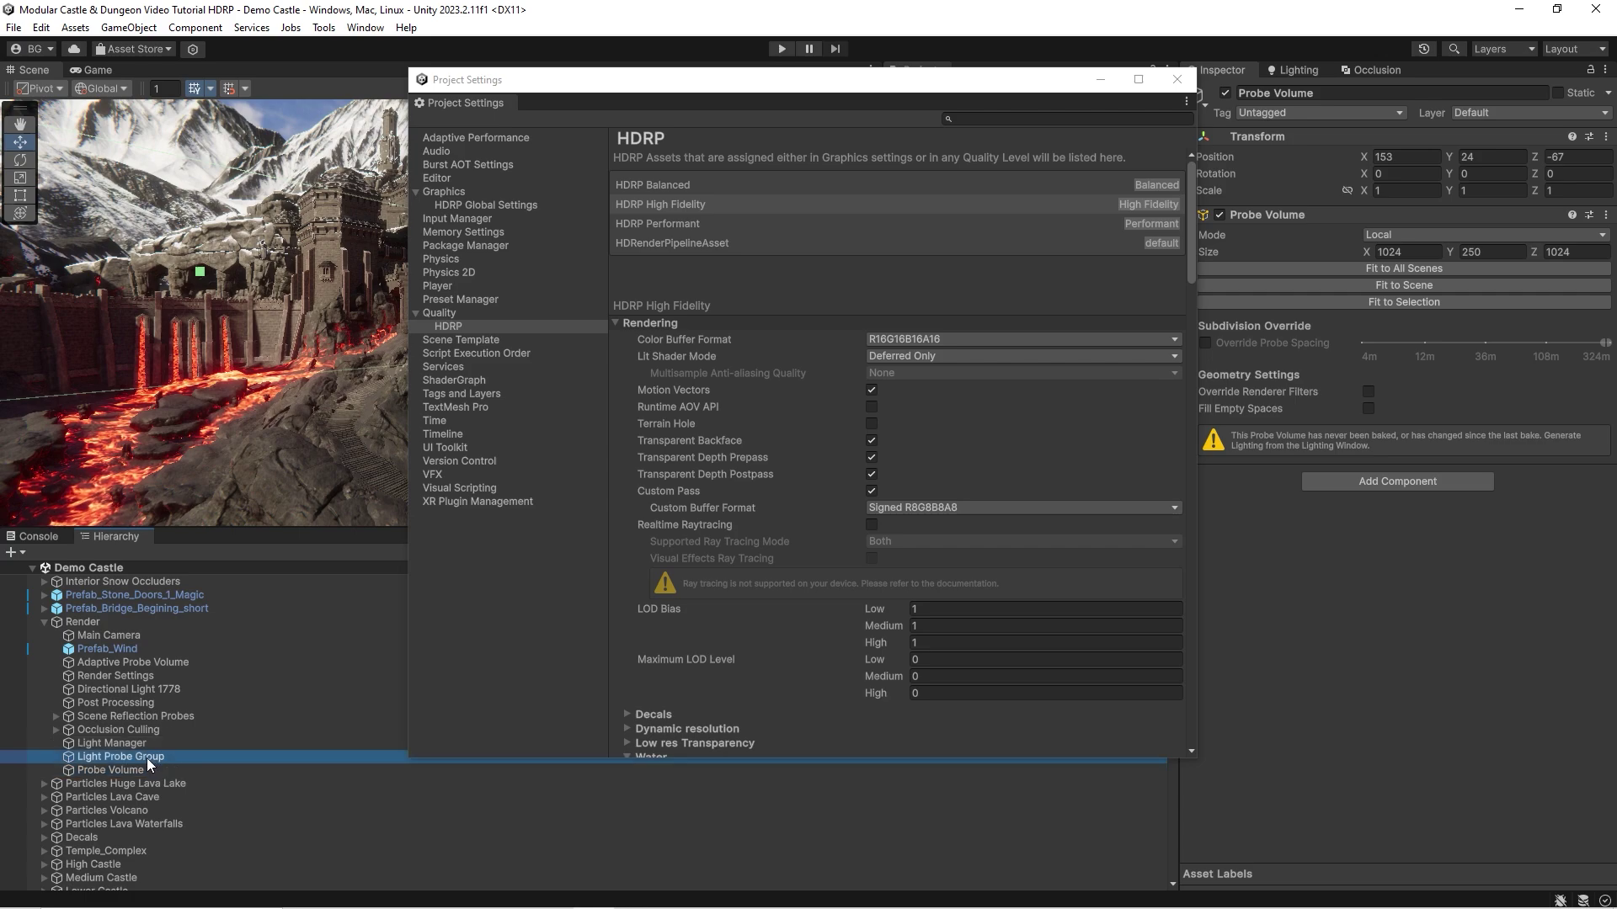
{"action": "left_click", "coordinate": [140, 769]}
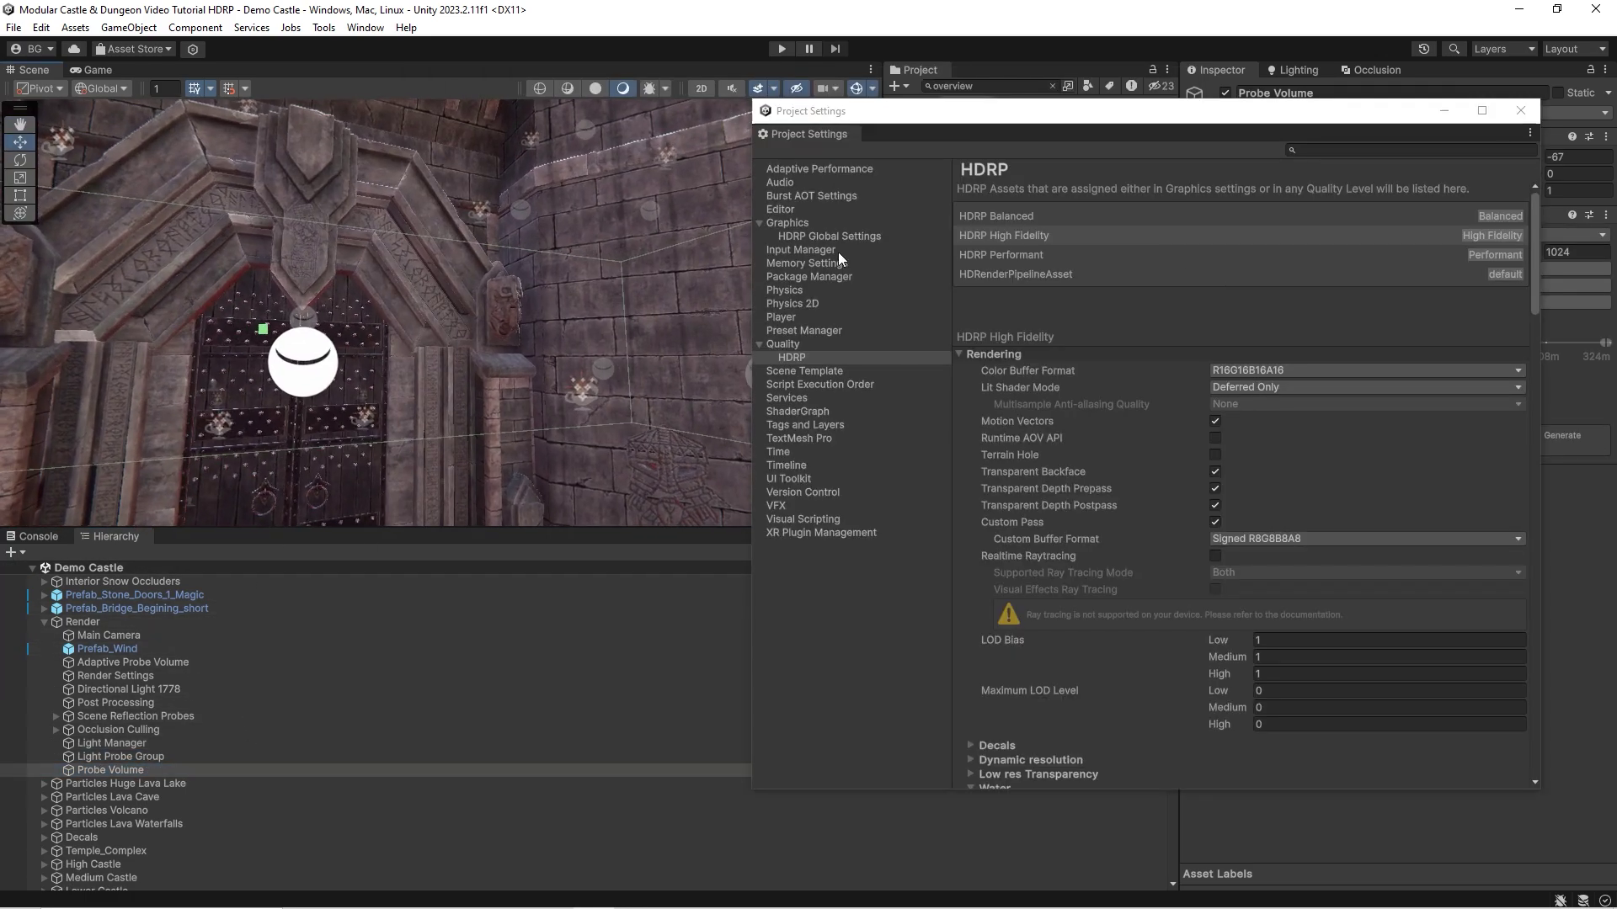
Step: Search the Project Settings for "probe vol"
{"action": "left_click", "coordinate": [1317, 151]}
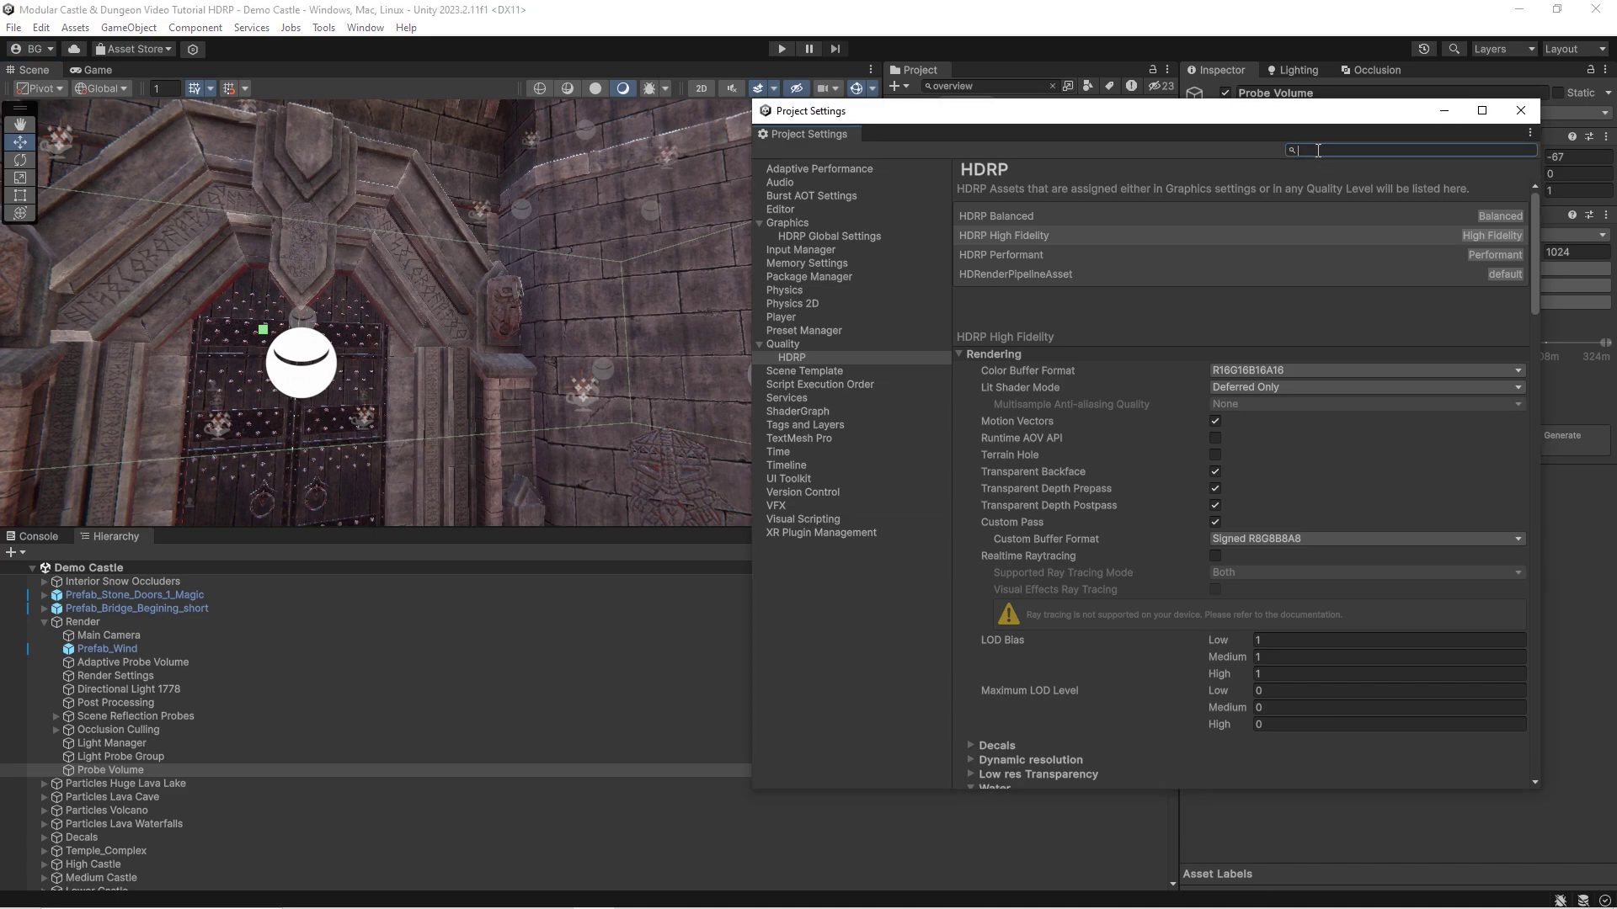
{"action": "type", "text": "probe"}
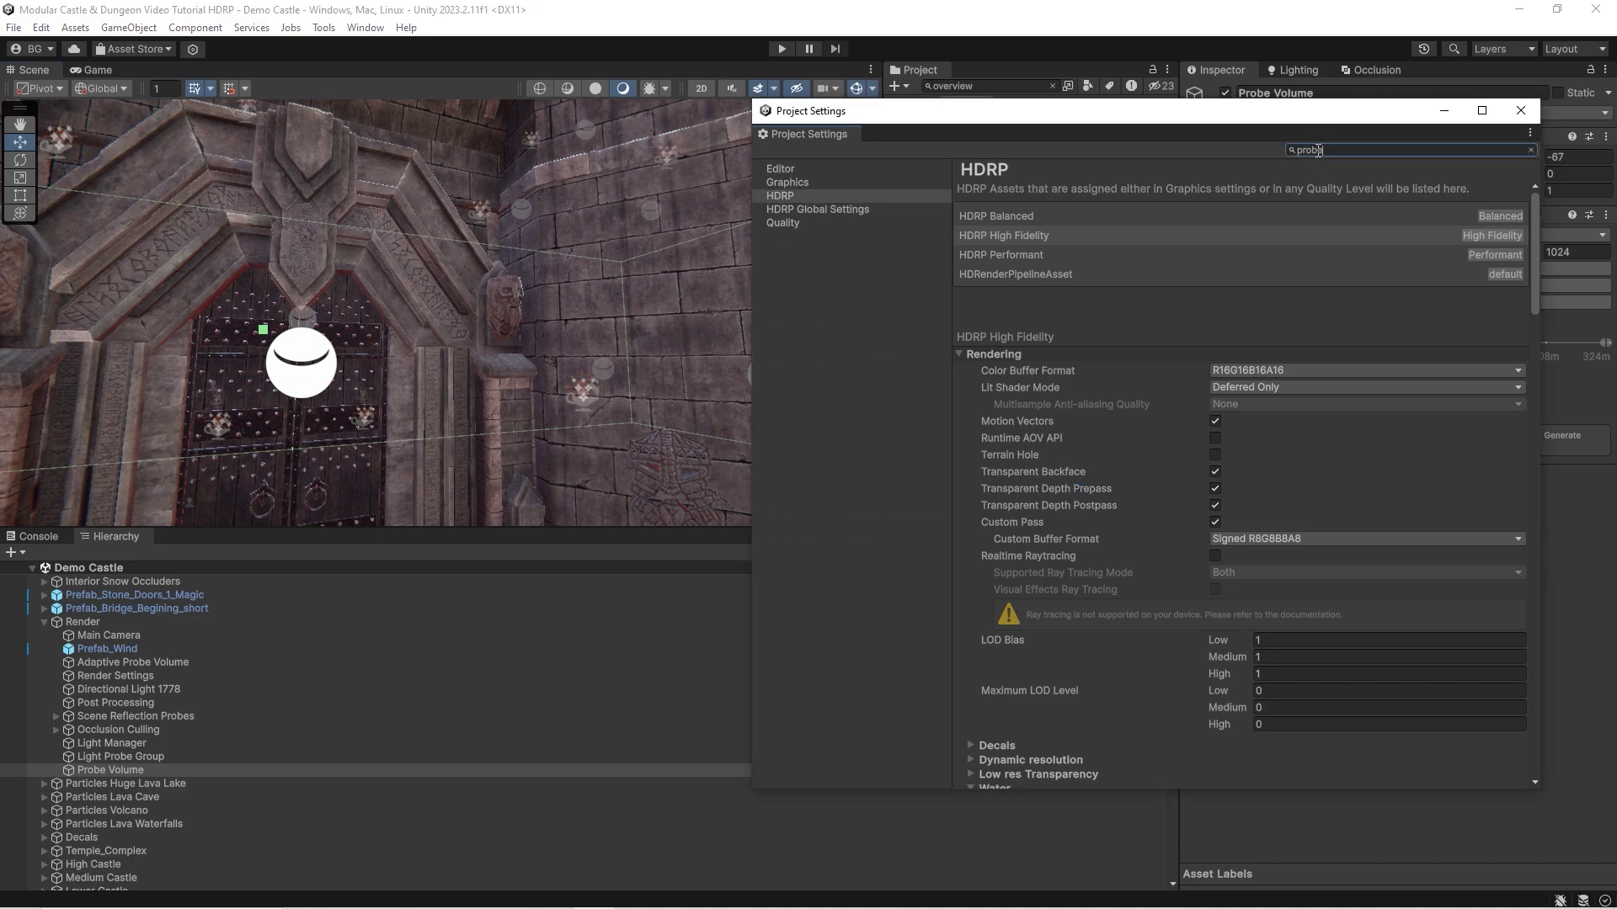
{"action": "type", "text": " vol"}
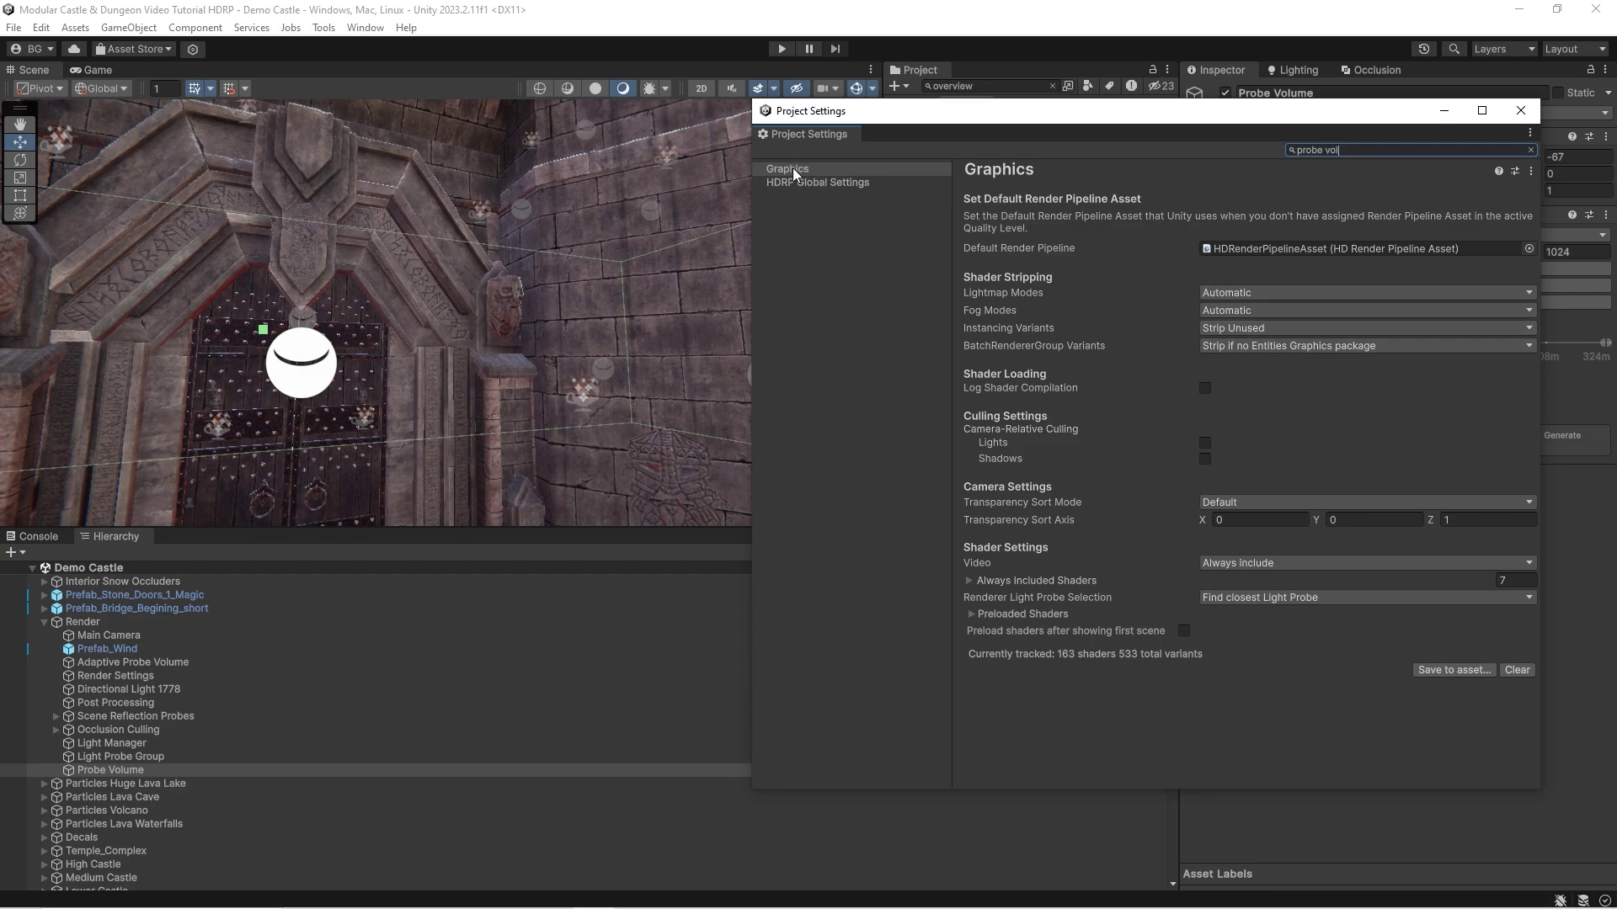
Step: Search the Project Settings for "light prob" and show the Light Probe Lighting section of the HDRP settings
{"action": "left_click_drag", "start_coordinate": [1343, 149], "coordinate": [1292, 149]}
{"action": "key", "text": "BackSpace"}
{"action": "type", "text": "ligh"}
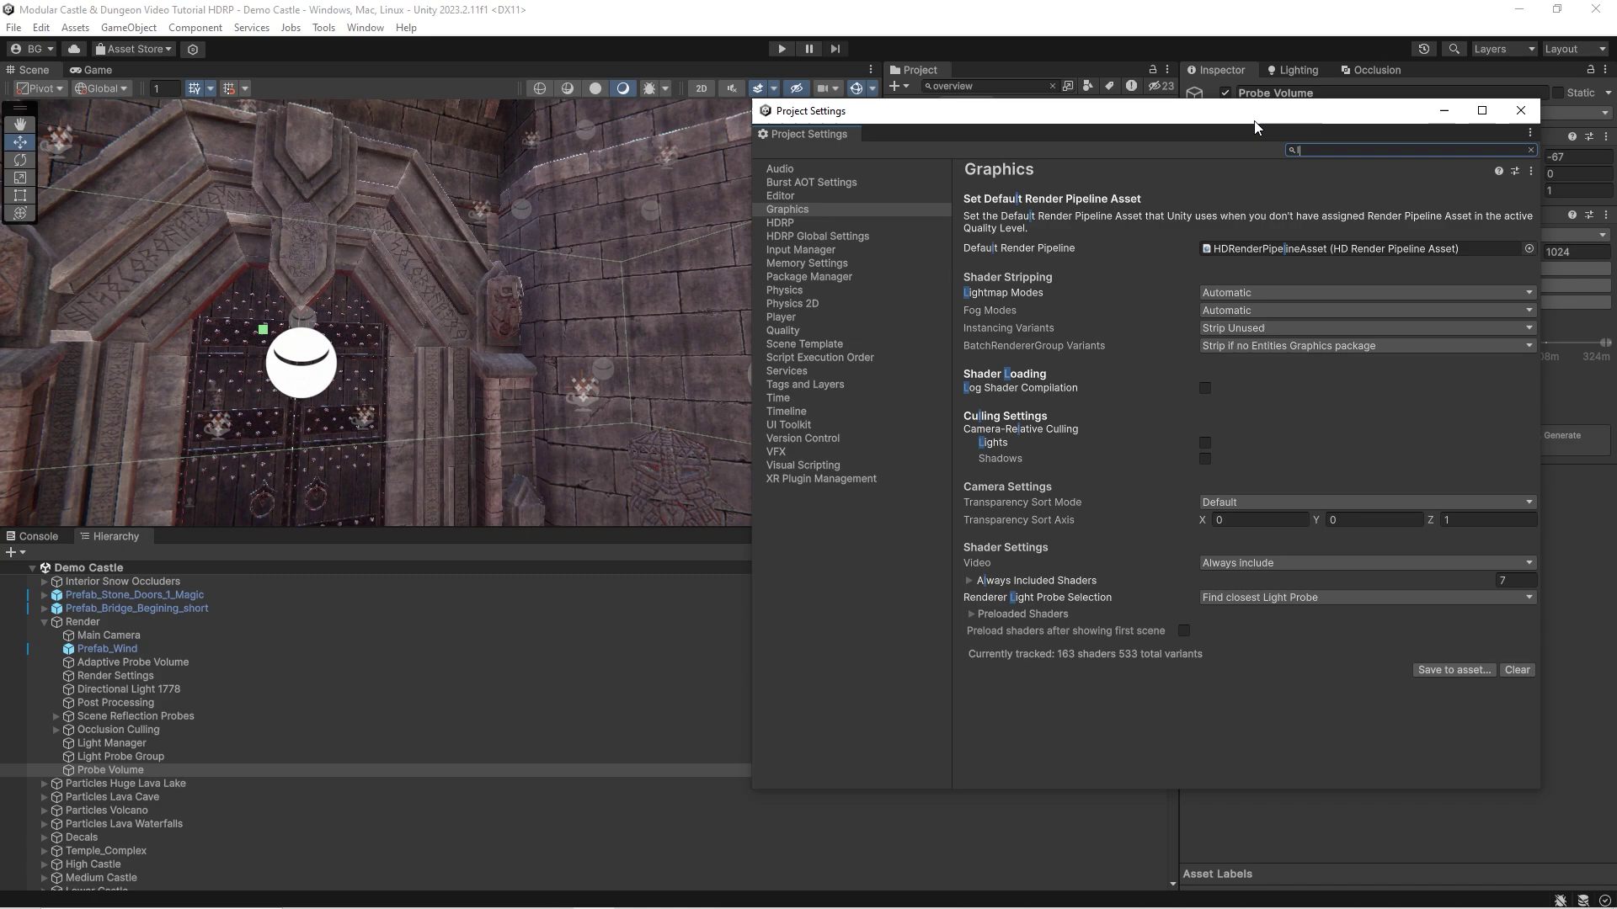
{"action": "type", "text": "t prob"}
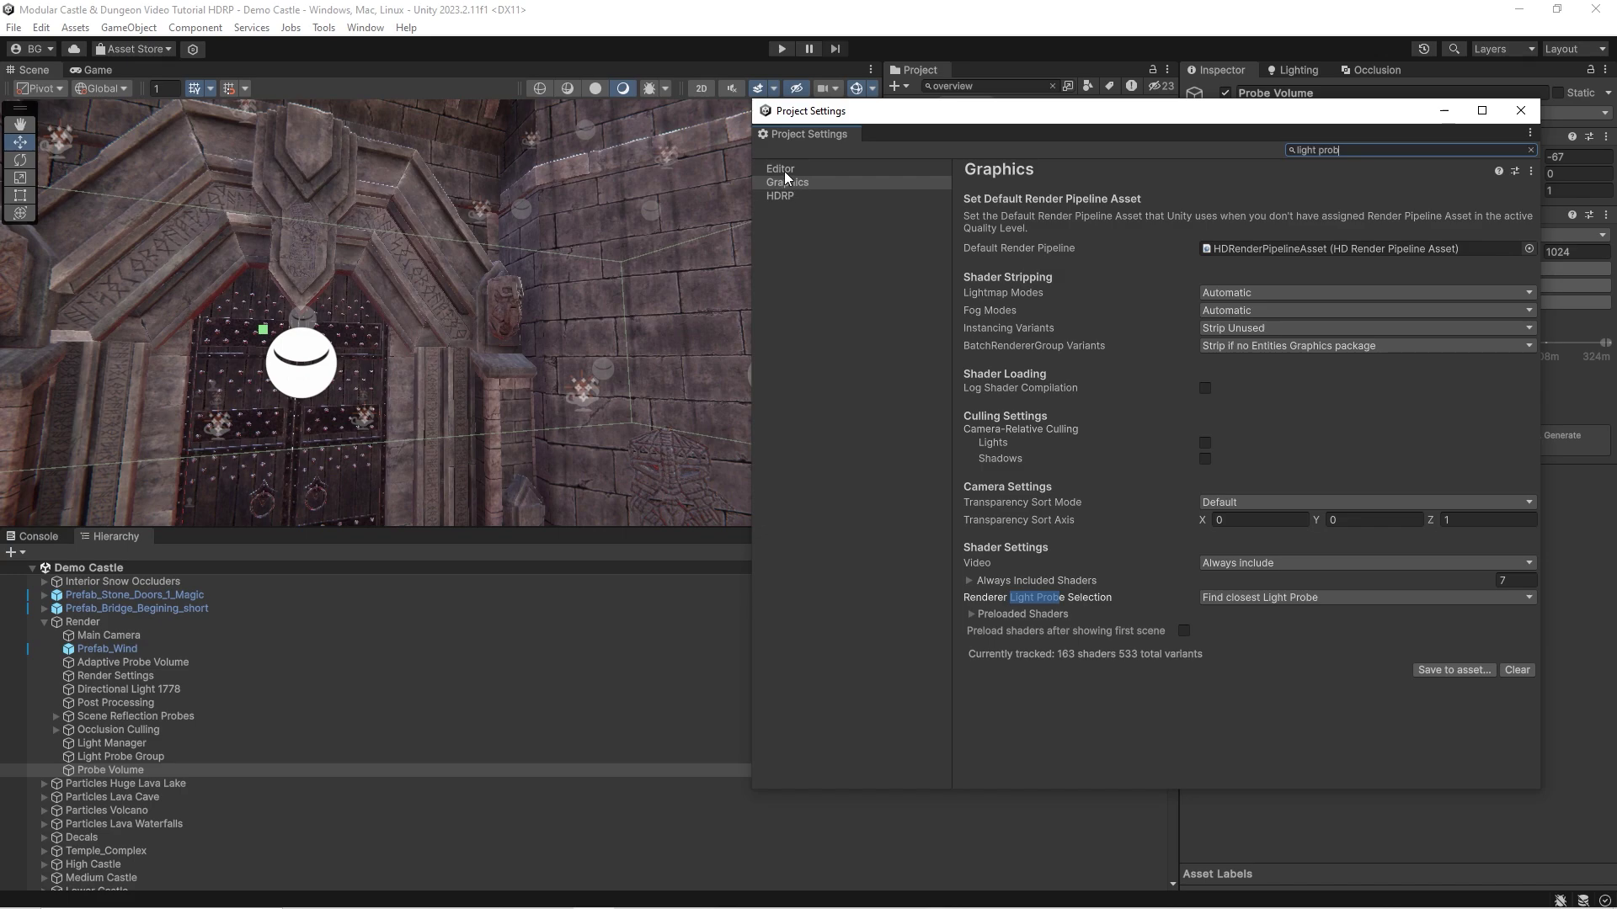
{"action": "left_click", "coordinate": [783, 195]}
{"action": "scroll", "coordinate": [1221, 475], "scroll_direction": "down", "scroll_amount": 5}
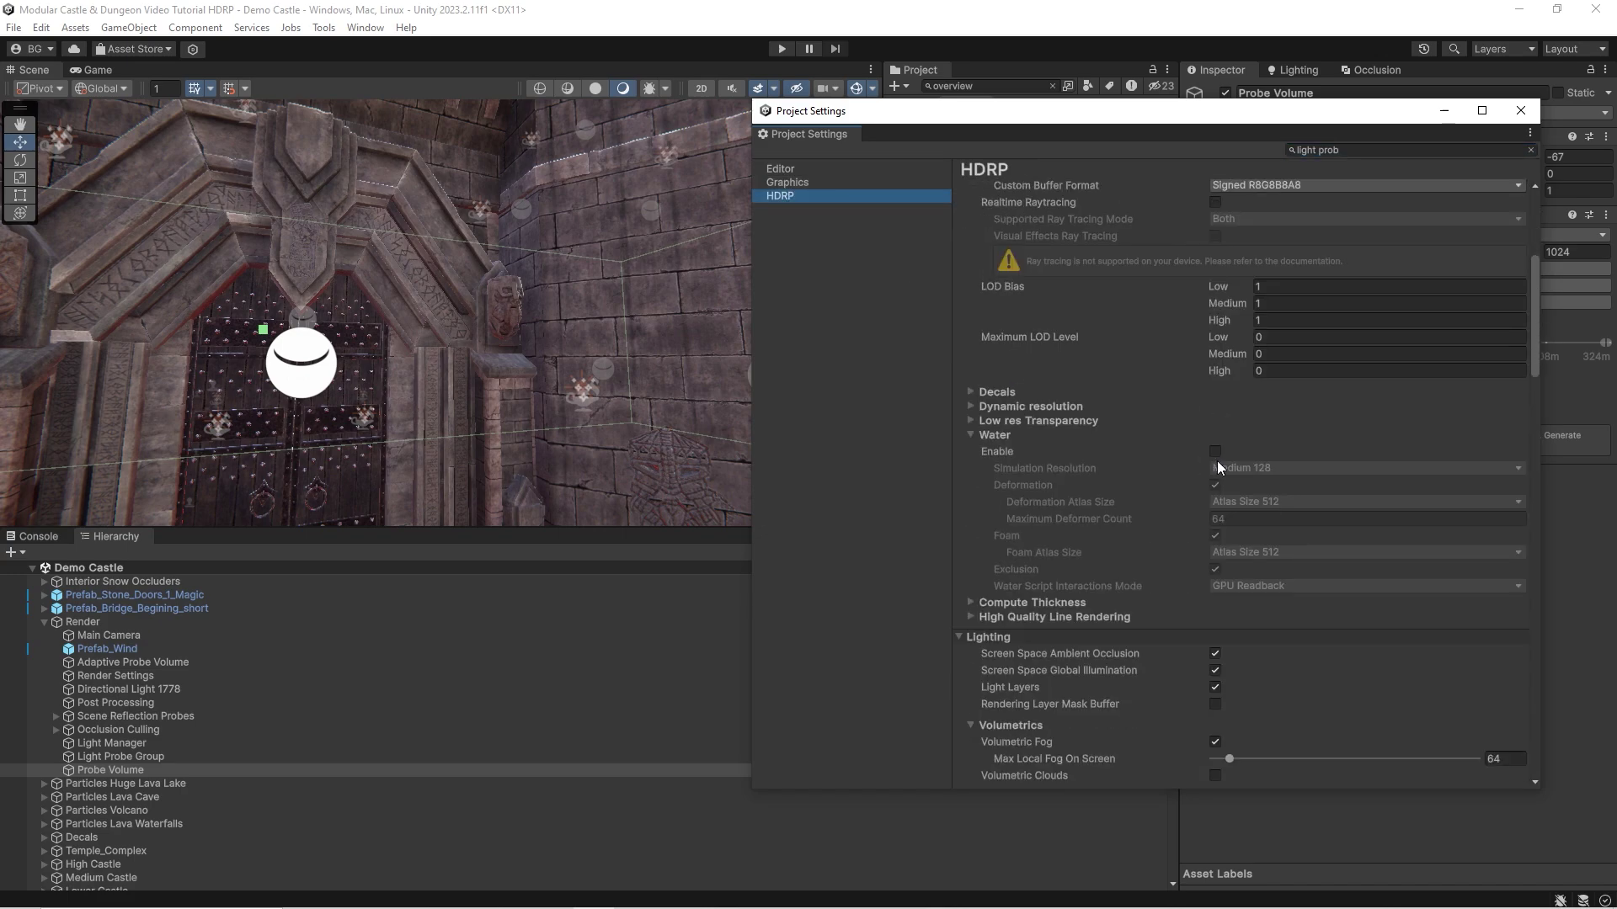
{"action": "scroll", "coordinate": [1218, 469], "scroll_direction": "down", "scroll_amount": 4}
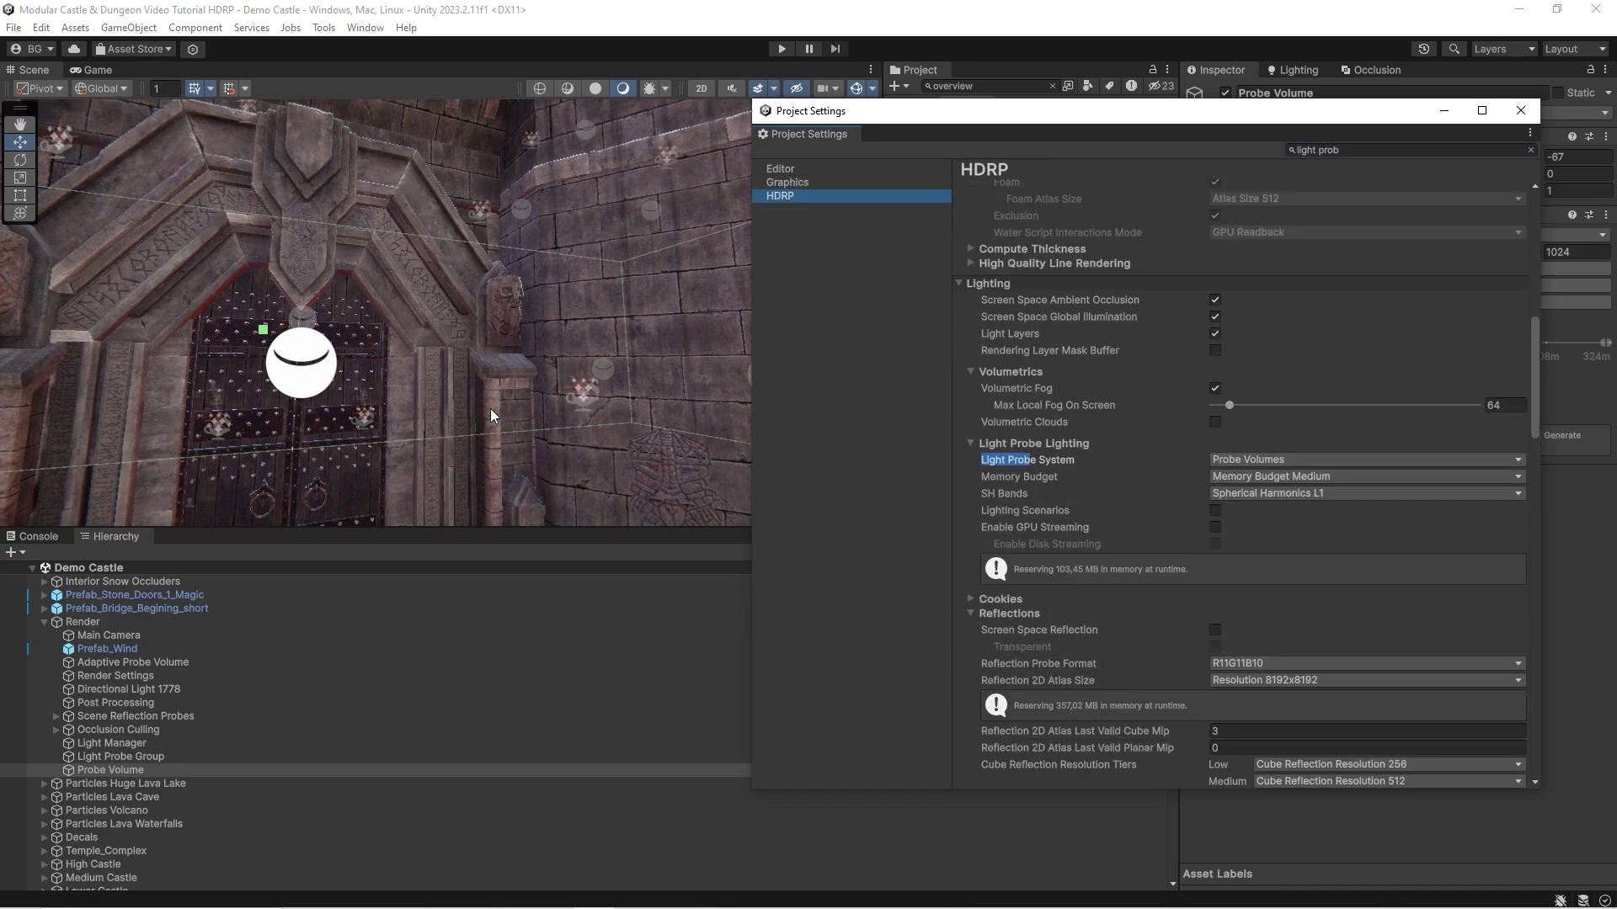
Step: Switch the HDRP Light Probe System to Light Probe Groups and check the lighting on the castle walls
{"action": "key", "text": "w"}
{"action": "right_click_drag", "start_coordinate": [506, 389], "coordinate": [500, 367]}
{"action": "left_click", "coordinate": [1237, 462]}
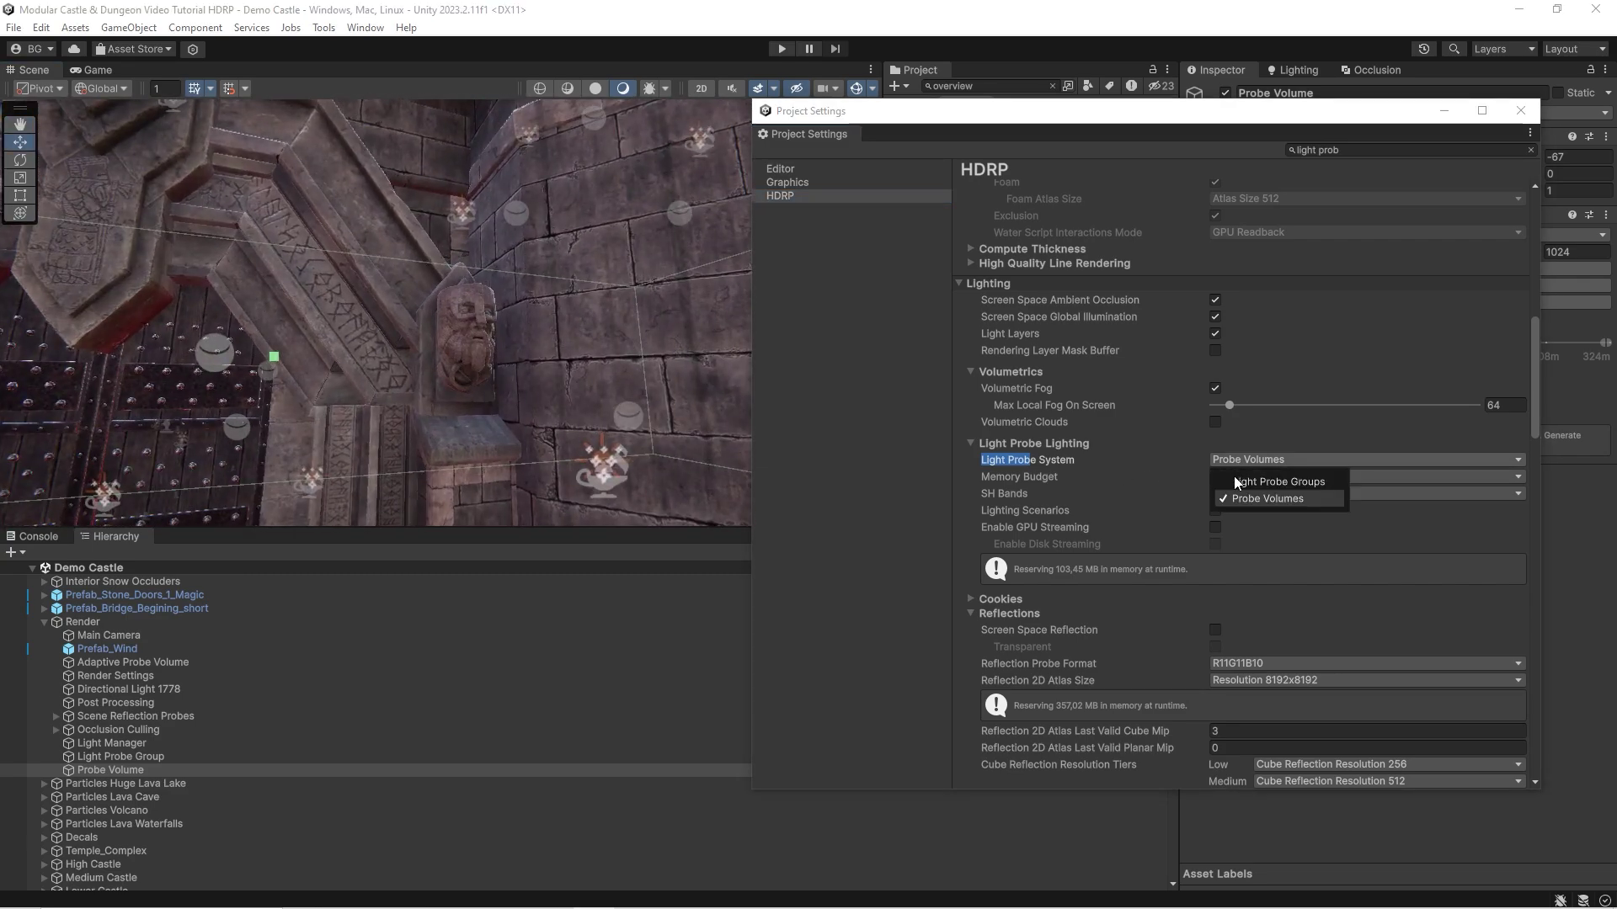
{"action": "left_click", "coordinate": [1255, 498]}
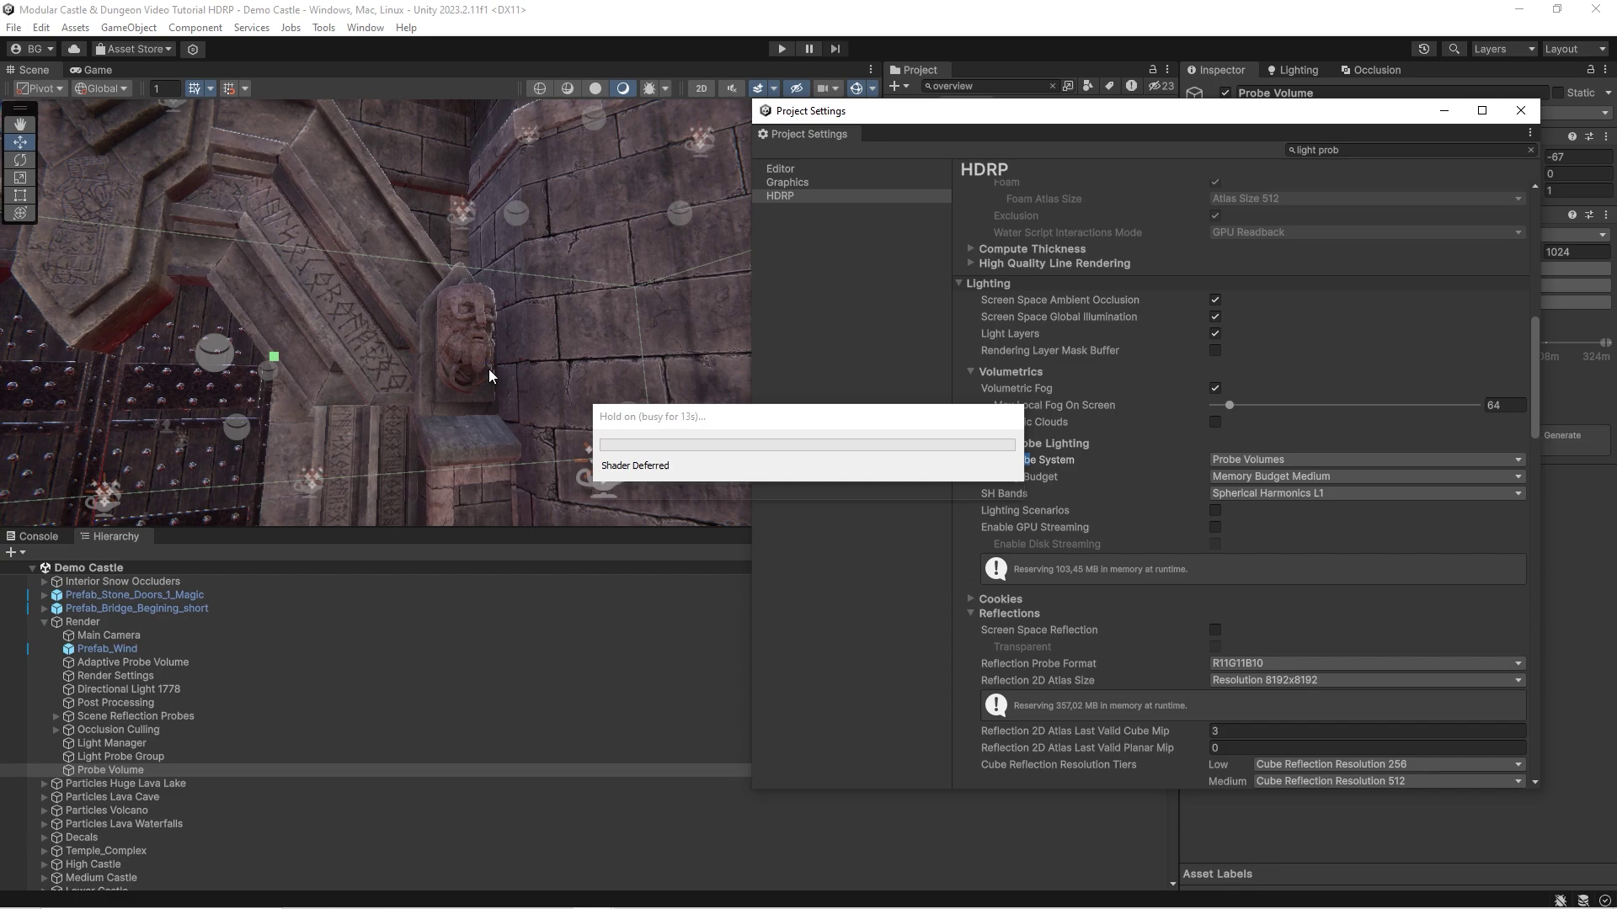
{"action": "key", "text": "s"}
{"action": "mouse_move", "coordinate": [488, 369]}
{"action": "right_mouse_down"}
{"action": "mouse_move", "coordinate": [510, 360]}
{"action": "mouse_move", "coordinate": [558, 257]}
{"action": "mouse_move", "coordinate": [592, 399]}
{"action": "mouse_move", "coordinate": [461, 358]}
{"action": "right_mouse_up"}
{"action": "key", "text": "w"}
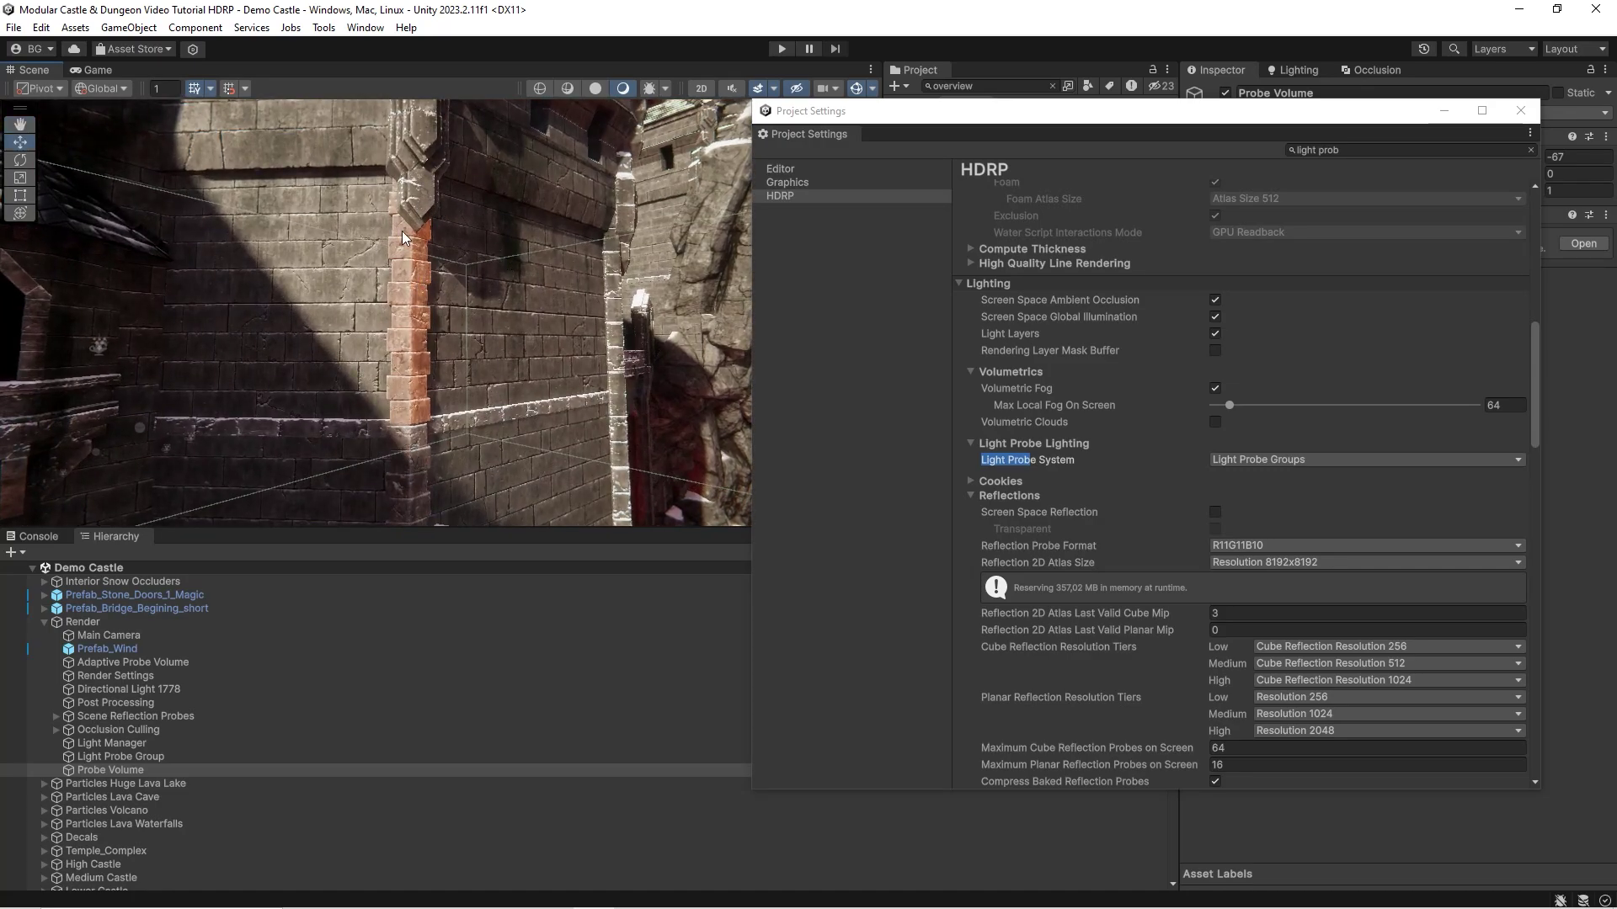
{"action": "scroll", "coordinate": [402, 238], "scroll_direction": "up", "scroll_amount": 5}
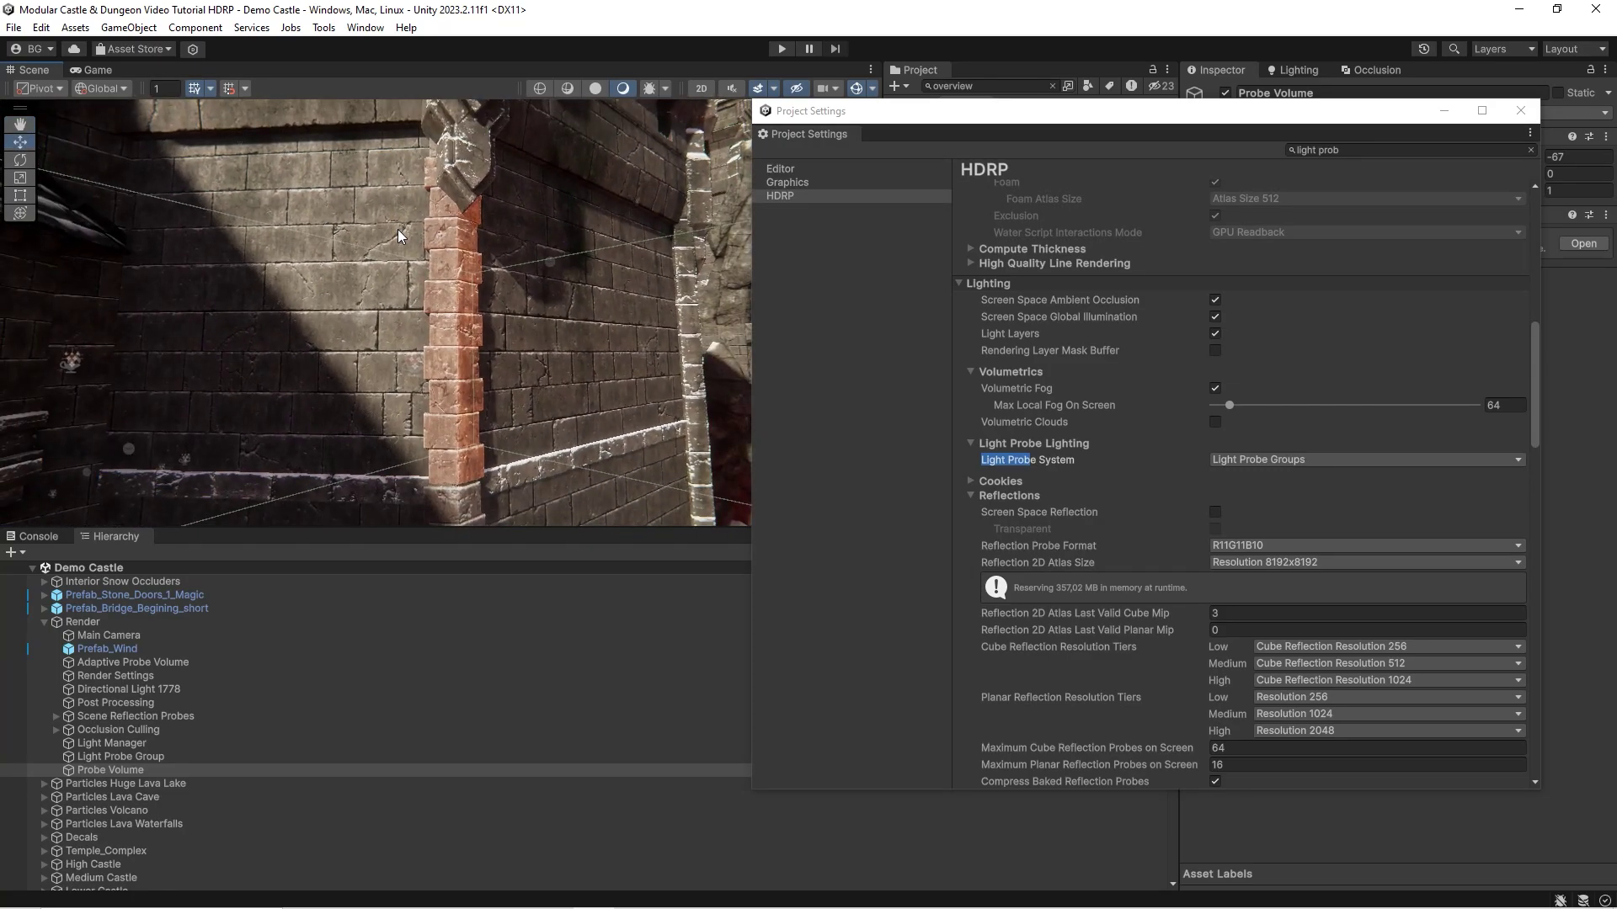
Step: Set the HDRP Light Probe System to Probe Volumes and look over the castle's lighting
{"action": "left_click", "coordinate": [1239, 459]}
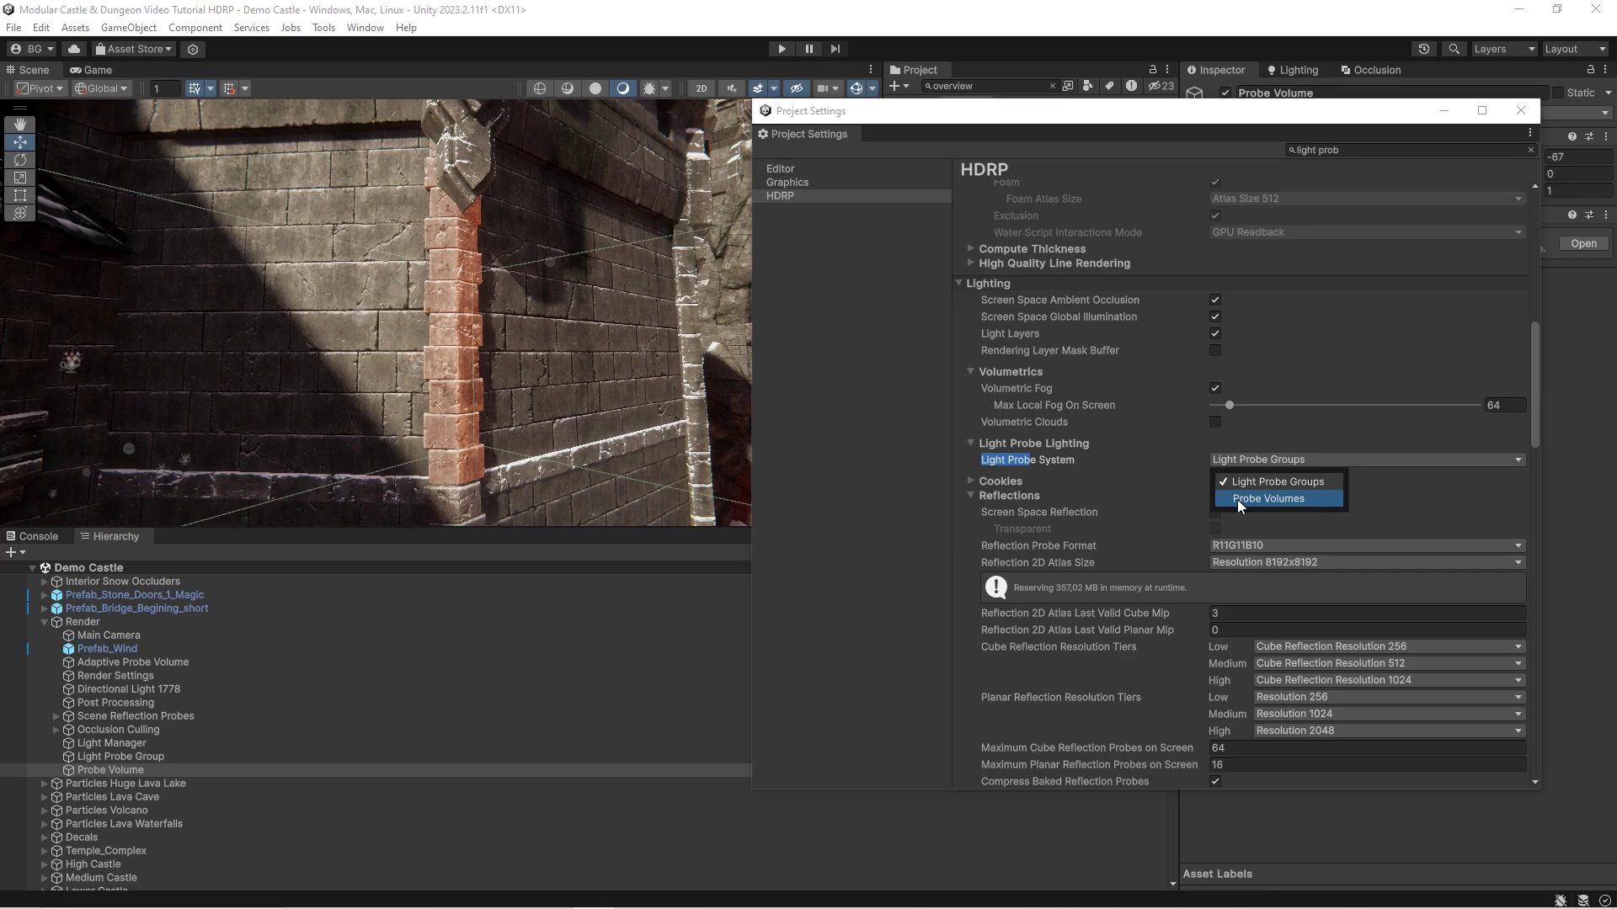
{"action": "left_click", "coordinate": [380, 365]}
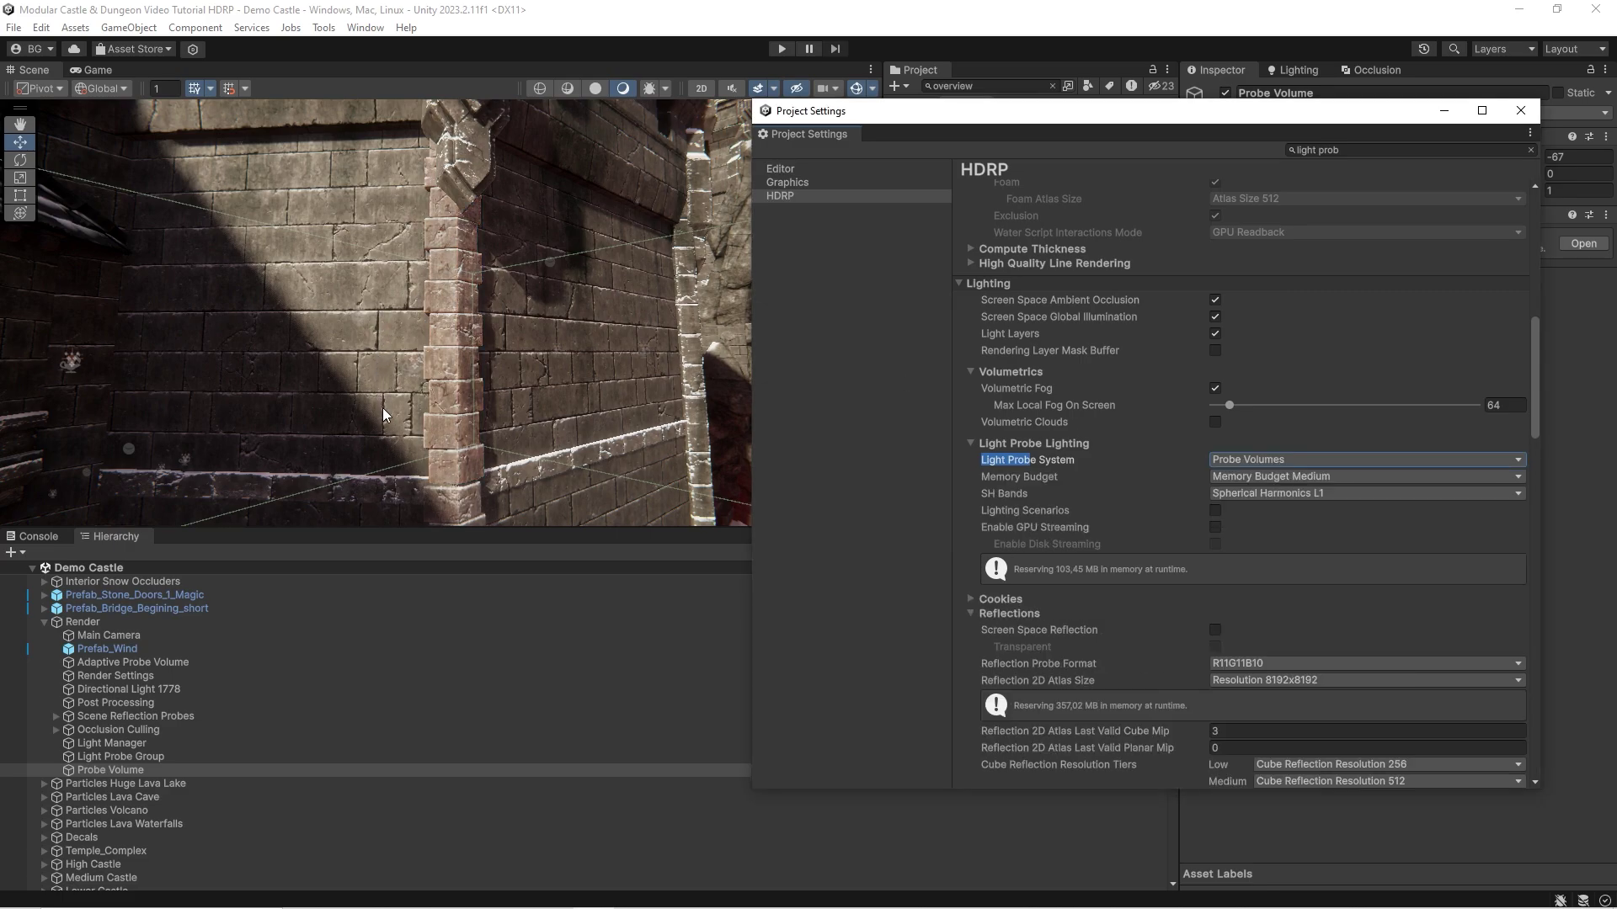
{"action": "right_click_drag", "start_coordinate": [382, 413], "coordinate": [485, 367]}
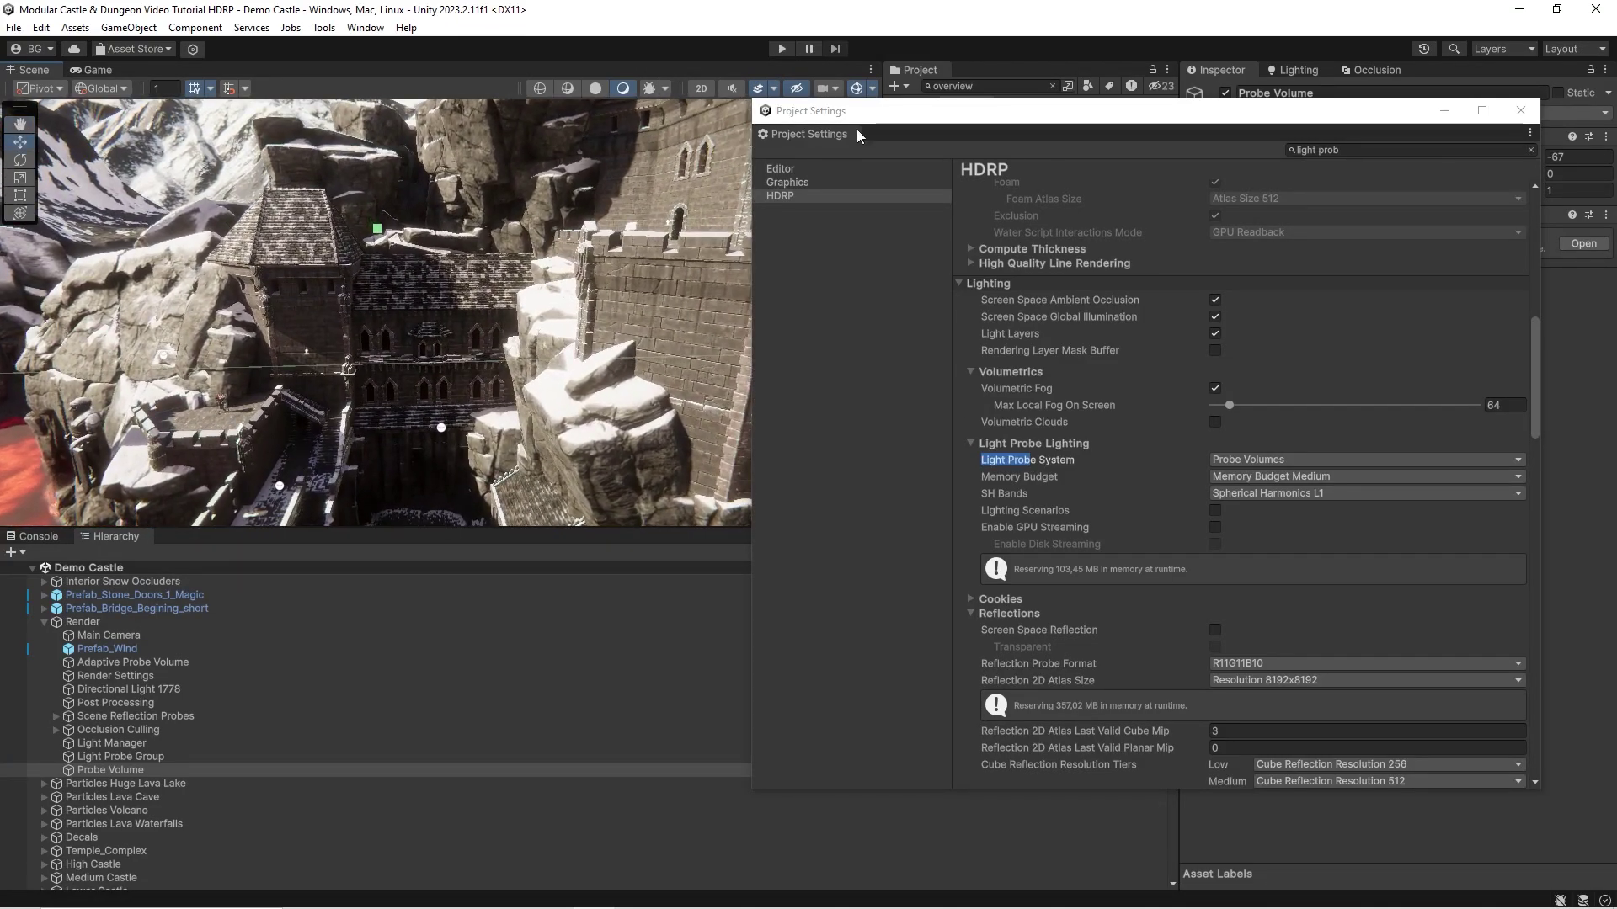
Step: Open the Rendering Debugger beside the Project Settings and turn on Display Probes in its Probe Volume options
{"action": "left_click_drag", "start_coordinate": [875, 119], "coordinate": [970, 111]}
{"action": "left_click", "coordinate": [365, 27]}
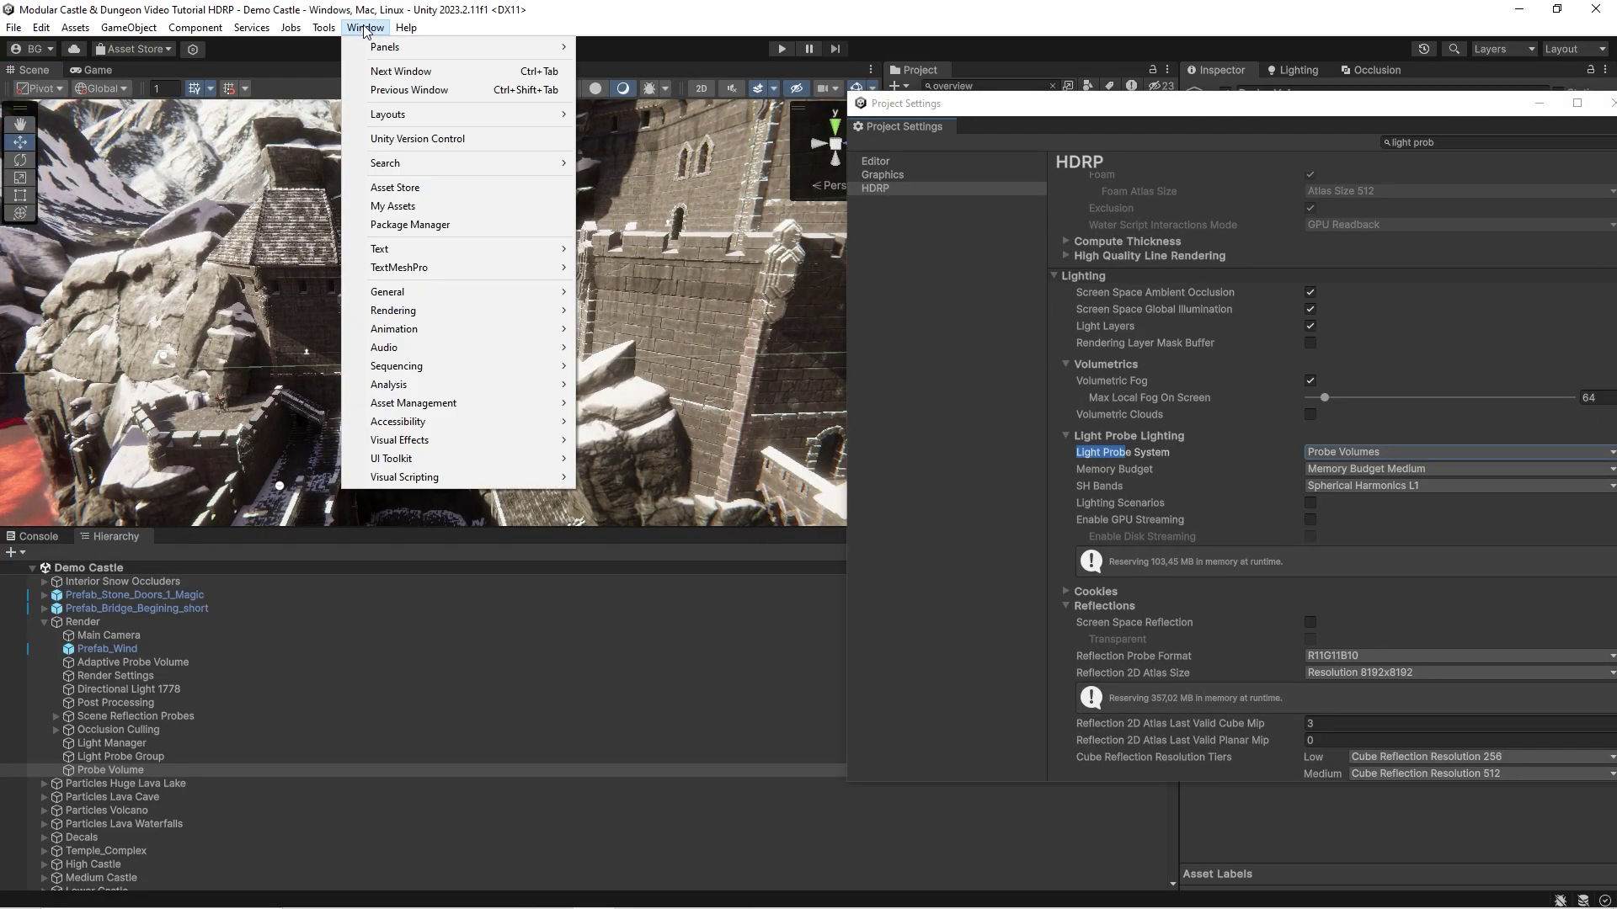
{"action": "mouse_move", "coordinate": [396, 318]}
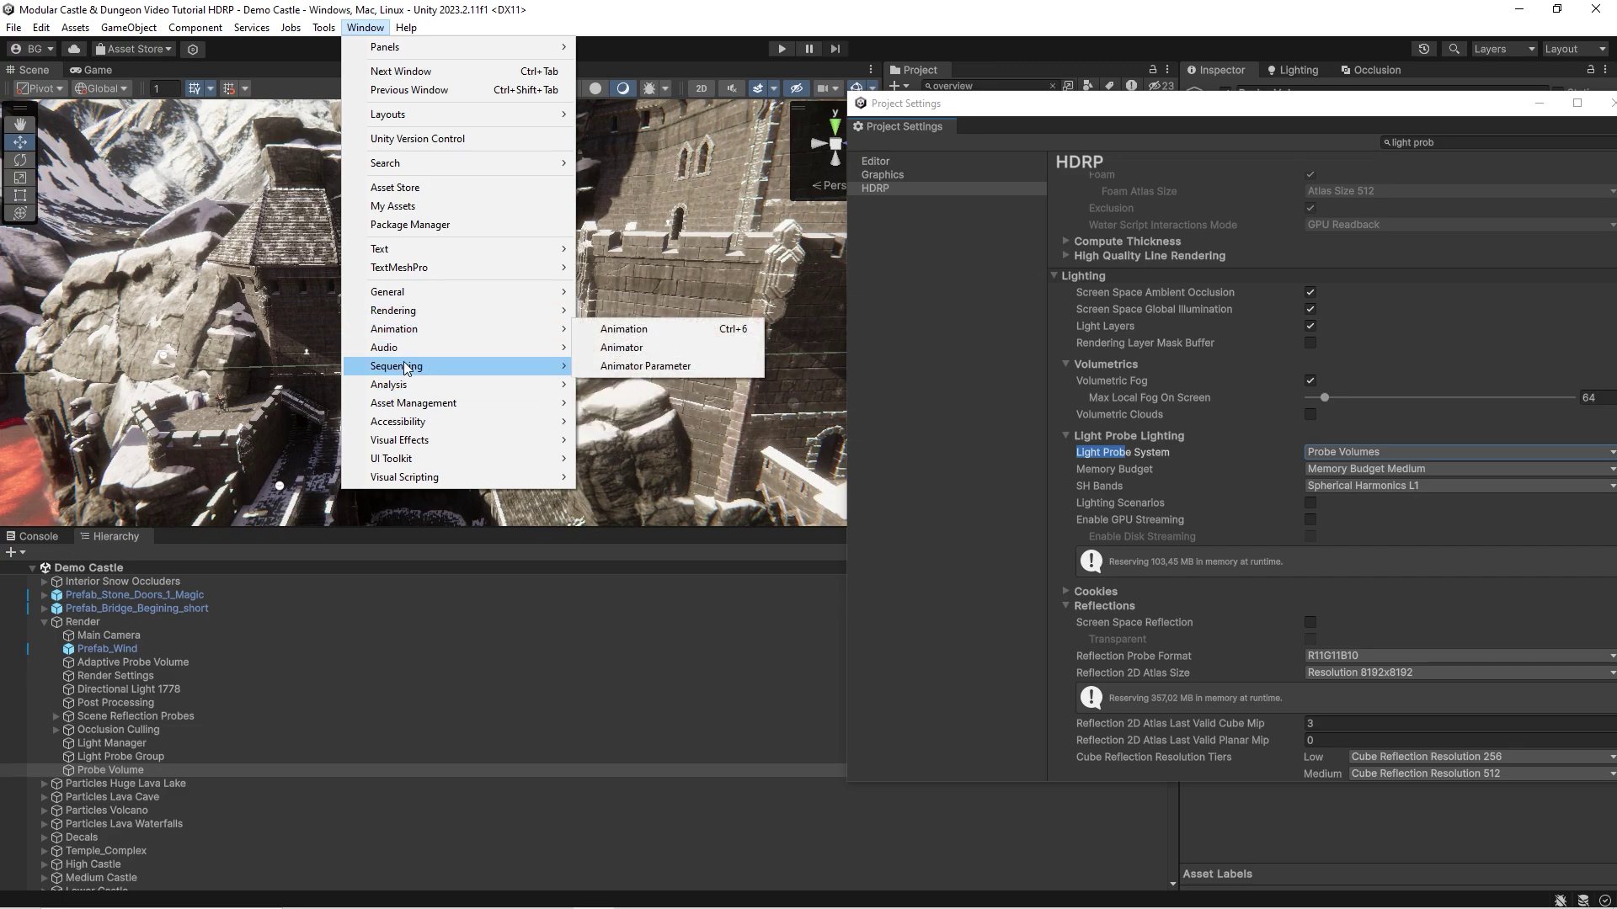
{"action": "mouse_move", "coordinate": [422, 395]}
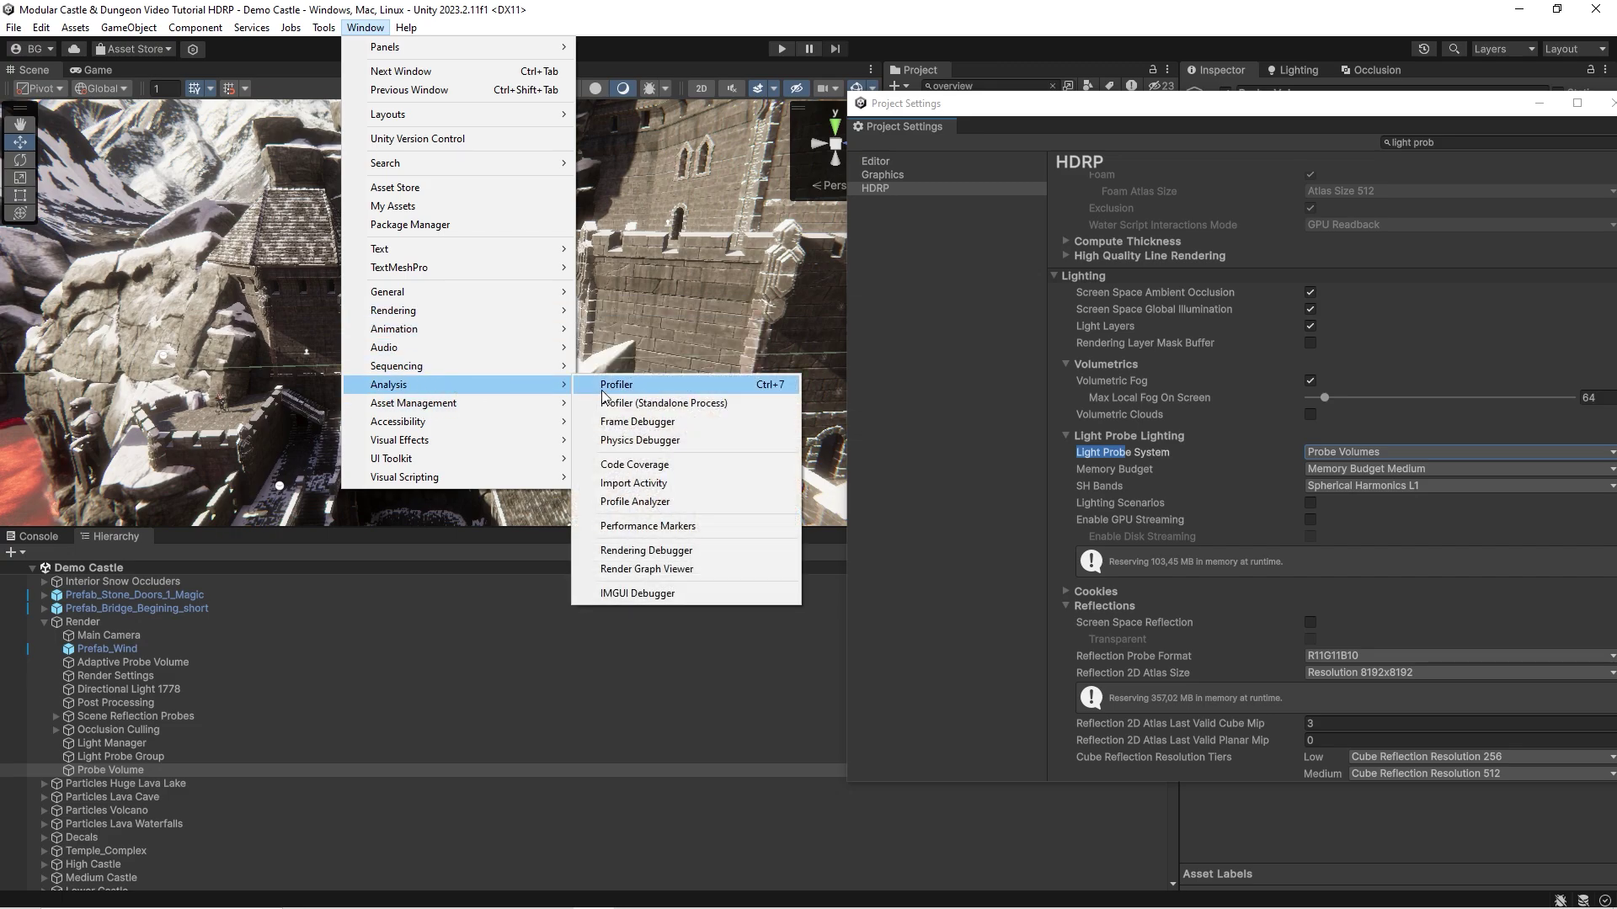
{"action": "left_click", "coordinate": [646, 550]}
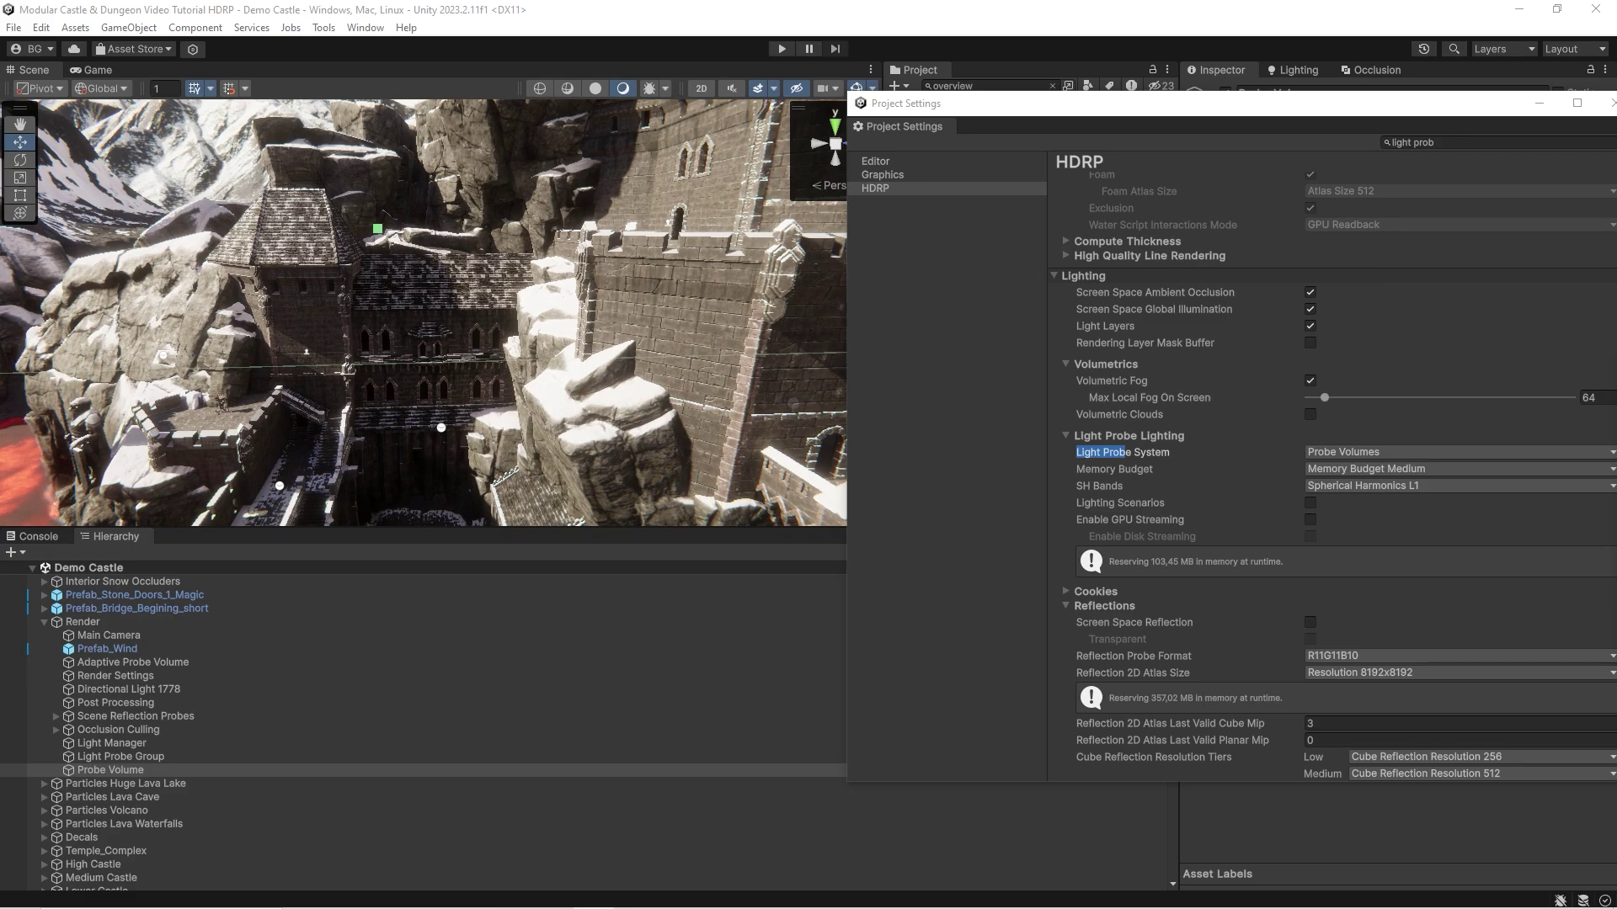
{"action": "left_click_drag", "start_coordinate": [1616, 425], "coordinate": [295, 199]}
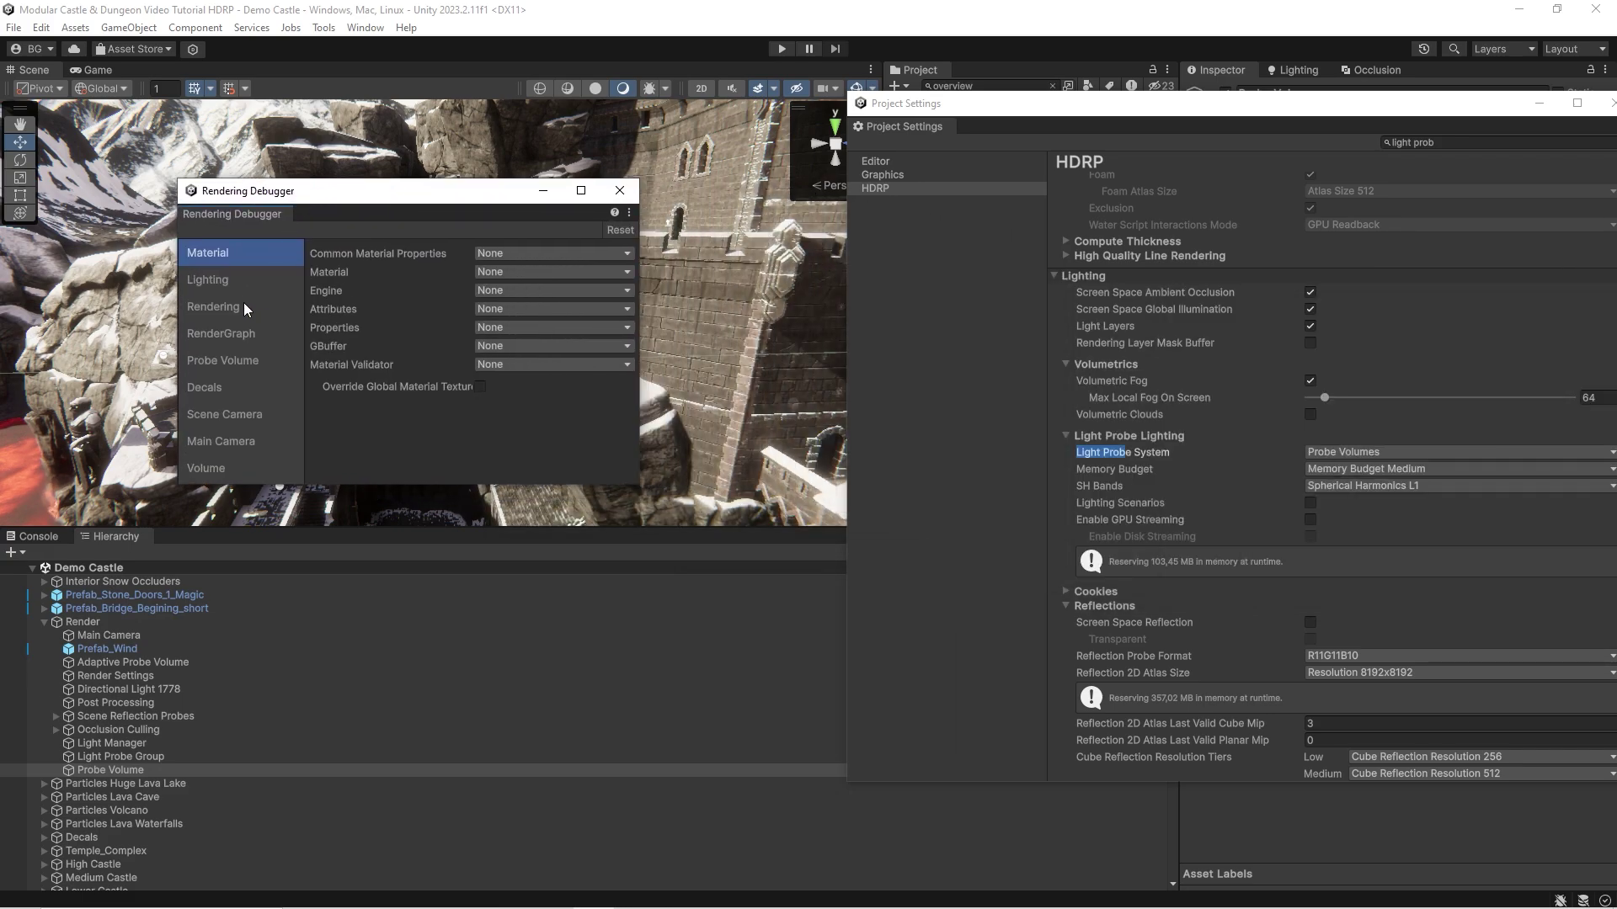
{"action": "left_click", "coordinate": [203, 279]}
{"action": "left_click", "coordinate": [227, 359]}
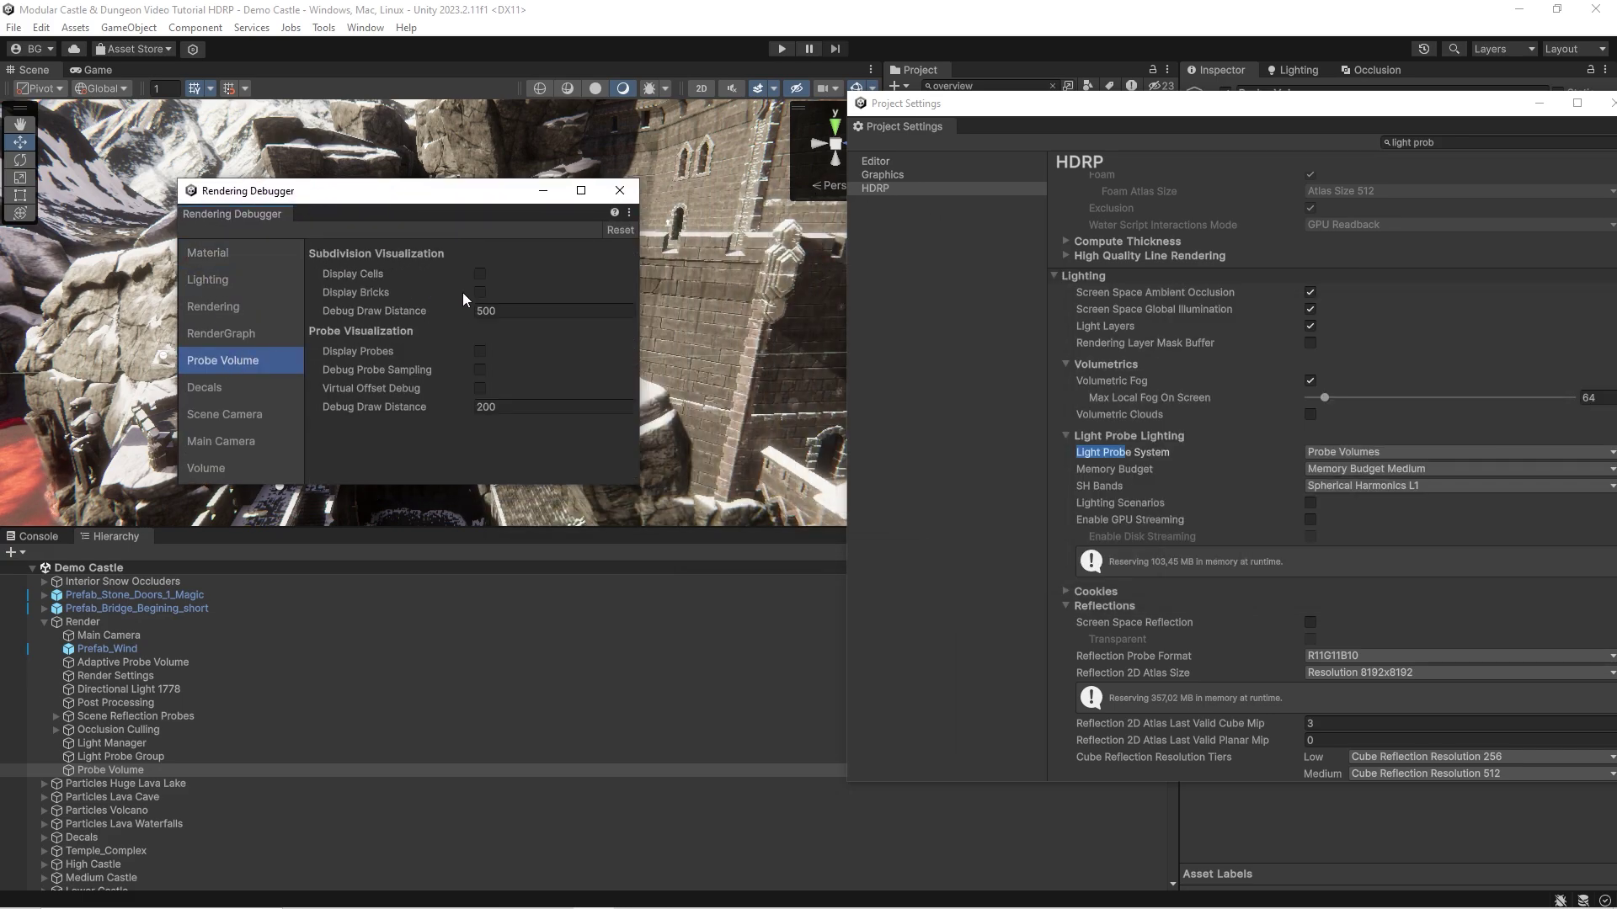
{"action": "left_click", "coordinate": [480, 351]}
Step: Set the subdivision Debug Draw Distance to 50 and the probe Debug Size to 1.62, and inspect the probes around the castle
{"action": "left_click_drag", "start_coordinate": [466, 205], "coordinate": [712, 354]}
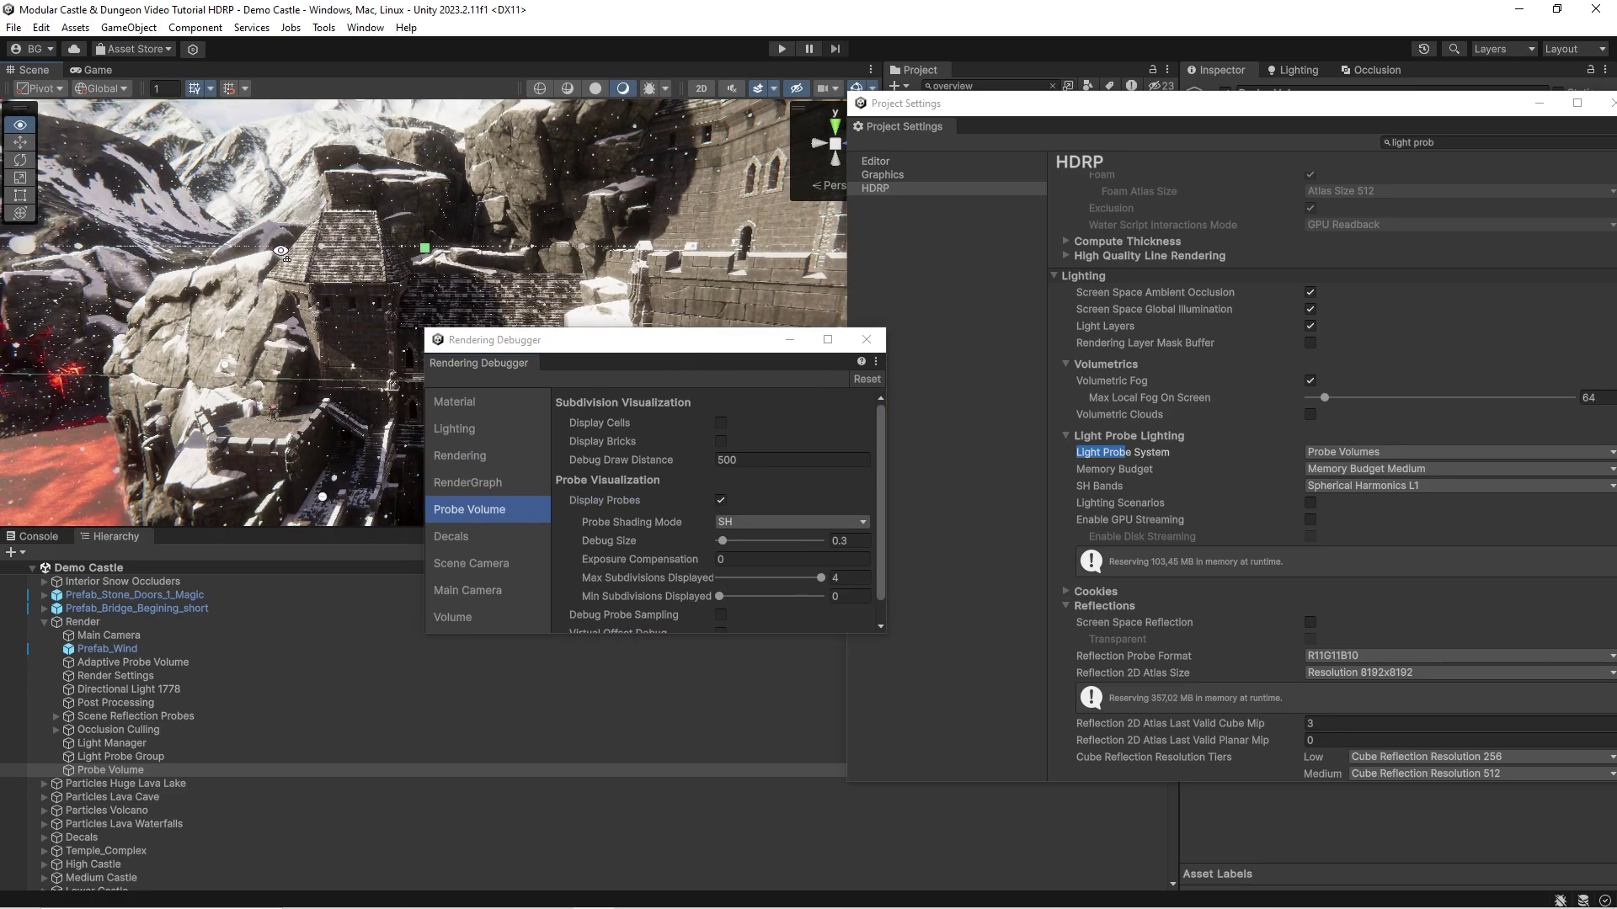
{"action": "left_click", "coordinate": [758, 462]}
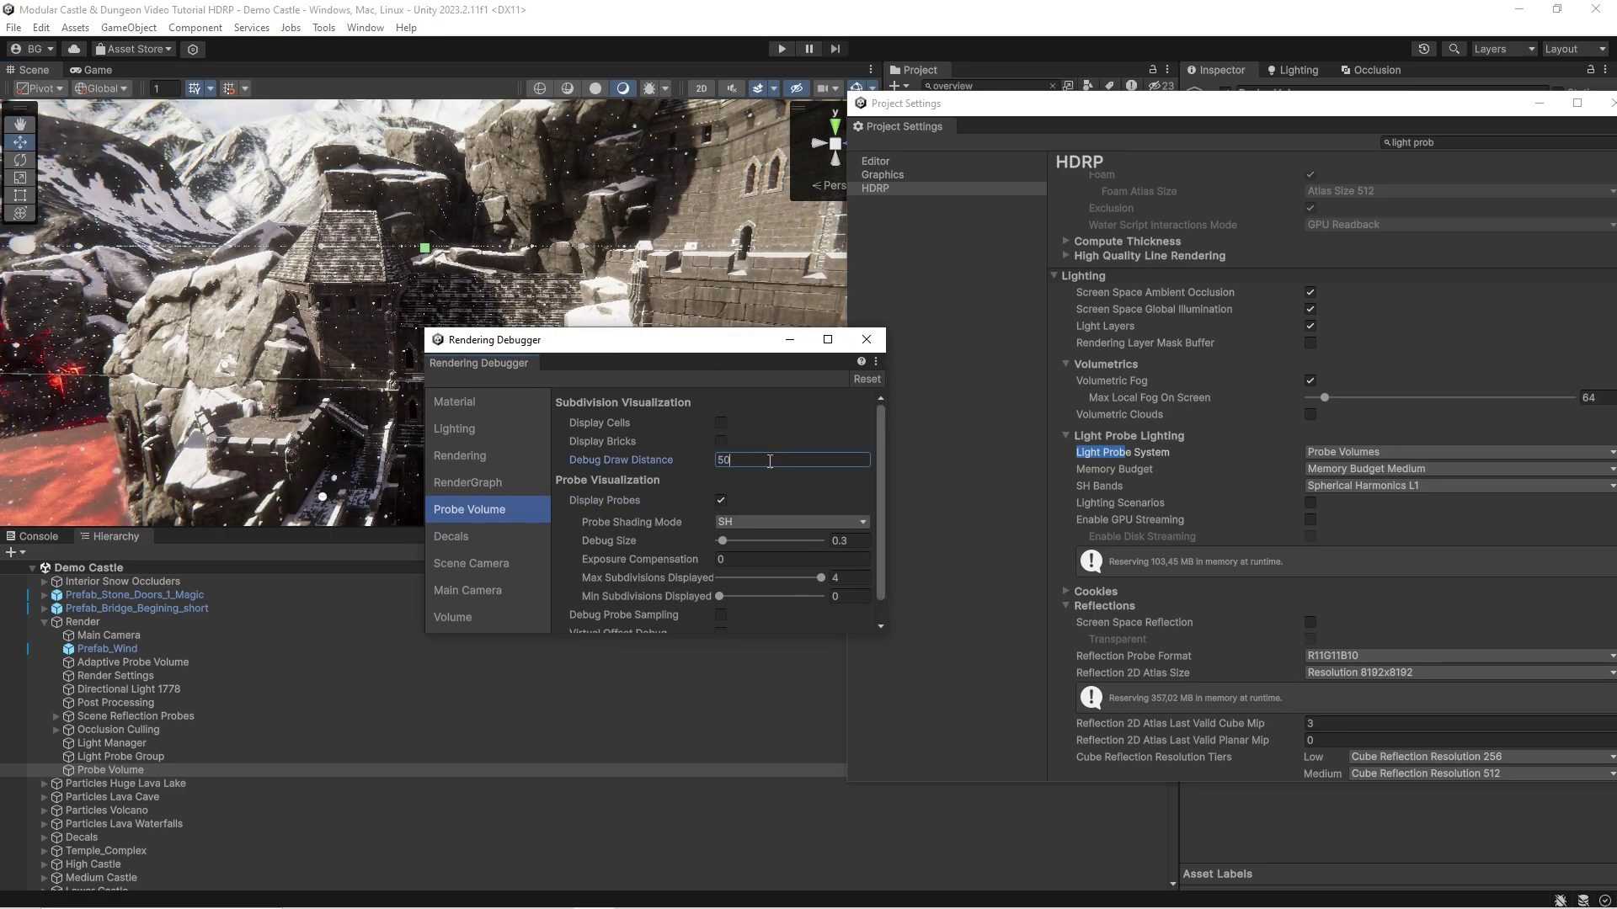
{"action": "key", "text": "Return"}
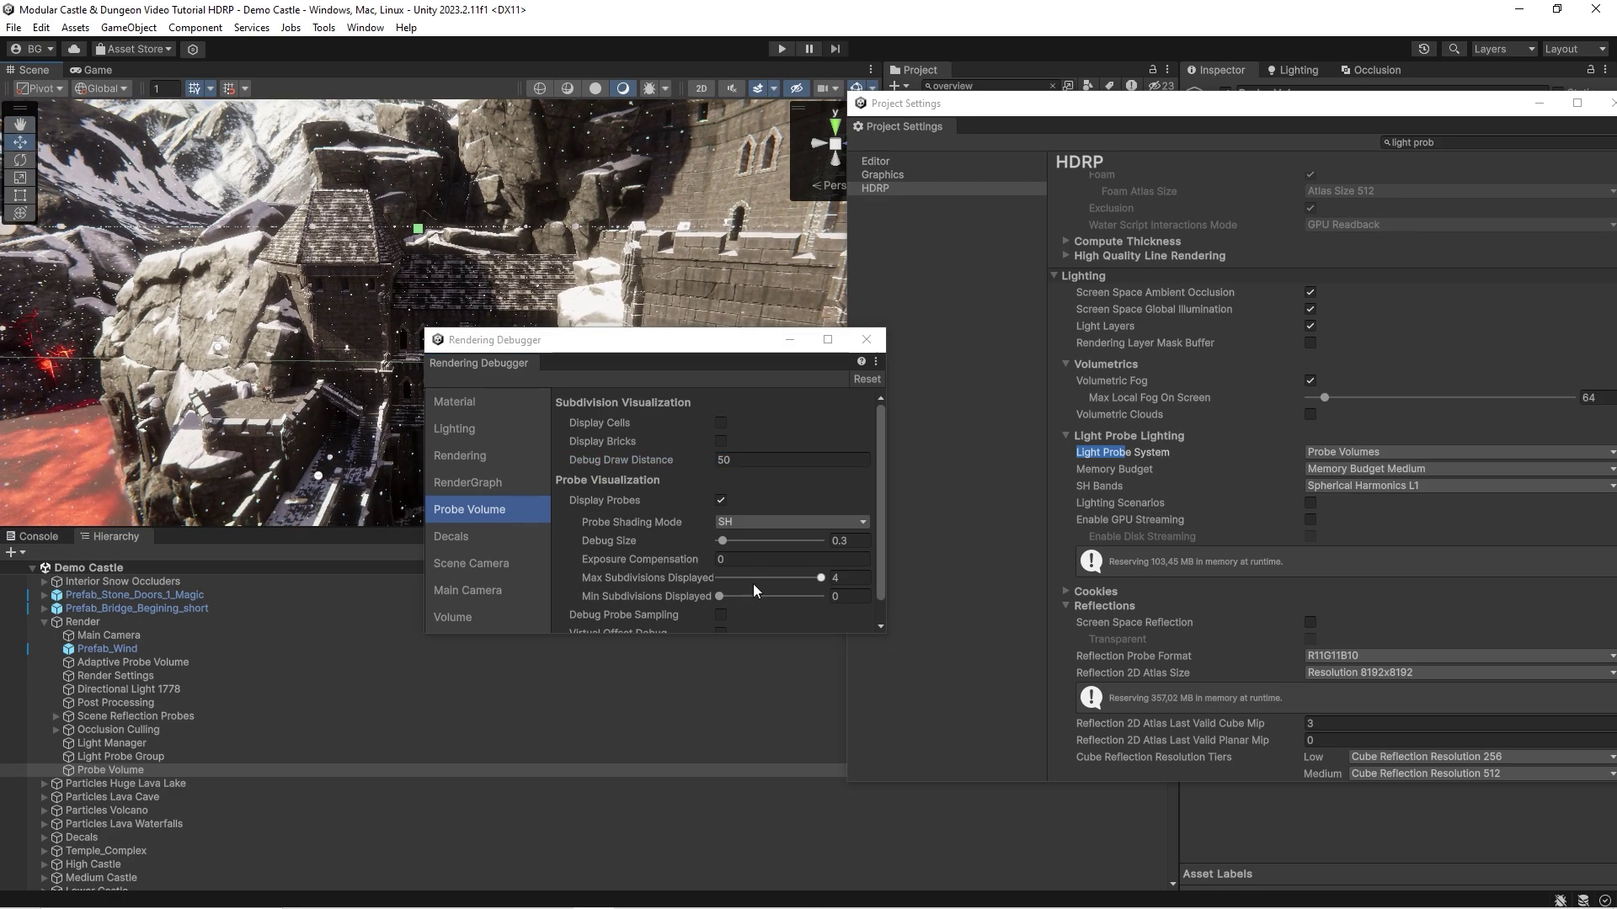
{"action": "left_click_drag", "start_coordinate": [725, 541], "coordinate": [736, 541]}
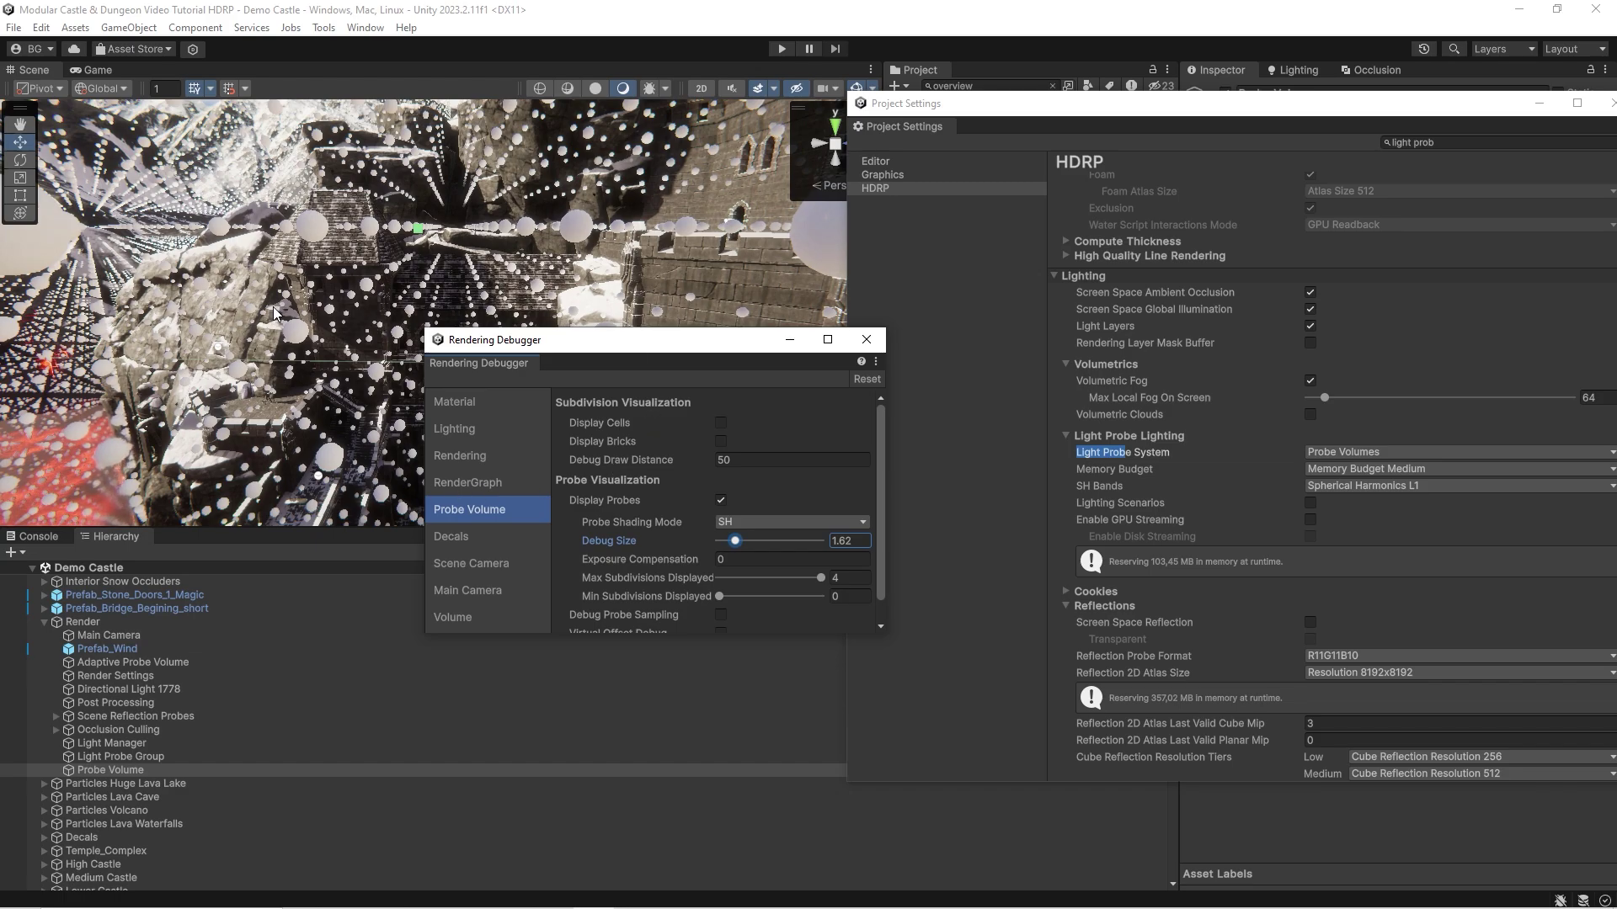
{"action": "right_click_drag", "start_coordinate": [270, 314], "coordinate": [755, 355]}
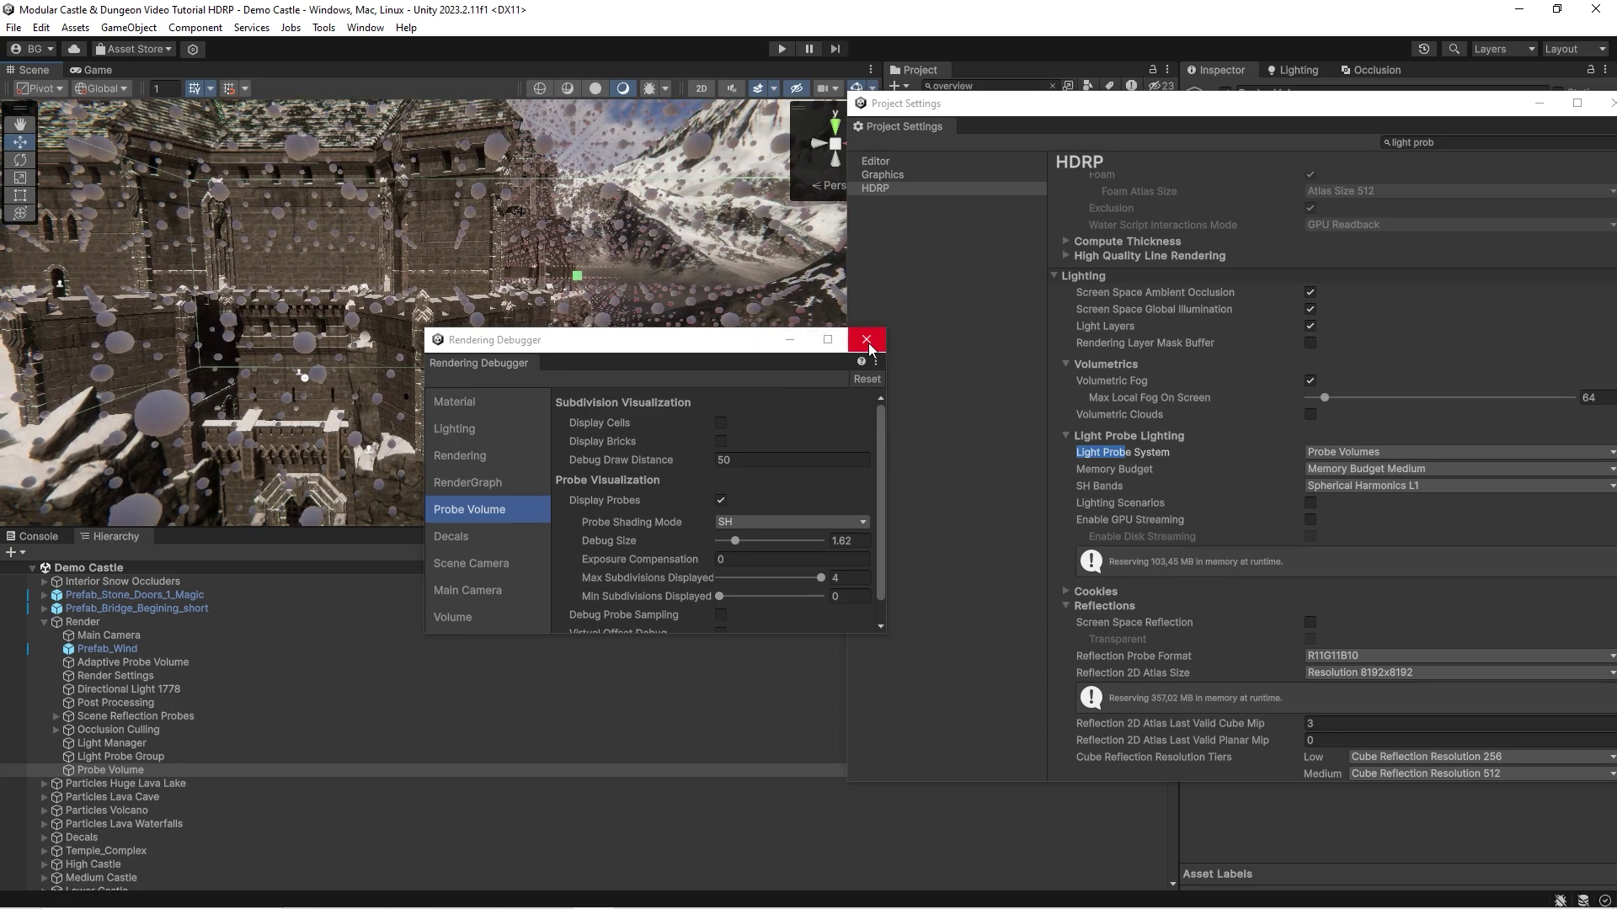
{"action": "left_click", "coordinate": [472, 402]}
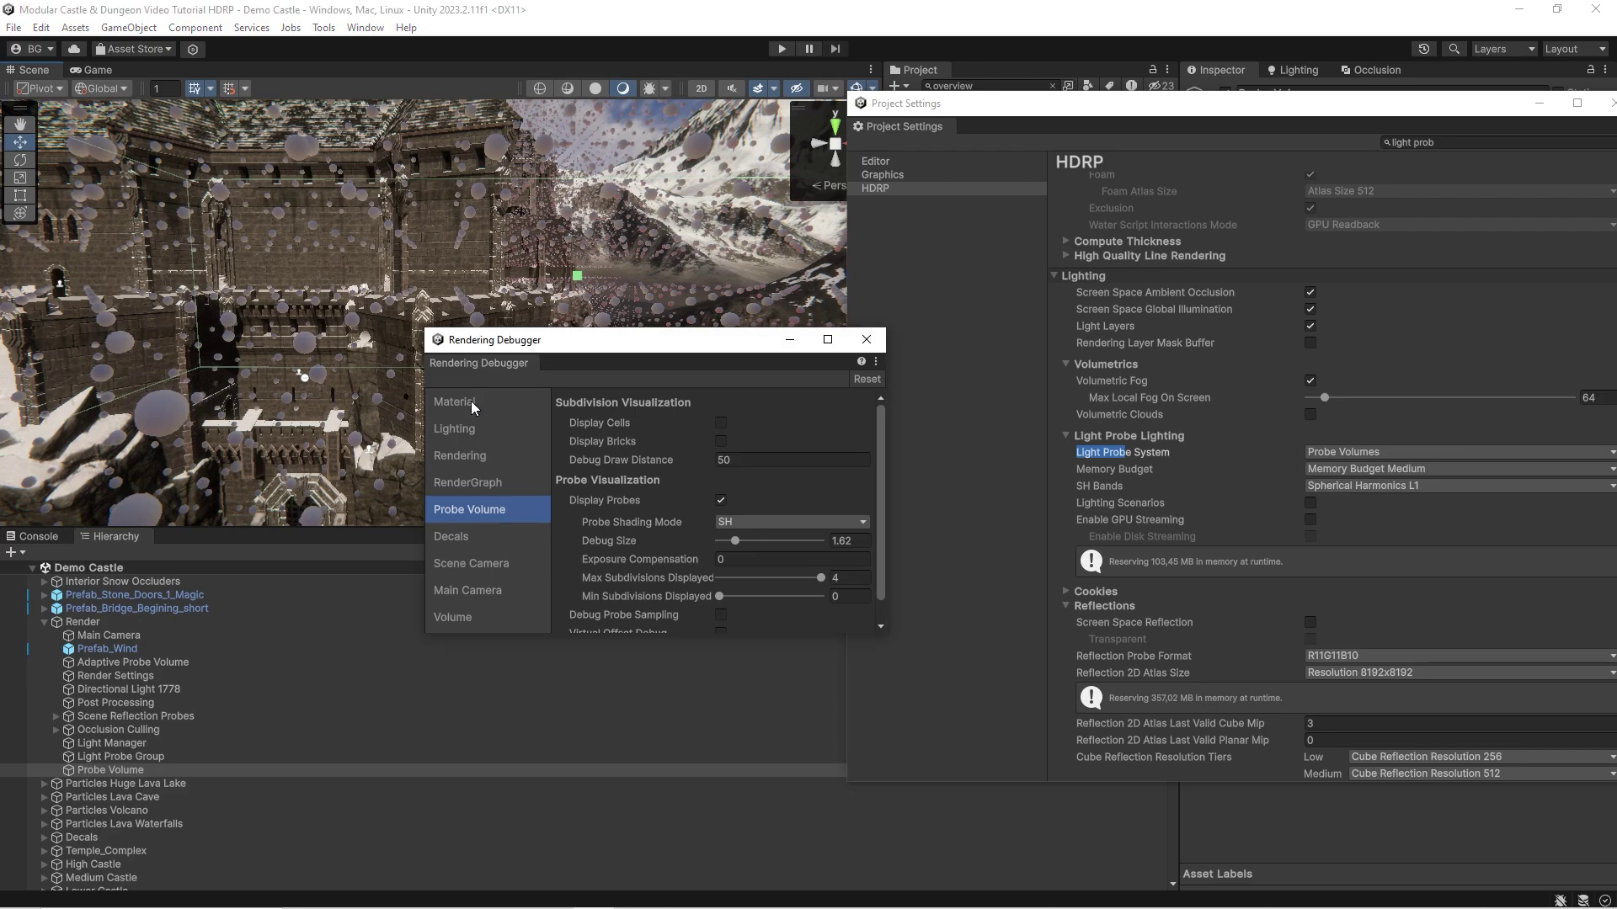
Step: Look through the Rendering Debugger's categories, set the Probe Volume Debug Size to 0.96 and close the debugger
{"action": "left_click", "coordinate": [472, 401]}
{"action": "left_click", "coordinate": [463, 559]}
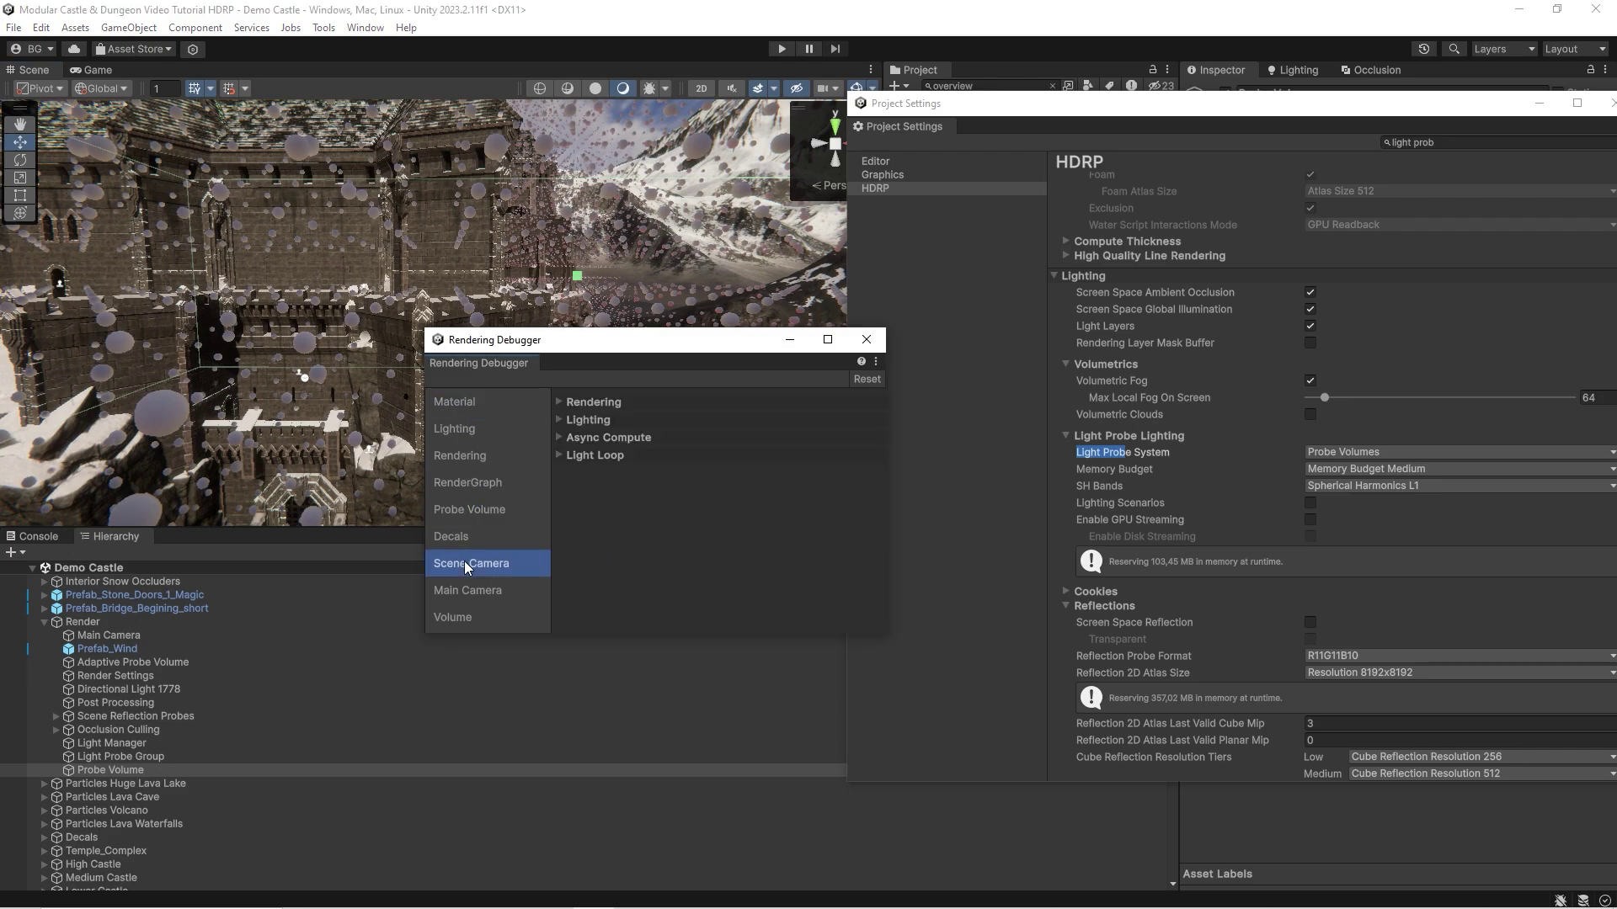
{"action": "left_click", "coordinate": [467, 509]}
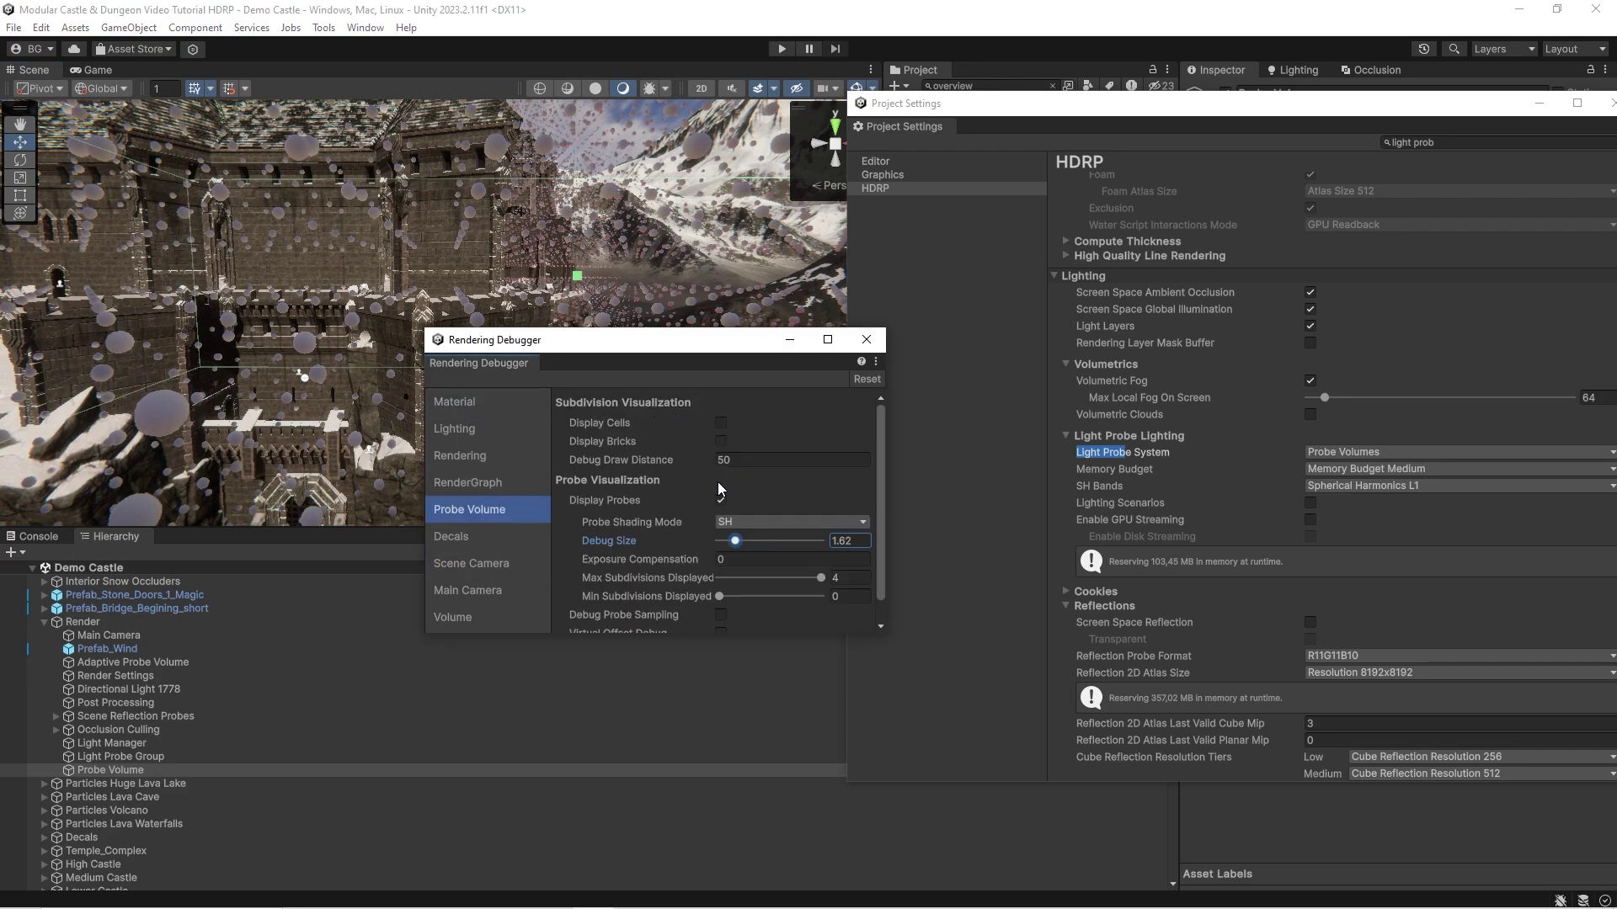
{"action": "scroll", "coordinate": [711, 606], "scroll_direction": "down", "scroll_amount": 1}
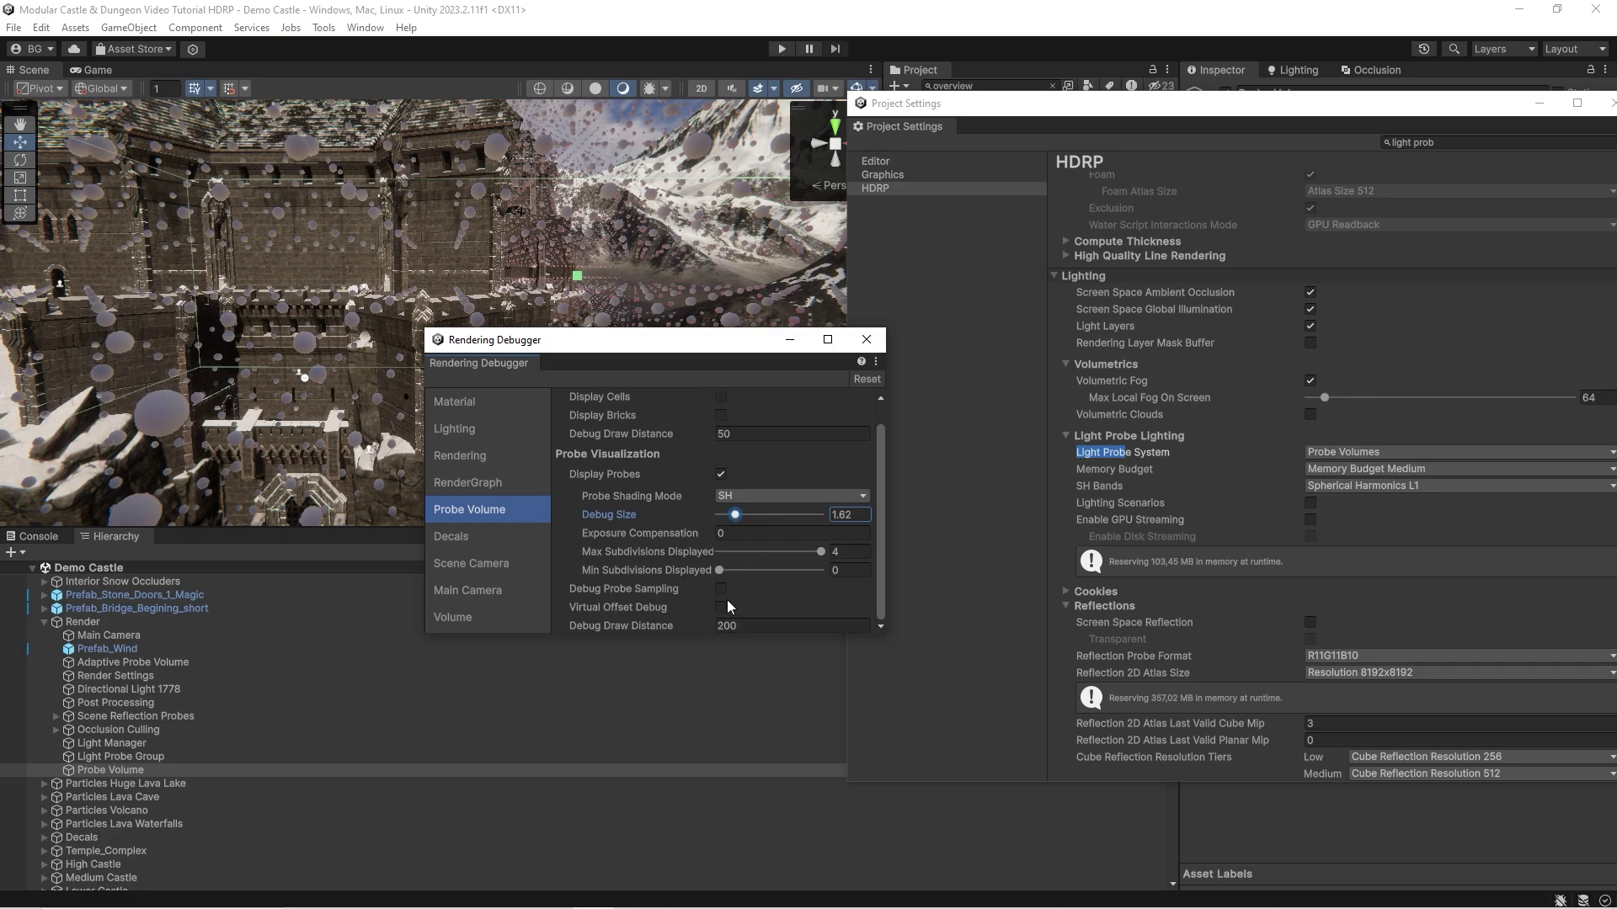
{"action": "scroll", "coordinate": [724, 523], "scroll_direction": "up", "scroll_amount": 1}
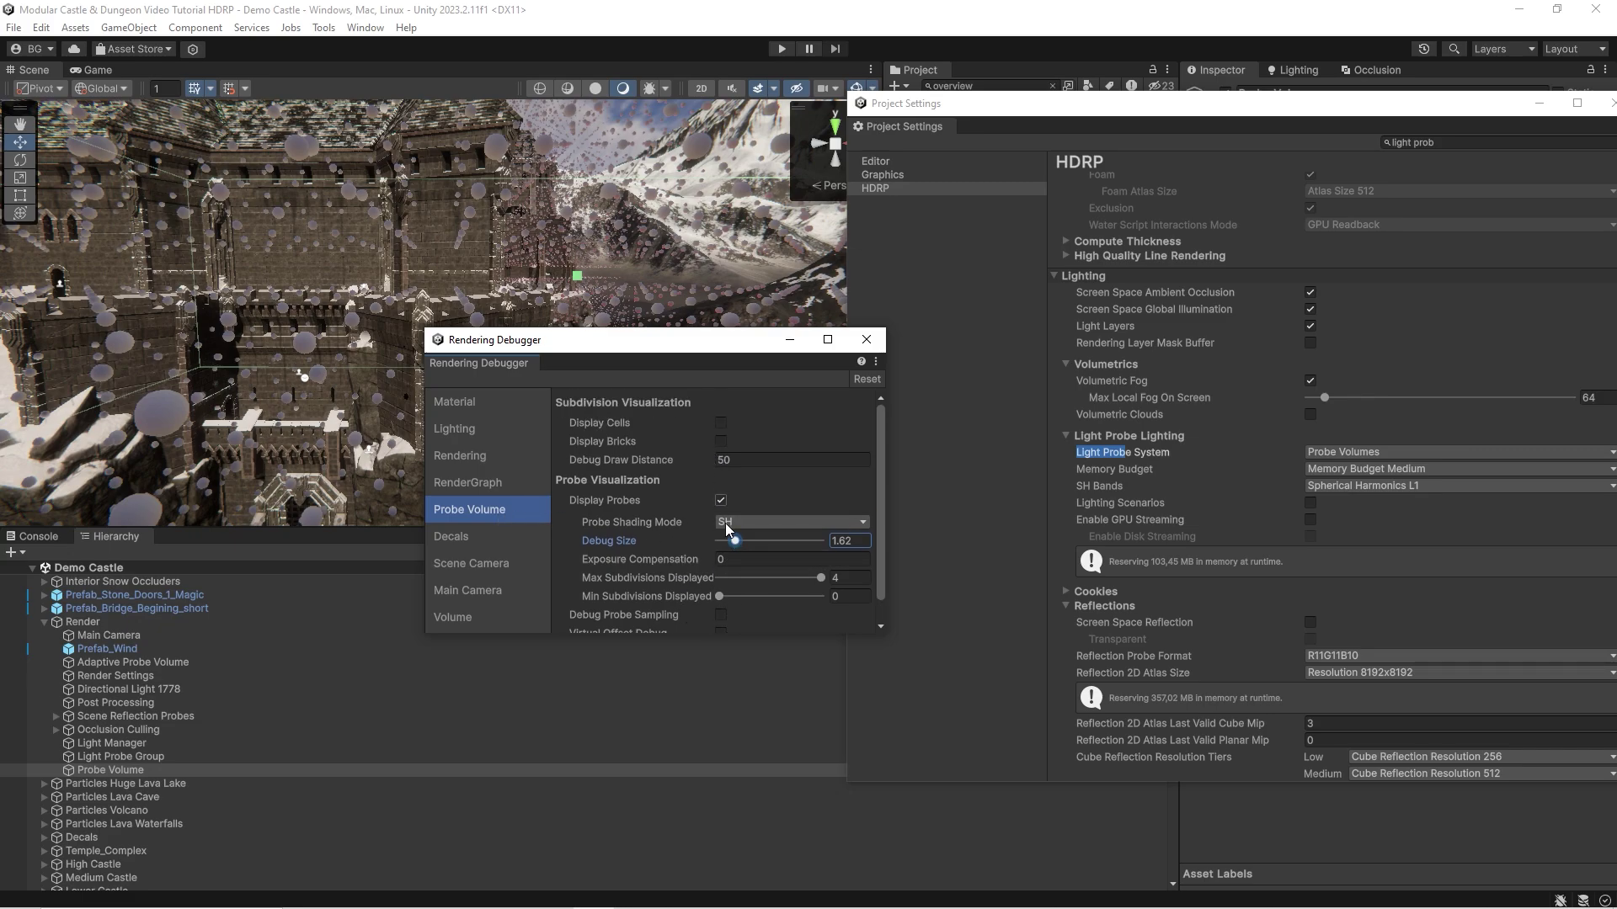
{"action": "left_click_drag", "start_coordinate": [735, 541], "coordinate": [729, 542]}
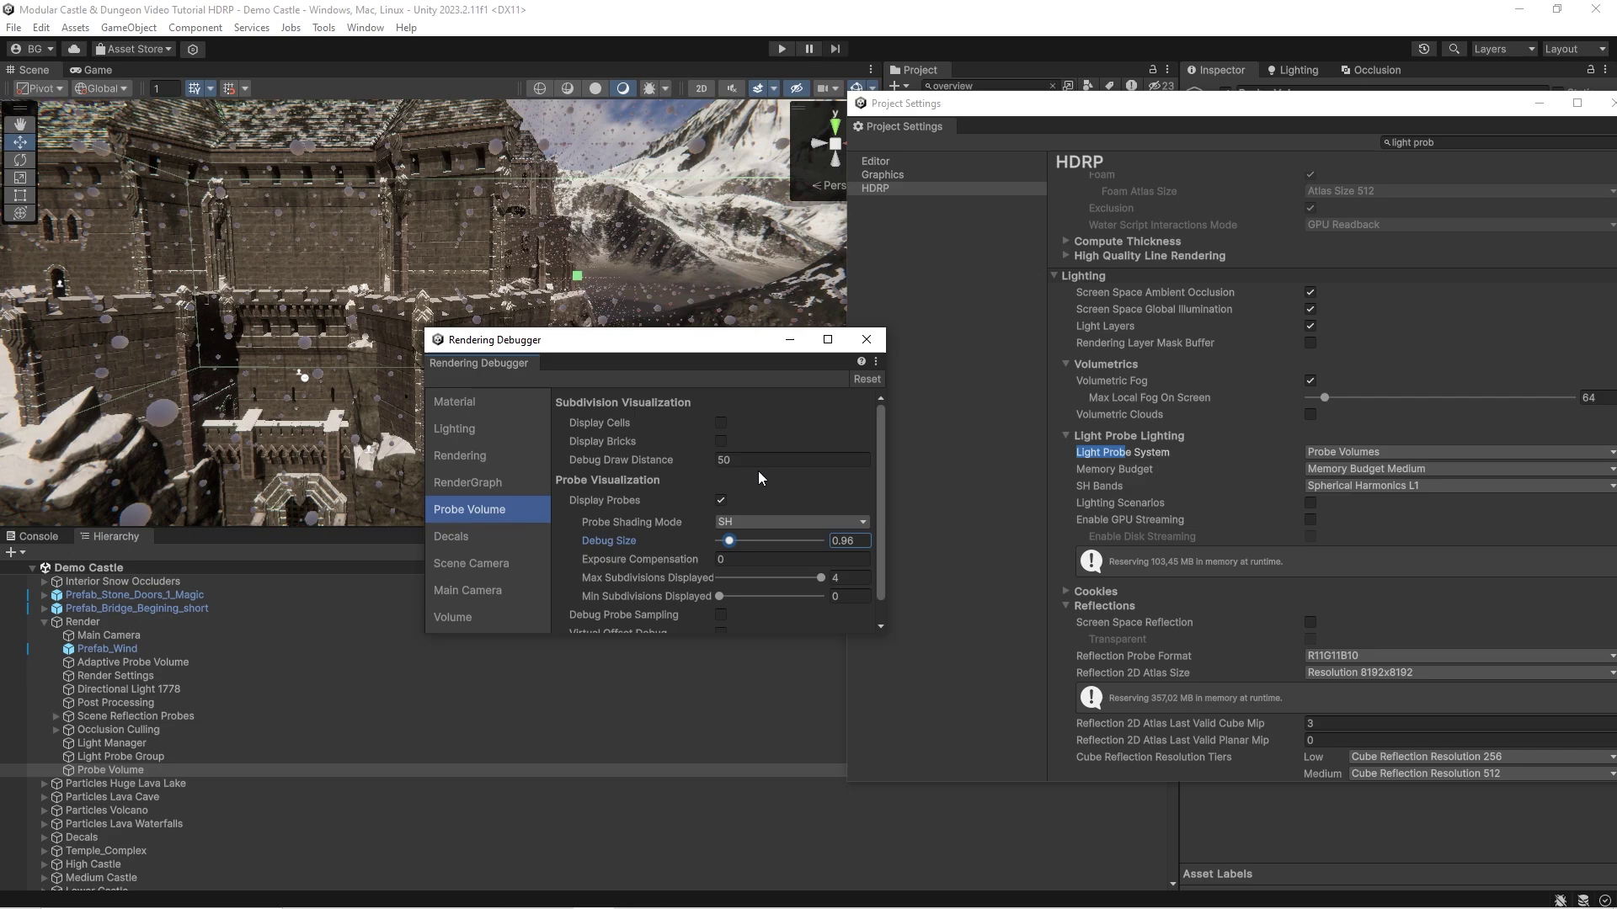
{"action": "left_click", "coordinate": [865, 340]}
Step: Switch the HDRP Light Probe System to Light Probe Groups and view the castle from farther back
{"action": "left_click", "coordinate": [1394, 453]}
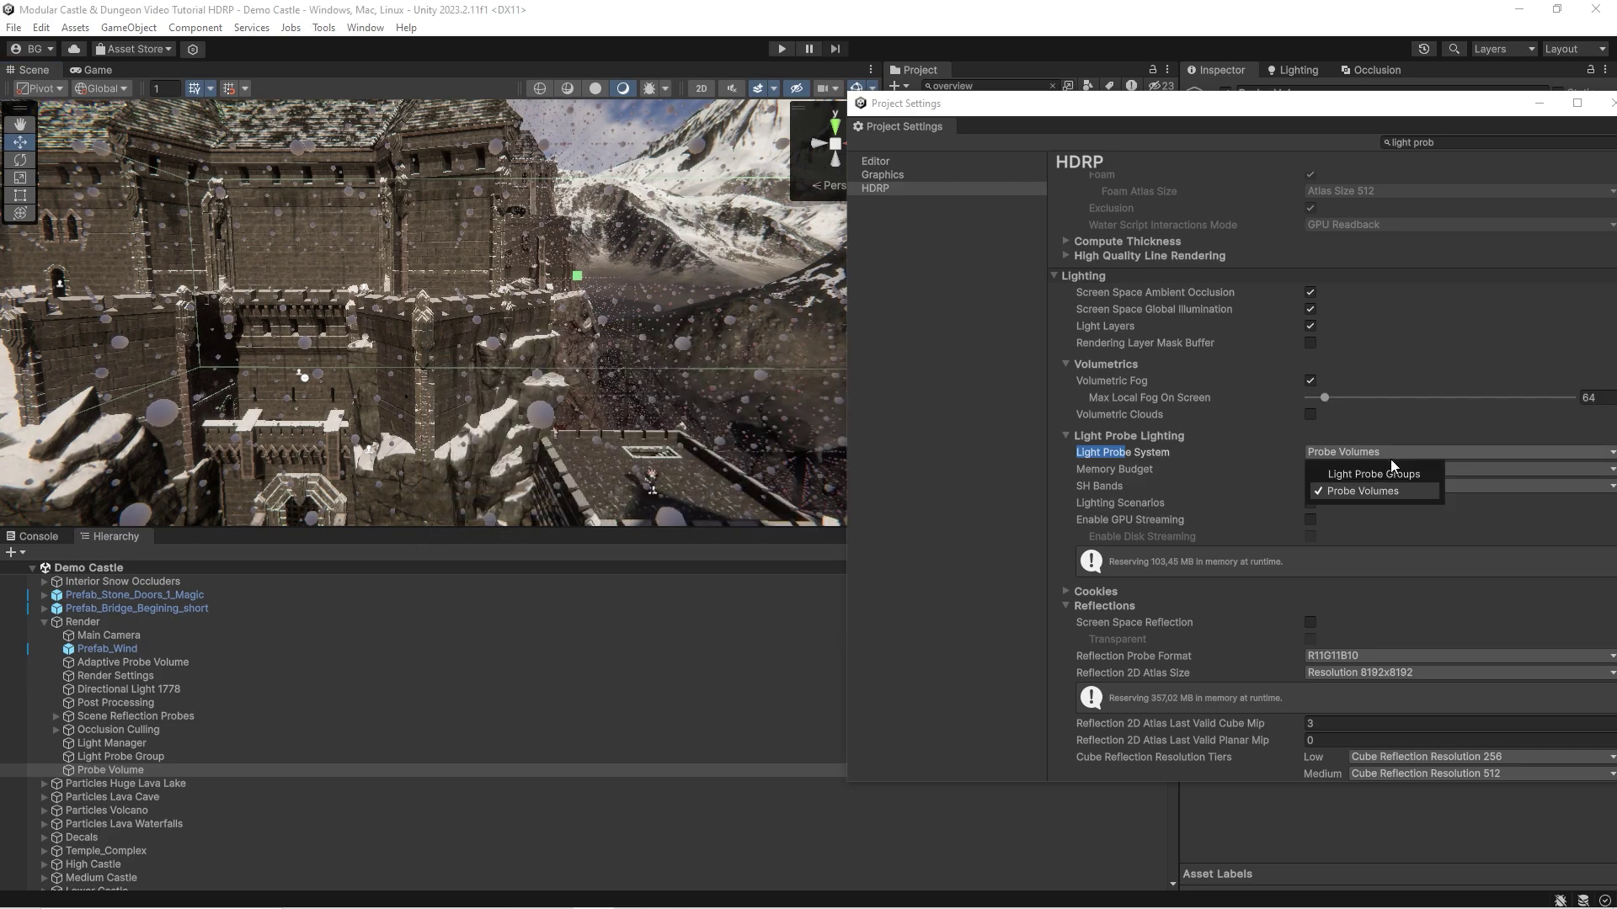
{"action": "left_click", "coordinate": [1347, 469]}
{"action": "right_click_drag", "start_coordinate": [349, 411], "coordinate": [337, 476]}
{"action": "key", "text": "s"}
Step: Select and frame the Light Probe Group, and inspect its probes around the castle and lava terrain
{"action": "left_click", "coordinate": [152, 756]}
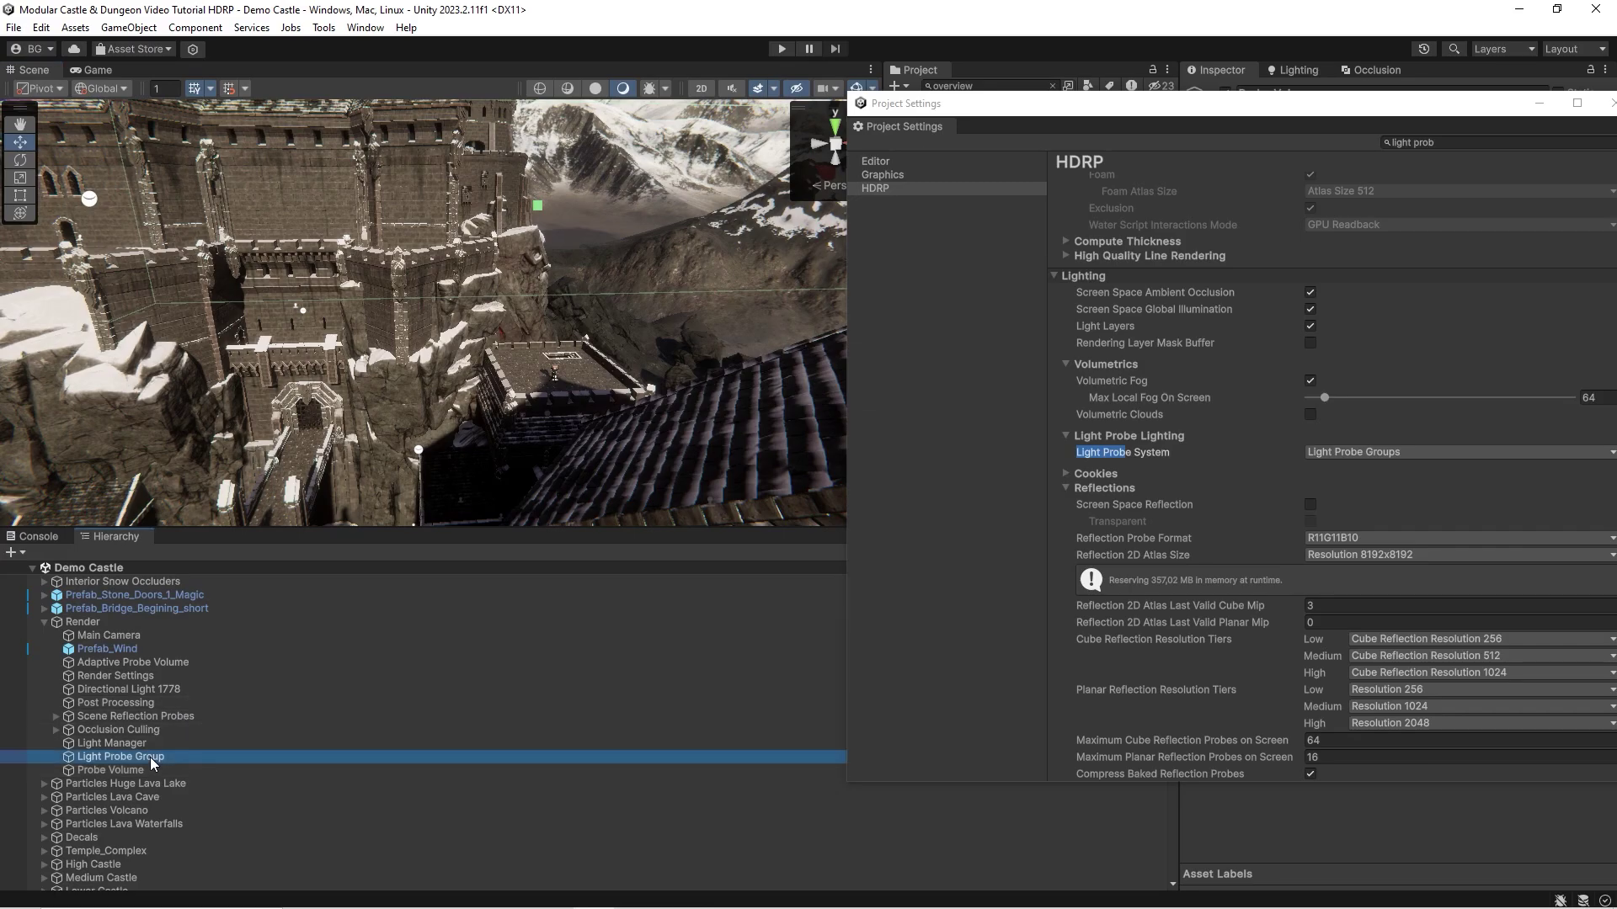
{"action": "key", "text": "f"}
{"action": "right_click_drag", "start_coordinate": [278, 366], "coordinate": [588, 260]}
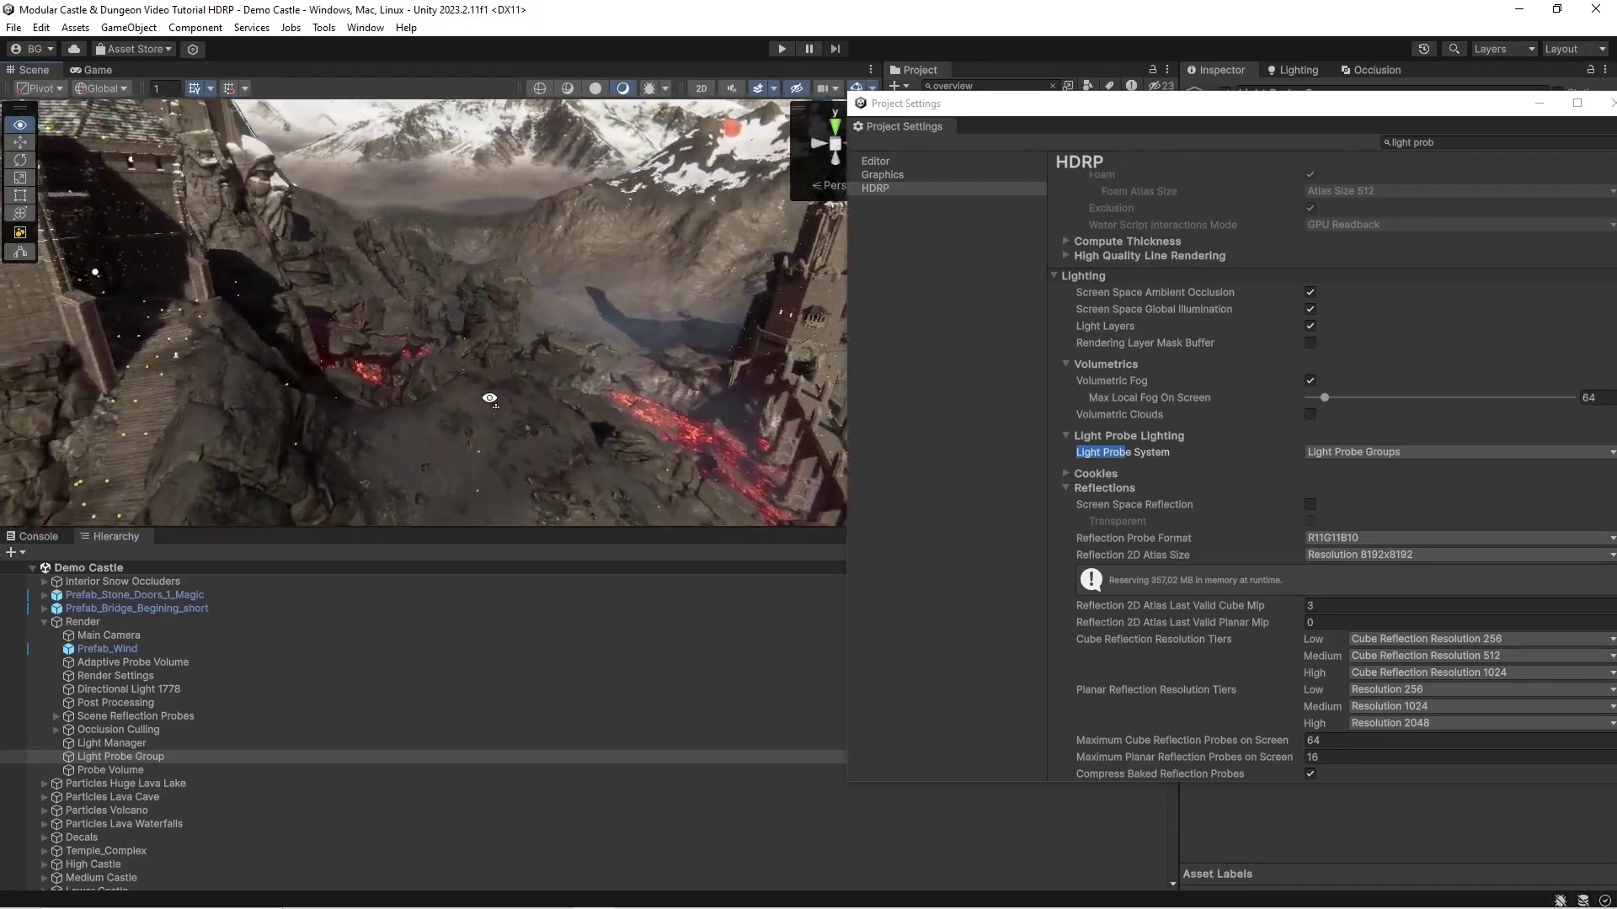
Step: Close the Project Settings and open the Overview Scene from the project assets
{"action": "left_click_drag", "start_coordinate": [947, 111], "coordinate": [241, 170]}
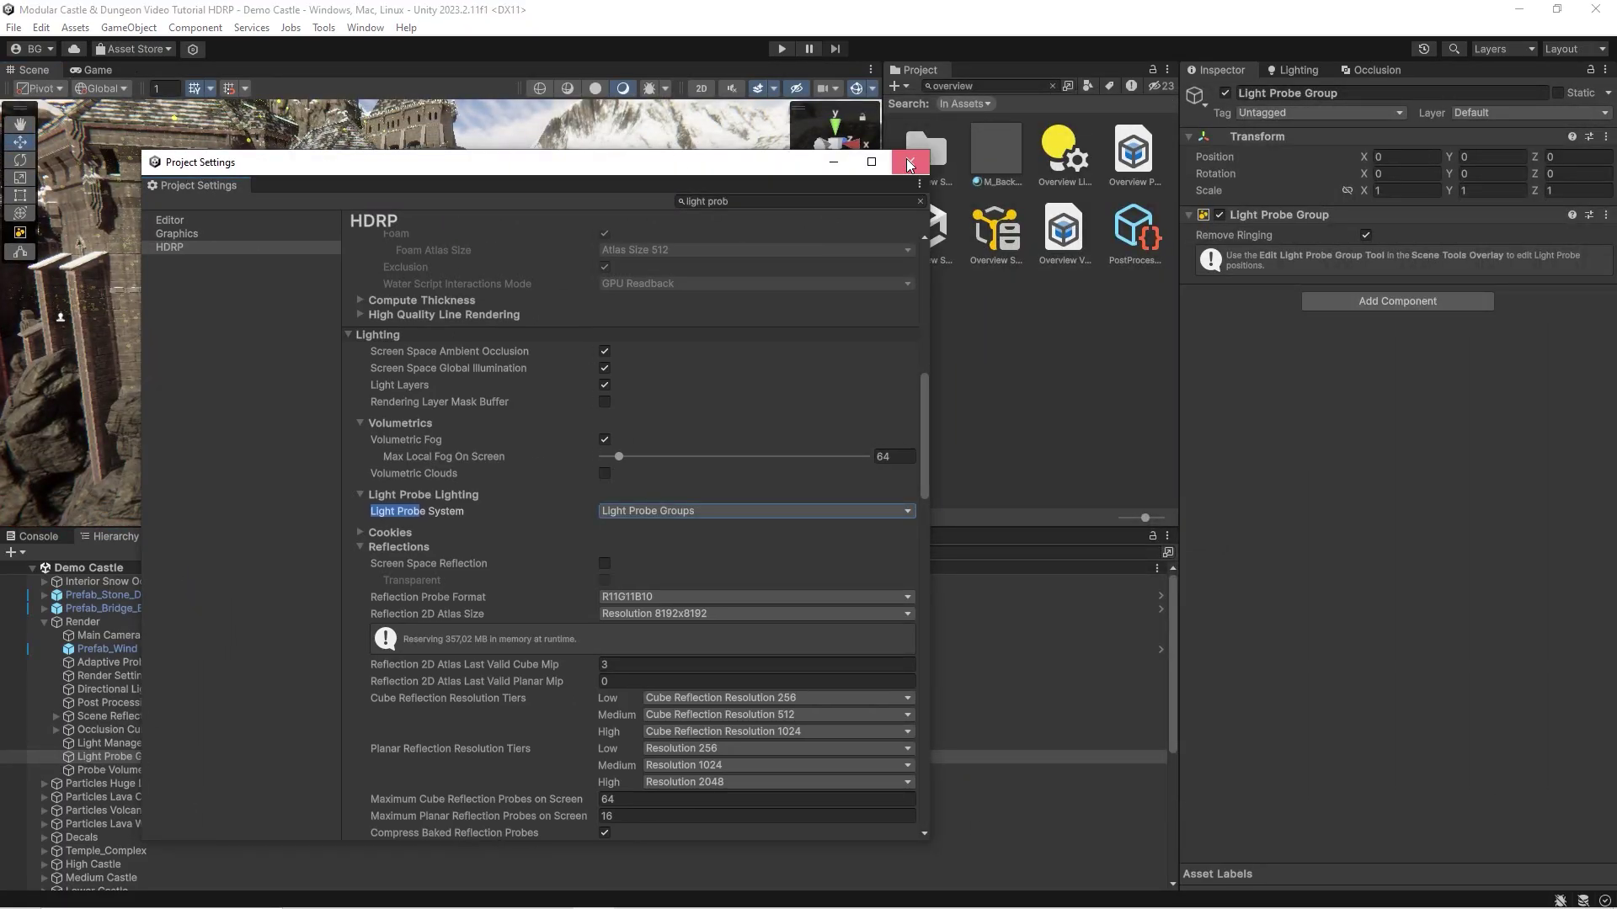
{"action": "left_click", "coordinate": [910, 164]}
{"action": "left_click", "coordinate": [926, 227]}
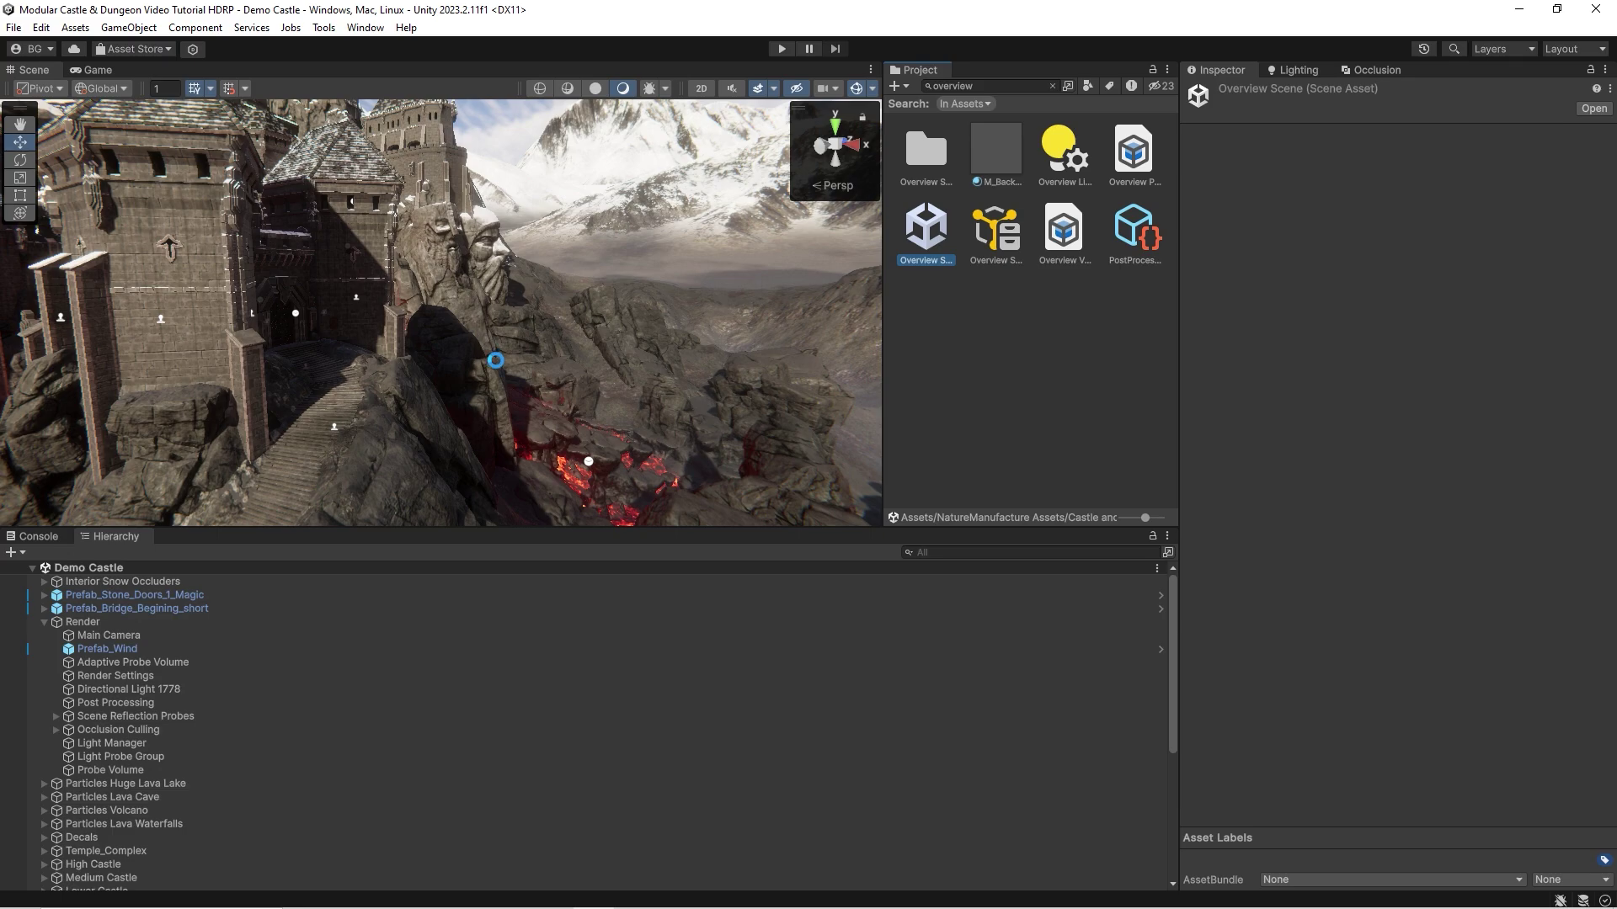
{"action": "right_click", "coordinate": [499, 364]}
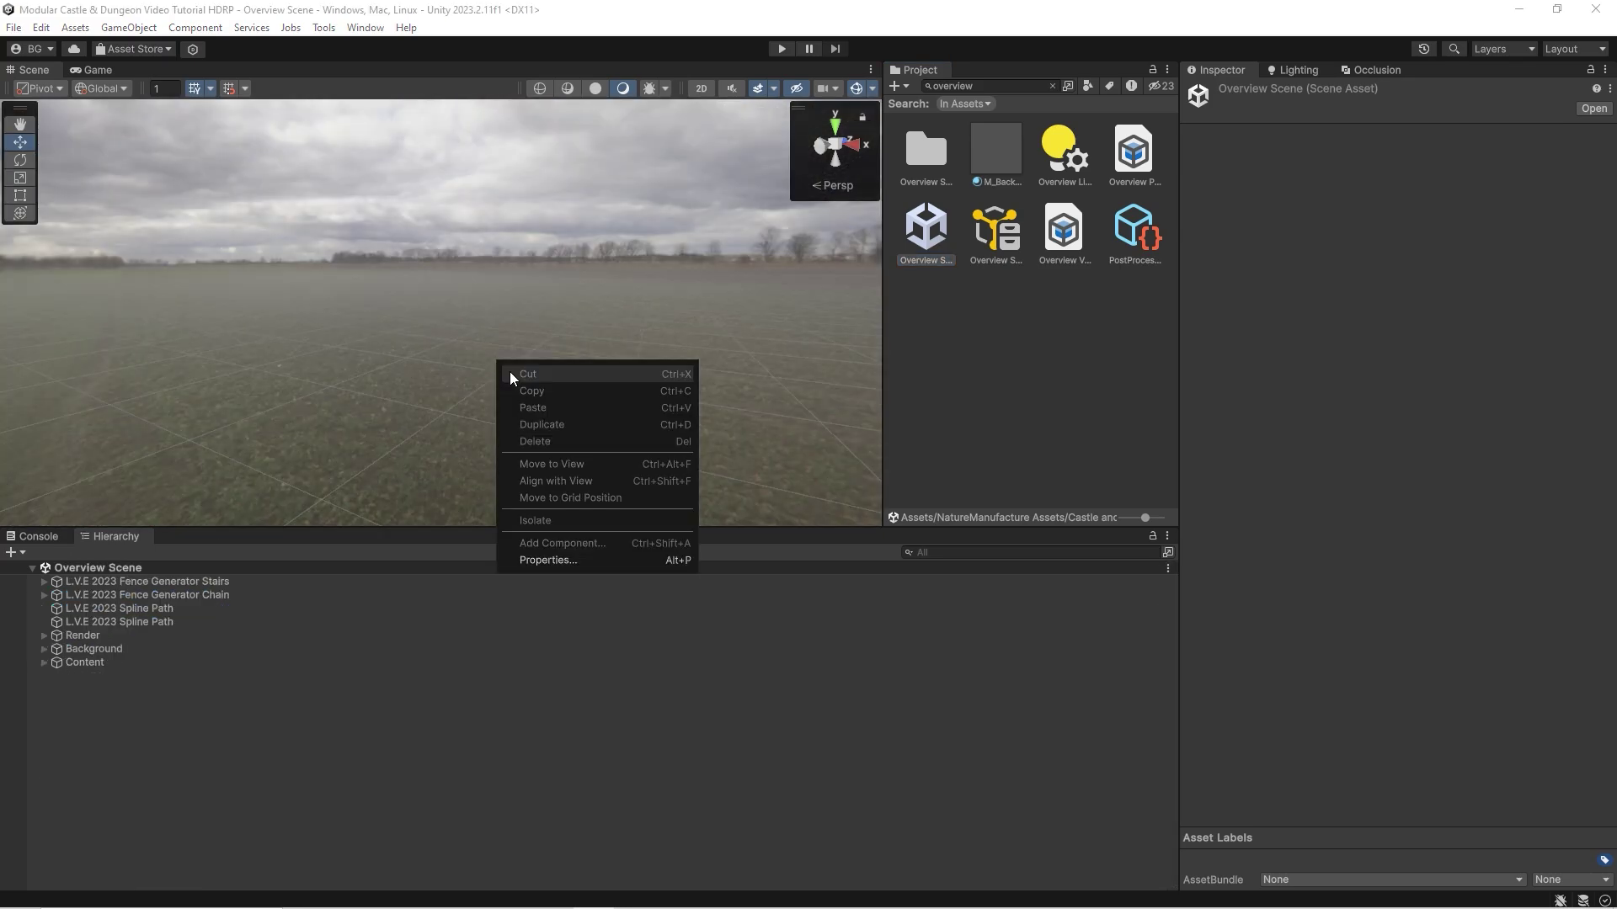
Step: Check the Render and Content objects and expand L.V.E 2023 Fence Generator Stairs in the hierarchy
{"action": "left_click", "coordinate": [91, 635]}
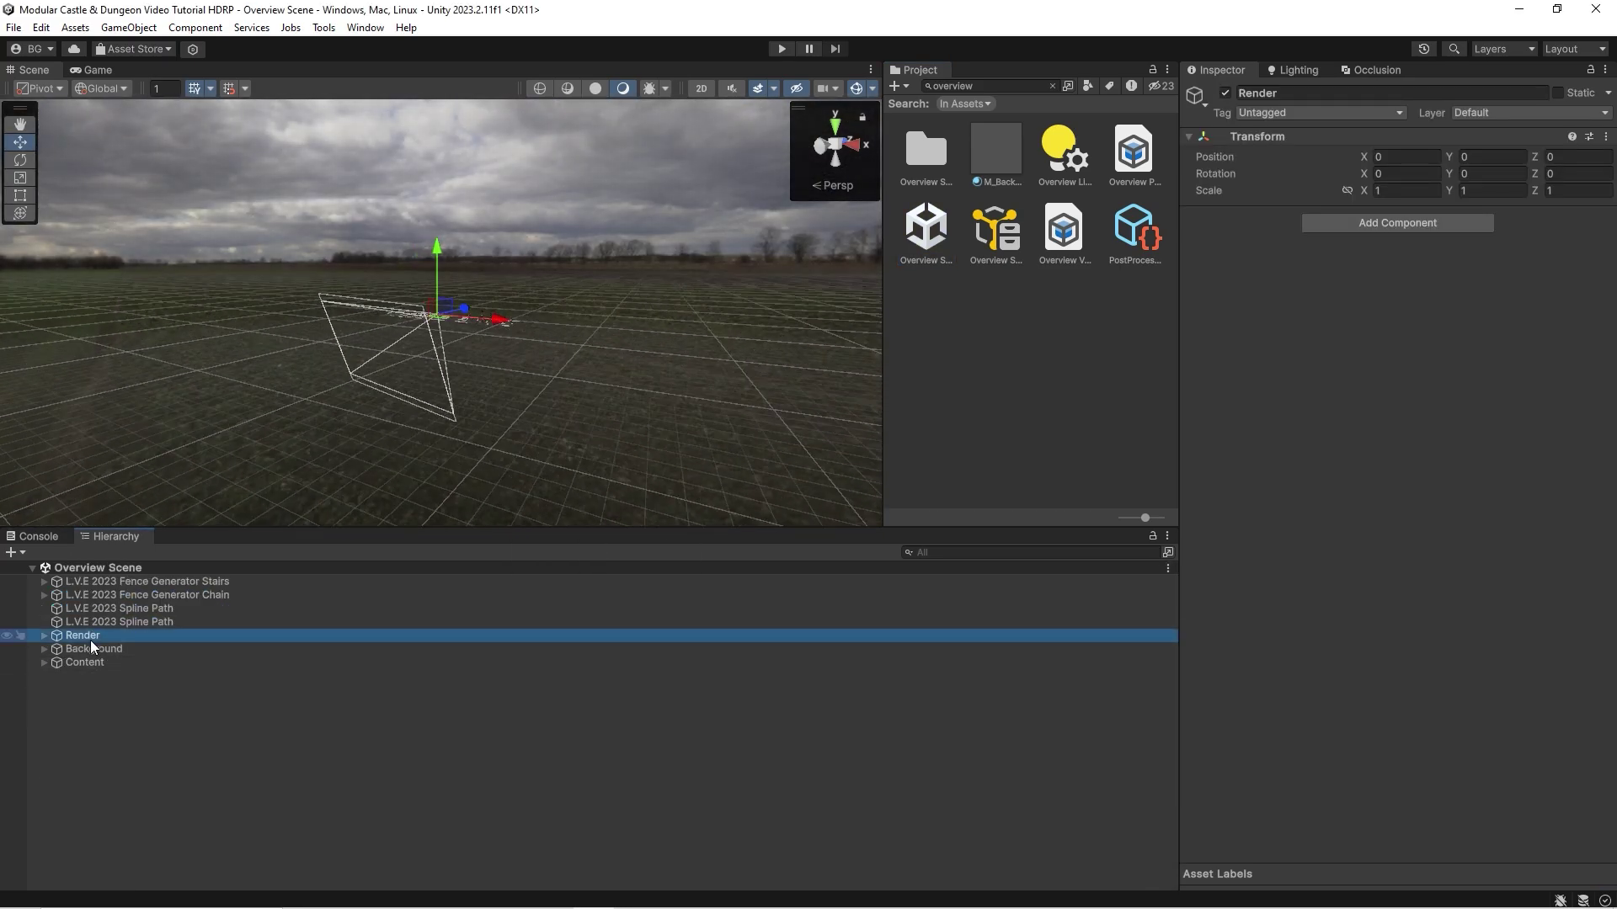
{"action": "left_click", "coordinate": [88, 662]}
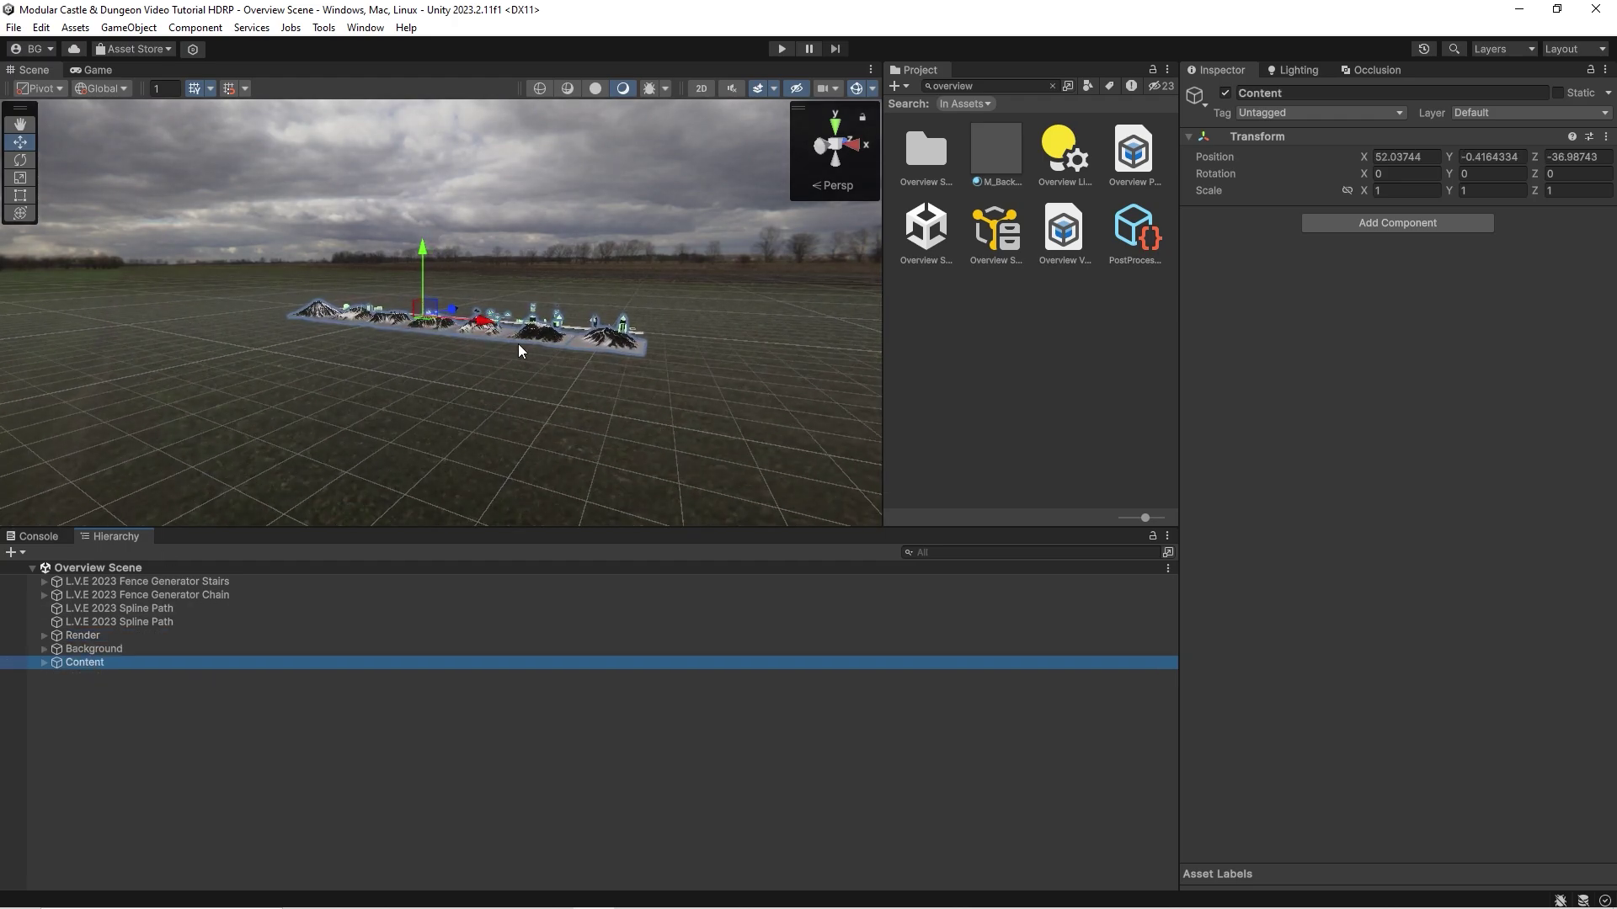
{"action": "left_click", "coordinate": [43, 581]}
{"action": "double_click", "coordinate": [88, 597]}
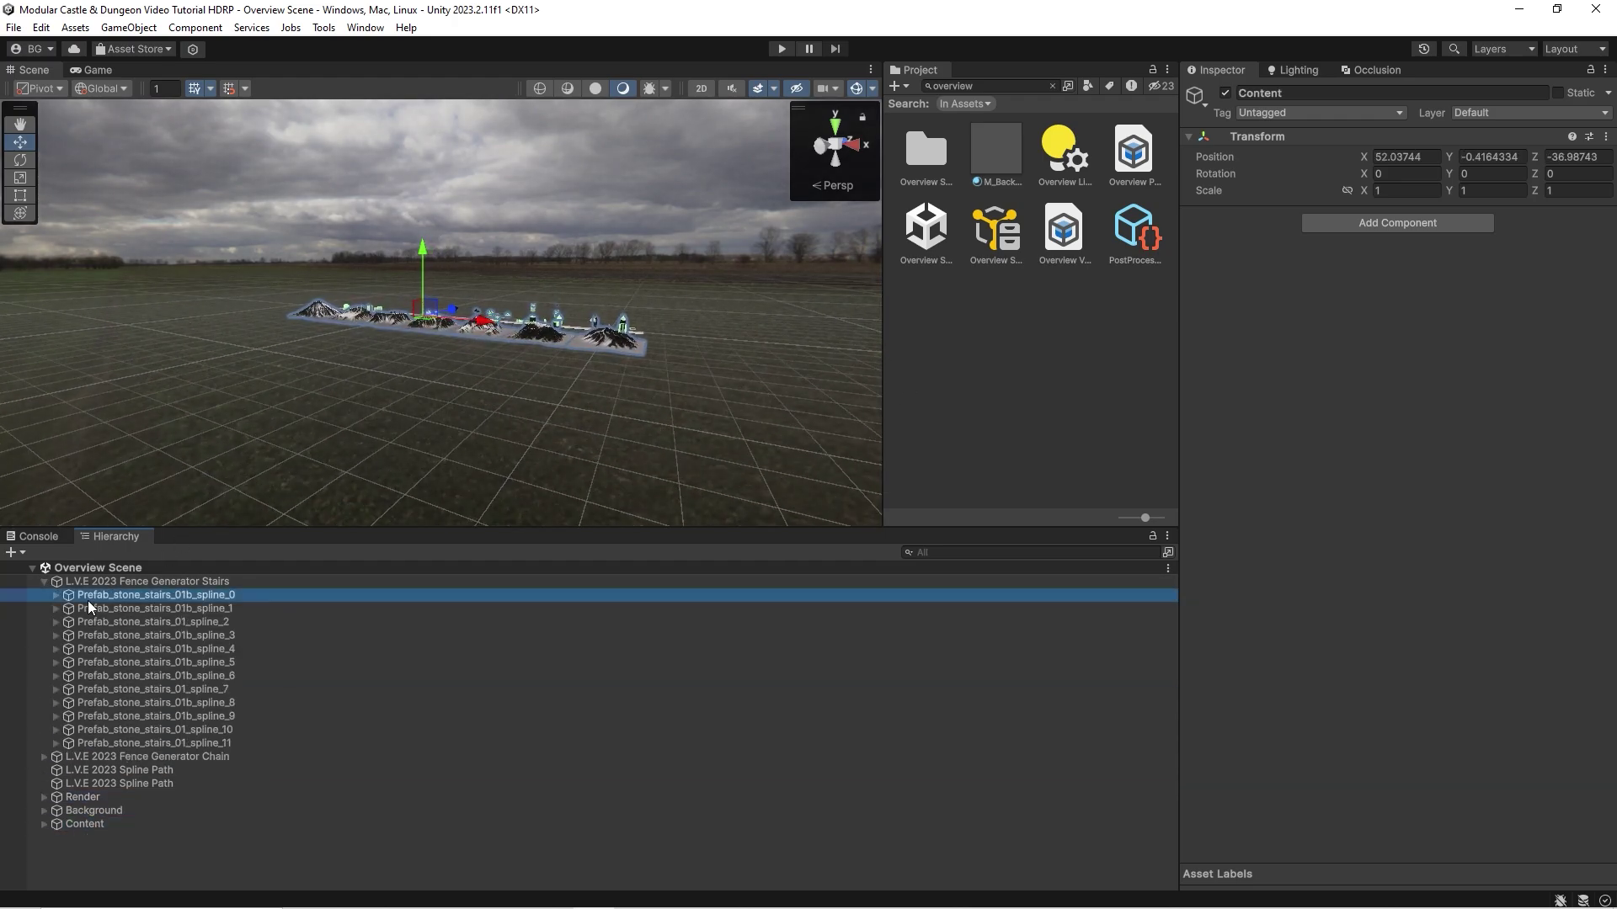
{"action": "left_click", "coordinate": [985, 343]}
Step: Widen the Scene view and look closely at the decals laid out on the overview floor
{"action": "right_click_drag", "start_coordinate": [455, 257], "coordinate": [1540, 236]}
{"action": "key", "text": "w"}
{"action": "left_click_drag", "start_coordinate": [1541, 235], "coordinate": [1071, 341], "text": "alt"}
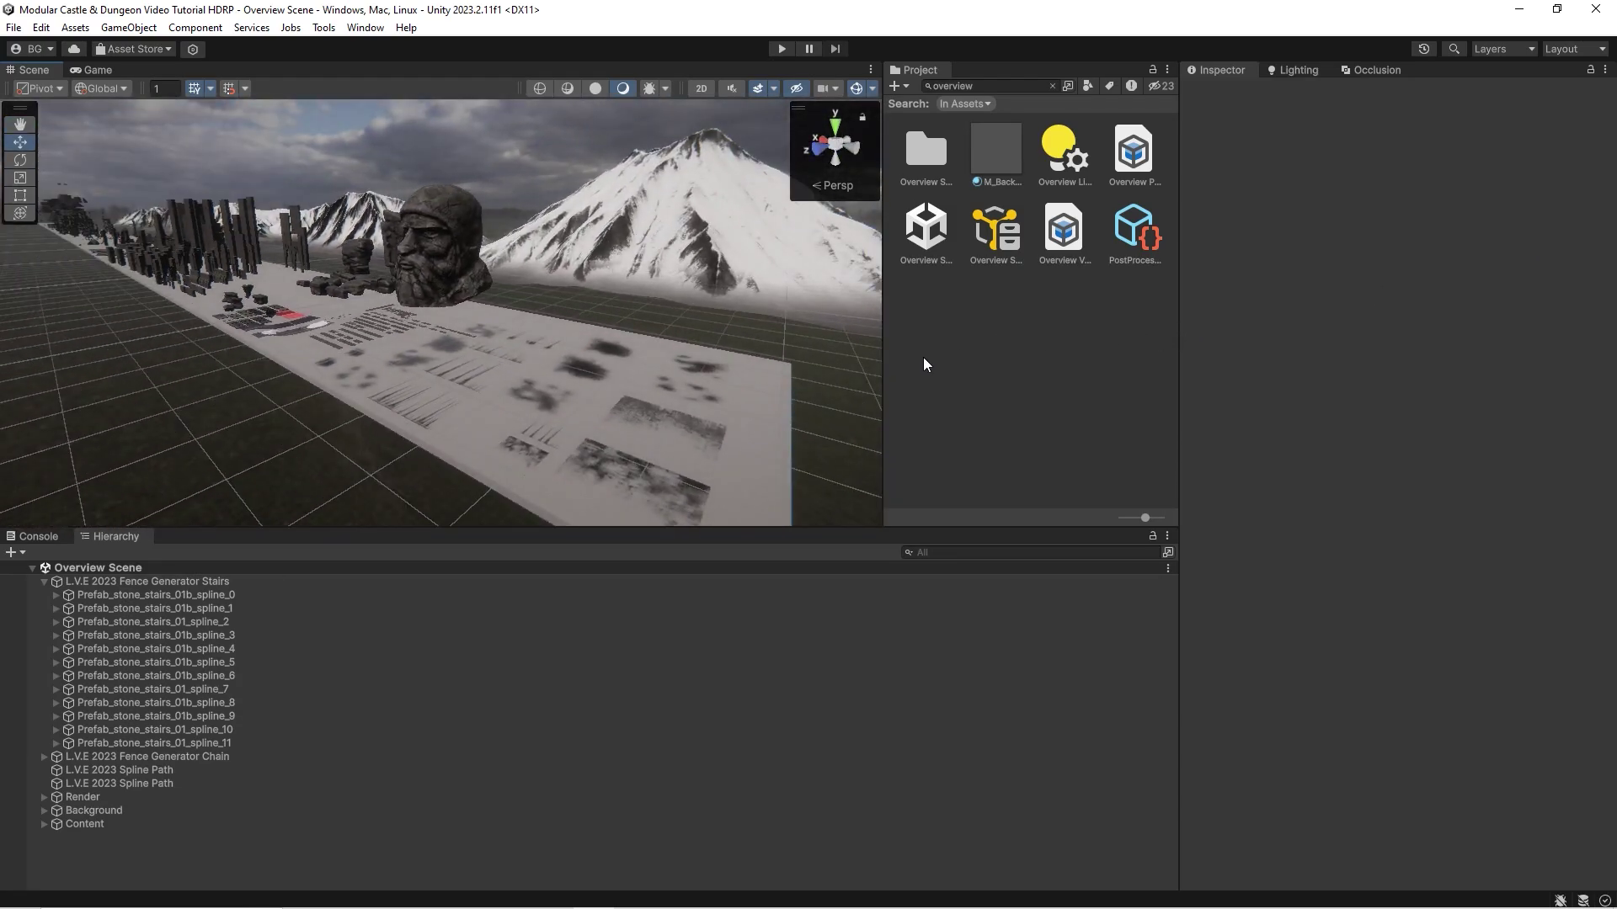
{"action": "left_click_drag", "start_coordinate": [883, 369], "coordinate": [1094, 369]}
{"action": "key", "text": "w"}
{"action": "right_click_drag", "start_coordinate": [385, 372], "coordinate": [543, 512]}
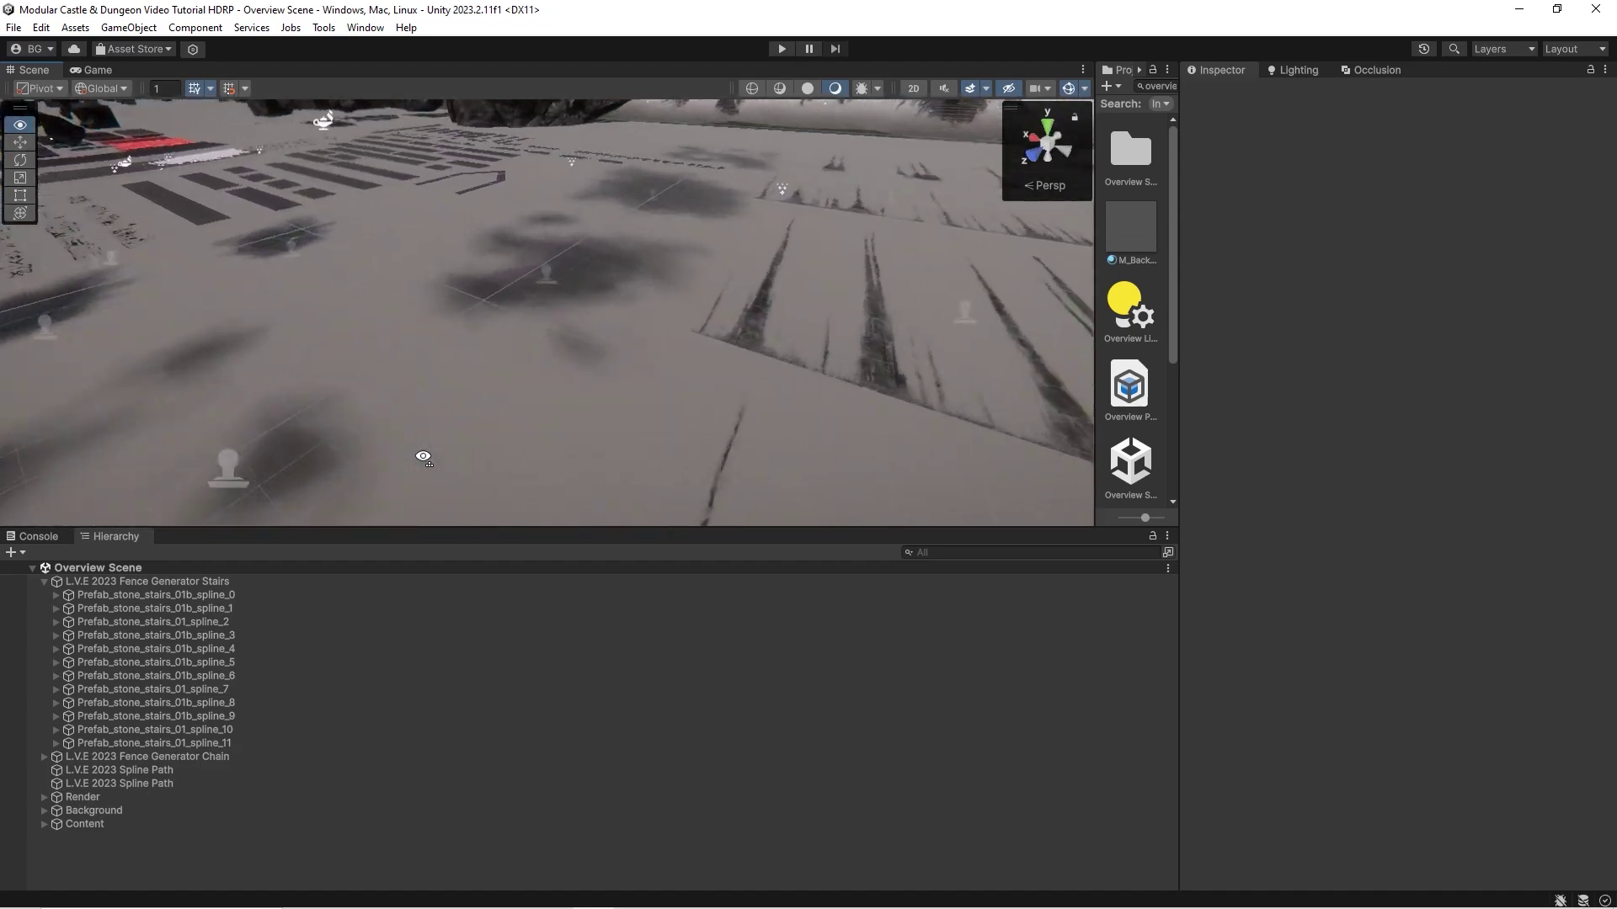
Step: Examine the roof parts, stone blocks, beams and arches displayed in the Overview Scene
{"action": "left_click_drag", "start_coordinate": [422, 457], "coordinate": [679, 299], "text": "alt"}
{"action": "key", "text": "w"}
{"action": "right_click_drag", "start_coordinate": [677, 295], "coordinate": [572, 268]}
{"action": "left_click_drag", "start_coordinate": [572, 269], "coordinate": [302, 222], "text": "alt"}
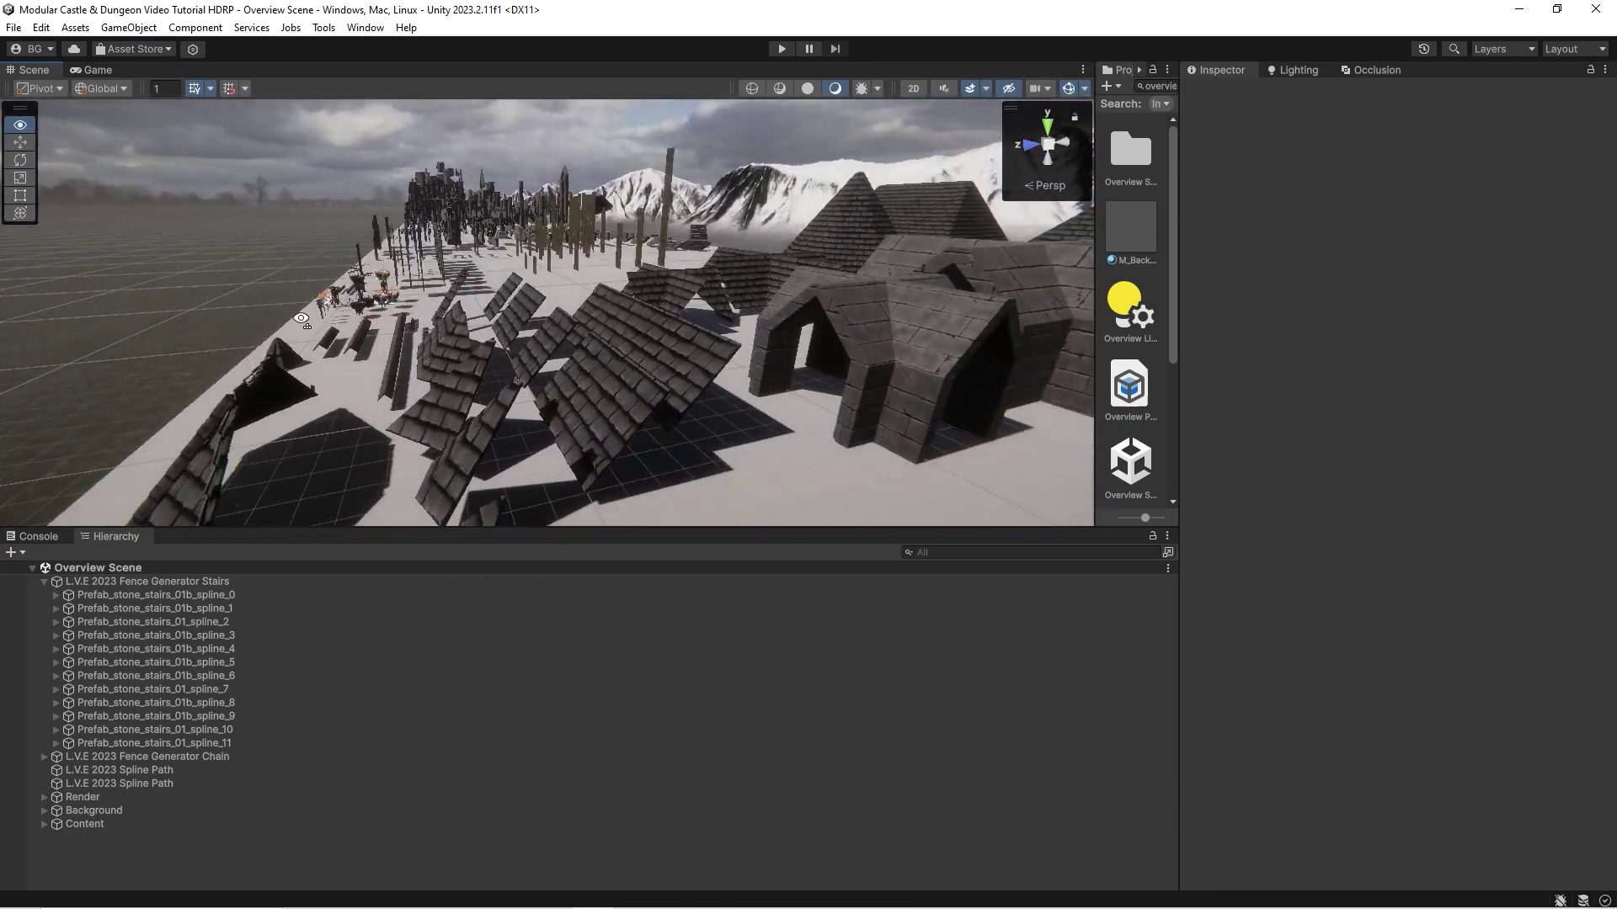
{"action": "left_click_drag", "start_coordinate": [617, 310], "coordinate": [666, 341], "text": "alt"}
{"action": "left_click_drag", "start_coordinate": [451, 346], "coordinate": [632, 444], "text": "alt"}
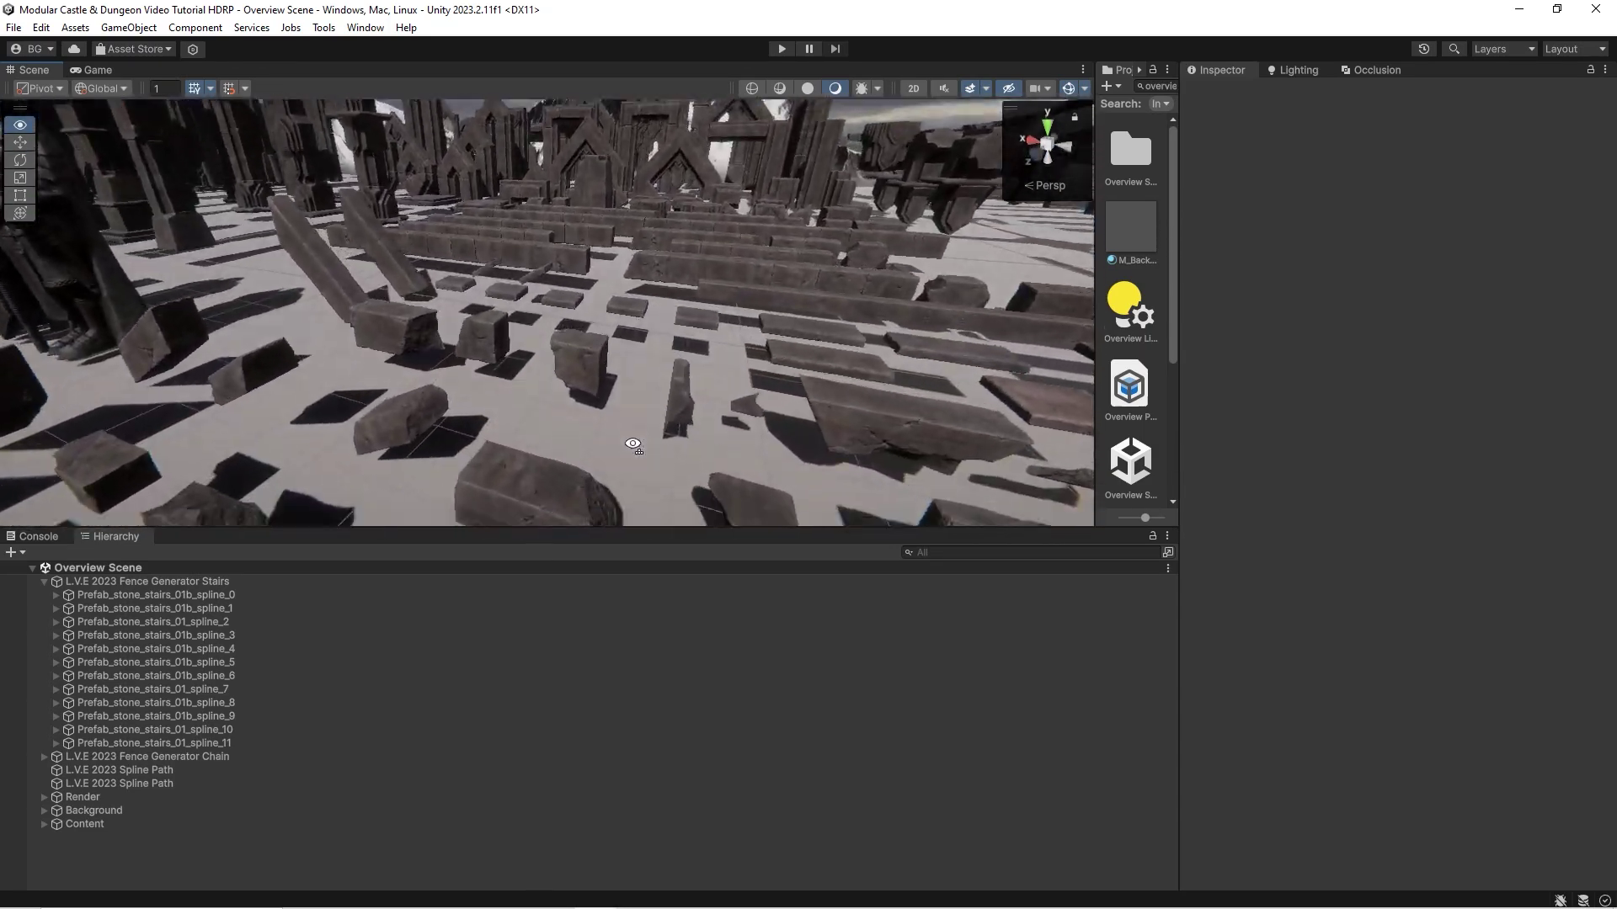
{"action": "mouse_move", "coordinate": [684, 272]}
{"action": "left_mouse_down", "text": "alt"}
{"action": "mouse_move", "coordinate": [574, 358]}
{"action": "mouse_move", "coordinate": [540, 331]}
{"action": "mouse_move", "coordinate": [702, 168]}
{"action": "mouse_move", "coordinate": [735, 383]}
{"action": "mouse_move", "coordinate": [773, 213]}
{"action": "mouse_move", "coordinate": [683, 266]}
{"action": "left_mouse_up", "text": "alt"}
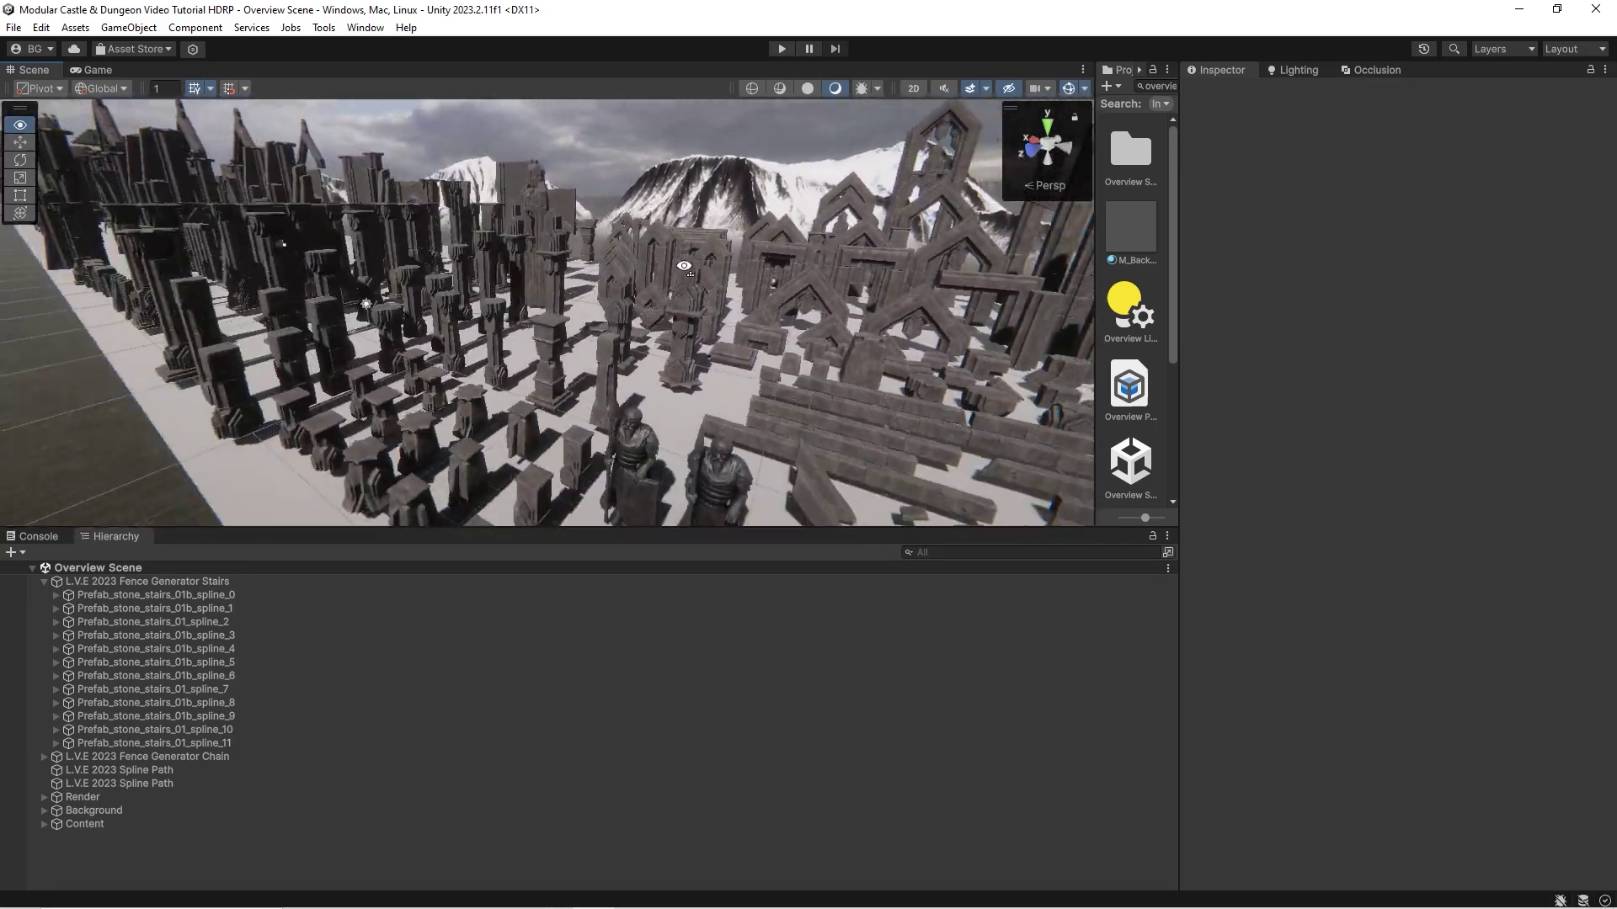
Step: Examine the columns, doors, wall pieces and assembled towers along the overview display
{"action": "right_click_drag", "start_coordinate": [684, 266], "coordinate": [570, 189]}
{"action": "key", "text": "w"}
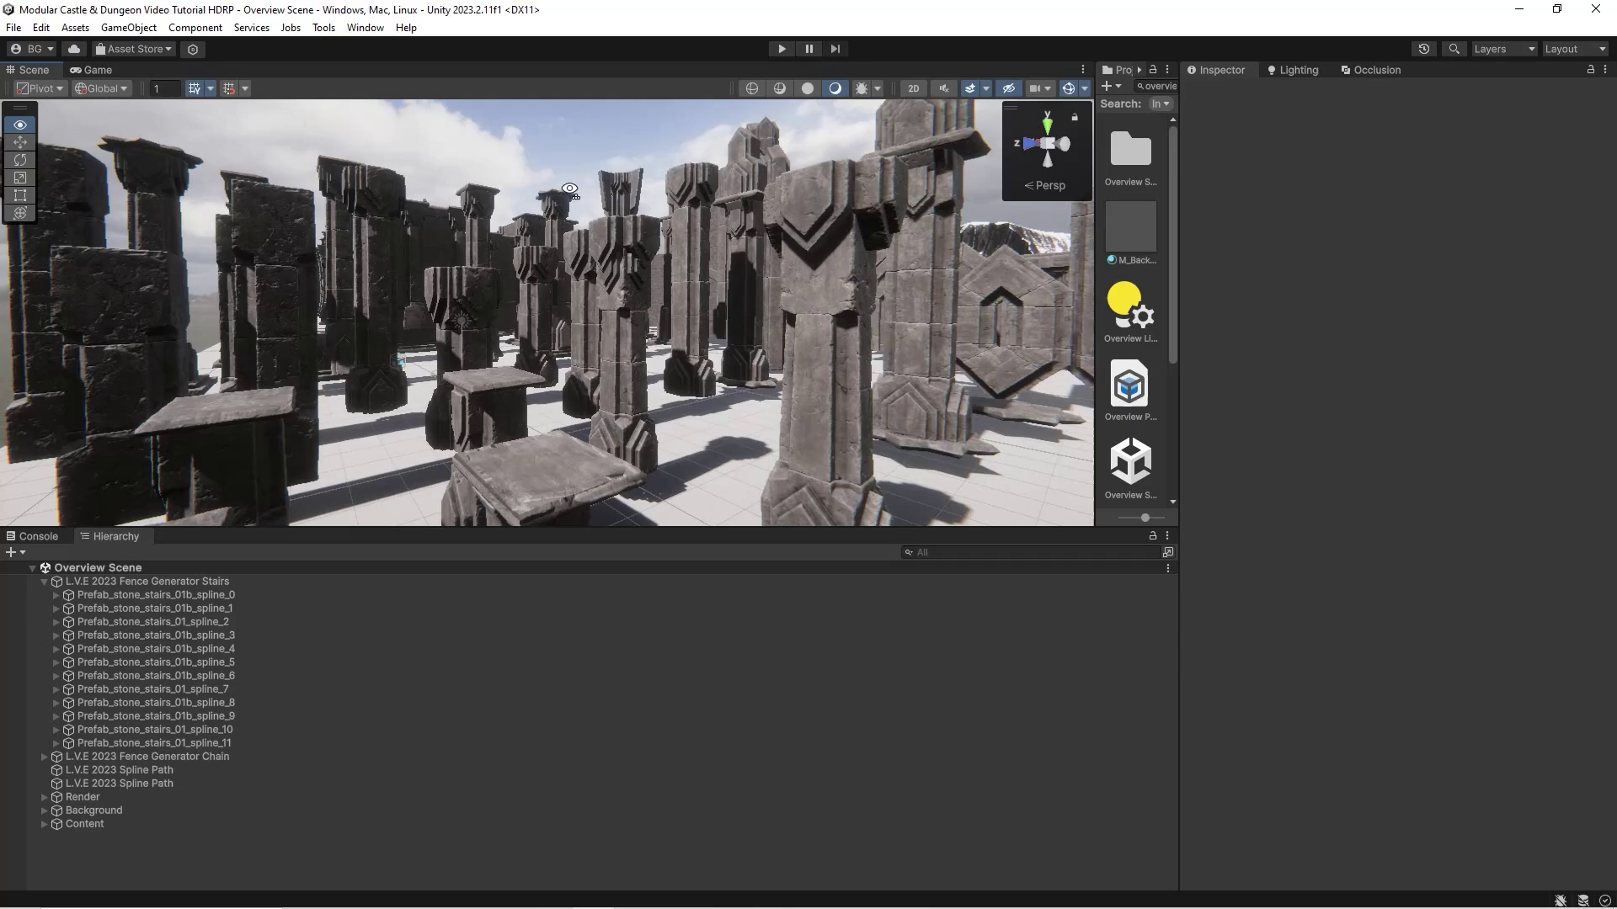
{"action": "left_click_drag", "start_coordinate": [570, 189], "coordinate": [594, 234], "text": "alt"}
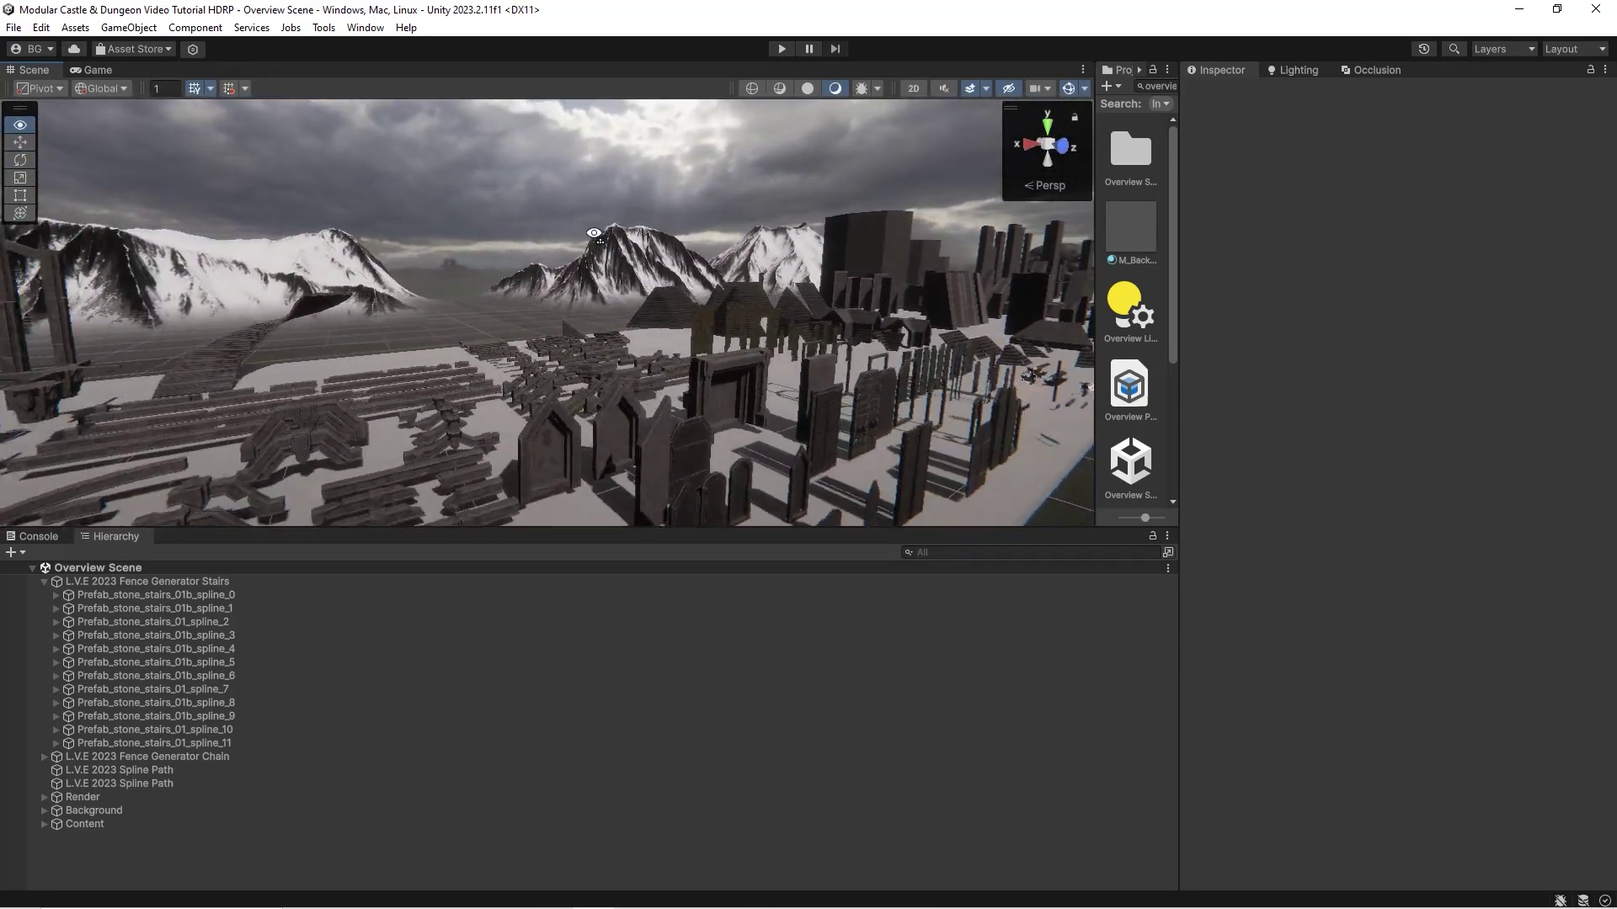
{"action": "key", "text": "w"}
{"action": "right_click_drag", "start_coordinate": [594, 233], "coordinate": [1463, 231]}
{"action": "key", "text": "w"}
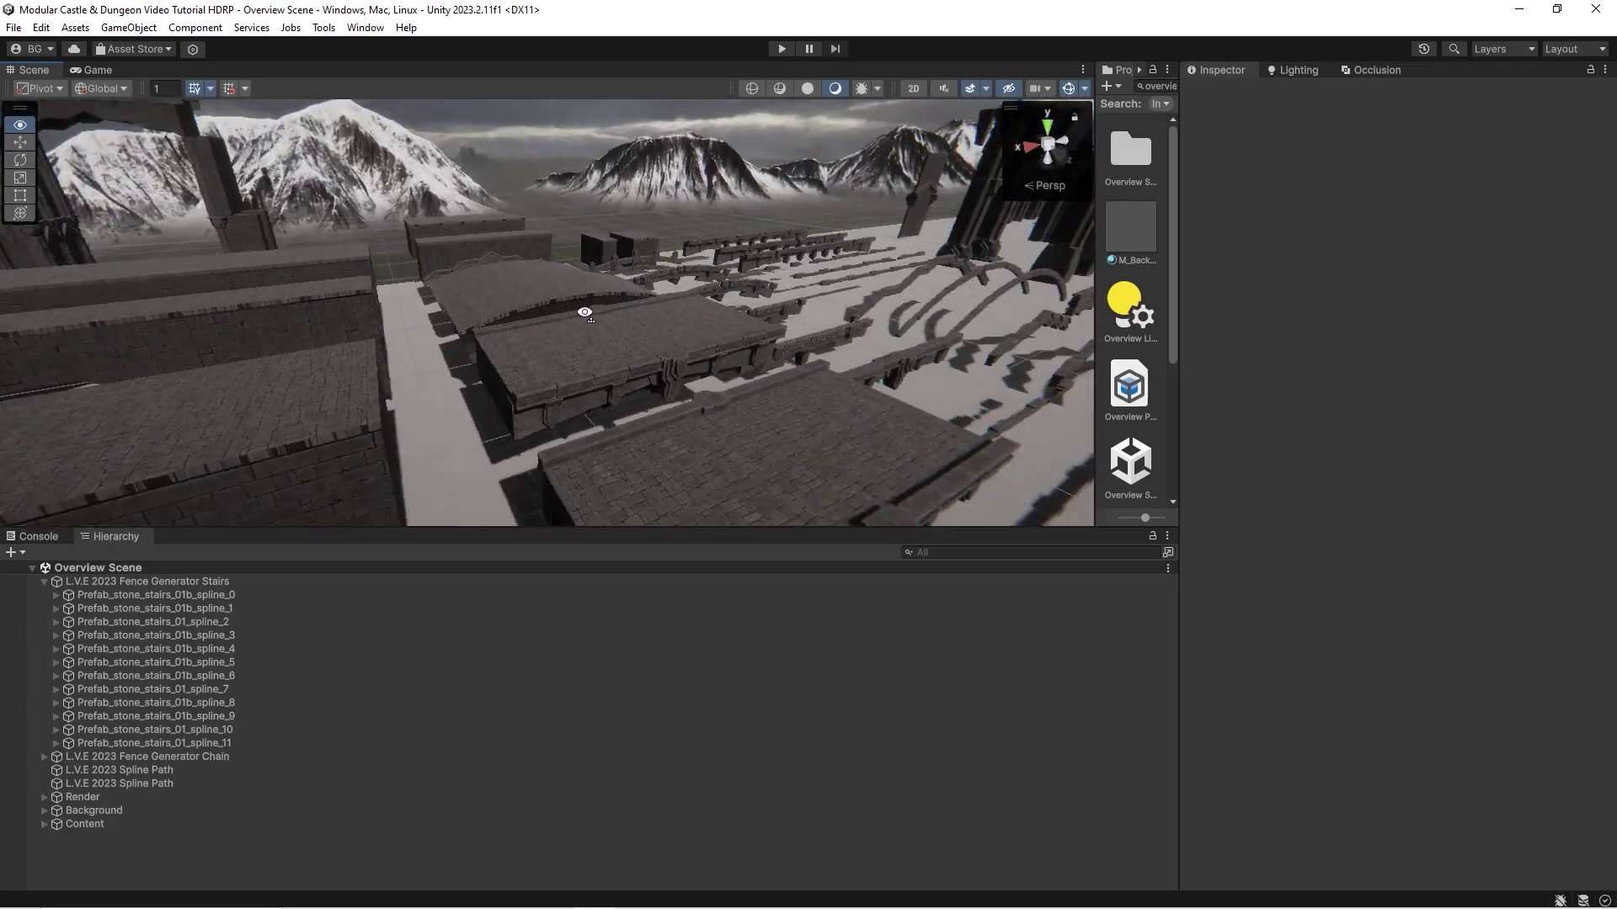
{"action": "key", "text": "a"}
{"action": "right_click_drag", "start_coordinate": [584, 312], "coordinate": [540, 278]}
{"action": "right_click_drag", "start_coordinate": [526, 386], "coordinate": [521, 396]}
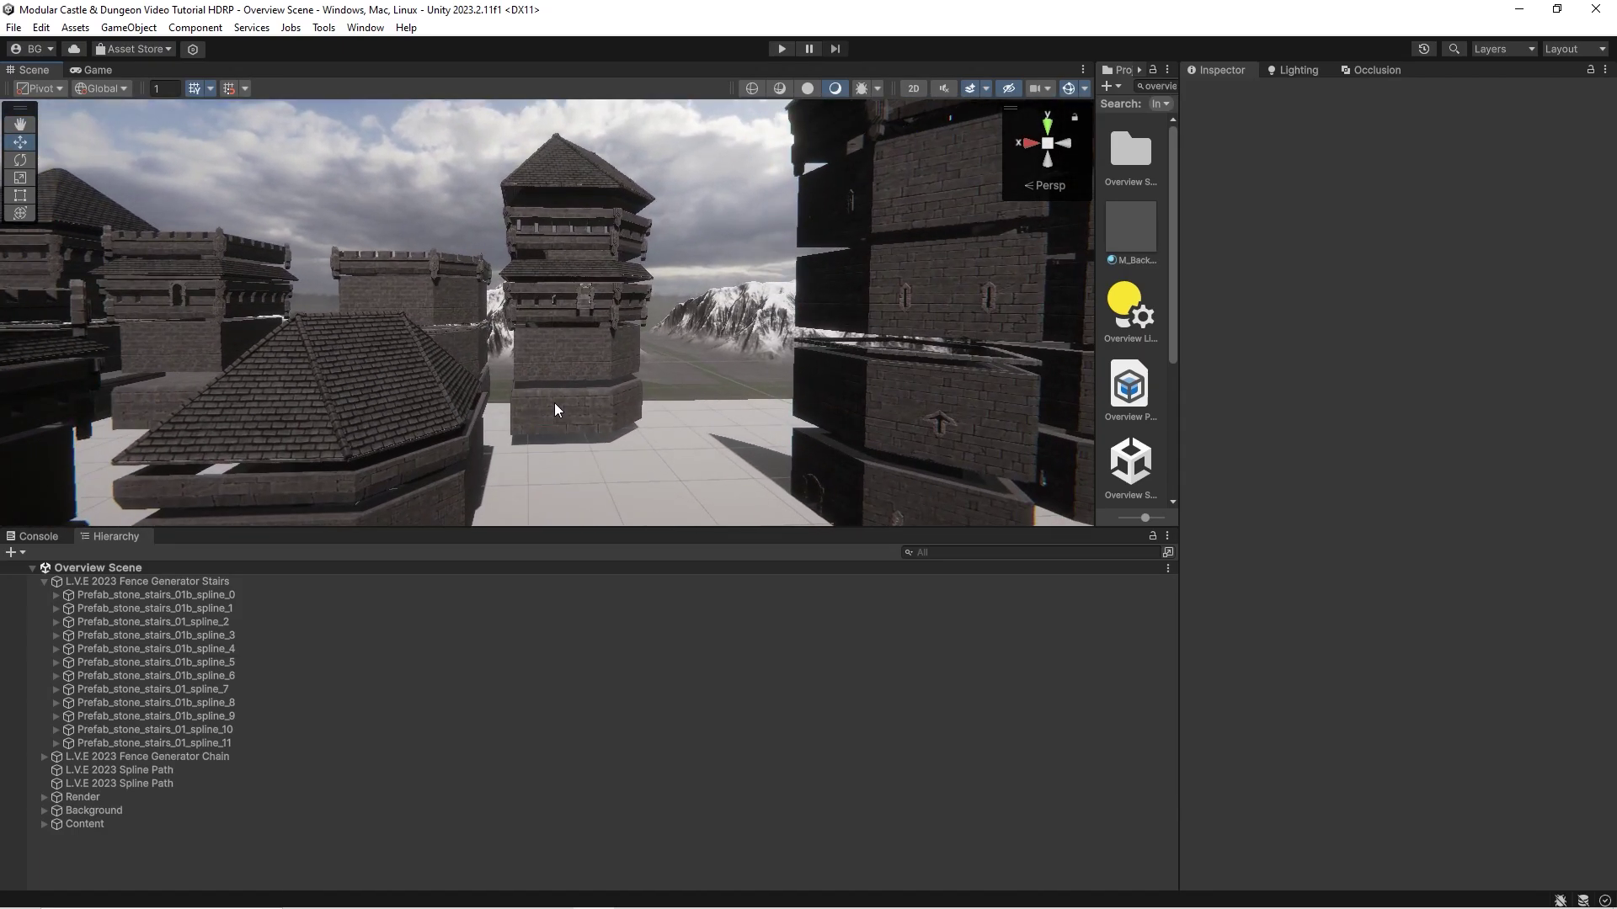
Step: Inspect the big tower's modules by selecting Prefab_Big_Tower_Level_Roof_Small and Prefab_Big_Tower_Level_Top_Enter and checking their transforms
{"action": "left_click", "coordinate": [555, 410]}
{"action": "left_click", "coordinate": [848, 336]}
{"action": "right_click", "coordinate": [787, 300]}
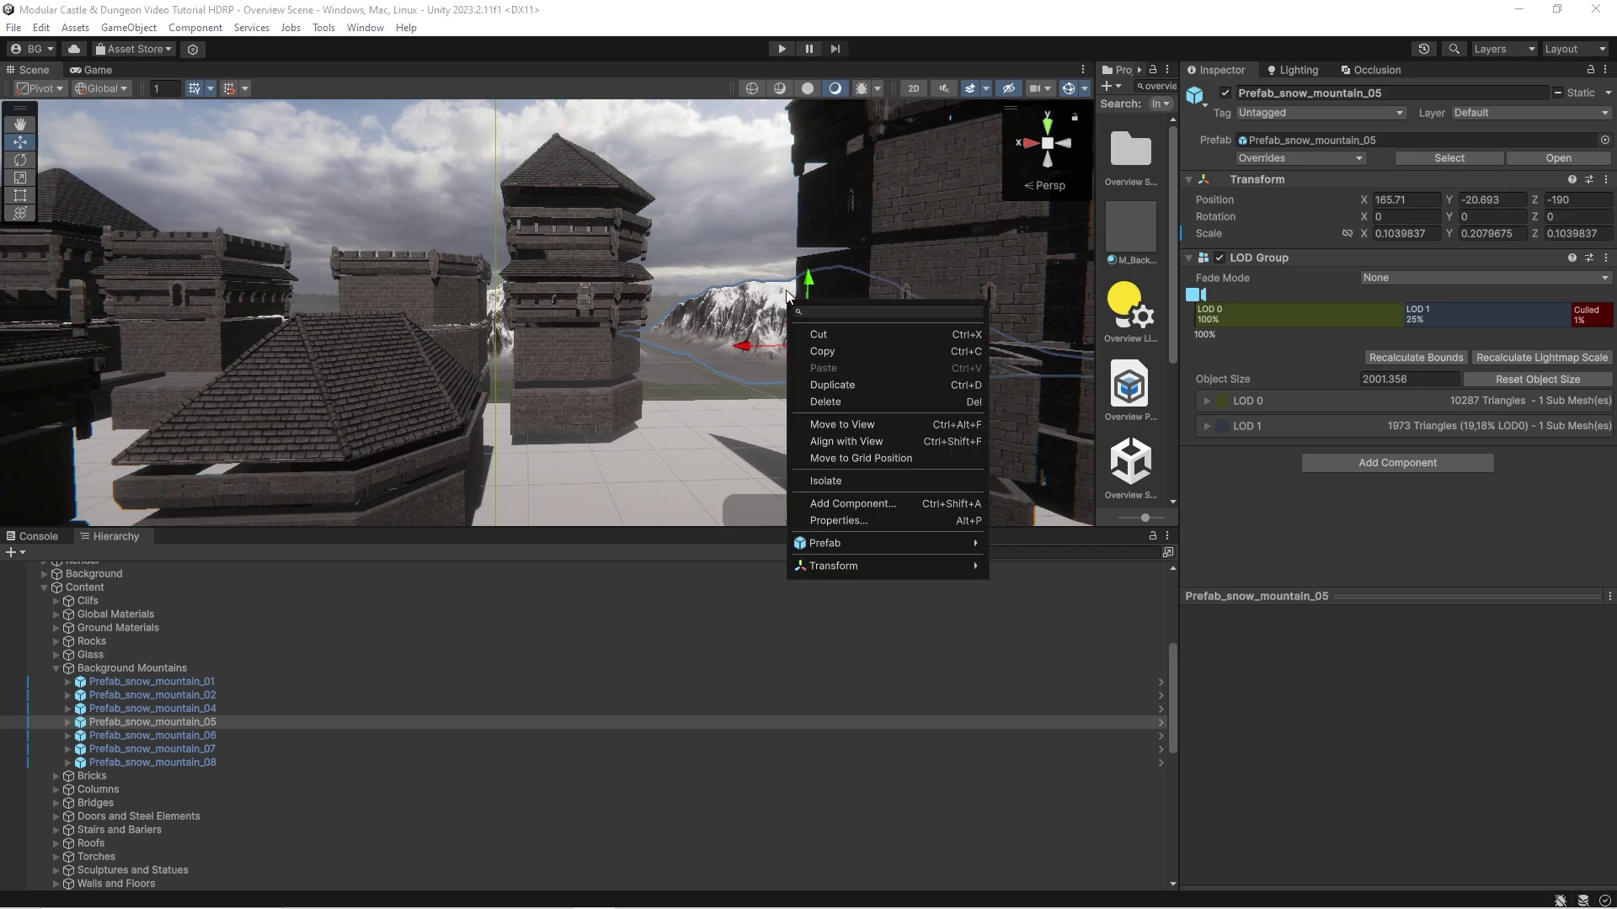
{"action": "left_click", "coordinate": [896, 181]}
{"action": "mouse_move", "coordinate": [679, 259]}
{"action": "right_mouse_down"}
{"action": "mouse_move", "coordinate": [665, 232]}
{"action": "mouse_move", "coordinate": [659, 258]}
{"action": "right_mouse_up"}
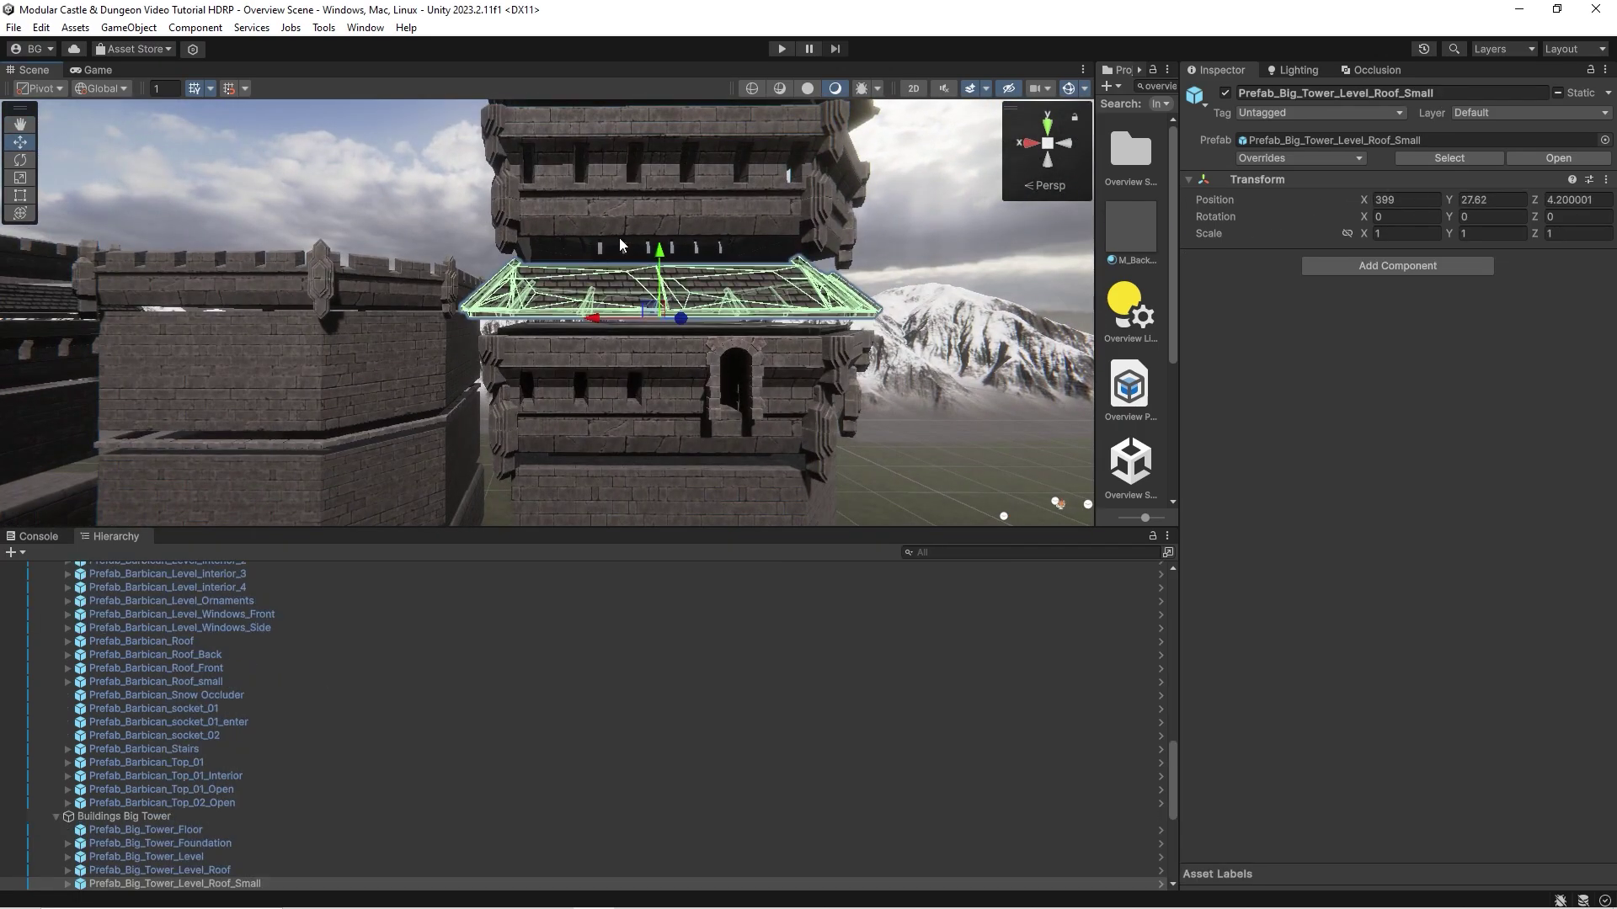
{"action": "left_click", "coordinate": [641, 427]}
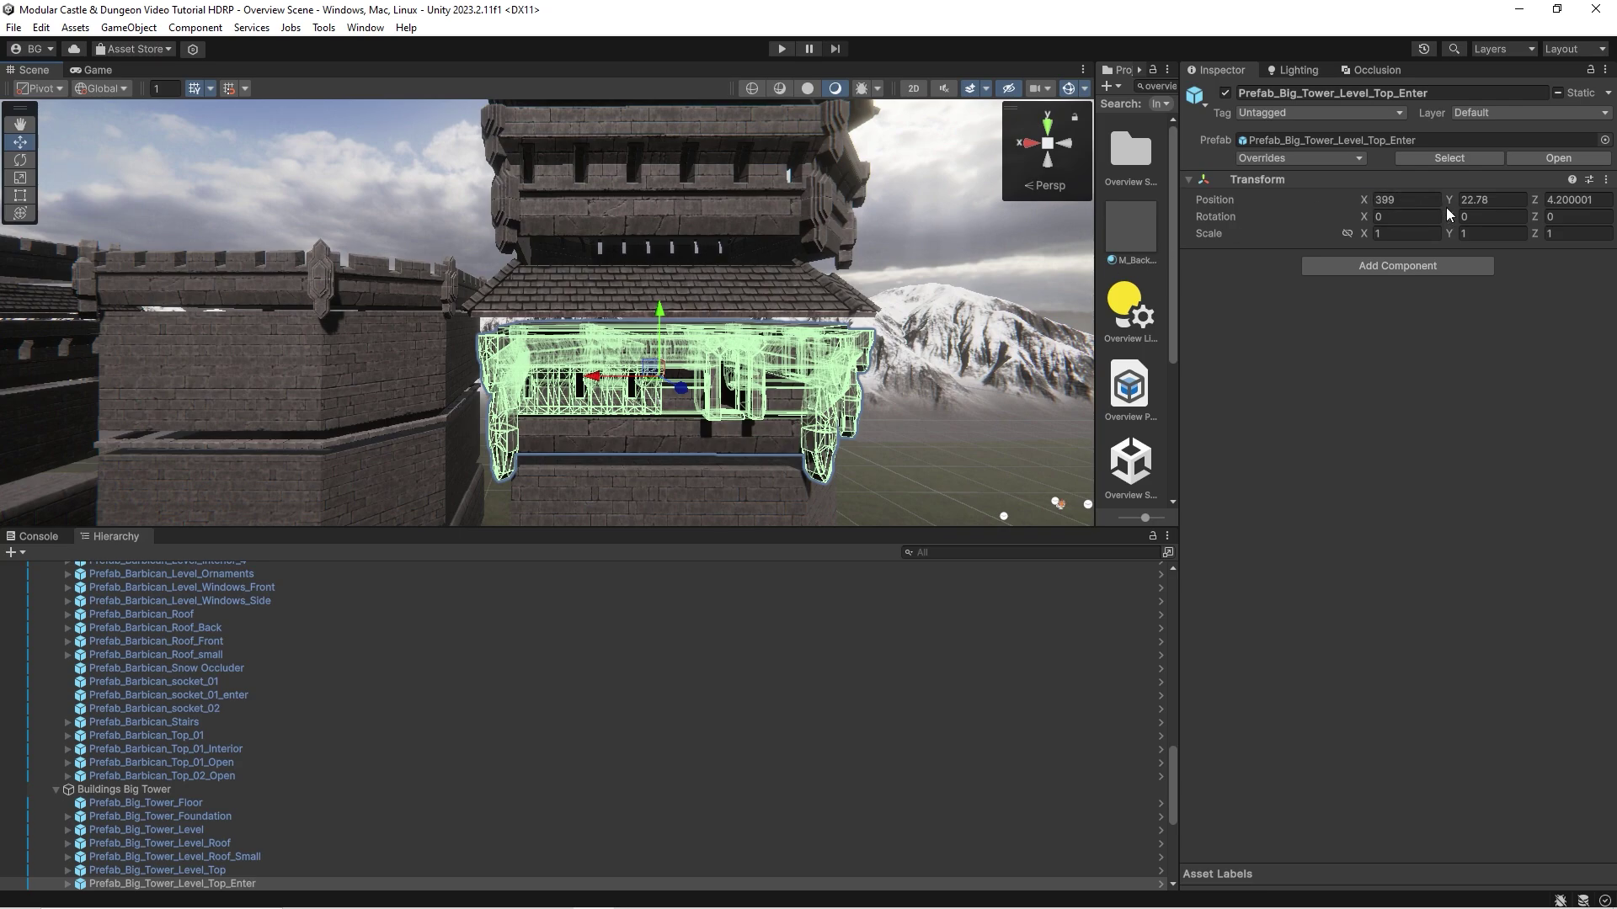
{"action": "left_click", "coordinate": [736, 284]}
Step: Examine the battlement walls and remaining tower buildings on the way to the temple
{"action": "right_click_drag", "start_coordinate": [737, 286], "coordinate": [677, 310]}
{"action": "right_click_drag", "start_coordinate": [532, 331], "coordinate": [637, 294]}
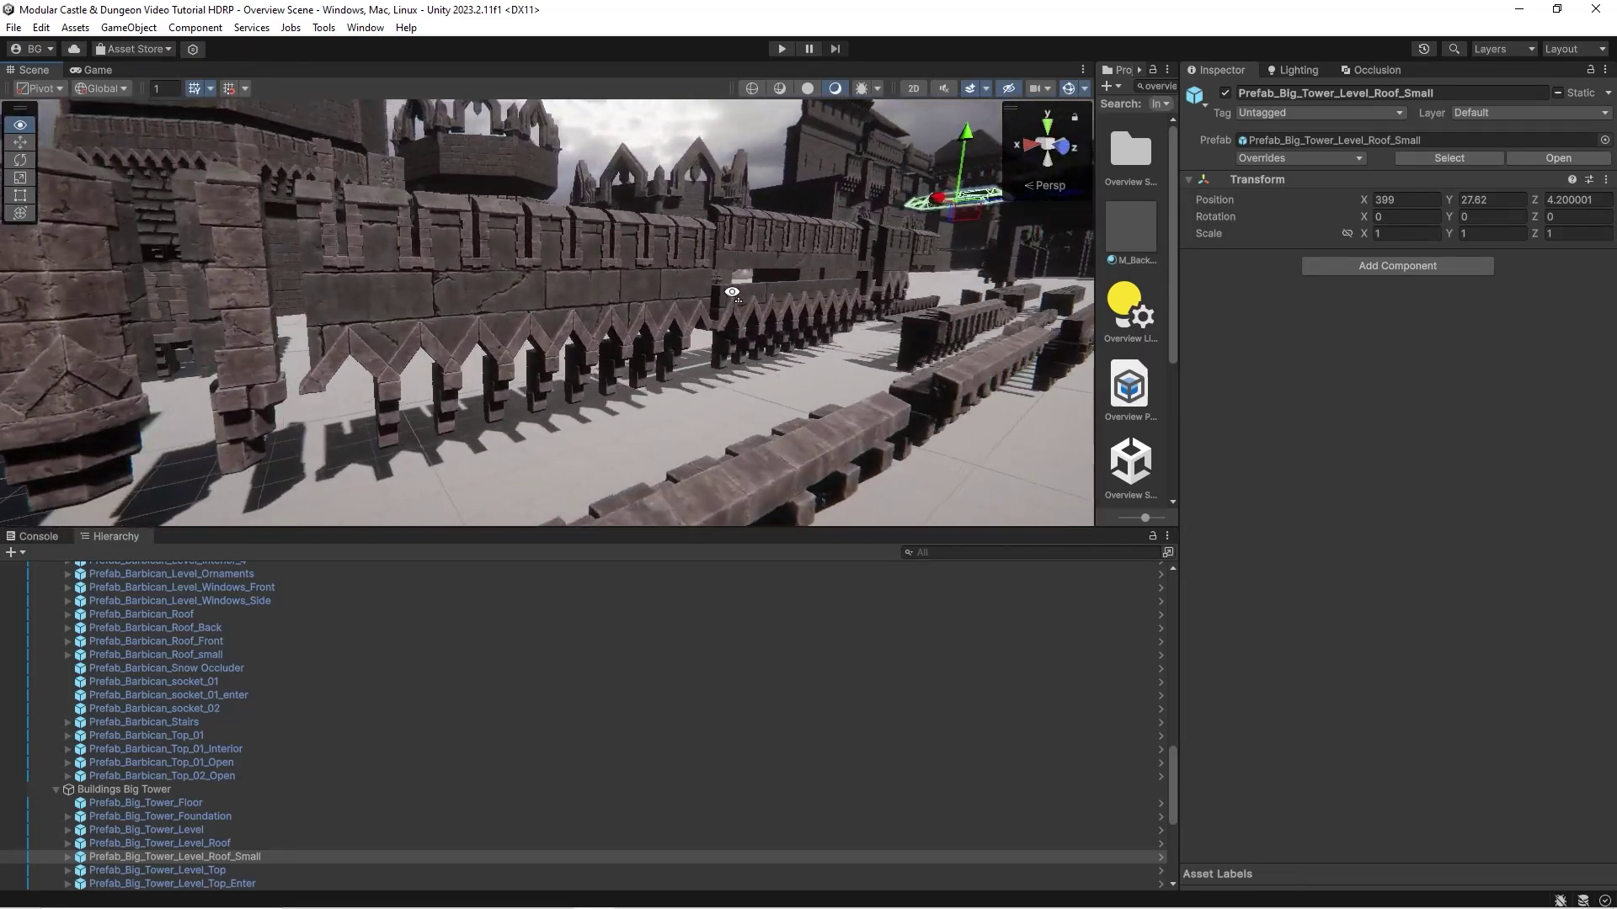
{"action": "right_click_drag", "start_coordinate": [732, 292], "coordinate": [324, 293]}
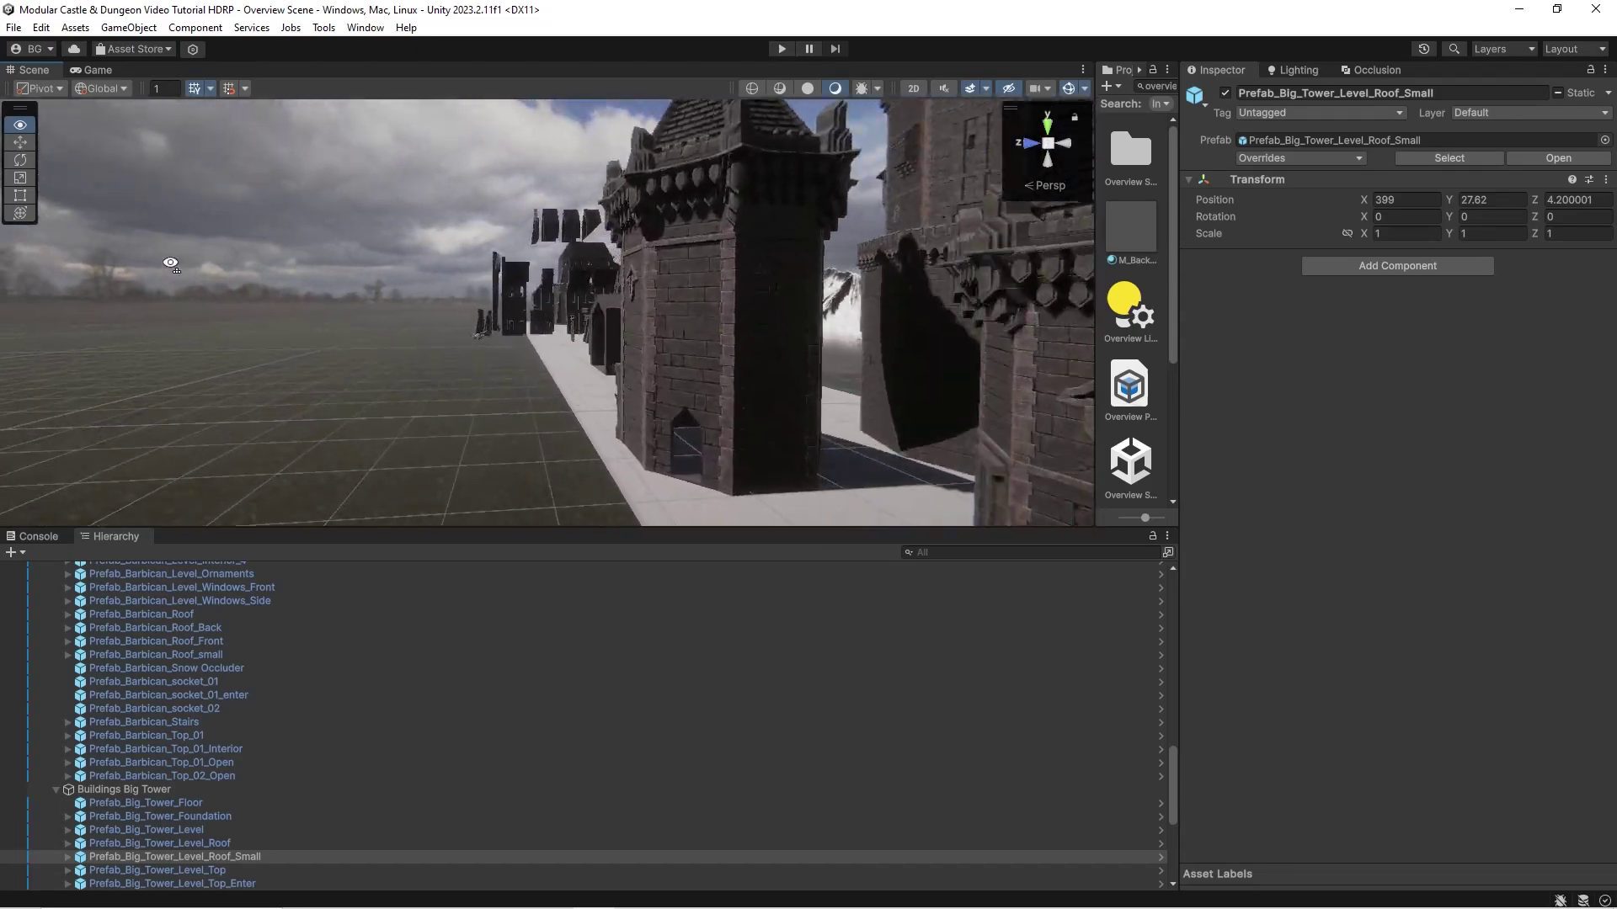
{"action": "right_click_drag", "start_coordinate": [170, 263], "coordinate": [516, 421]}
Step: Inspect the temple's interior wall modules by selecting Prefab_Temple_Wall_Interior_Floor_2side and Prefab_Temple_Wall_Interior_Level_1side
{"action": "left_click", "coordinate": [369, 432]}
{"action": "left_click", "coordinate": [495, 432]}
{"action": "left_click", "coordinate": [542, 264]}
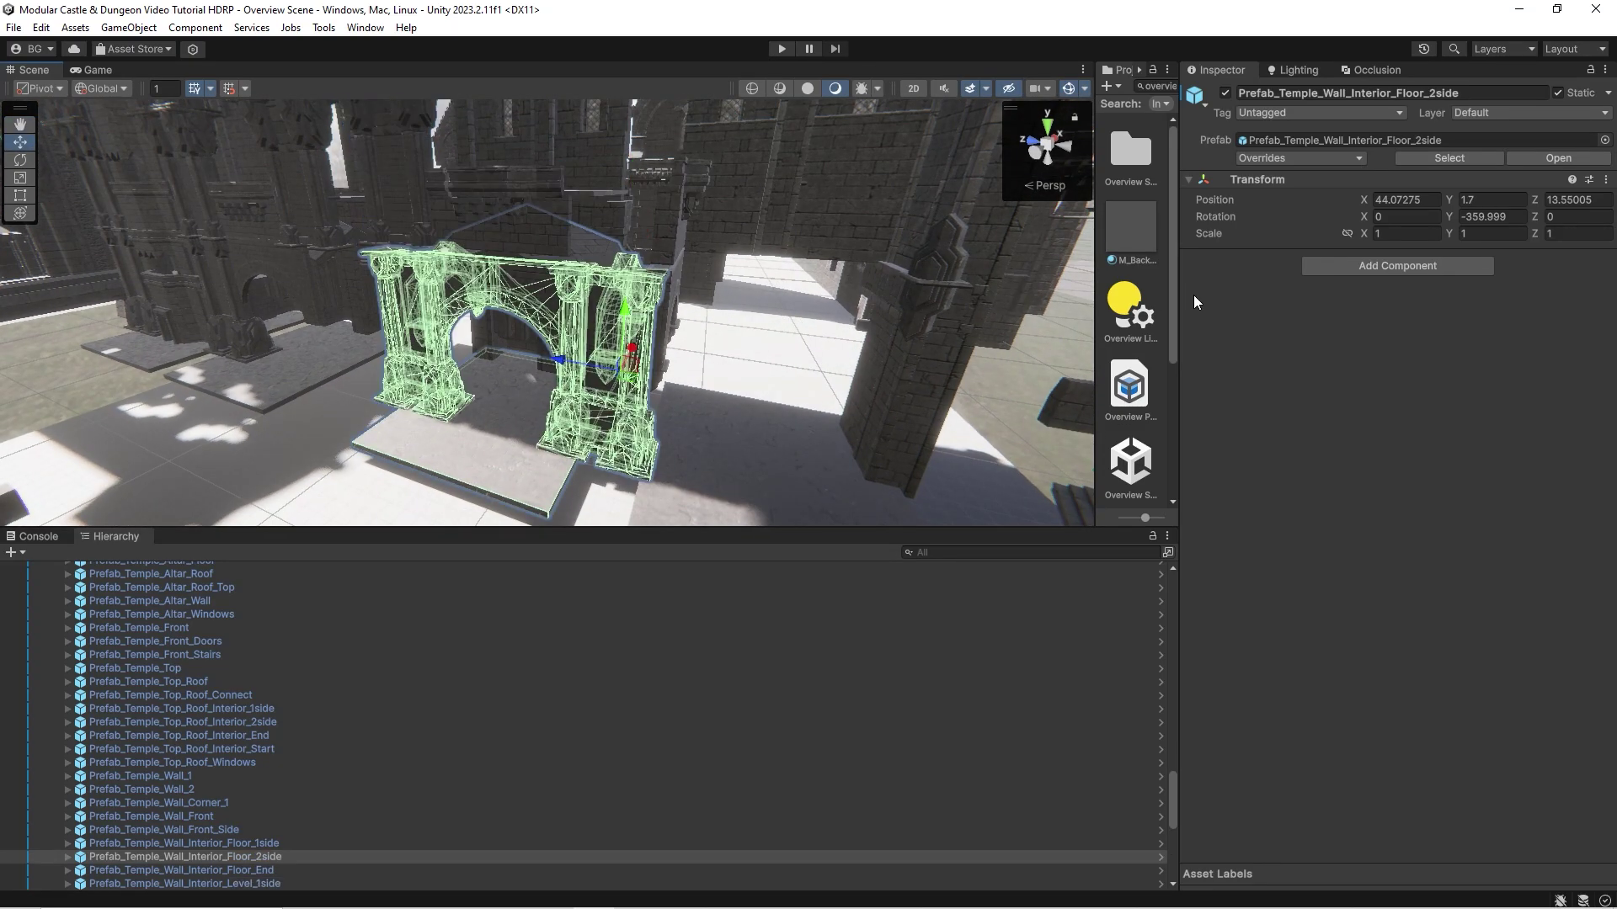
{"action": "left_click", "coordinate": [538, 206]}
{"action": "right_click_drag", "start_coordinate": [483, 274], "coordinate": [522, 369]}
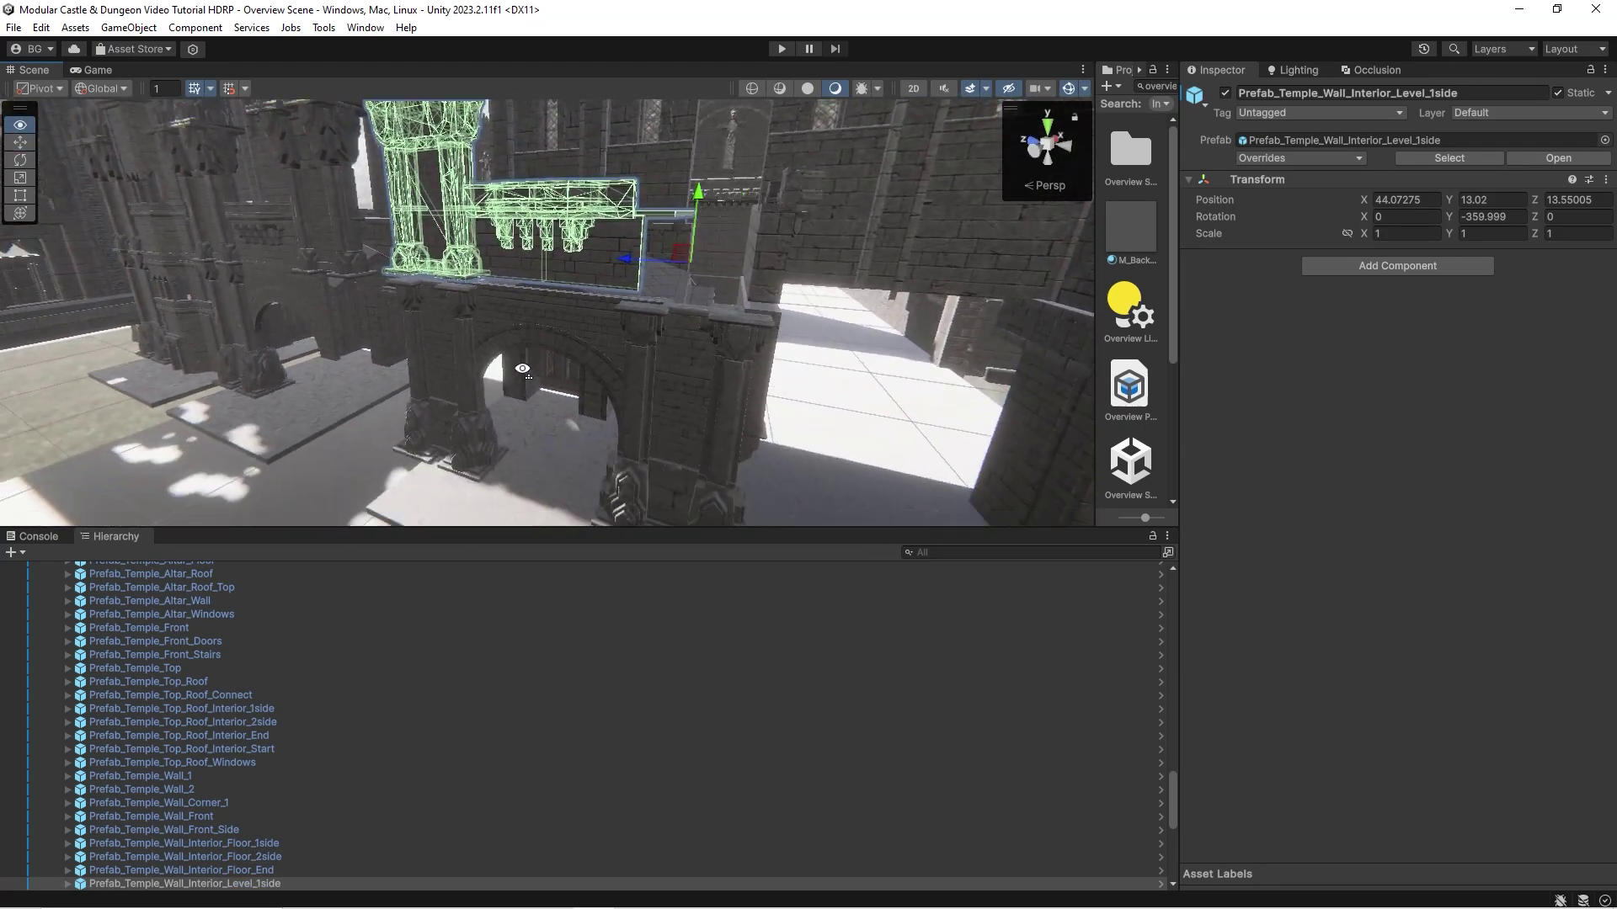
{"action": "left_click", "coordinate": [525, 452]}
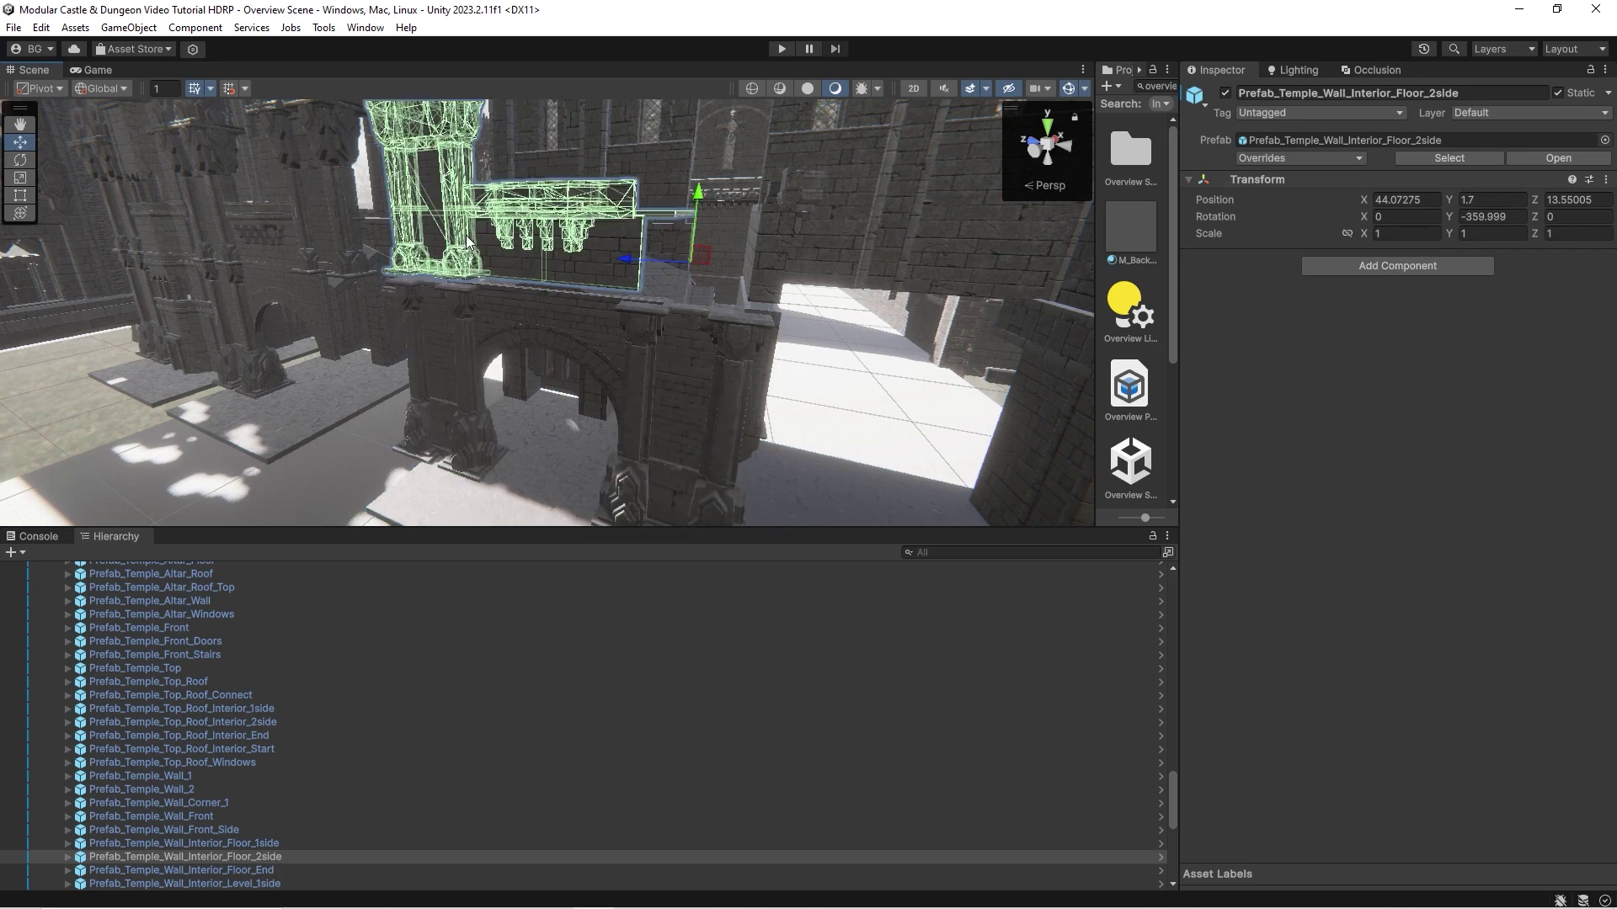
{"action": "right_click_drag", "start_coordinate": [497, 438], "coordinate": [630, 279]}
{"action": "left_click", "coordinate": [630, 279]}
{"action": "left_click", "coordinate": [407, 379]}
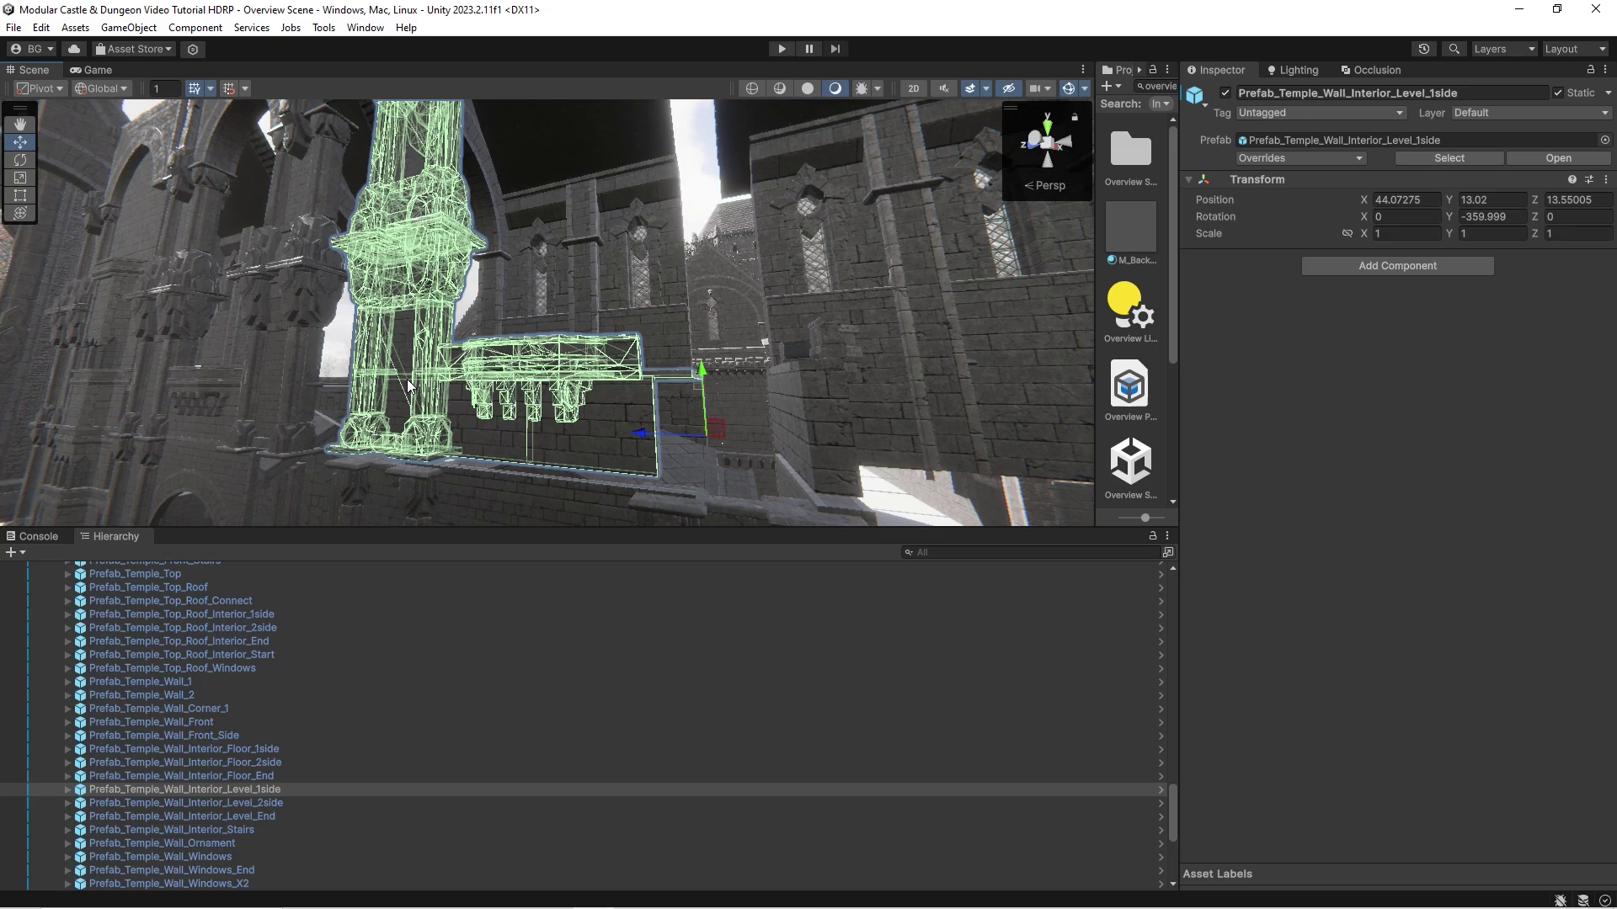
Step: Survey the whole overview display from the temple back to the ground materials, rocks and giant head sculpture
{"action": "right_click_drag", "start_coordinate": [406, 379], "coordinate": [1581, 325]}
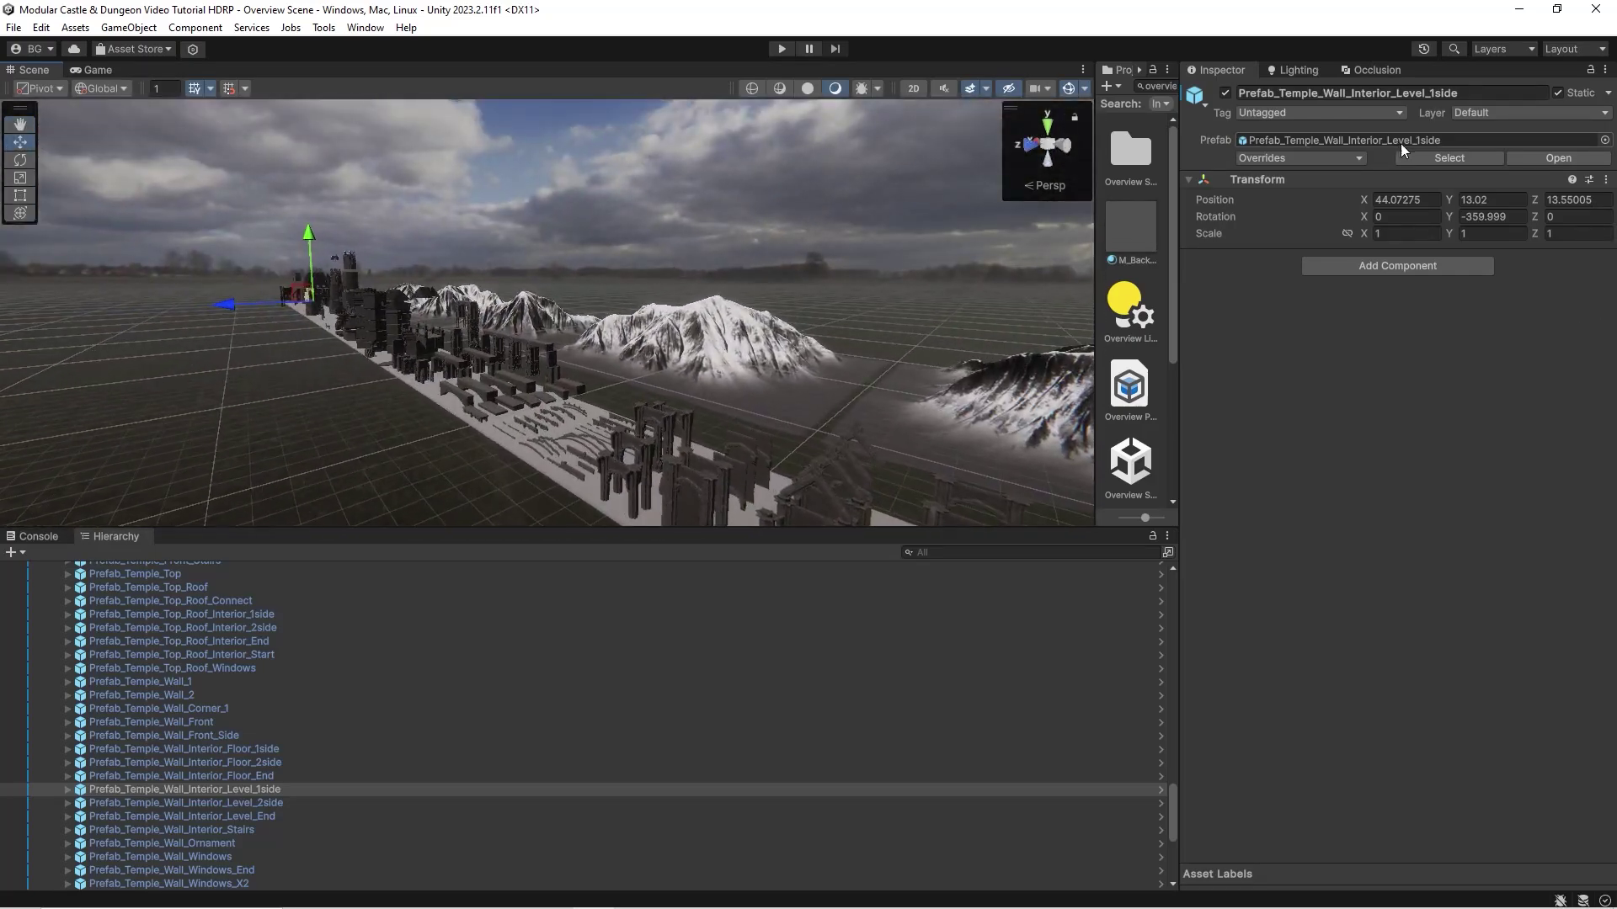
{"action": "right_click_drag", "start_coordinate": [606, 252], "coordinate": [876, 303]}
{"action": "right_click_drag", "start_coordinate": [714, 295], "coordinate": [570, 322]}
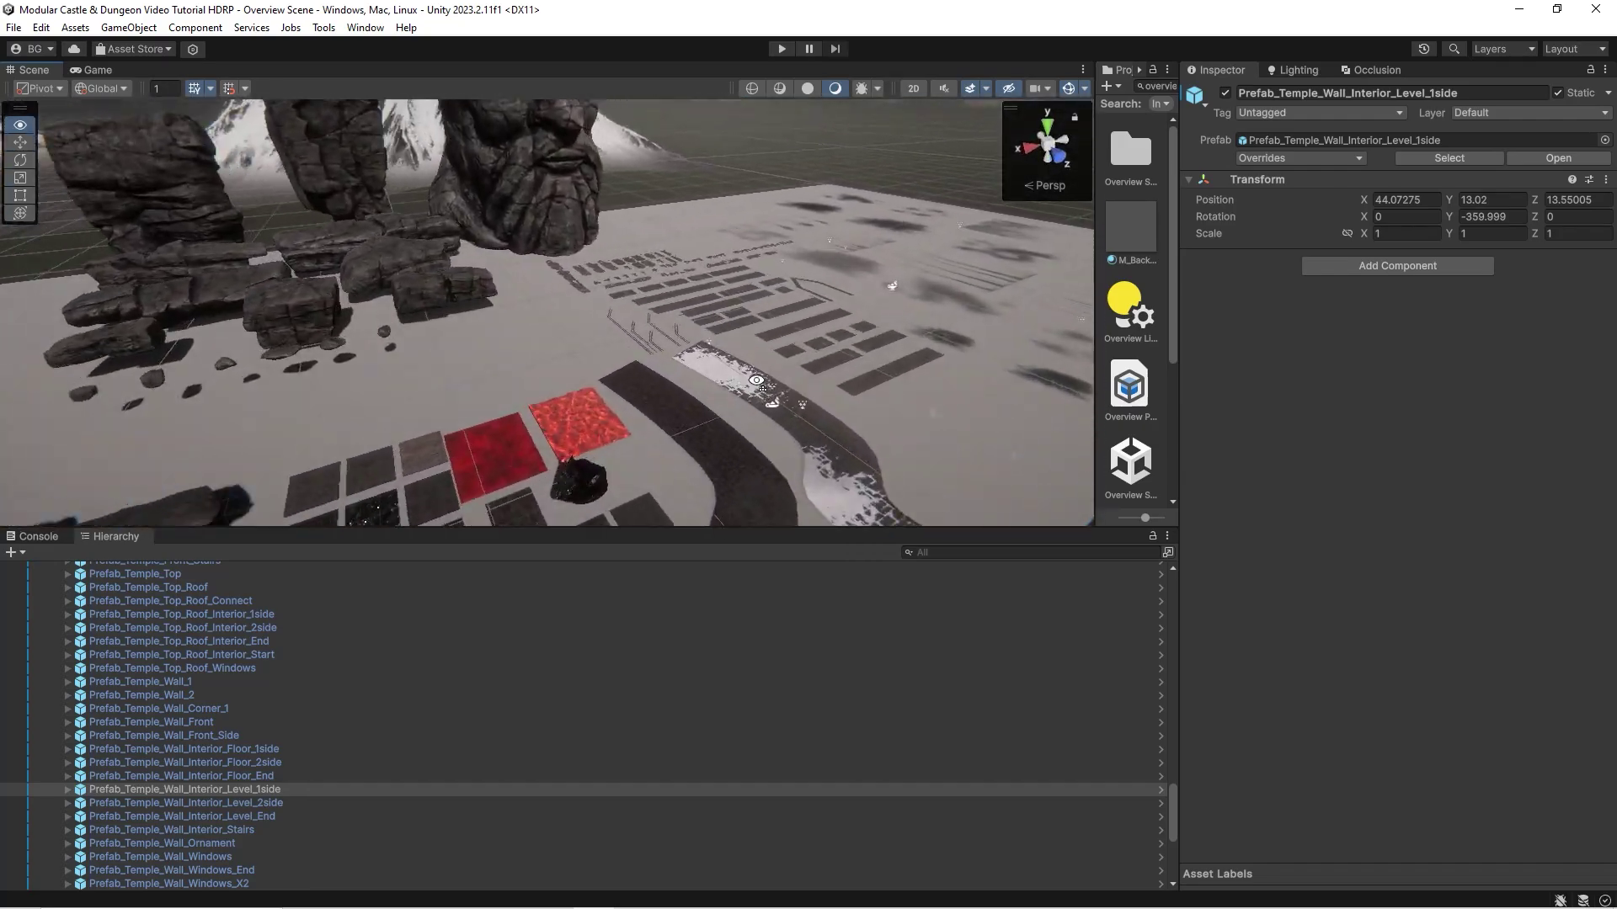
{"action": "right_click_drag", "start_coordinate": [534, 308], "coordinate": [583, 248]}
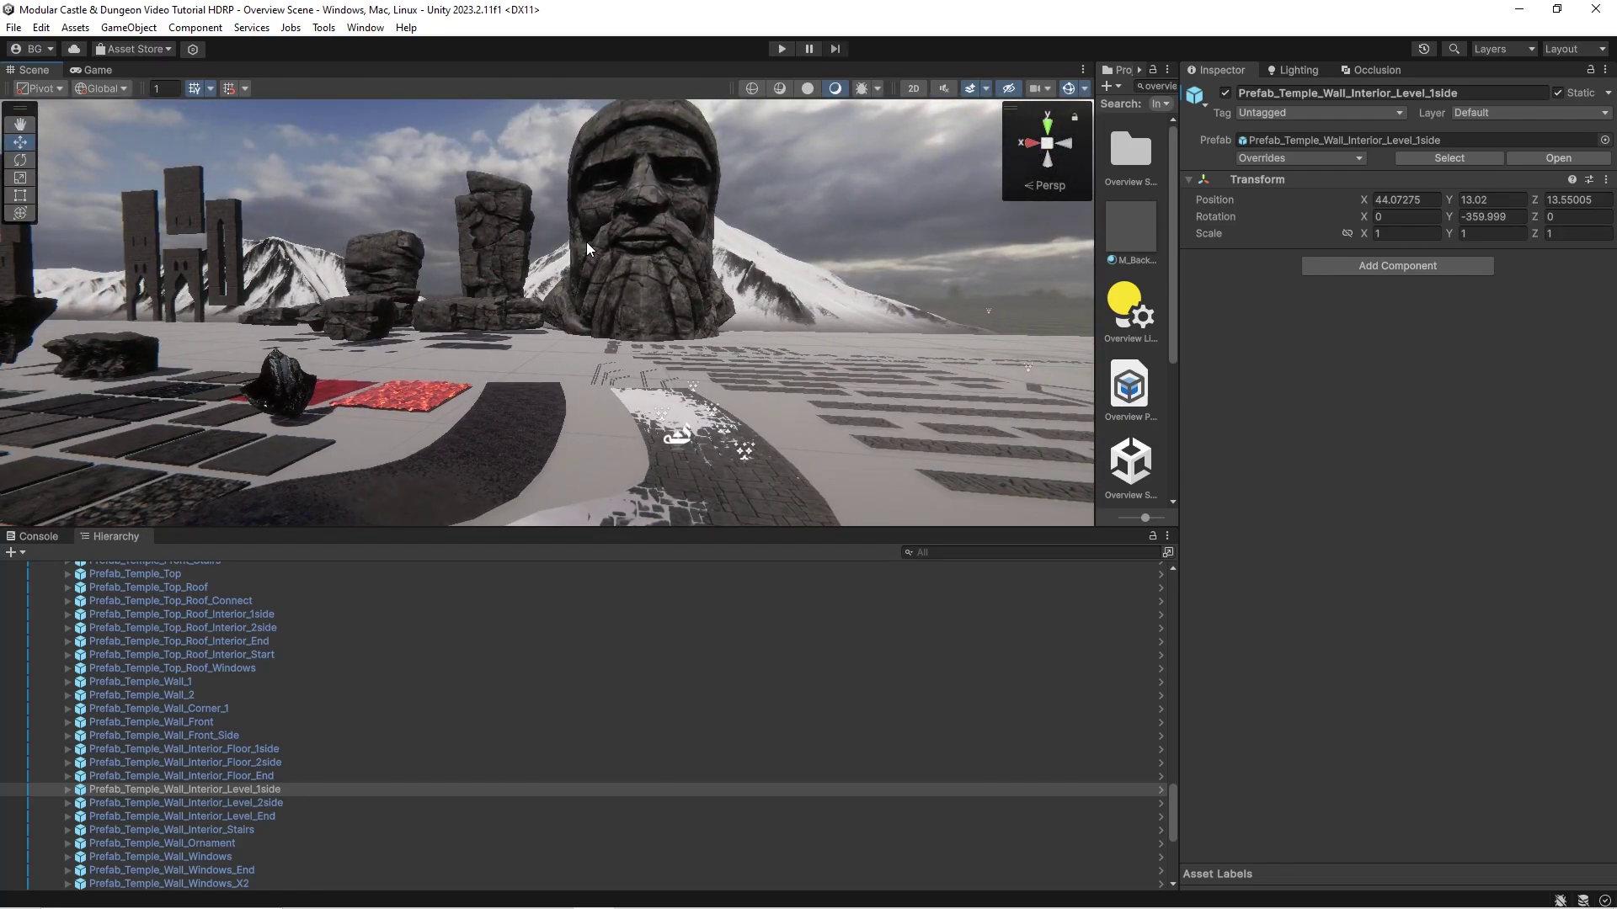